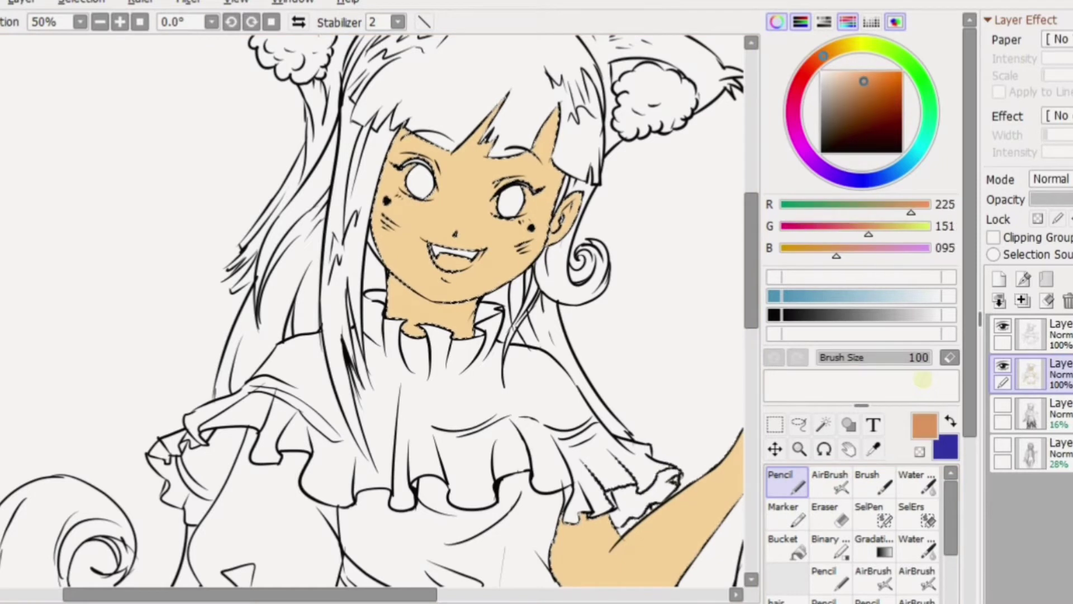
- Add a new layer above the skin colour layer and set its blending mode to Multiply
left_click(999, 279)
left_click(1051, 179)
left_click(1034, 220)
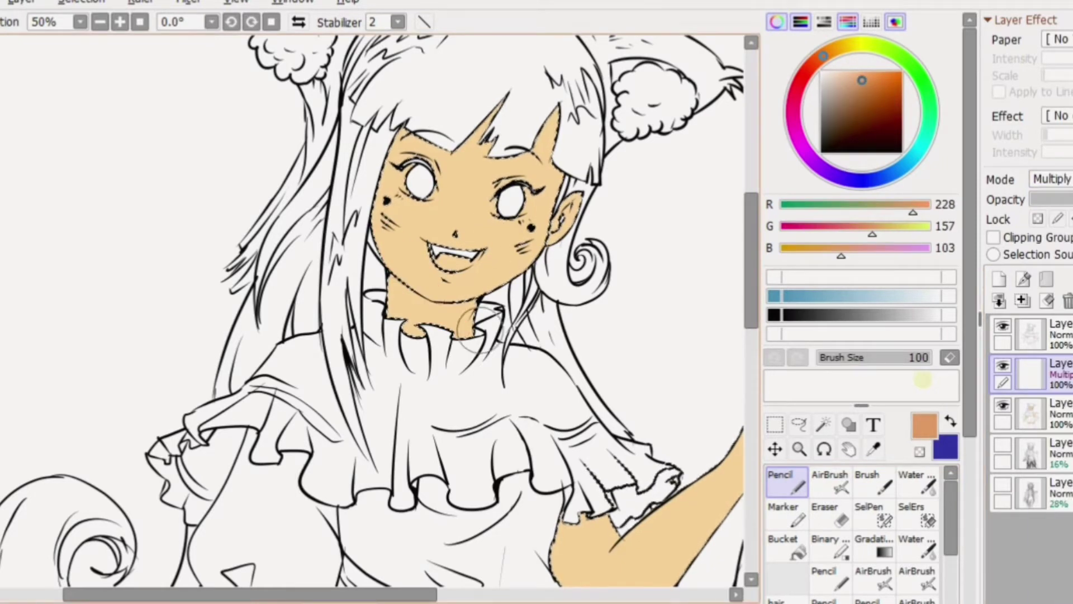
- Try out saturated orange shadow colours with test strokes on the chin and neck
left_click(464, 218, "alt")
key("ctrl+z")
left_click(868, 72)
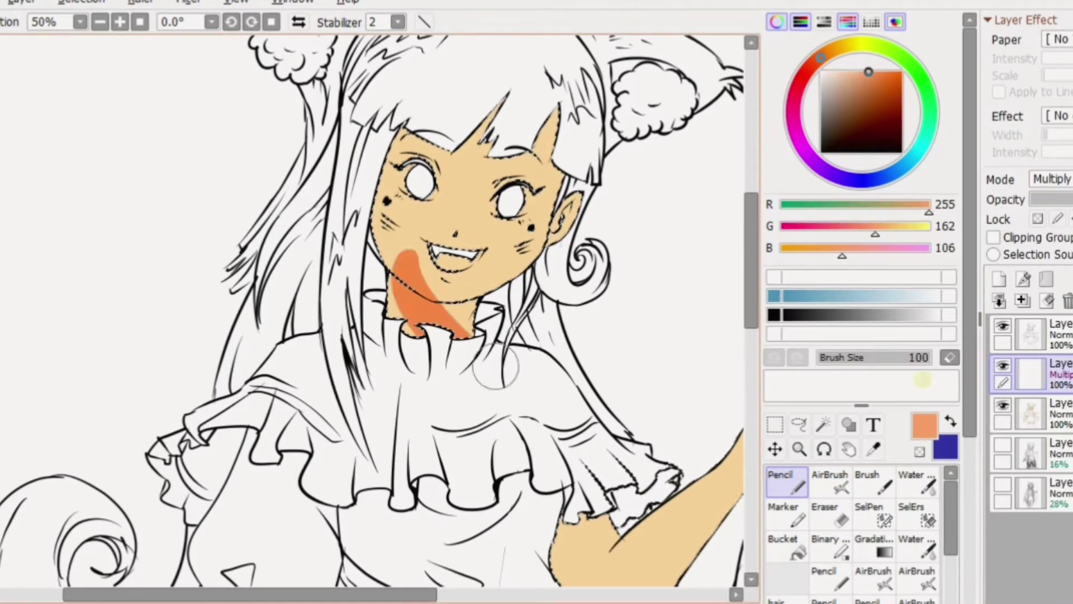
key("ctrl+z")
- Choose a salmon shadow colour of RGB 255, 166, 133, checking candidates with test strokes on the neck
left_click(815, 63)
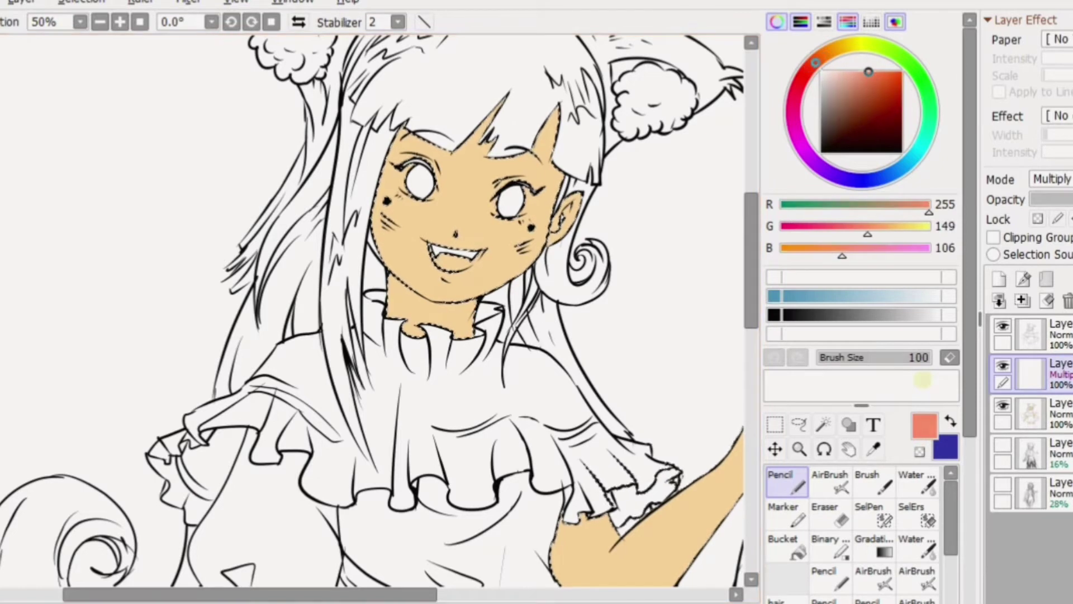
left_click_drag(413, 313, 453, 329)
key("ctrl+z")
left_click(877, 74)
left_click_drag(876, 75, 850, 71)
left_click_drag(392, 316, 484, 288)
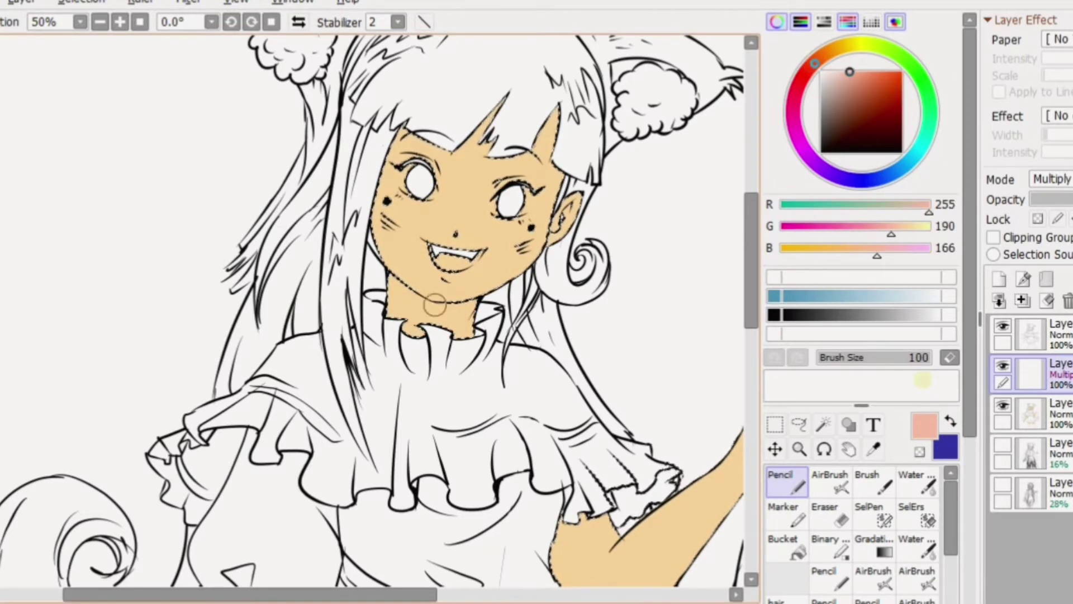
left_click(860, 72)
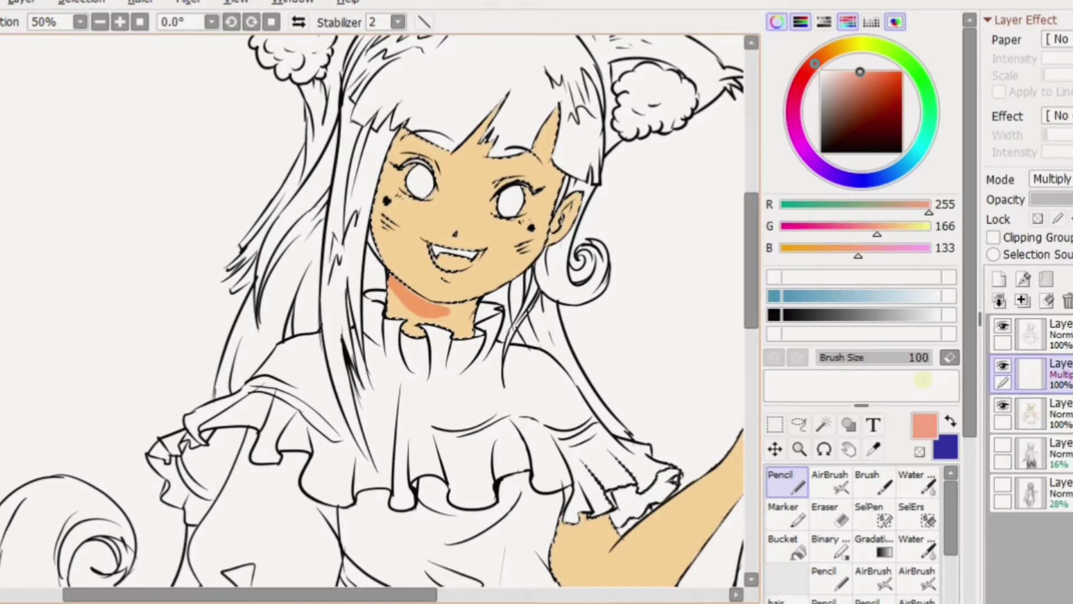
key("ctrl+z")
- Set the stroke stabilizer to 10 and cover the neck below the chin with the salmon shadow colour
left_click(398, 22)
left_click(376, 313)
scroll(396, 226, "up", 2)
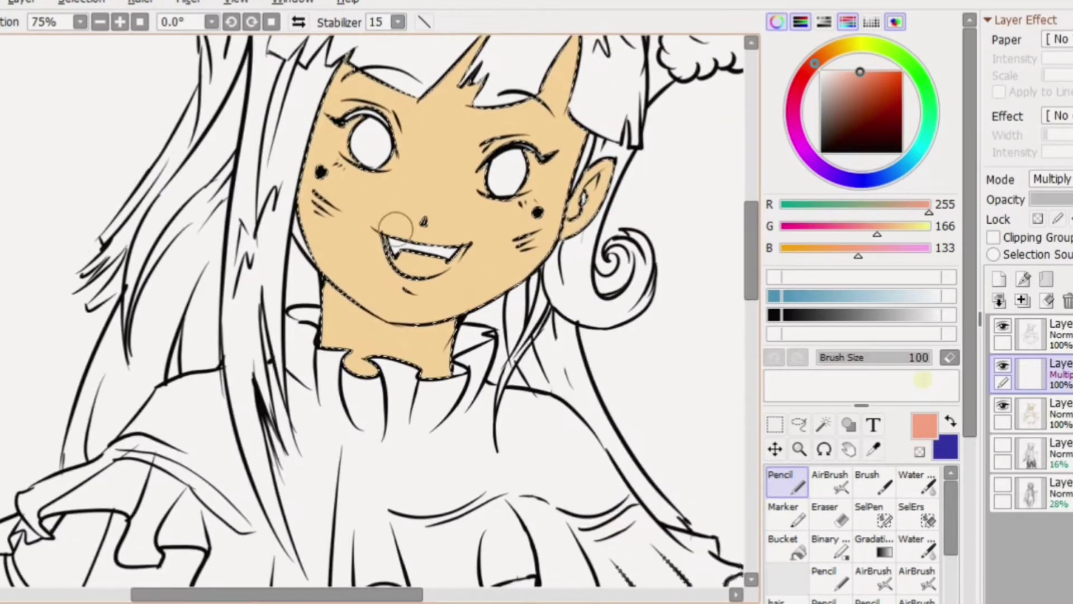
left_click(398, 22)
left_click(376, 218)
key("ctrl+z")
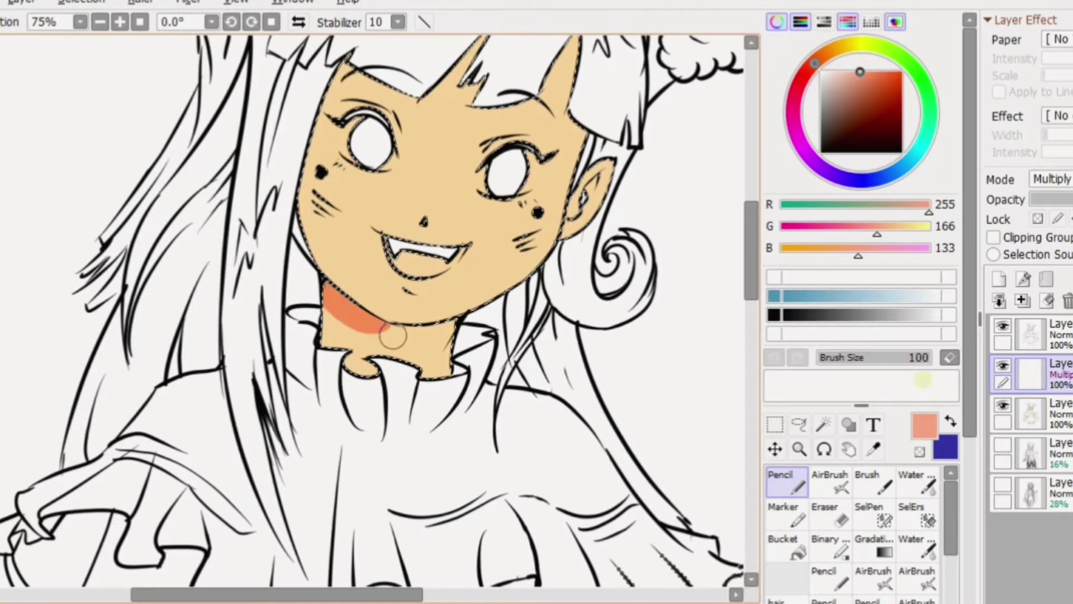
mouse_move(393, 335)
left_mouse_down()
mouse_move(450, 312)
mouse_move(390, 289)
mouse_move(329, 304)
mouse_move(352, 336)
mouse_move(421, 355)
mouse_move(467, 319)
left_mouse_up()
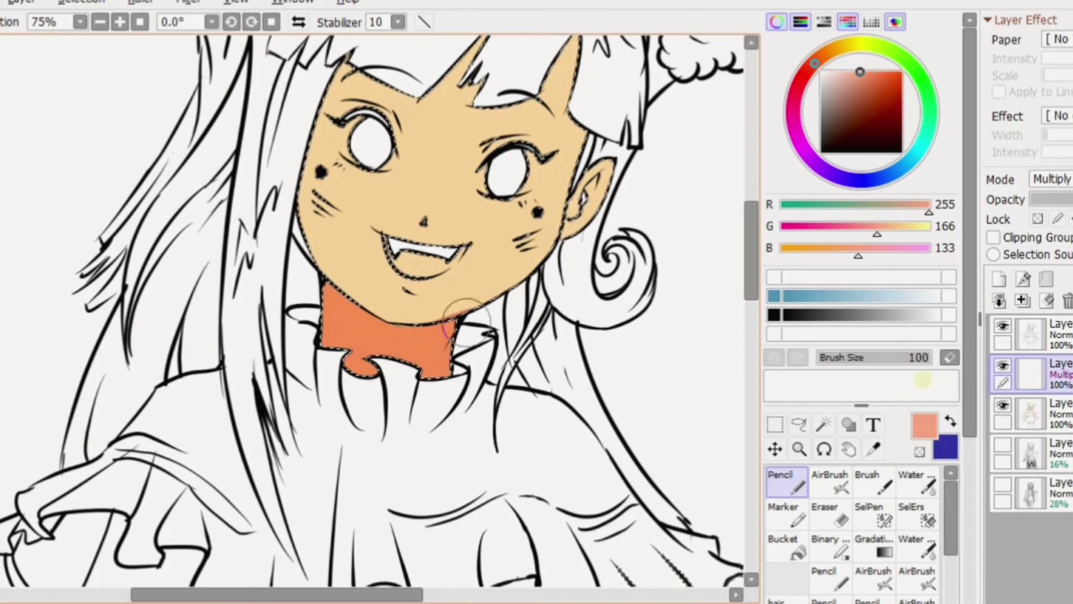
- Paint hard-edged salmon shadows along the side of the face, under the bangs and inside the ear
left_click_drag(342, 61, 313, 246)
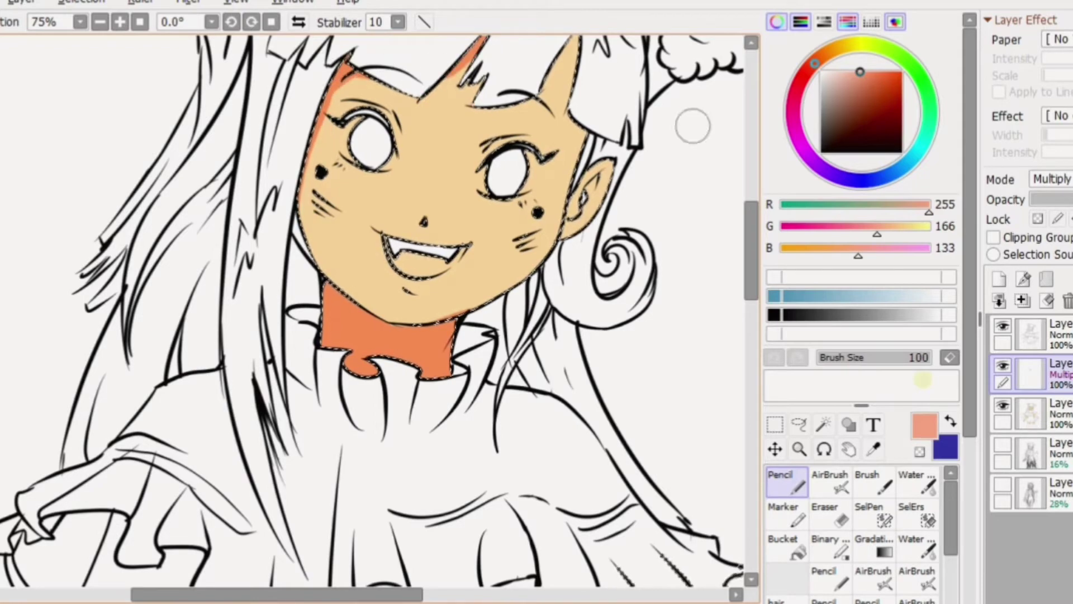
left_click_drag(692, 126, 692, 327)
left_click_drag(504, 209, 472, 305)
mouse_move(578, 232)
left_mouse_down()
mouse_move(560, 267)
mouse_move(575, 360)
left_mouse_up()
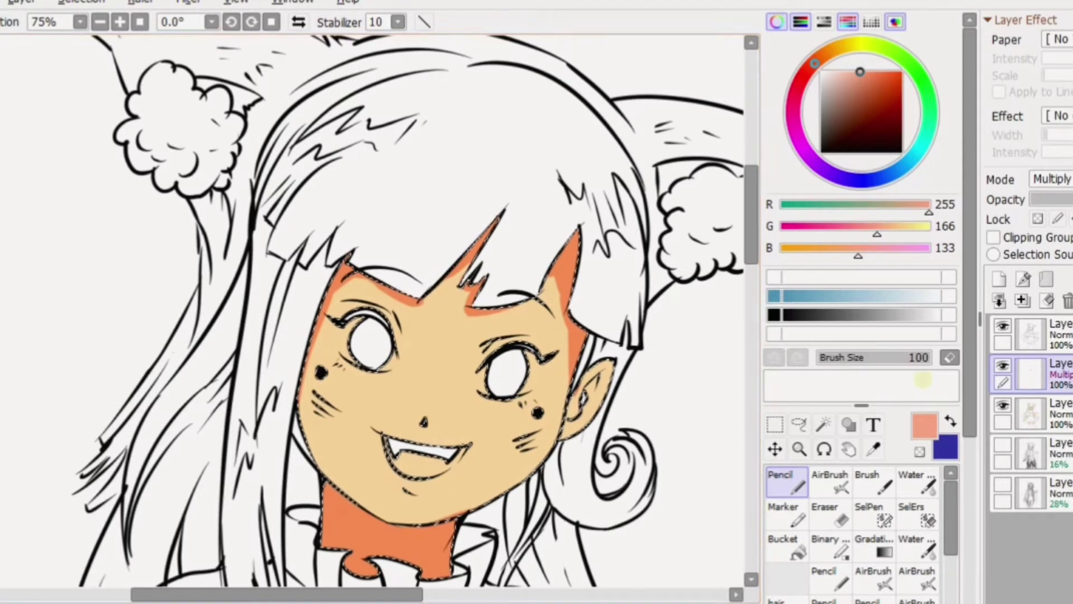
scroll(380, 311, "down", 5)
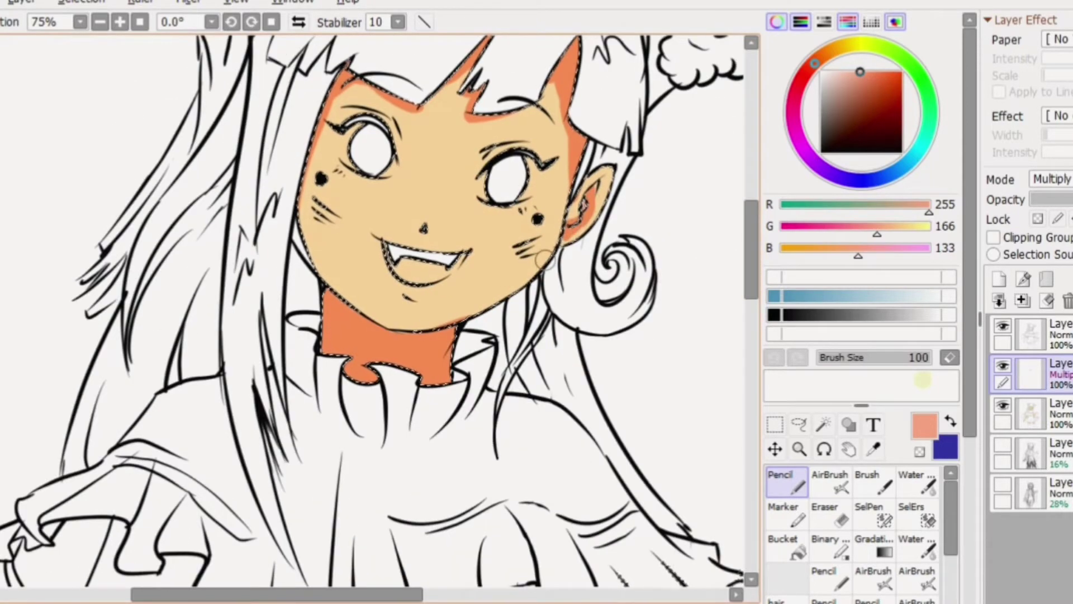
- Try soft skin shading and reddish cheek blush on a new normal layer between the Multiply and skin layers
left_click(998, 278)
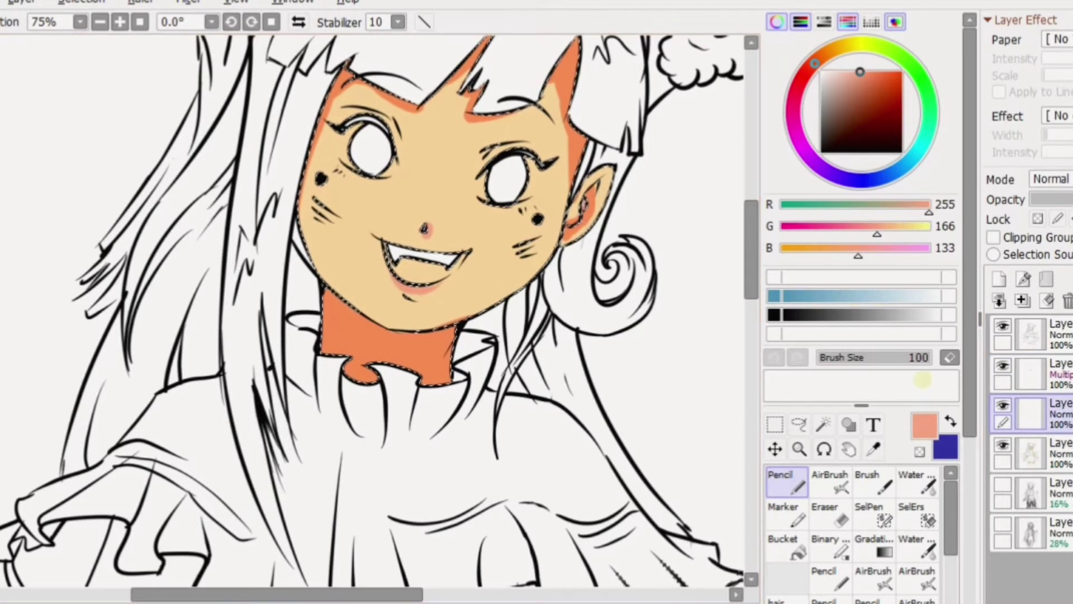
left_click_drag(815, 63, 822, 57)
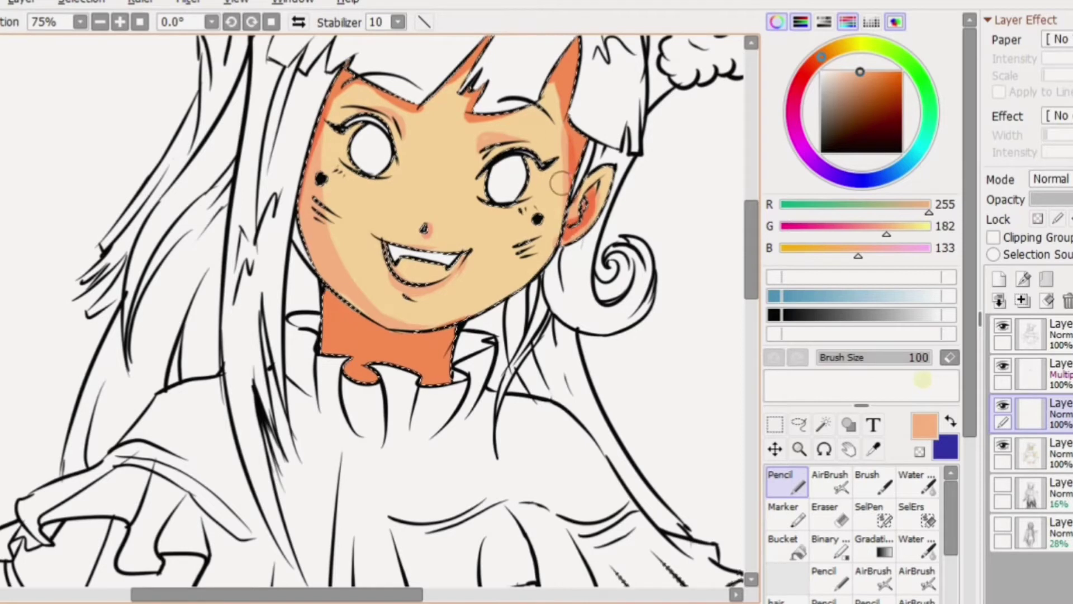
key("b")
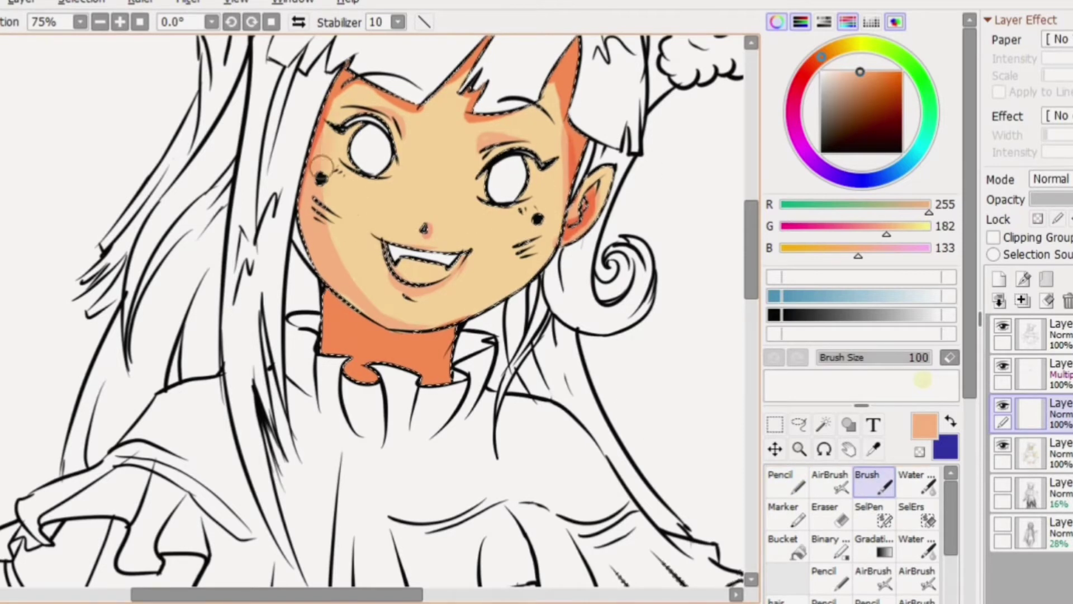
left_click(397, 148, "alt")
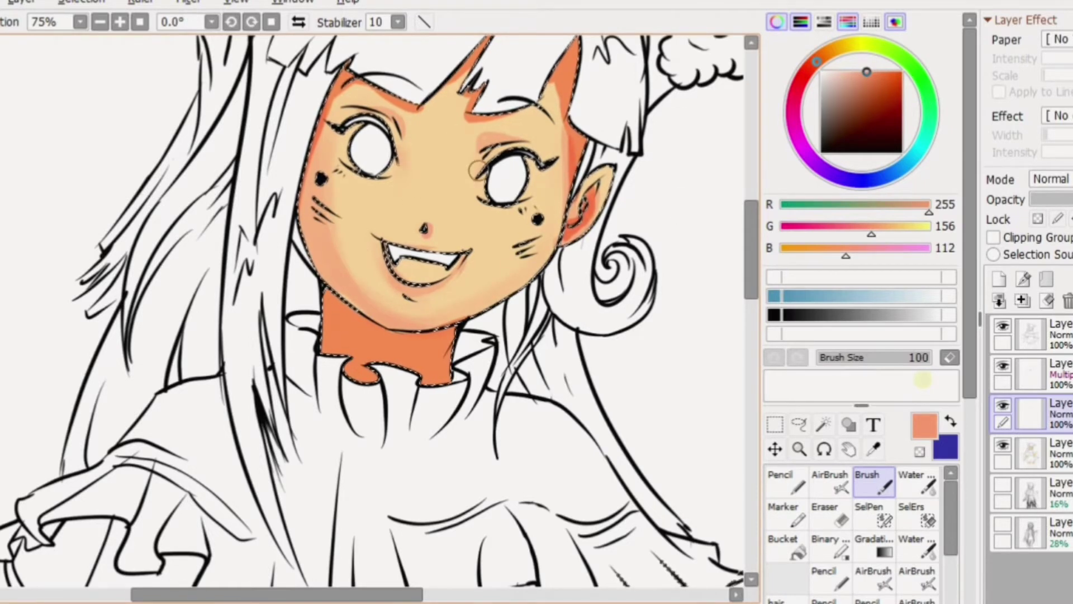
left_click(404, 147, "alt")
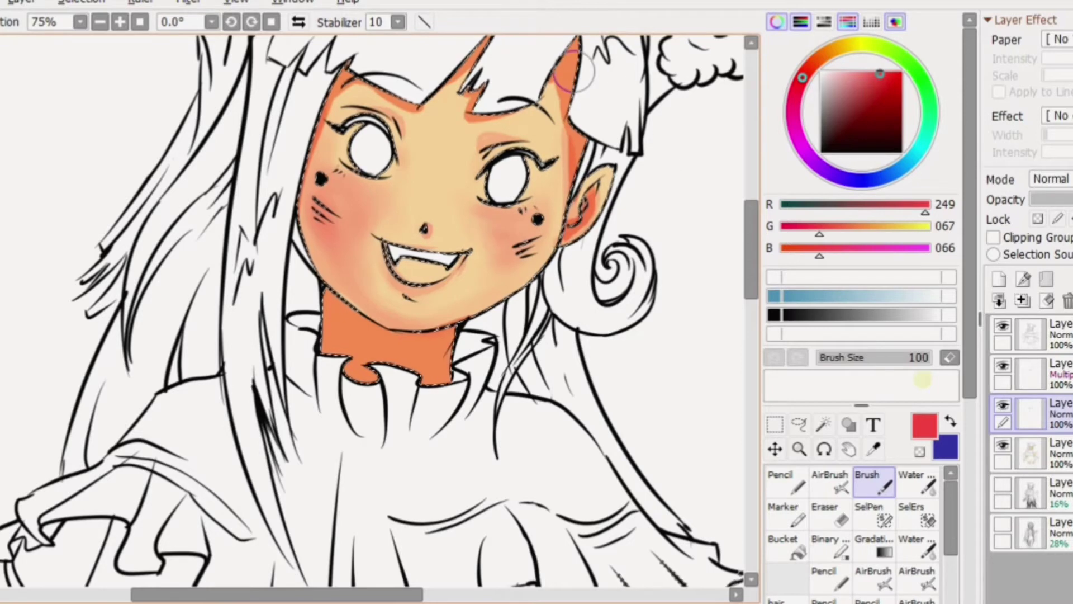
left_click(567, 205, "alt")
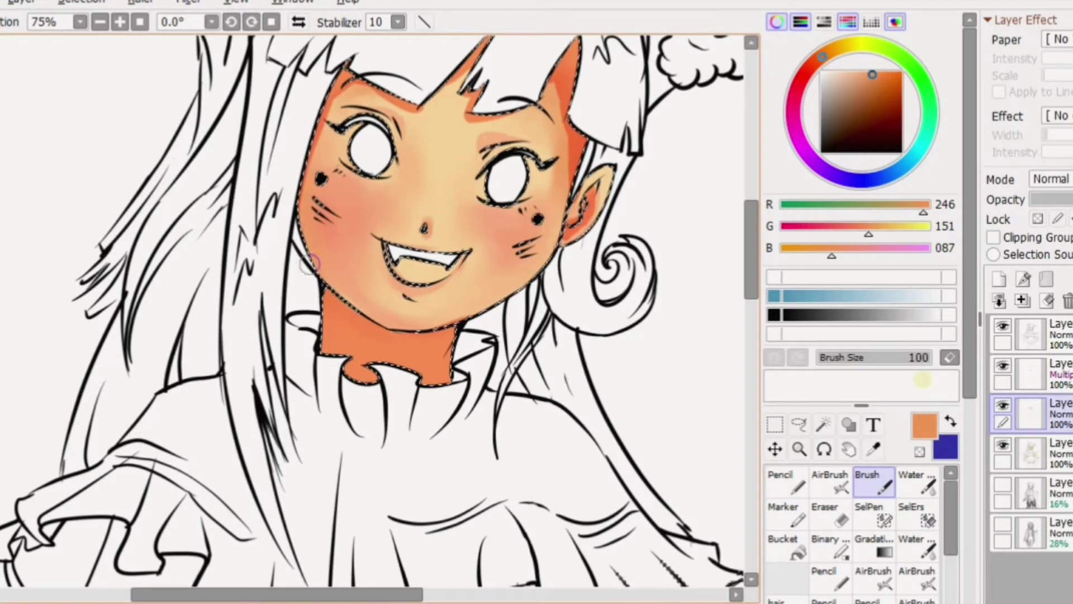
left_click_drag(823, 57, 809, 68)
left_click(877, 90)
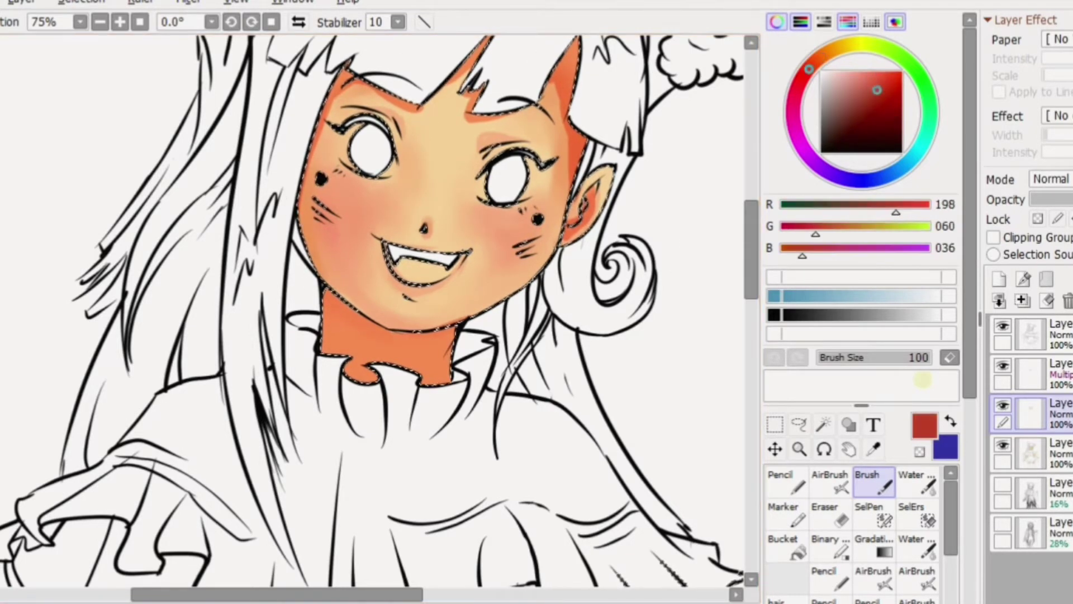
- Reduce the normal shading layer's opacity to 0% and brush soft orange blush and shading over the face on the Multiply layer
key("n")
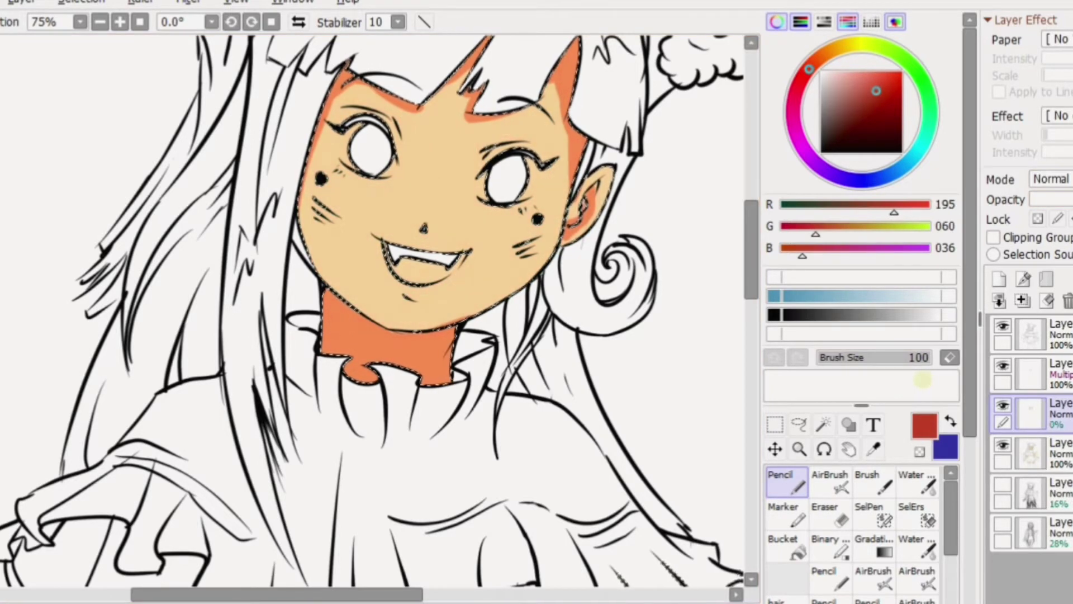
left_click(368, 195, "alt")
left_click(1030, 373)
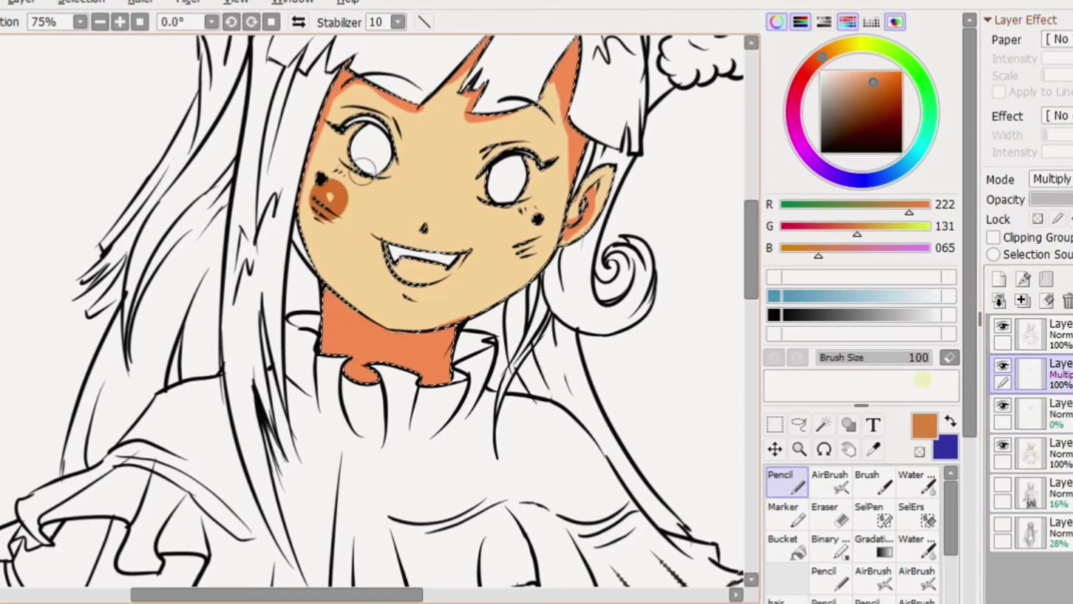
key("ctrl+z")
key("b")
left_click(358, 196, "alt")
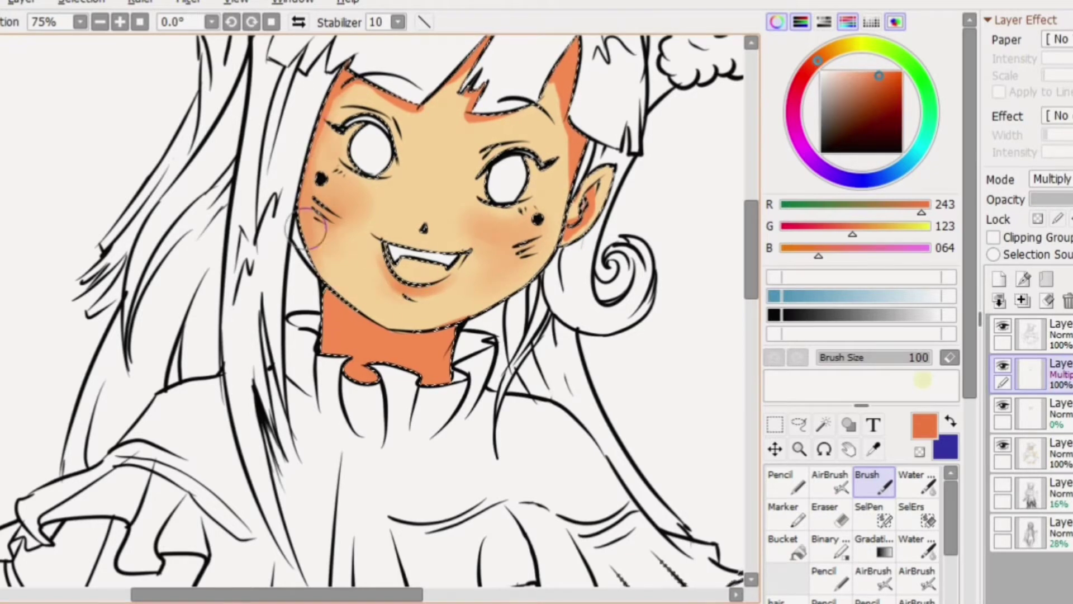
left_click_drag(352, 72, 536, 255)
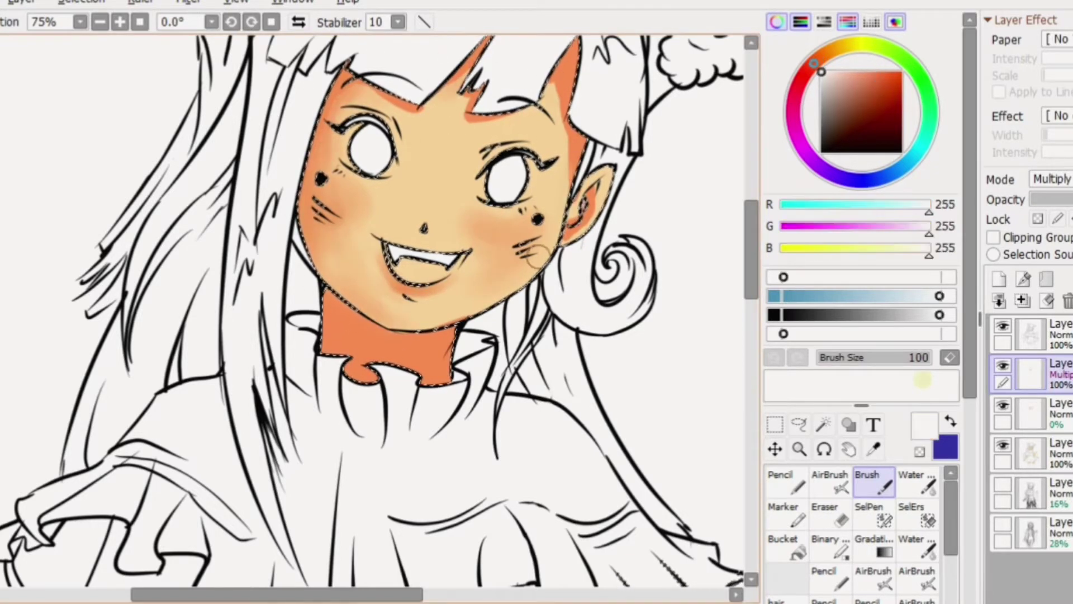
- Deepen the neck's shadow beneath the chin with reddish brown and brush white around the edges of both eyes
left_click(311, 287, "alt")
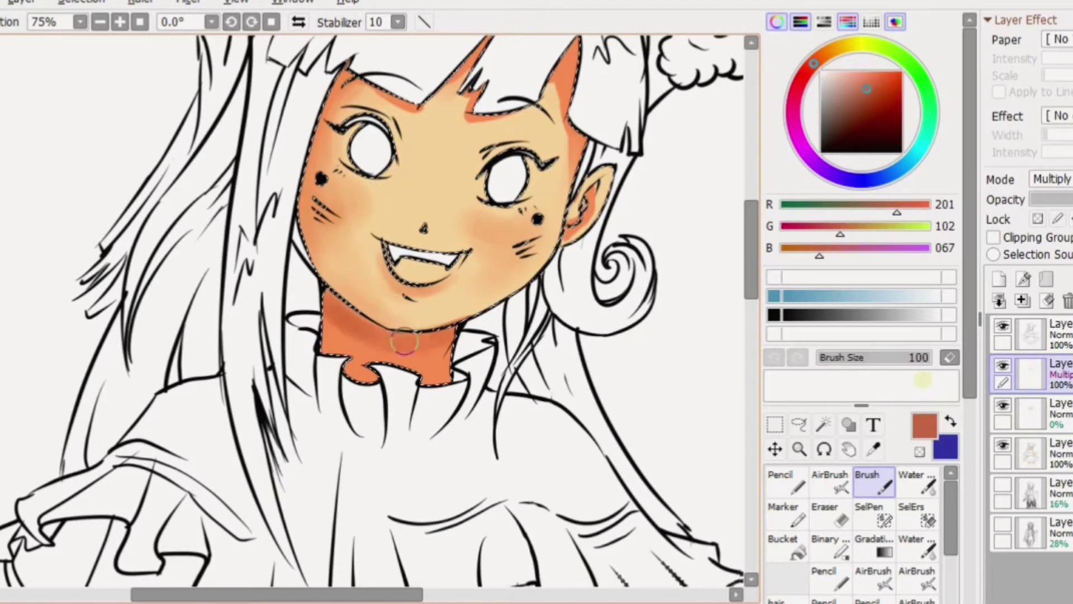
left_click(736, 135, "alt")
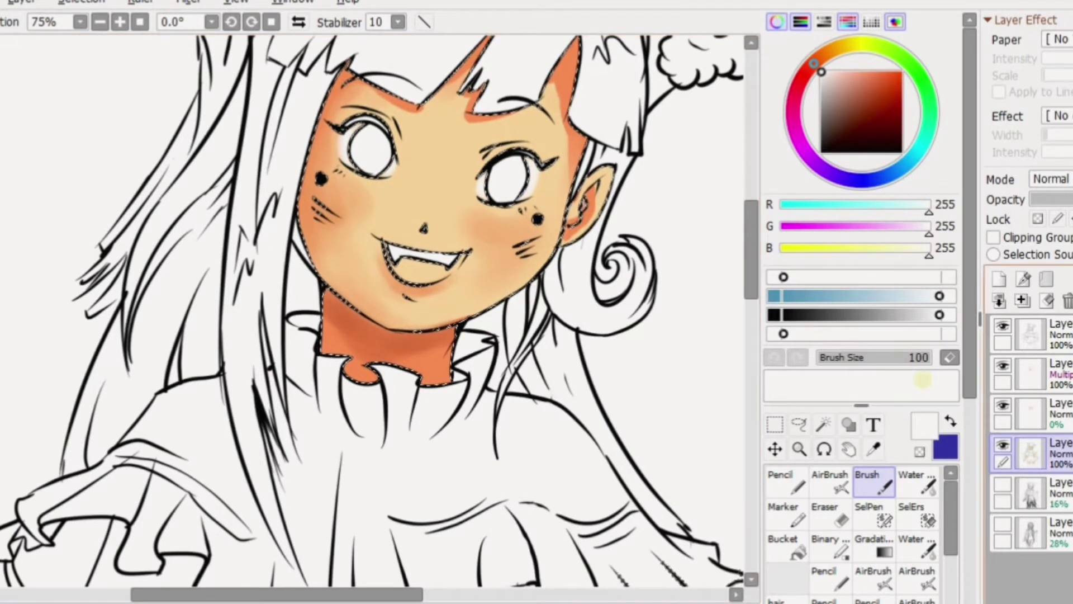
- On the skin layer, pencil the tongue in orange RGB 255, 156, 112 and the mouth's inner corner in brown RGB 169, 81, 41
left_click(873, 448)
left_click(392, 350)
left_click(410, 270)
key("n")
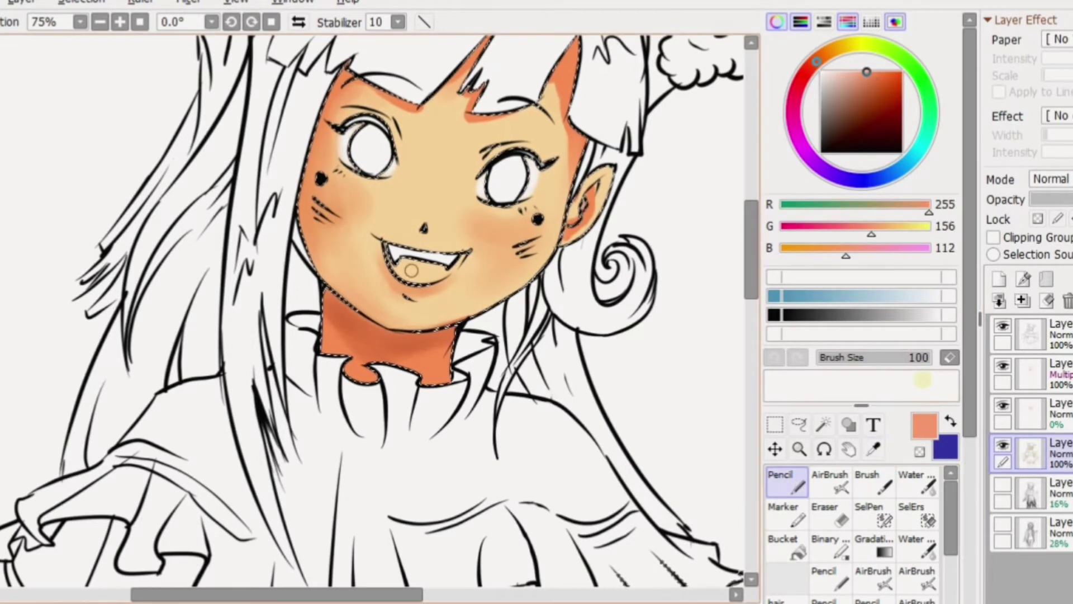
left_click(434, 283, "alt")
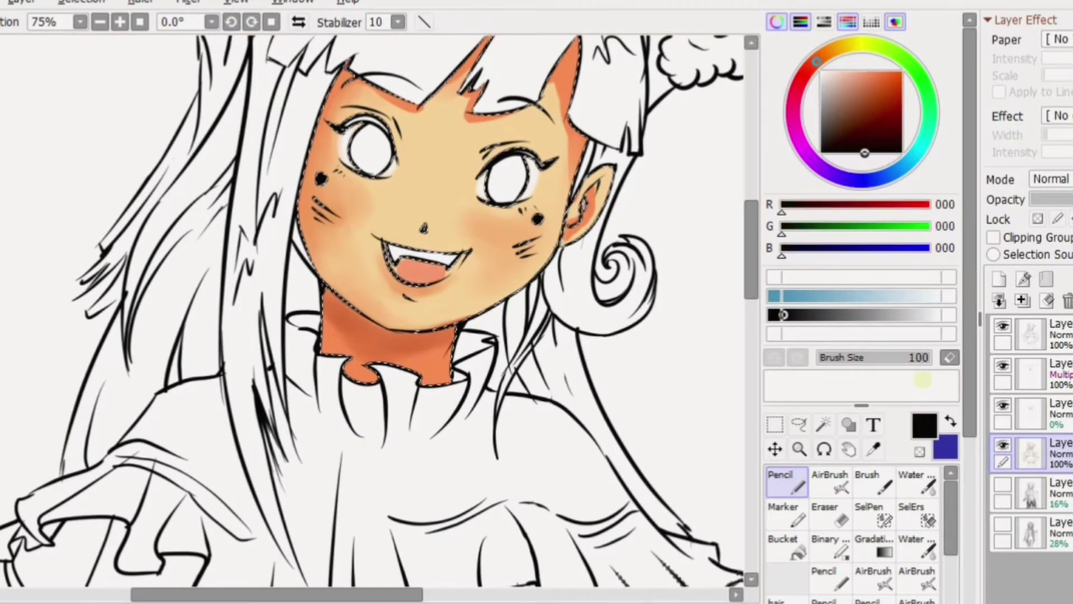
left_click(424, 269, "alt")
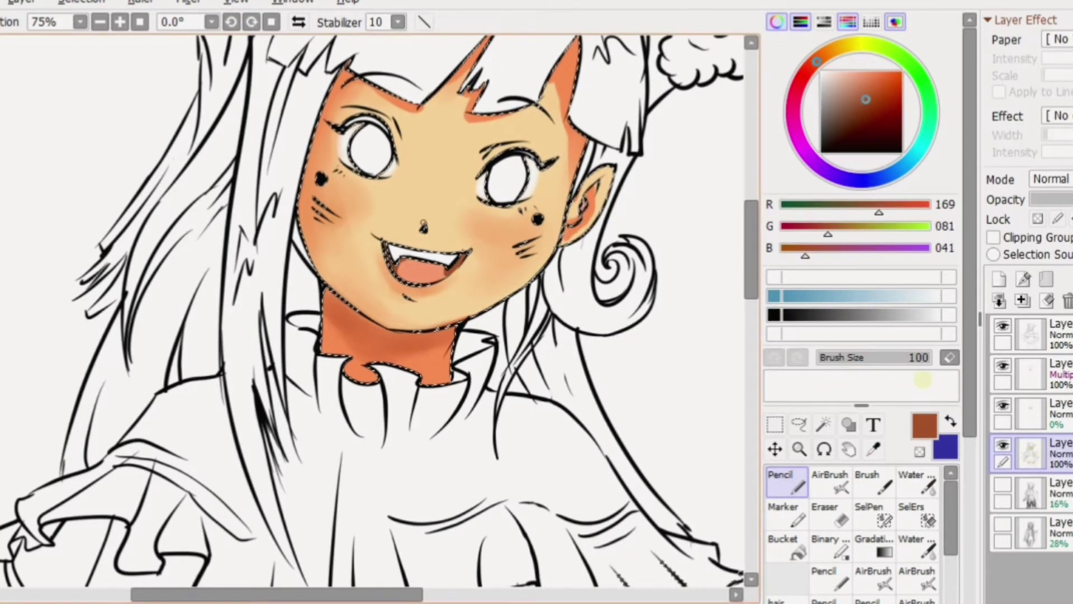
- On the Multiply layer, brush the face shadows softer and deepen those under the bangs and chin with dark red-brown RGB 106, 12, 0
left_click(1031, 373)
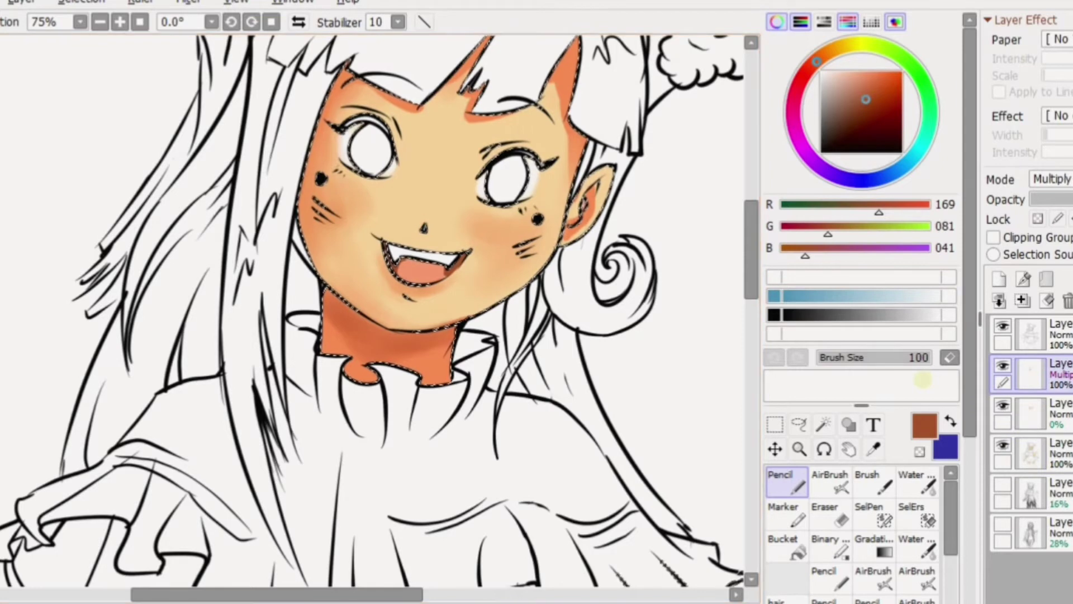
left_click(413, 227, "alt")
key("b")
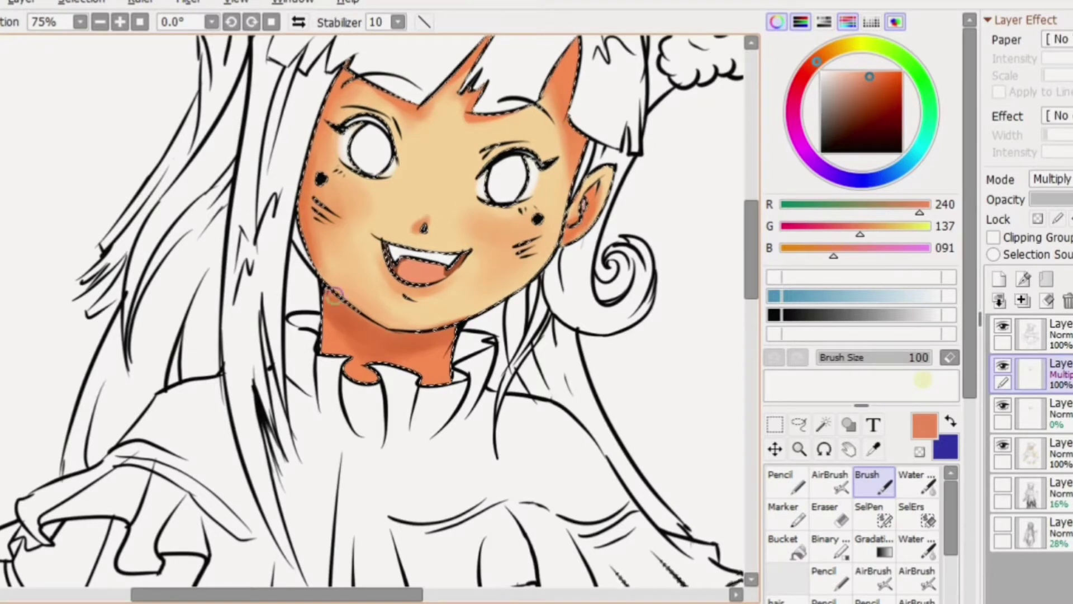
left_click(883, 119)
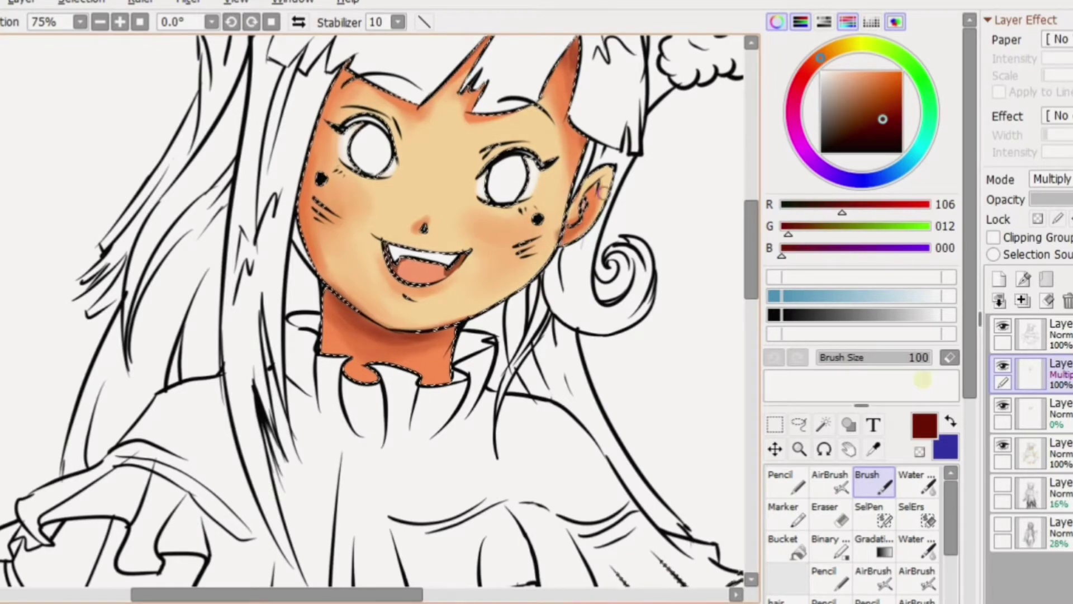
scroll(381, 311, "down", 5)
left_click(878, 76)
scroll(380, 311, "up", 5)
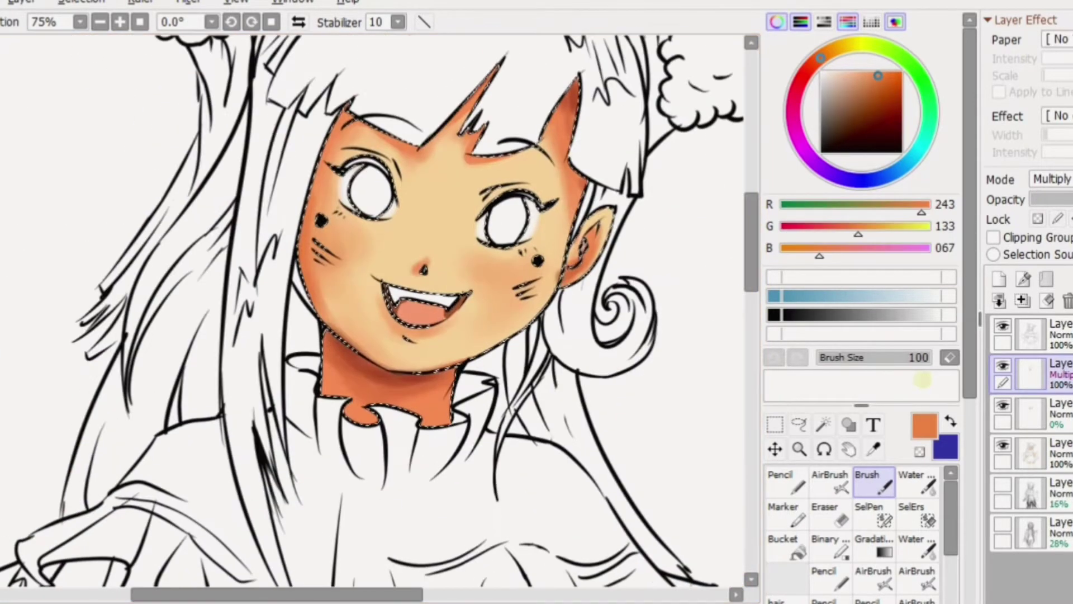
- Pencil a hard-edged shadow on the raised arm below the sleeve using peach RGB 255, 185, 166
left_click(871, 71)
scroll(380, 311, "down", 5)
scroll(380, 311, "right", 3)
key("n")
mouse_move(424, 159)
left_mouse_down()
mouse_move(389, 186)
mouse_move(420, 229)
left_mouse_up()
left_click(850, 71)
left_click_drag(436, 168, 447, 269)
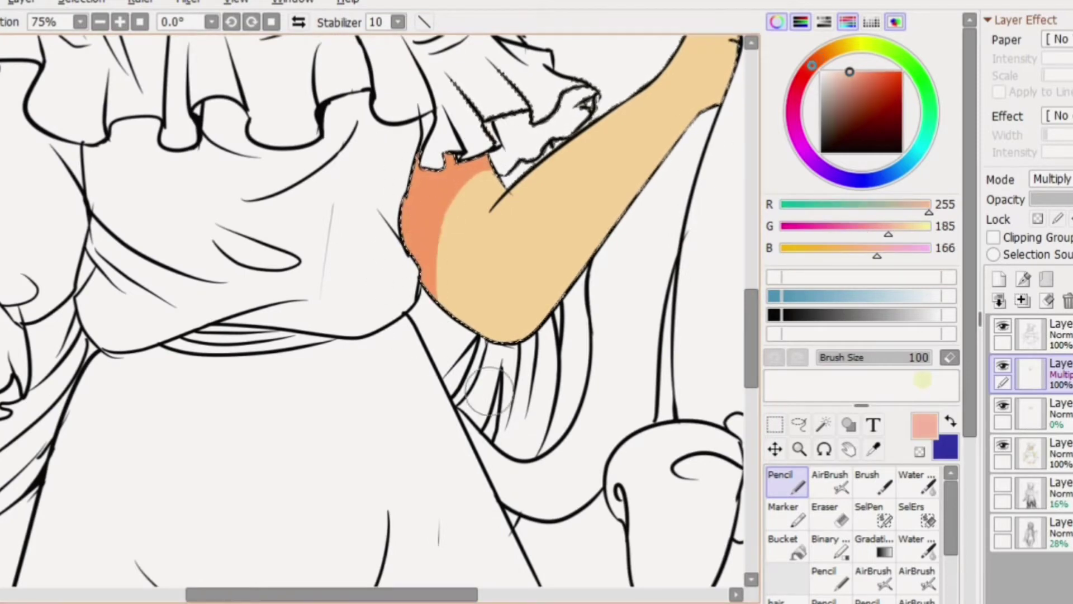
- Extend the peach shadow along the forearm's underside and around the wrist and hand
scroll(665, 103, "right", 1)
scroll(729, 260, "up", 5)
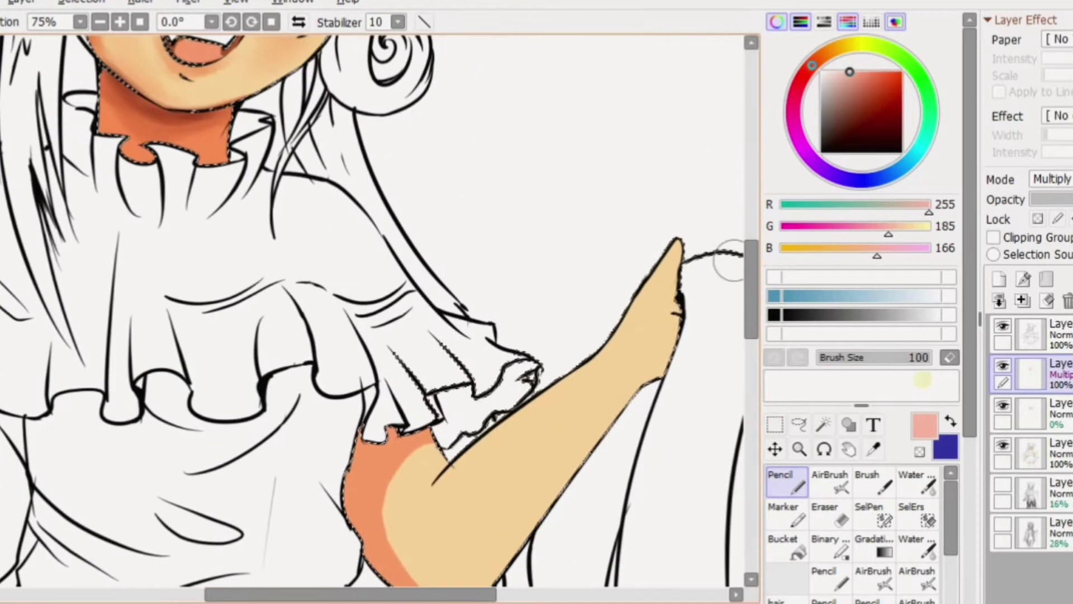
left_click_drag(687, 304, 664, 378)
mouse_move(642, 300)
left_mouse_down()
mouse_move(675, 290)
mouse_move(678, 316)
left_mouse_up()
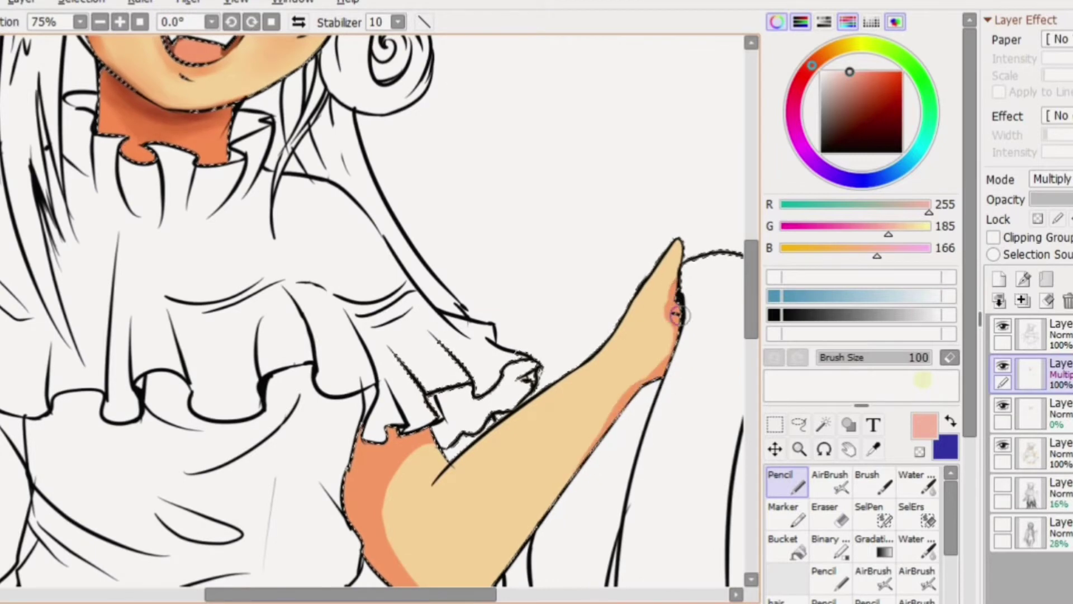
scroll(699, 269, "down", 4)
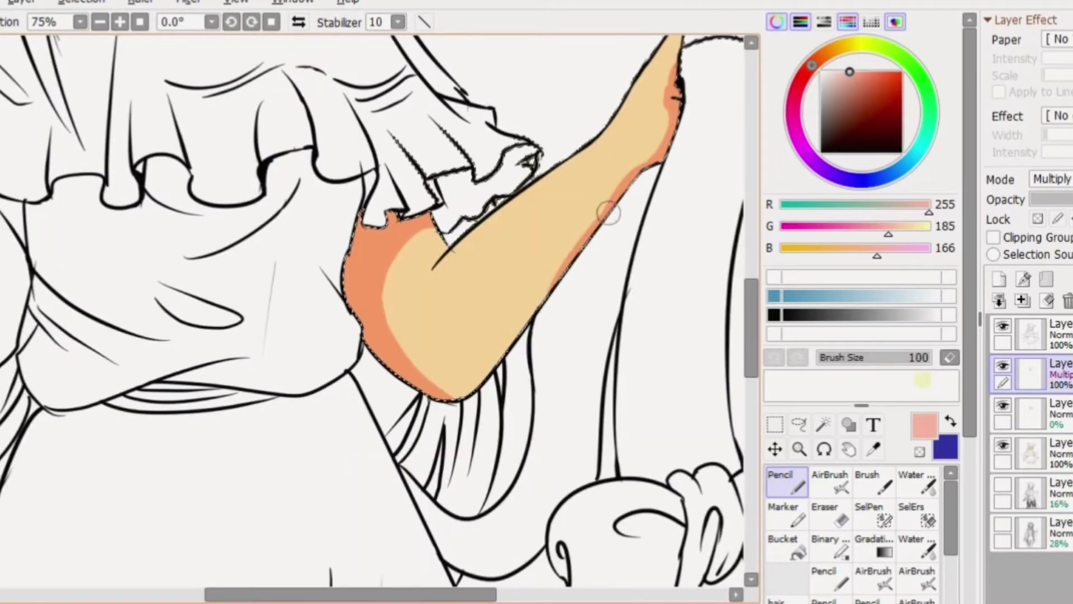
- Refine the peach shadow's edge at the raised elbow and magic-wand select the lowered arm for the skin layer
left_click_drag(360, 307, 391, 386)
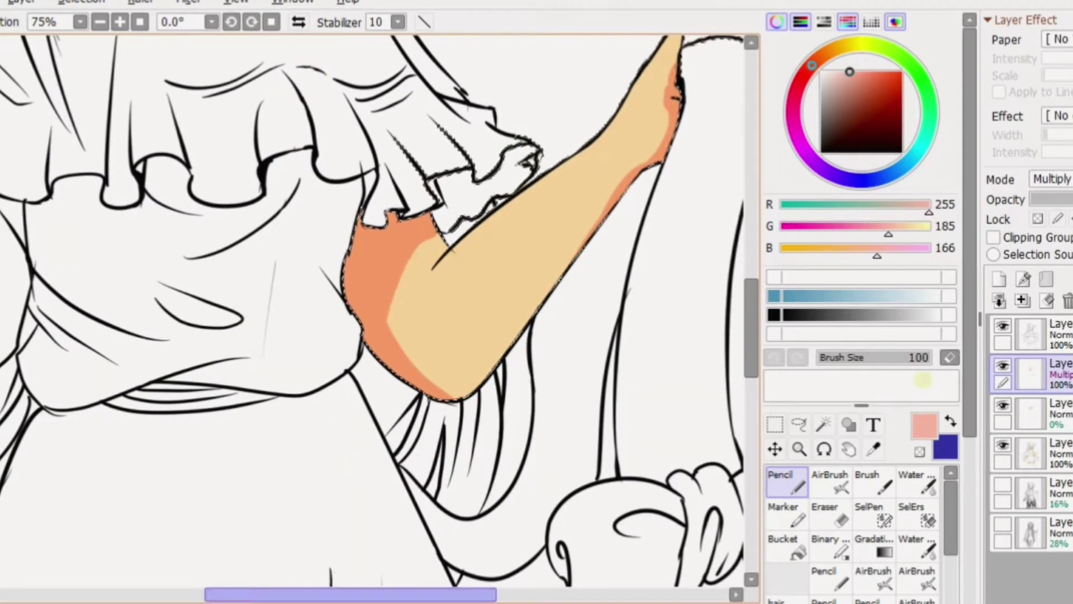
left_click_drag(350, 594, 251, 594)
left_click(824, 425)
left_click(167, 492)
left_click(1028, 453)
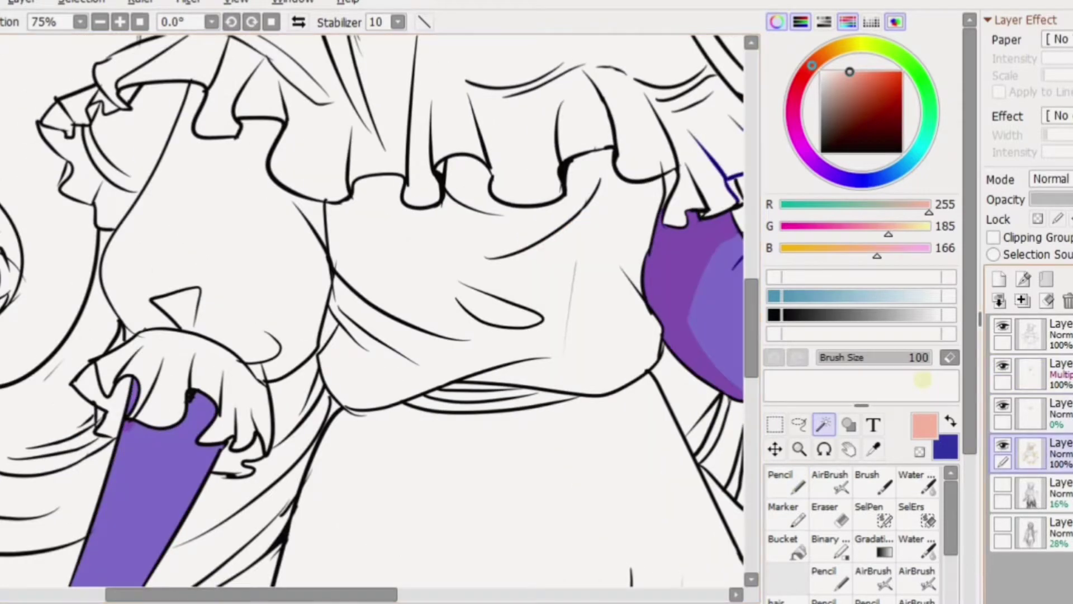
- On the Multiply layer, pencil peach RGB 255, 185, 166 shadows below the lowered arm's cuff and along its wrist, thumb and fingers
left_click(1029, 375)
left_click(786, 481)
mouse_move(129, 425)
left_mouse_down()
mouse_move(190, 432)
mouse_move(108, 450)
mouse_move(150, 446)
mouse_move(206, 492)
left_mouse_up()
scroll(29, 307, "down", 8)
left_click_drag(28, 307, 115, 206)
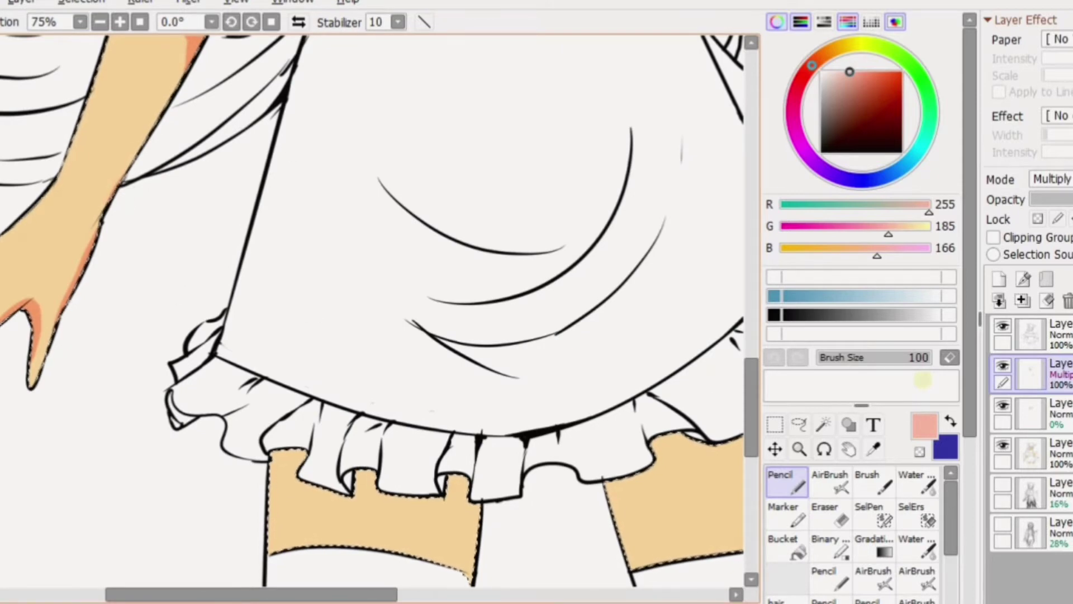
left_click_drag(22, 290, 34, 380)
mouse_move(79, 292)
left_mouse_down()
mouse_move(45, 386)
mouse_move(129, 187)
left_mouse_up()
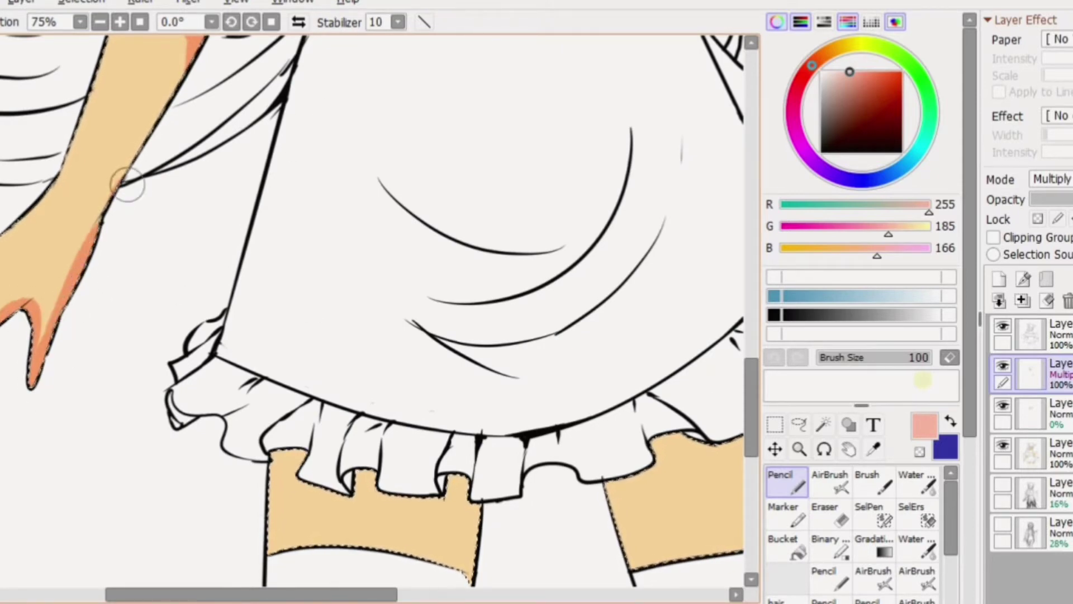
- Pencil hard-edged peach shadows on both thighs beneath the skirt ruffle and along the inner sides, using RGB 255, 194, 171
scroll(129, 280, "down", 5)
mouse_move(190, 235)
left_mouse_down()
mouse_move(216, 207)
mouse_move(335, 239)
mouse_move(360, 268)
left_mouse_up()
left_click(559, 235, "alt")
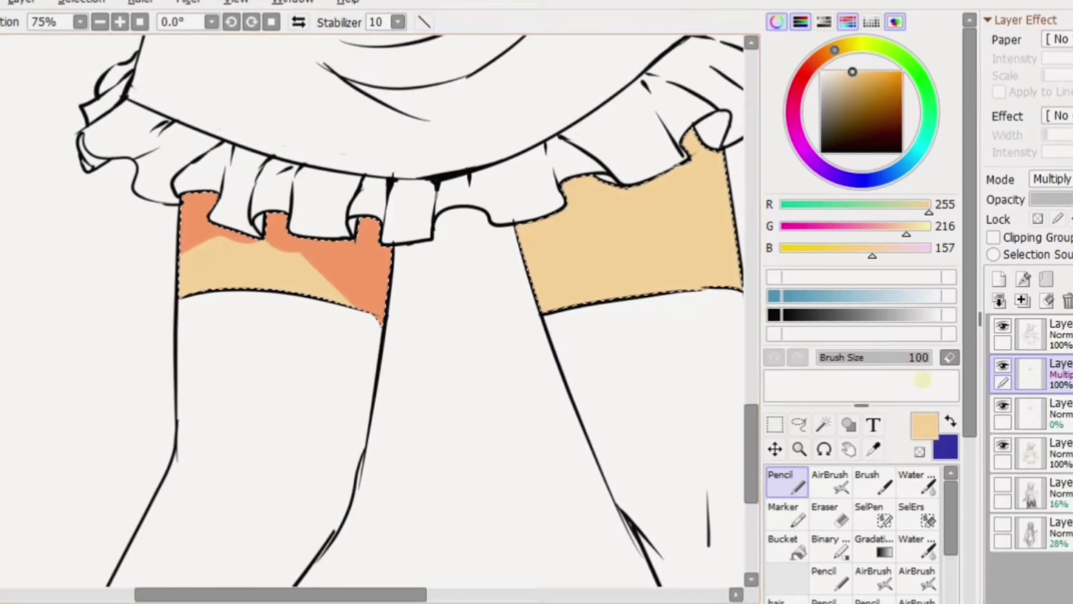
left_click(363, 246, "alt")
left_click_drag(528, 187, 520, 269)
left_click_drag(592, 184, 537, 268)
left_click_drag(671, 145, 548, 302)
mouse_move(727, 167)
left_mouse_down()
mouse_move(678, 156)
mouse_move(594, 203)
mouse_move(556, 263)
mouse_move(628, 204)
left_mouse_up()
scroll(694, 210, "down", 2)
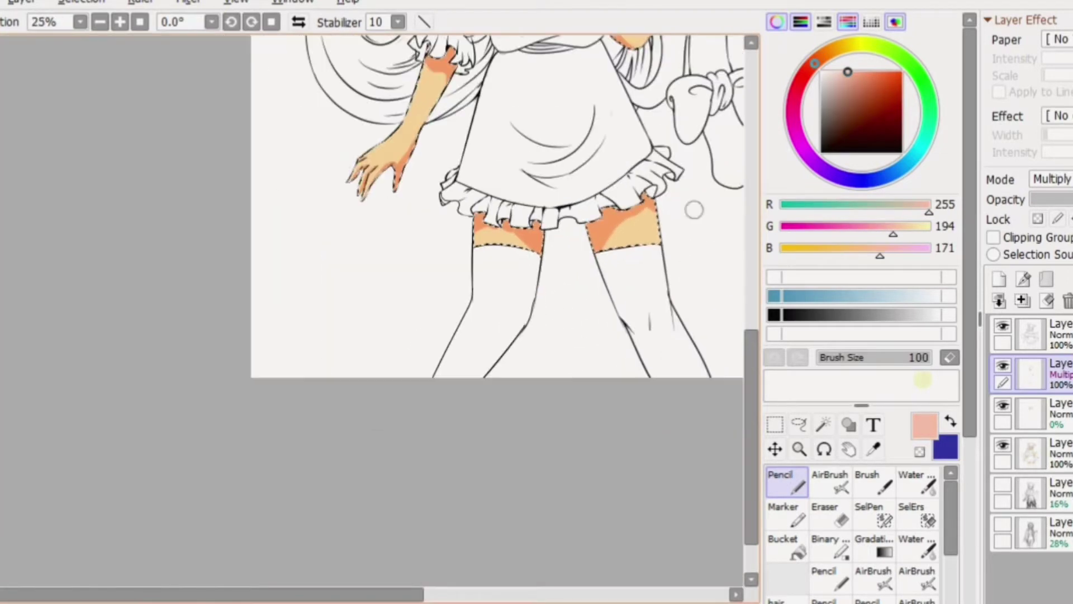
- Pencil a darker shadow inside the lowered arm's cuff openings using brown RGB 192, 113, 80
scroll(695, 210, "up", 5)
left_click_drag(853, 79, 876, 94)
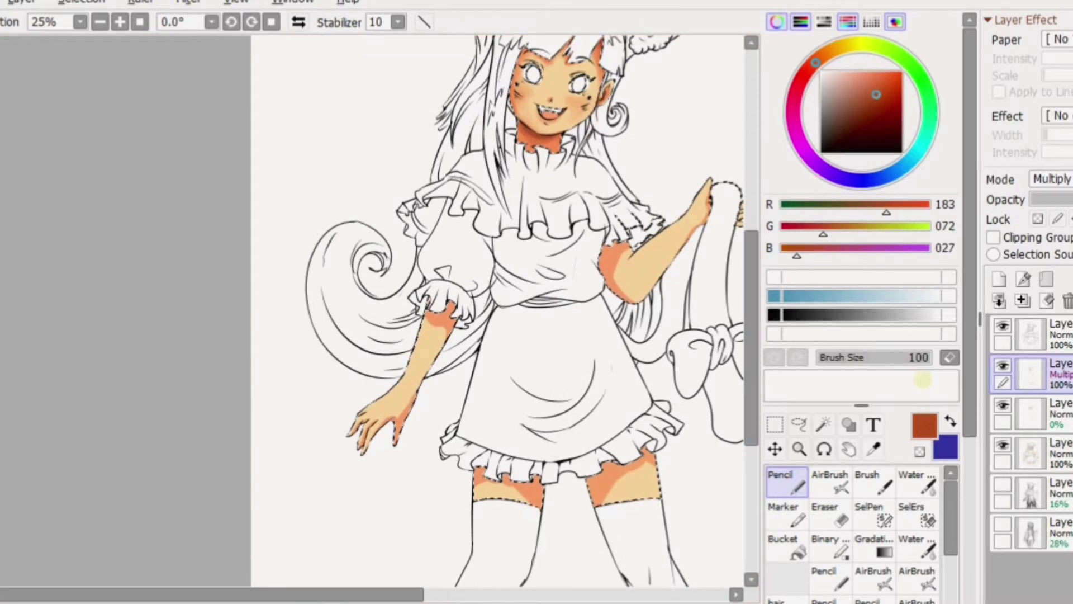
left_click(859, 99)
scroll(436, 307, "up", 2)
mouse_move(399, 335)
left_mouse_down()
mouse_move(441, 341)
mouse_move(450, 358)
left_mouse_up()
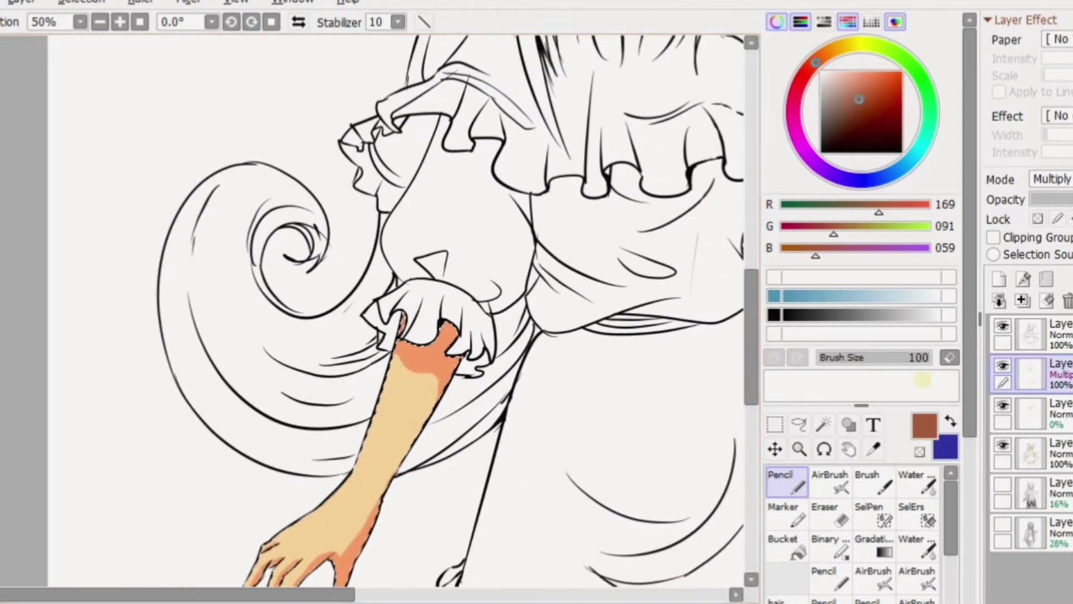
left_click(857, 88)
left_click(861, 97)
left_click(861, 91)
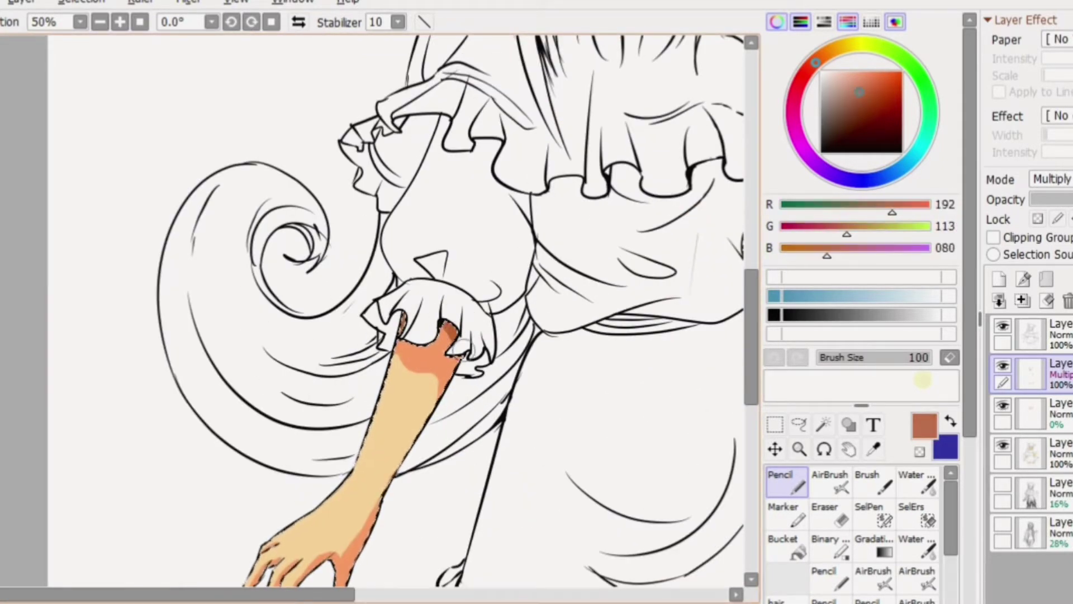
- Add a darker shadow under the raised arm's sleeve with RGB 219, 122, 82 and soften its edge using the Brush
scroll(403, 279, "right", 5)
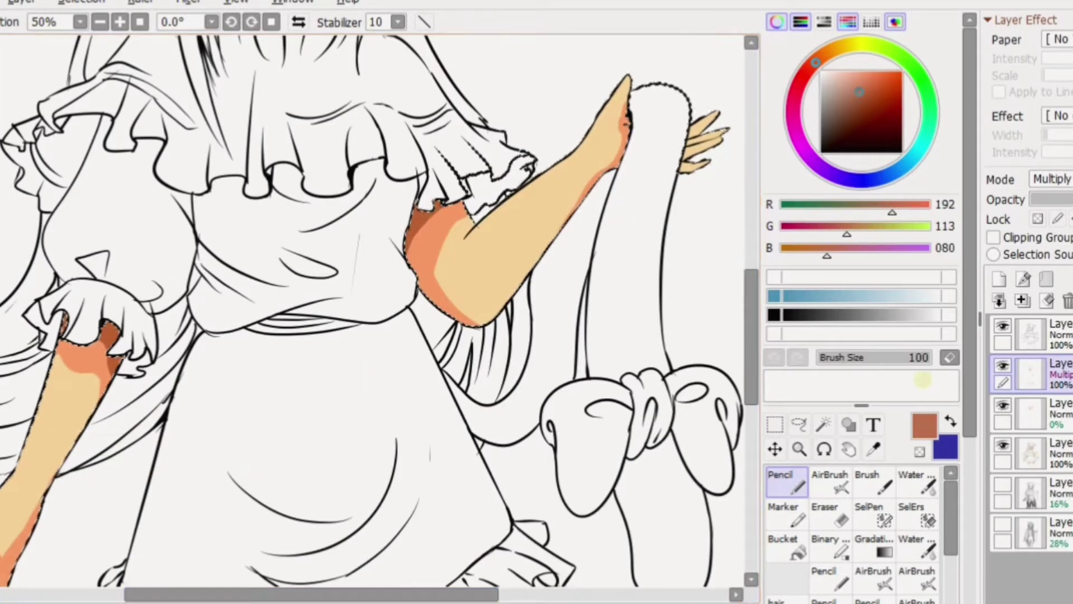
left_click(625, 112, "alt")
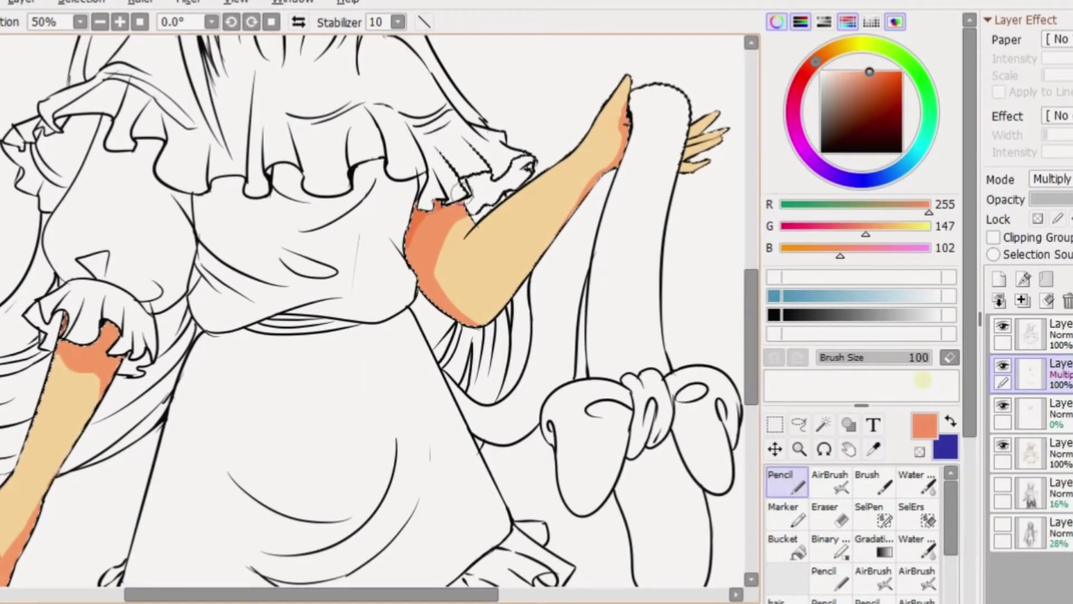
left_click(441, 196, "alt")
left_click(430, 189, "alt")
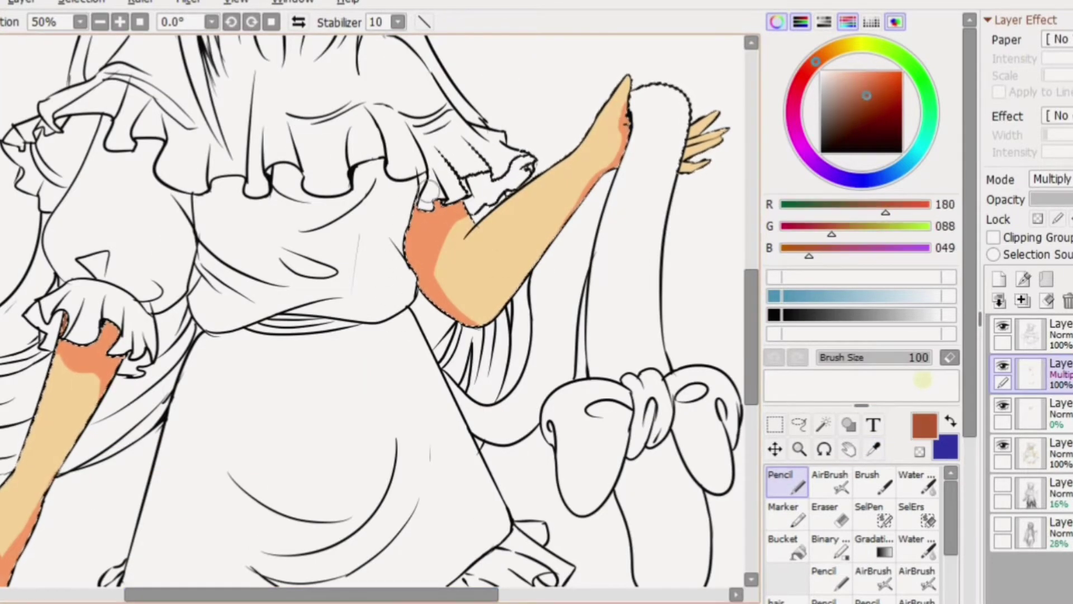
left_click(428, 202, "alt")
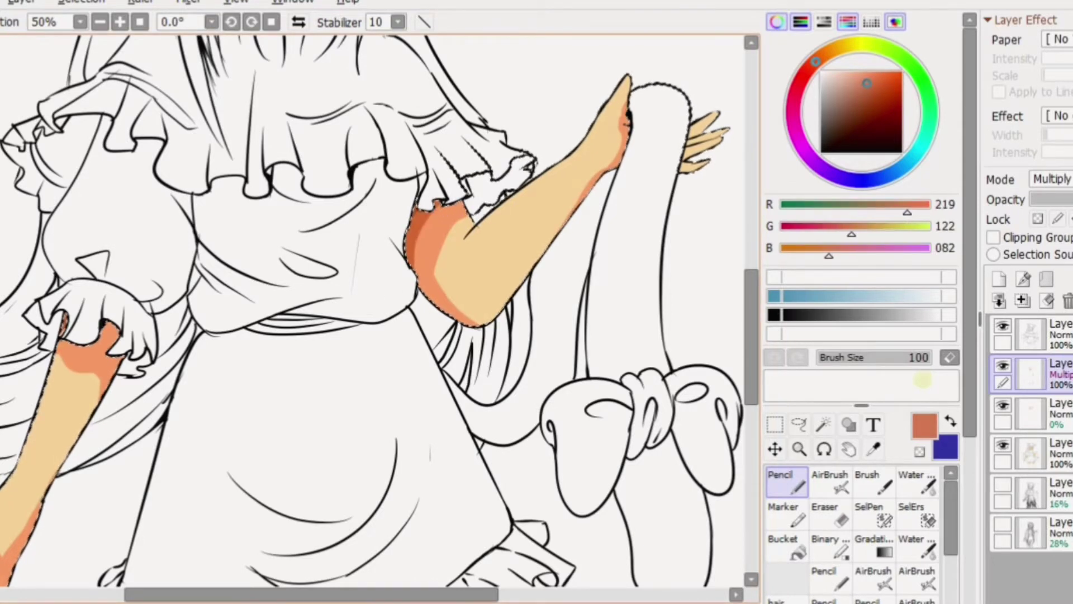
key("b")
left_click_drag(425, 218, 442, 268)
- Brush brown RGB 171, 83, 46 into the shadows under both sleeves and on the raised hand's wrist and fingers
left_click(686, 138, "alt")
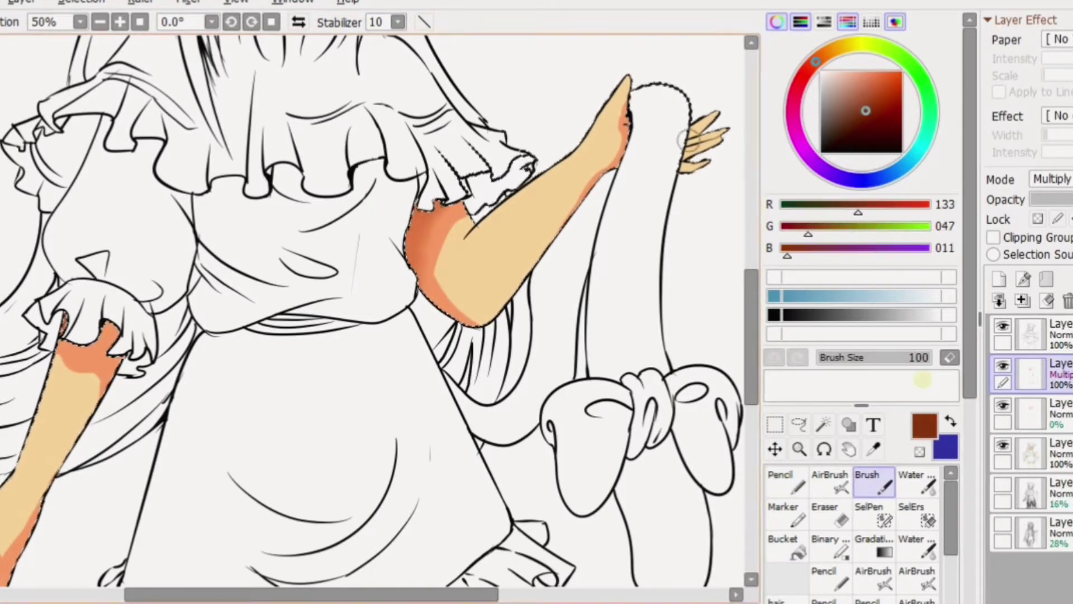
left_click(687, 137, "alt")
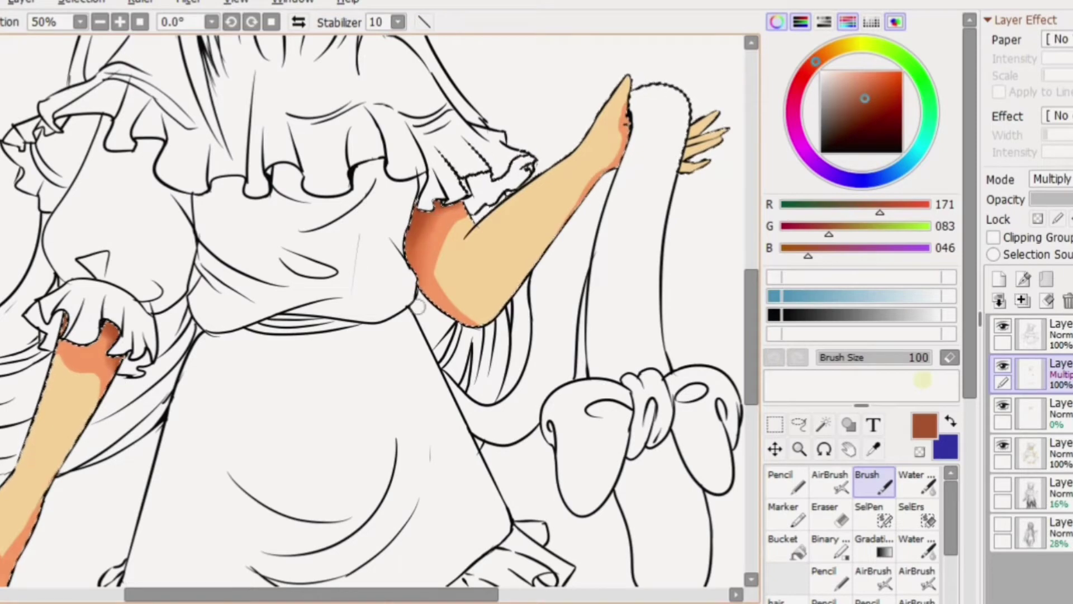
mouse_move(690, 151)
left_mouse_down()
mouse_move(716, 120)
mouse_move(721, 131)
mouse_move(713, 114)
mouse_move(718, 137)
left_mouse_up()
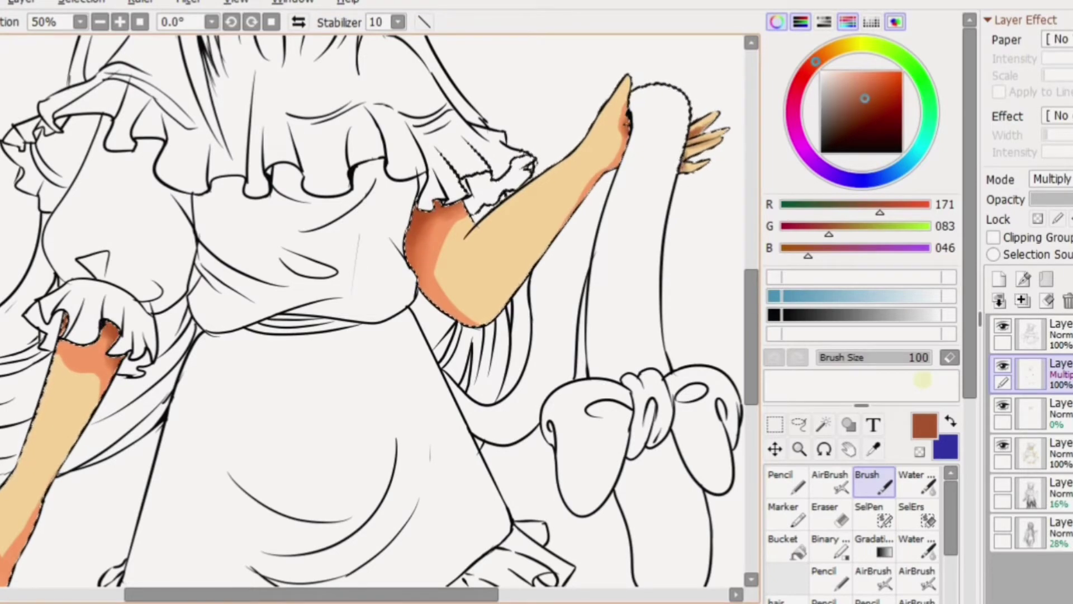
- Brush deeper brown shadows along the ruffle edge and inner sides of both thighs using RGB 171, 83, 46
scroll(375, 310, "up", 5)
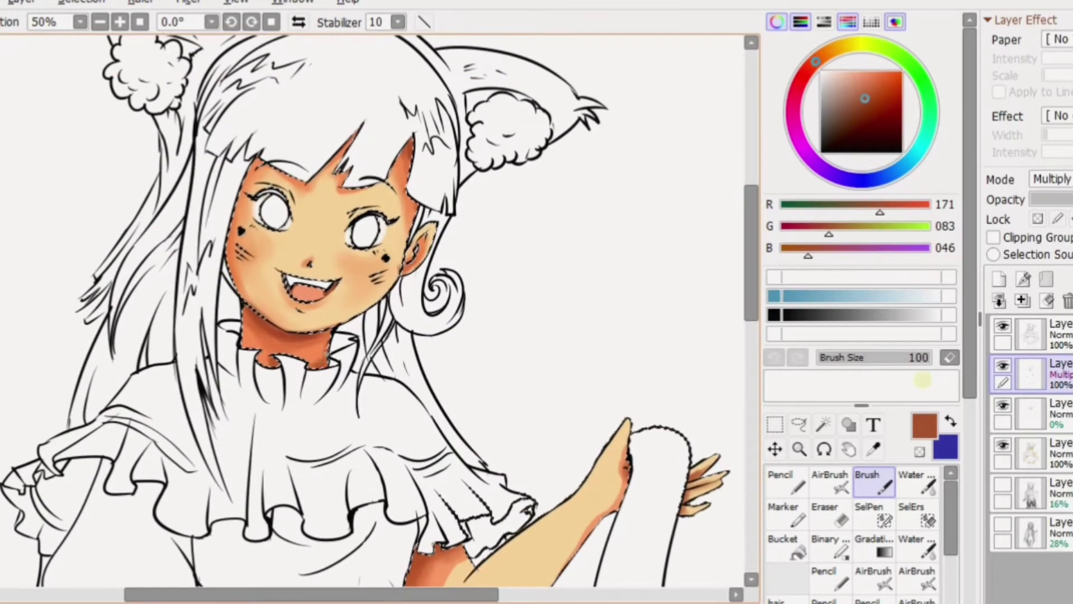
scroll(302, 217, "down", 10)
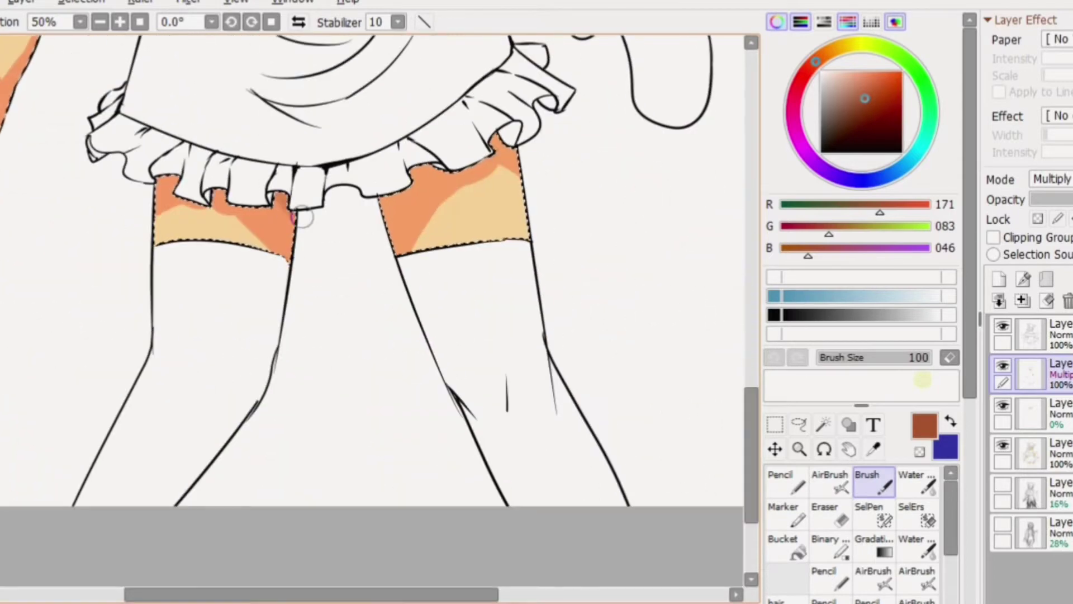
mouse_move(290, 193)
left_mouse_down()
mouse_move(263, 246)
mouse_move(223, 257)
left_mouse_up()
left_click_drag(156, 179, 212, 204)
left_click_drag(246, 193, 288, 206)
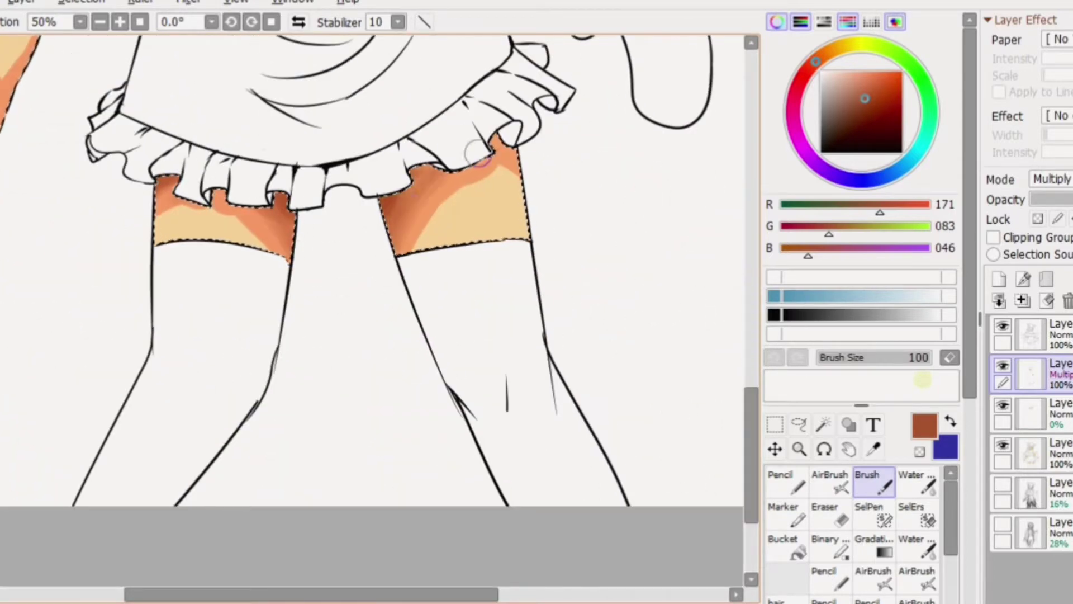
- Brush softer transitions between shadow and lit skin on the thighs using sampled skin shades, including RGB 255, 196, 160
key("ctrl+minus")
key("ctrl+minus")
key("ctrl+plus")
key("ctrl+plus")
key("alt")
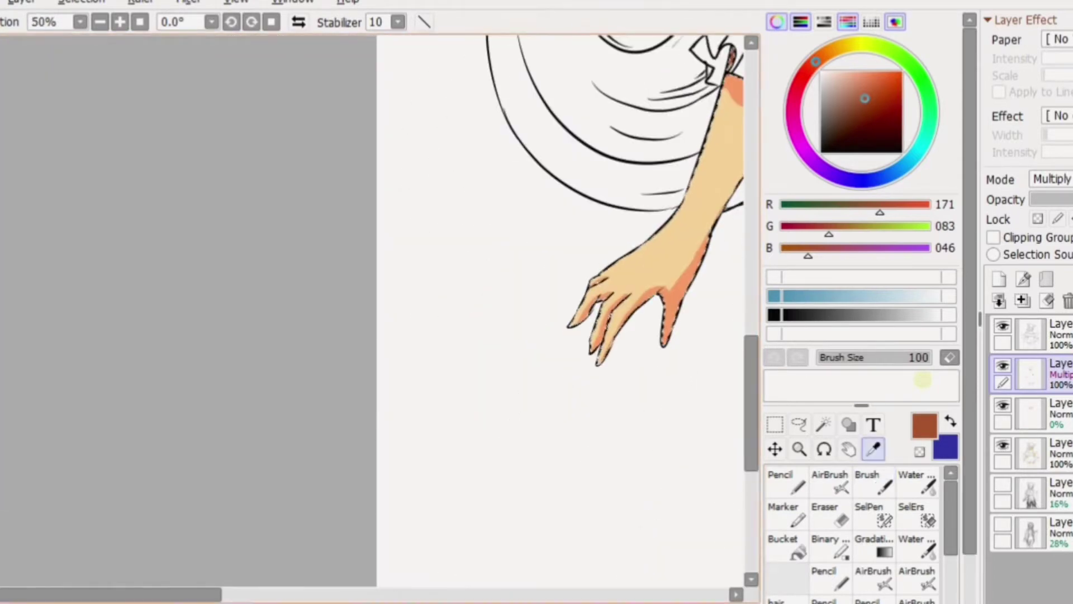
left_click(687, 235)
scroll(591, 445, "right", 5)
mouse_move(591, 445)
left_mouse_down()
mouse_move(520, 421)
mouse_move(563, 420)
mouse_move(599, 436)
left_mouse_up()
left_click(520, 421)
scroll(599, 436, "right", 5)
mouse_move(503, 448)
left_mouse_down()
mouse_move(583, 386)
mouse_move(618, 388)
left_mouse_up()
left_click(559, 425, "alt")
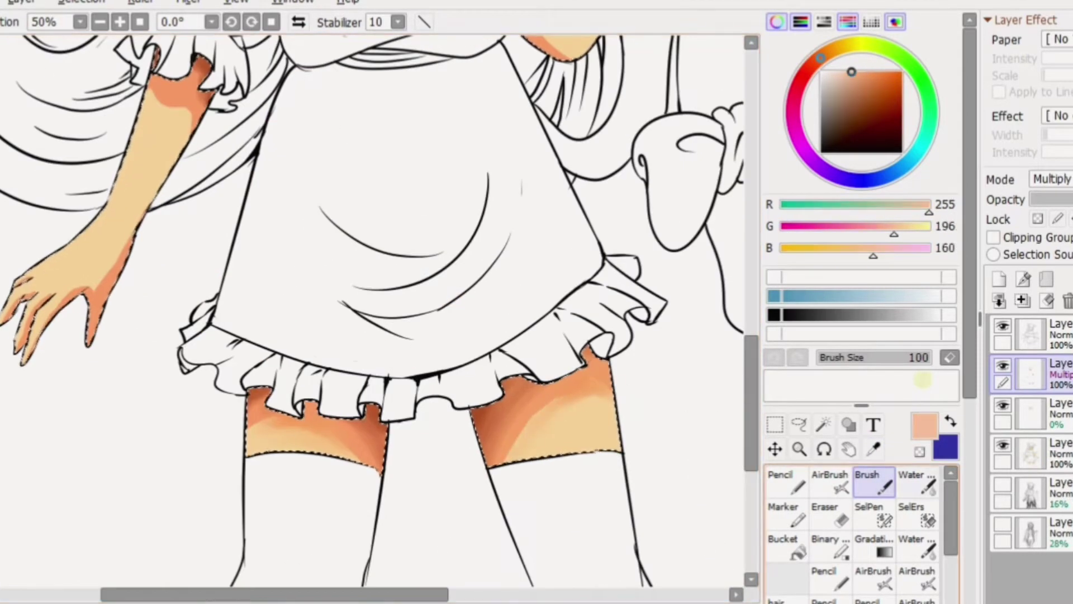
- Blend the shadow edges on the thighs and both arms smoothly into the skin with the Water tool
key("c")
left_click_drag(296, 455, 363, 416)
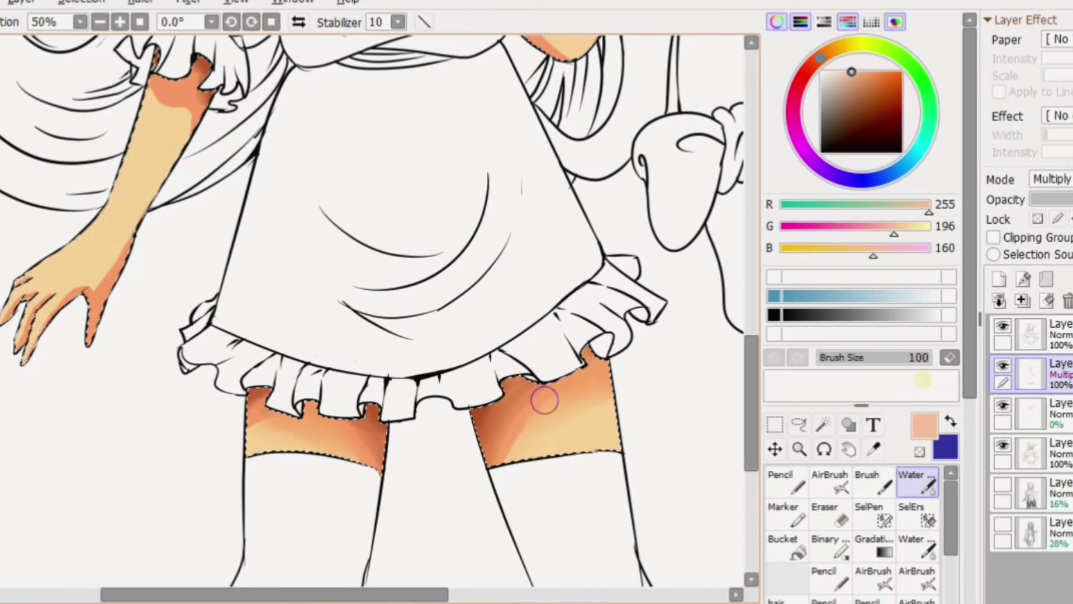
scroll(543, 399, "up", 5)
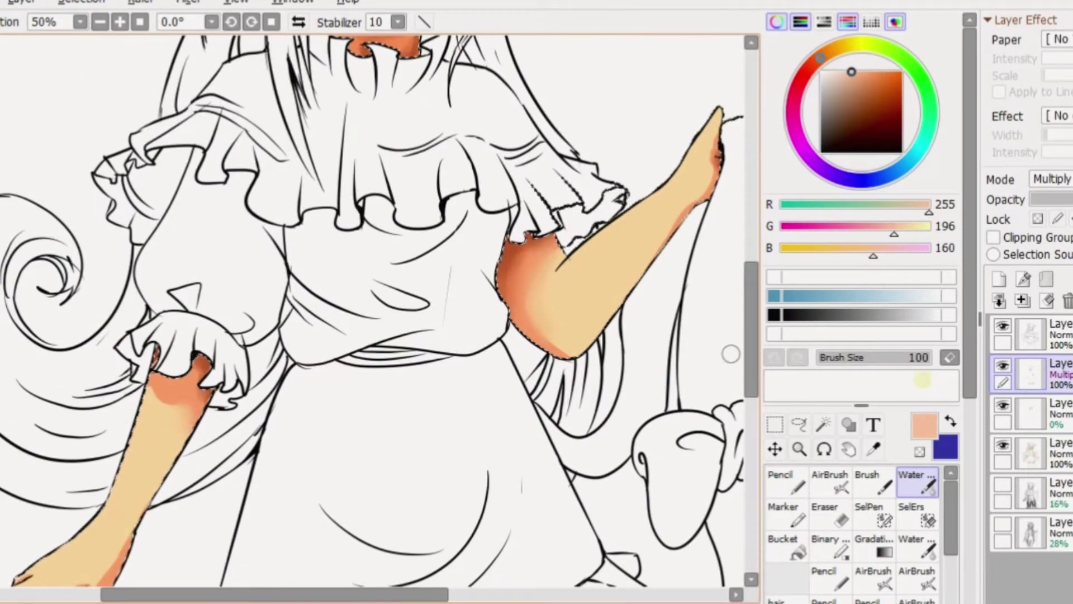
scroll(731, 354, "down", 7)
scroll(380, 311, "up", 11)
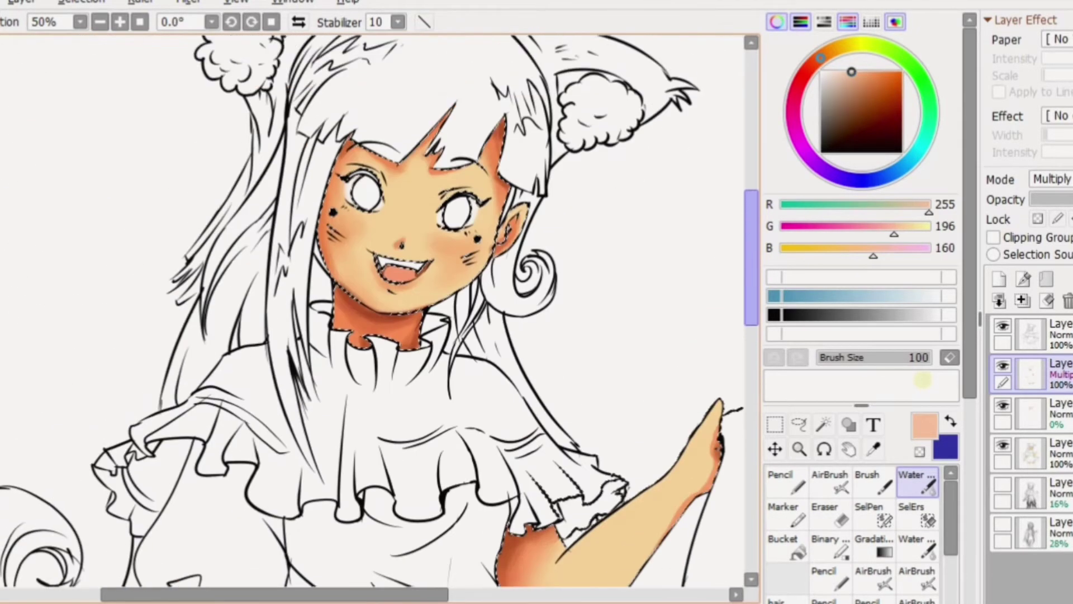
scroll(709, 270, "down", 4)
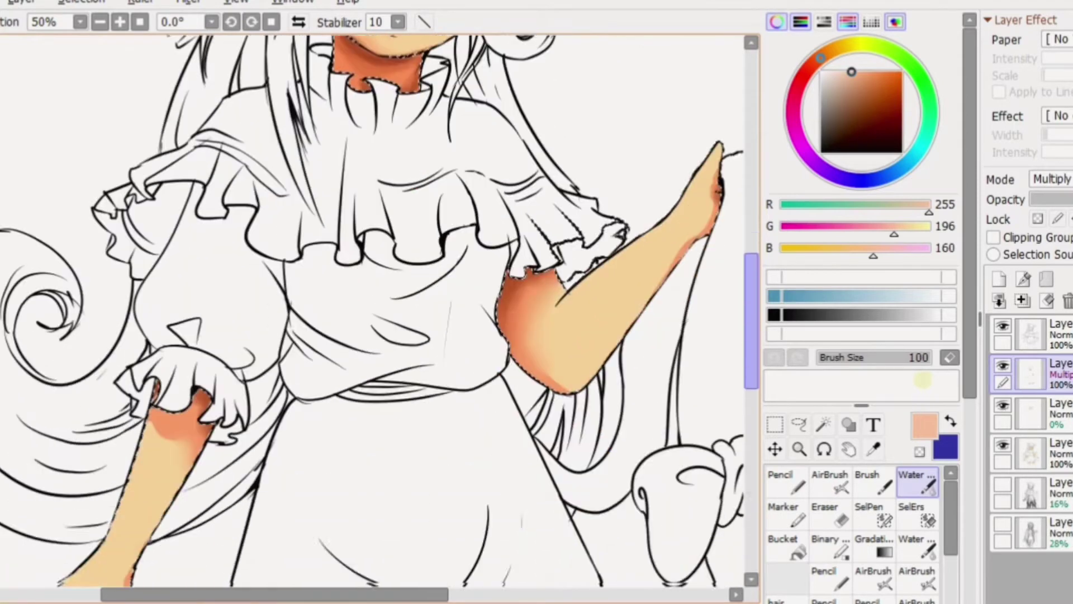
- Lower the Multiply shadow layer's opacity to 77%
scroll(380, 311, "down", 4)
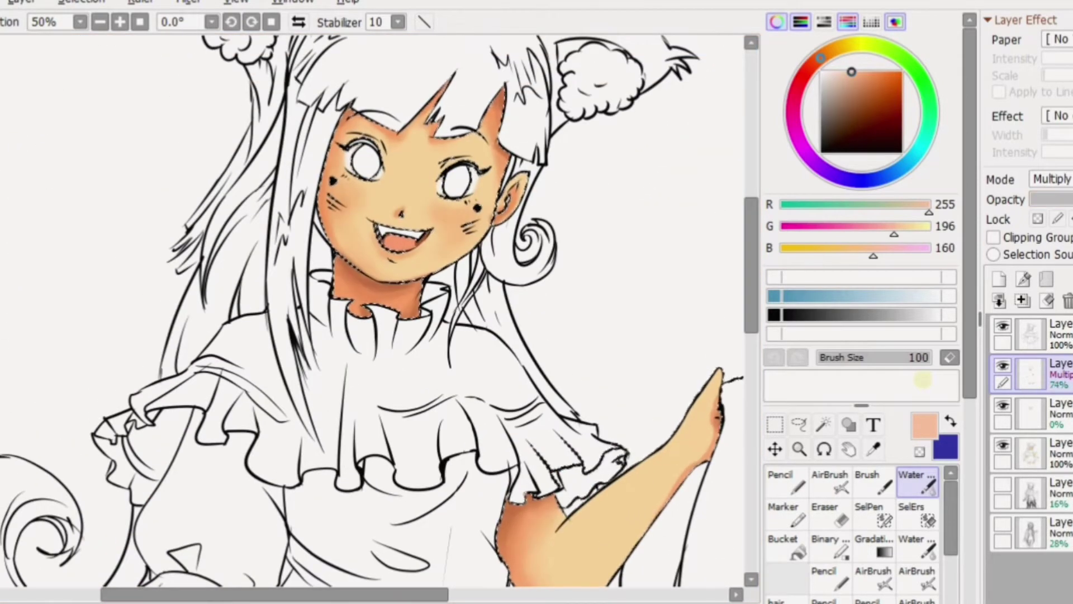
scroll(380, 310, "down", 5)
scroll(380, 310, "up", 5)
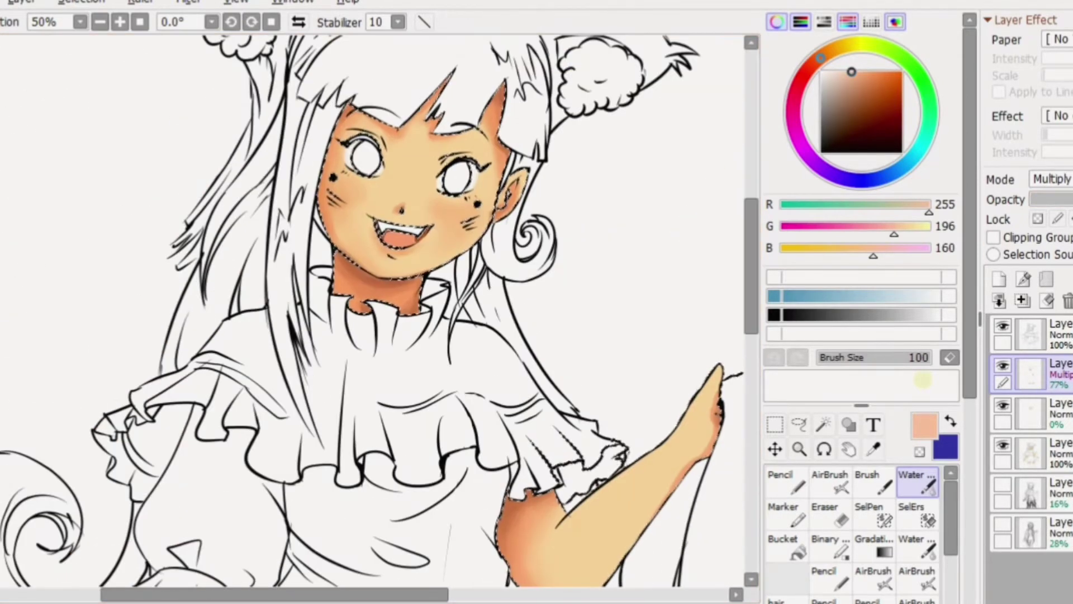
- On the skin layer, pencil the mouth's interior around the tongue in dark brown RGB 139, 51, 12
left_click(698, 403, "alt")
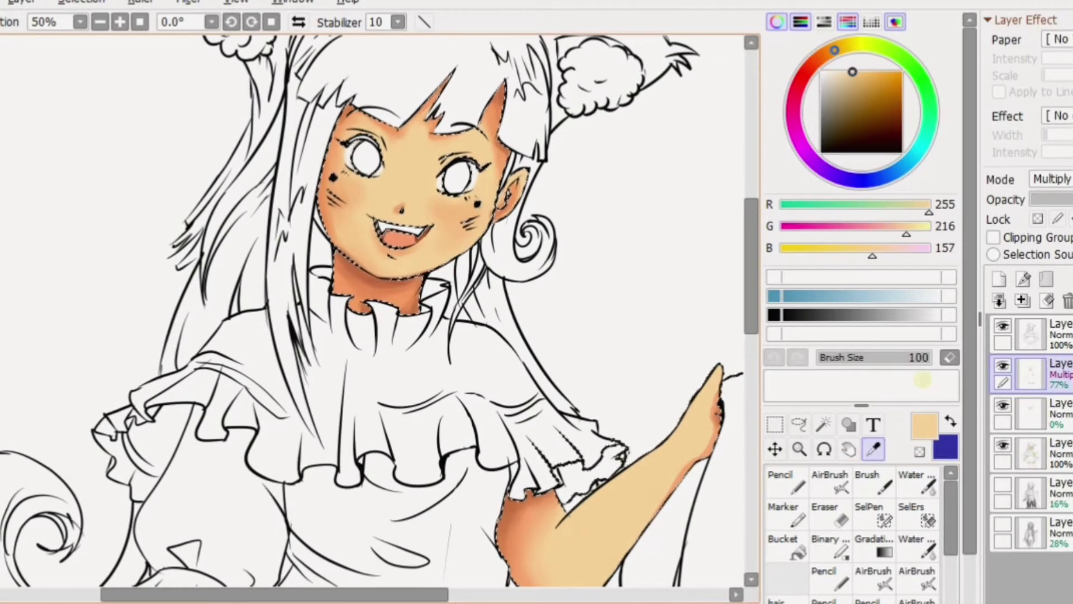
left_click(531, 514)
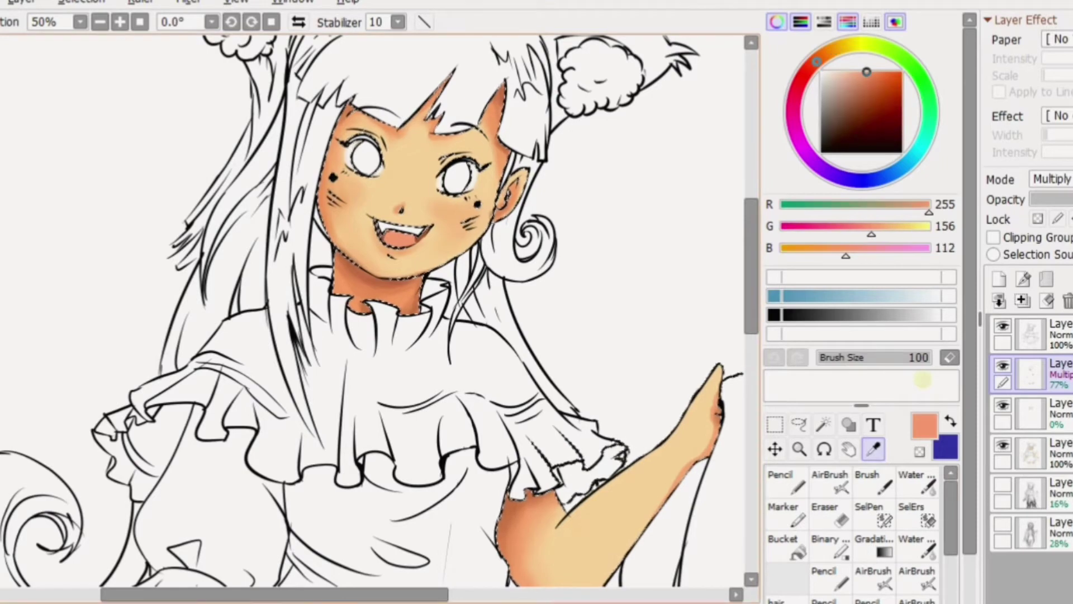
left_click(781, 480)
scroll(661, 285, "up", 2)
left_click(143, 196, "alt")
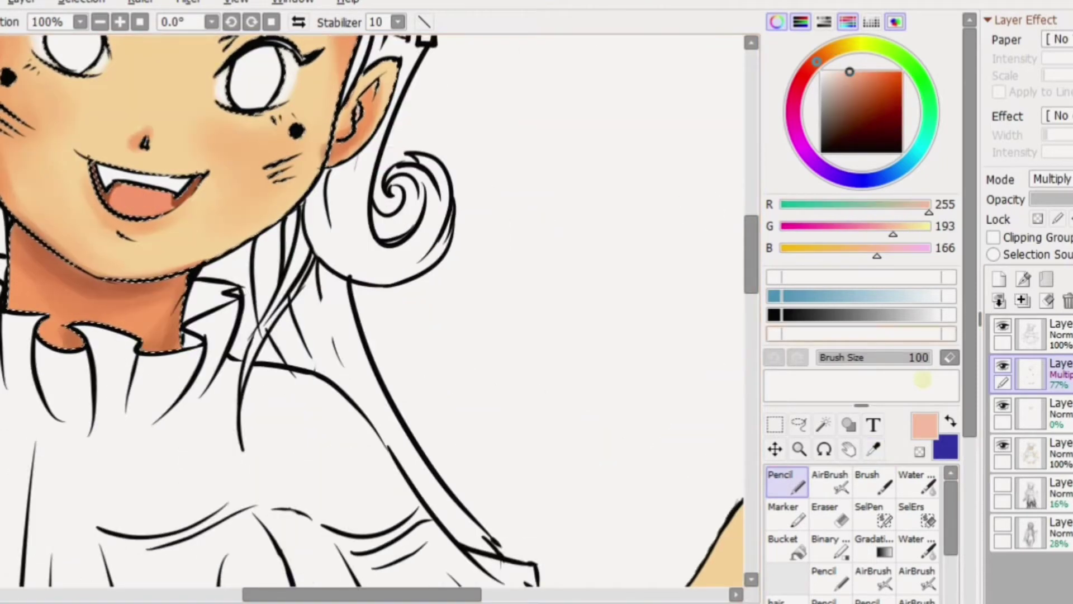
left_click(1050, 454)
left_click_drag(151, 196, 408, 205)
left_click(408, 206, "alt")
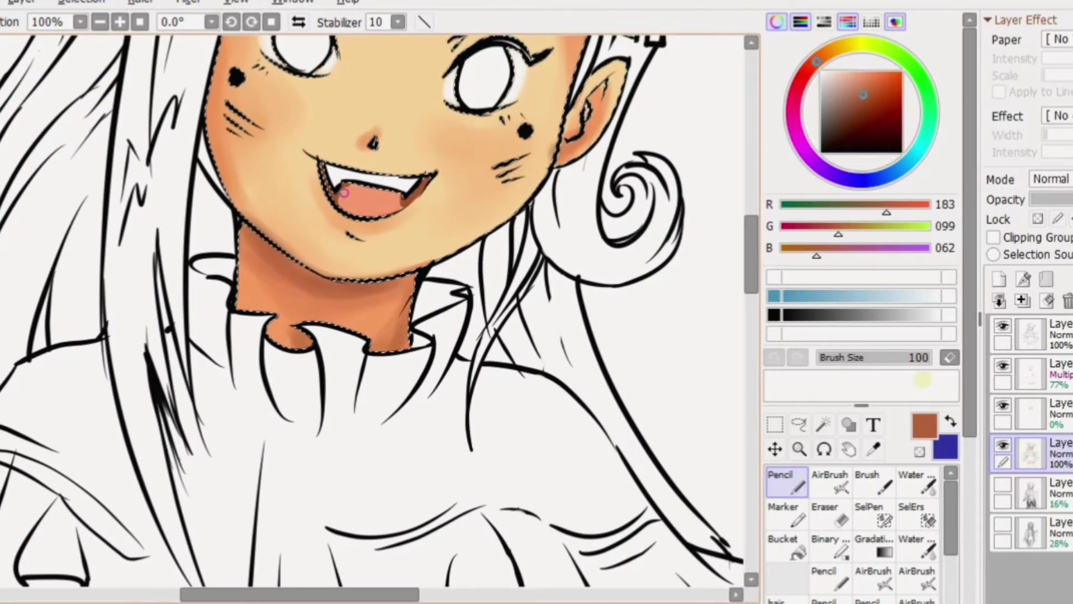
left_click(868, 109)
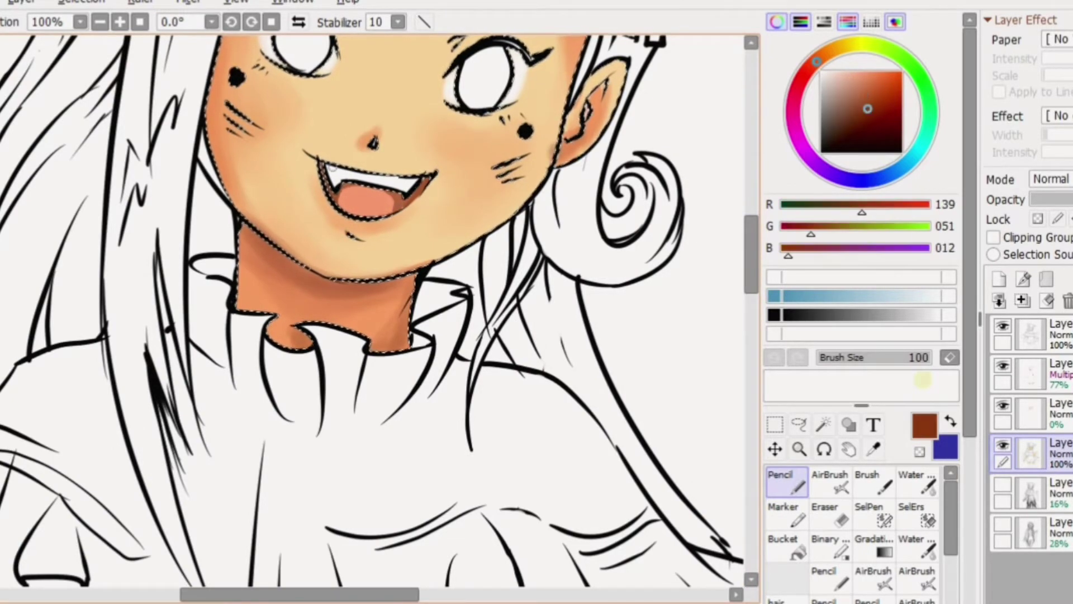
- Deepen the shadows on the thighs beneath the skirt's ruffle with dark brown RGB 139, 51, 12
scroll(736, 265, "up", 5)
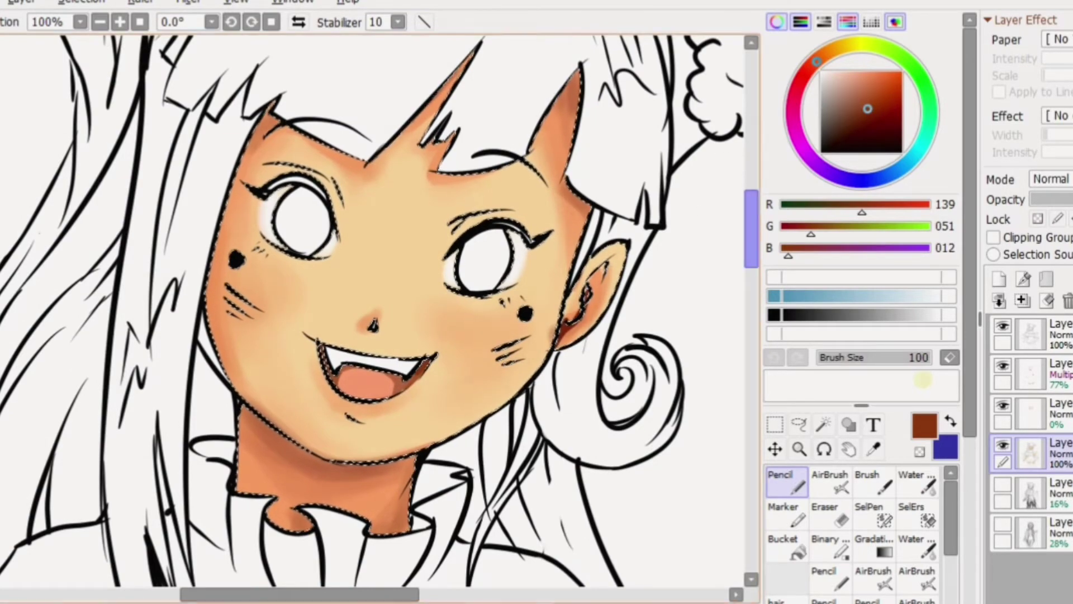
left_click_drag(752, 229, 752, 441)
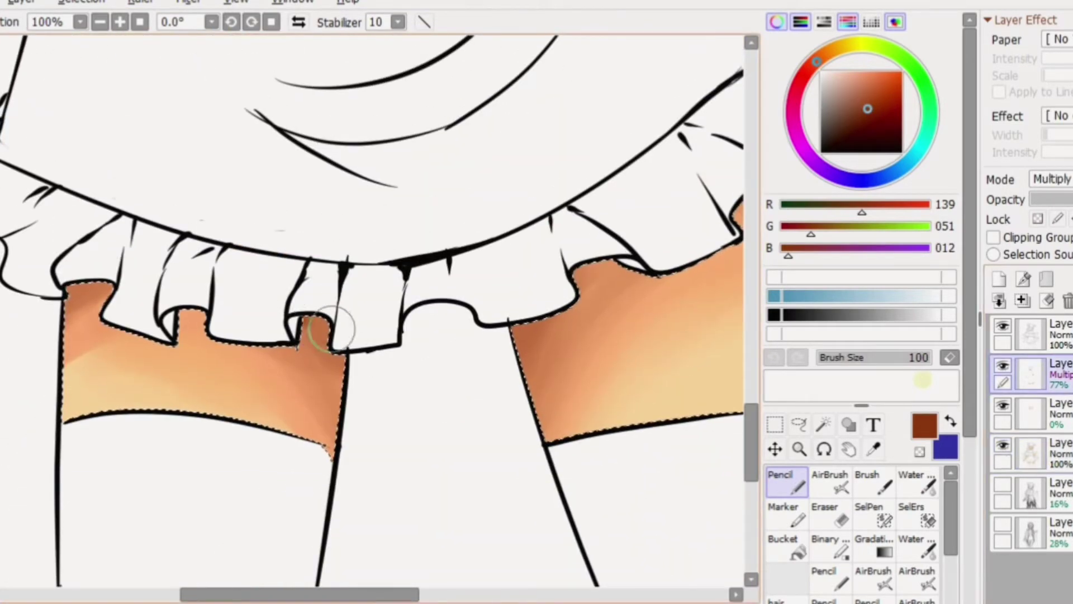
key("b")
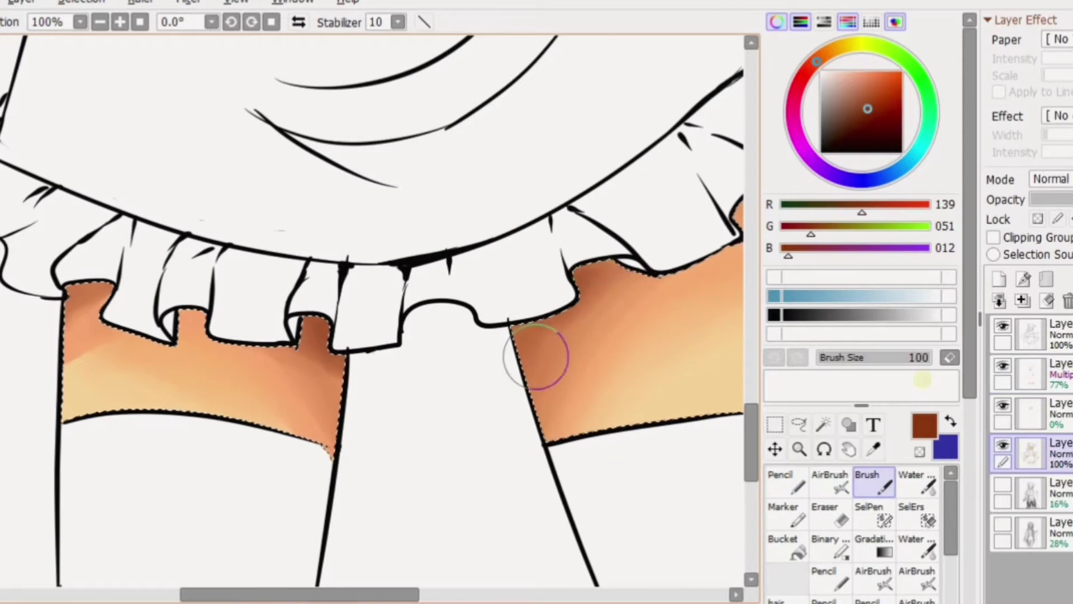
scroll(556, 252, "up", 10)
scroll(695, 328, "down", 3)
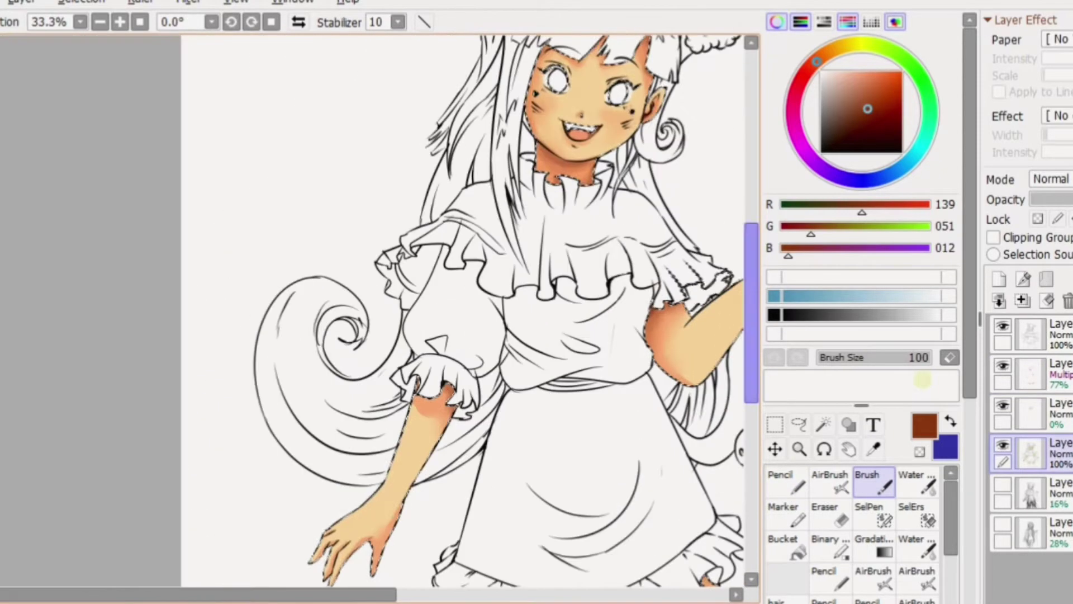
- Brush a soft red blush in RGB 243, 70, 72 on the cheeks, nose and lower lip, and add a white highlight to the lip
scroll(695, 328, "down", 3)
scroll(695, 328, "up", 5)
scroll(688, 140, "up", 1)
left_click(877, 75)
left_click_drag(358, 369, 364, 379)
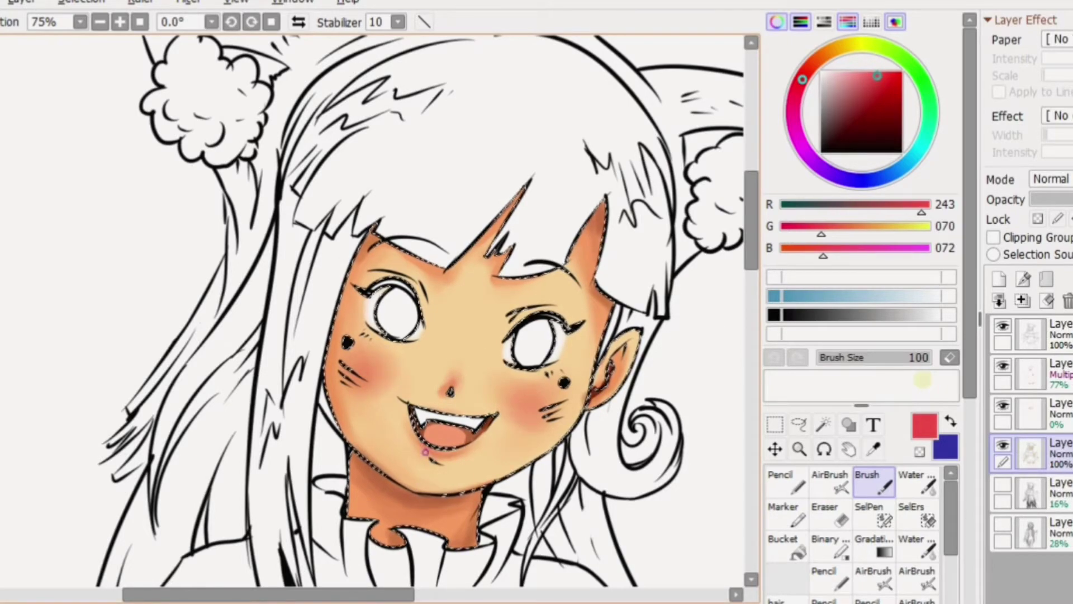
scroll(424, 452, "up", 1)
left_click(713, 391, "alt")
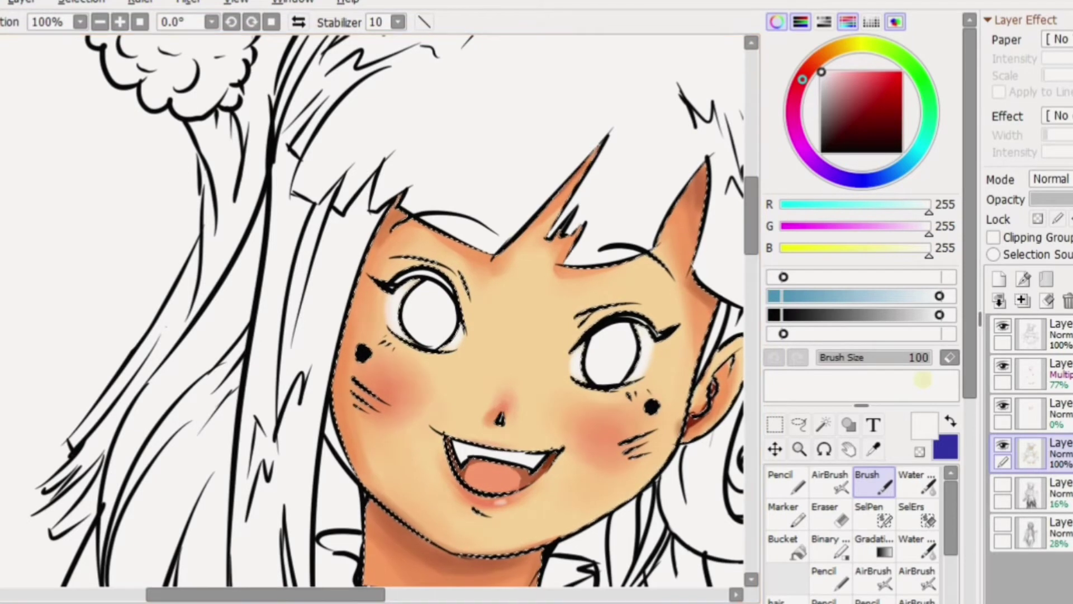
- Shade the skin around the inner eyelid creases of both eyes with orange RGB 240, 166, 114
left_click(713, 413, "alt")
left_click(710, 402, "alt")
left_click(709, 391, "alt")
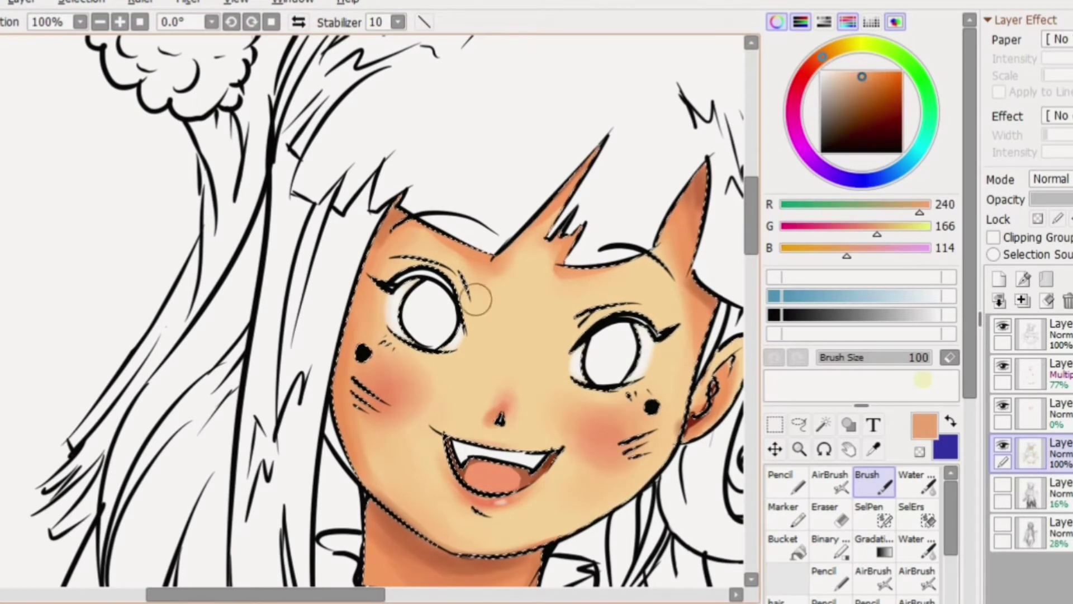
left_click_drag(477, 298, 469, 281)
key("n")
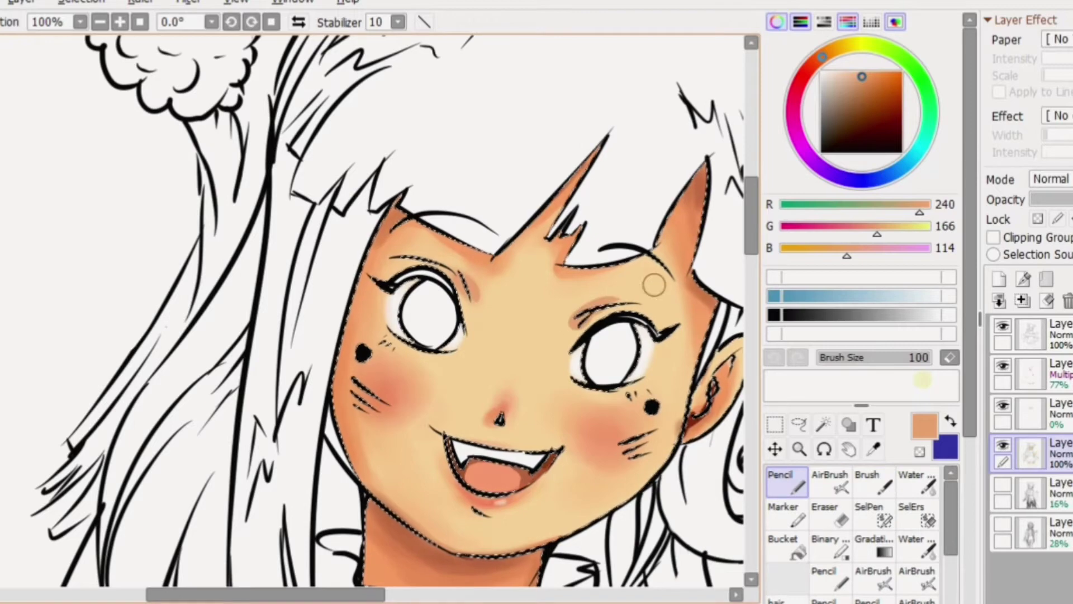
- Brush orange shading in RGB 240, 166, 114 down the inner side of the lowered forearm towards the hand
scroll(654, 285, "down", 1)
scroll(611, 399, "down", 8)
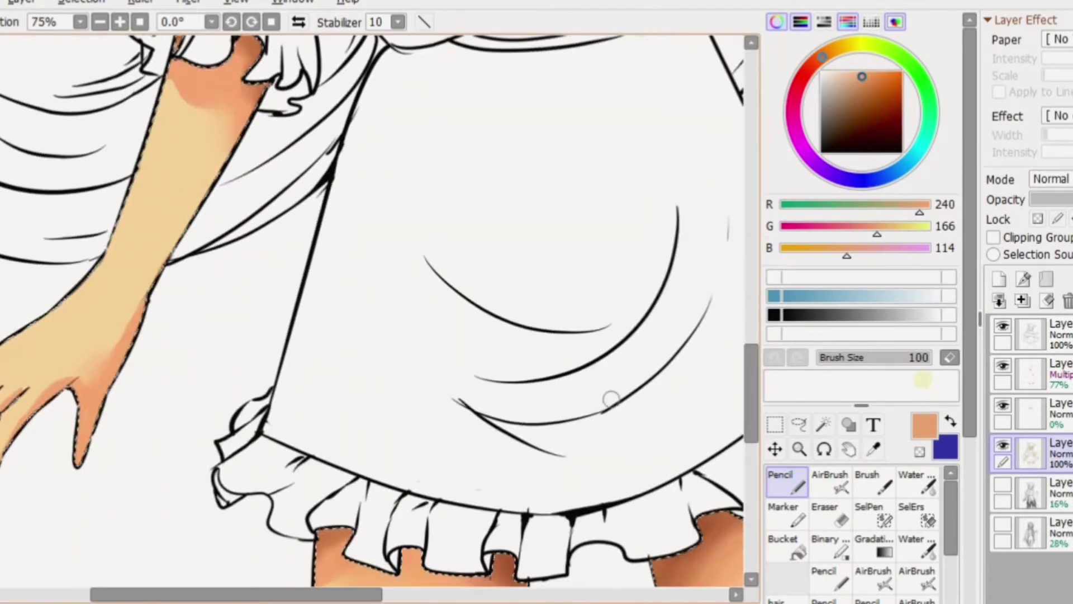
key("b")
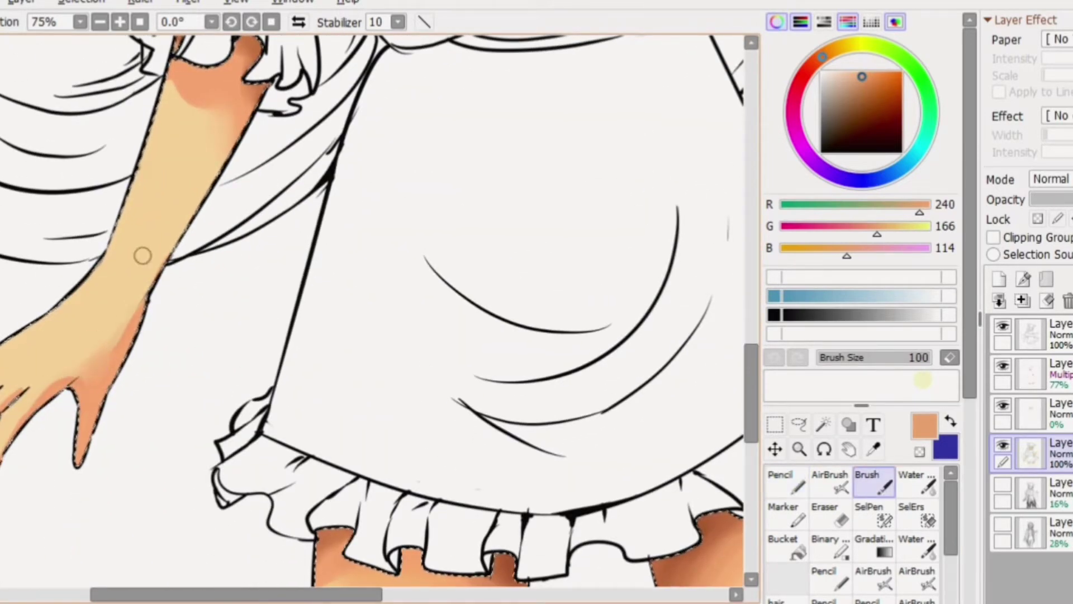
mouse_move(142, 256)
left_mouse_down()
mouse_move(198, 199)
mouse_move(216, 103)
mouse_move(67, 378)
left_mouse_up()
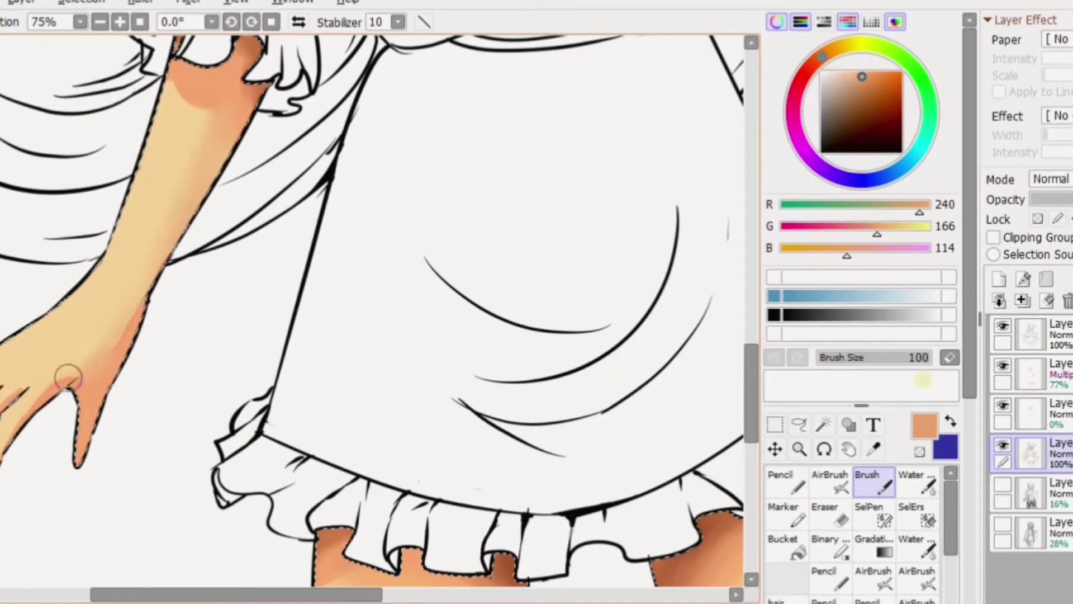
left_click_drag(282, 593, 355, 594)
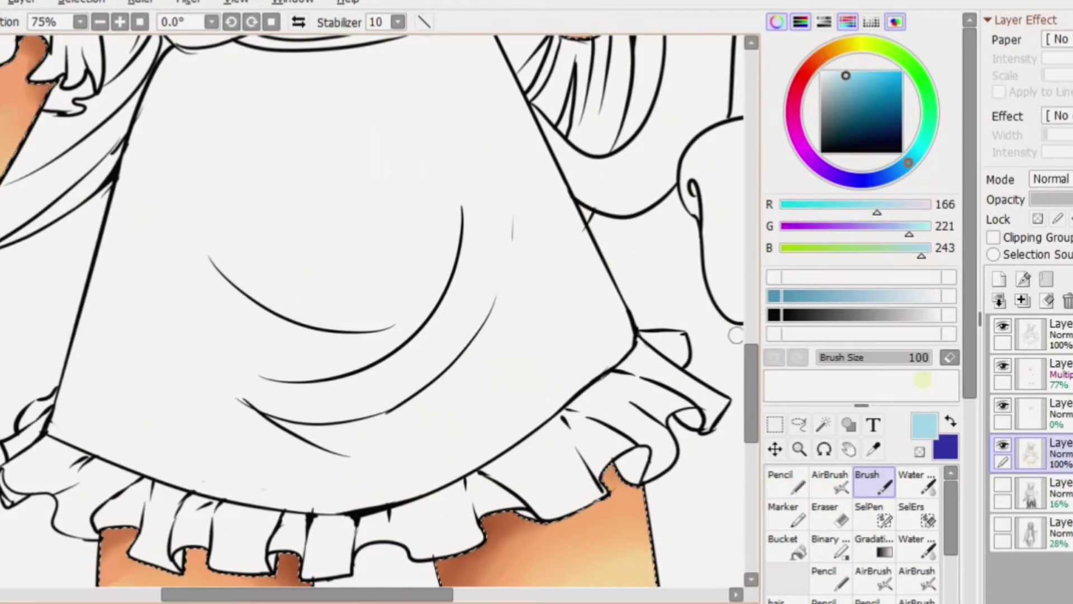
scroll(735, 336, "down", 2)
scroll(654, 330, "down", 4)
left_click_drag(654, 328, 656, 414)
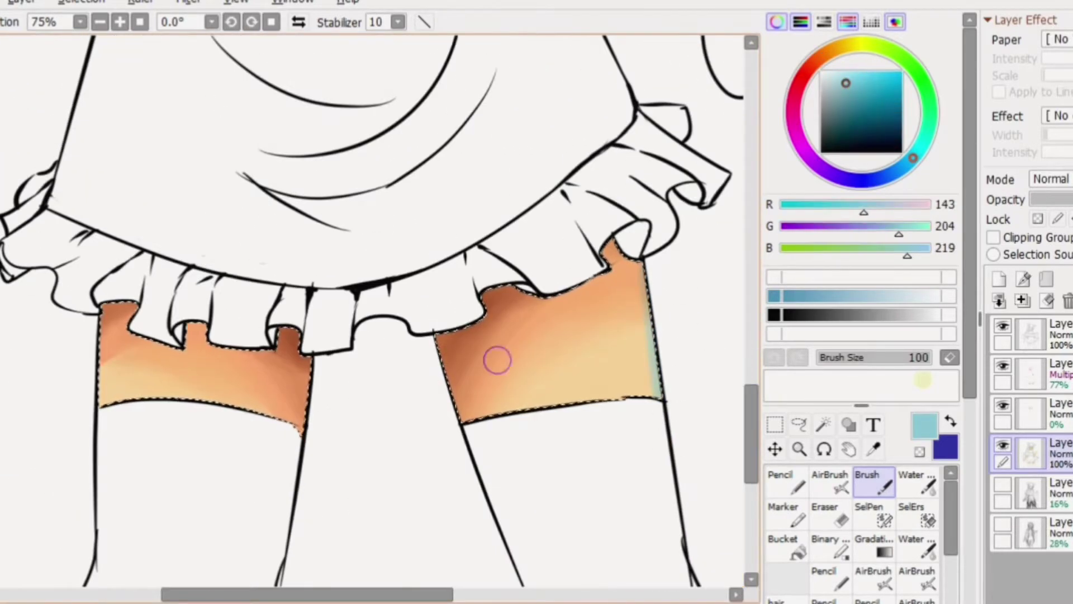
left_click_drag(104, 305, 106, 361)
key("ctrl+z")
key("ctrl+z")
- Create a layer above the Multiply shadow layer and pencil rim light along the thighs' outer edges in light blue RGB 177, 240, 255
left_click(1028, 373)
left_click(999, 279)
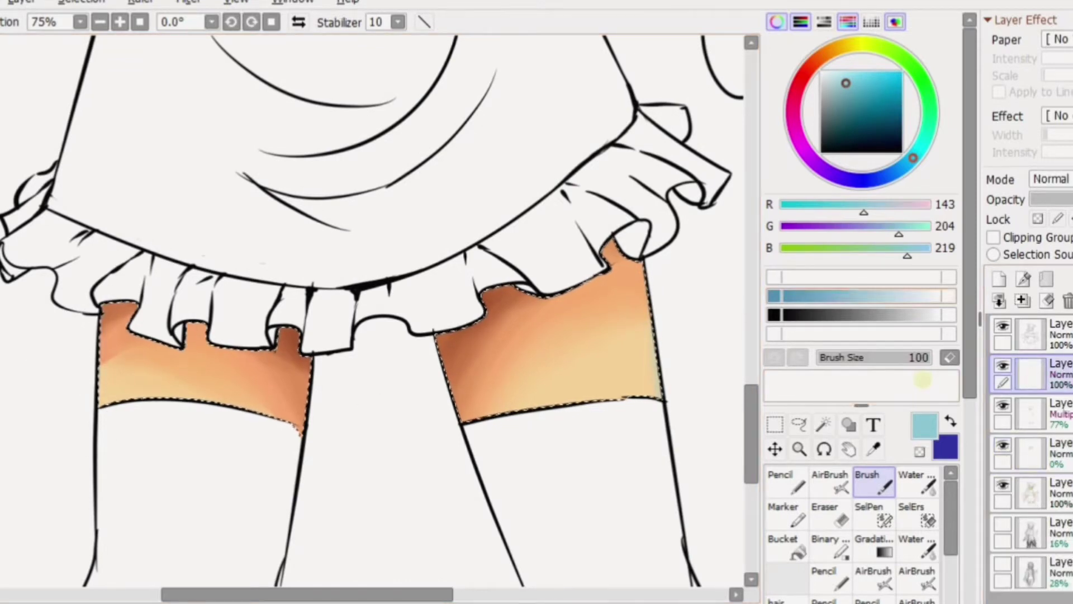
left_click(786, 482)
left_click_drag(103, 305, 106, 364)
left_click(846, 72)
key("ctrl+z")
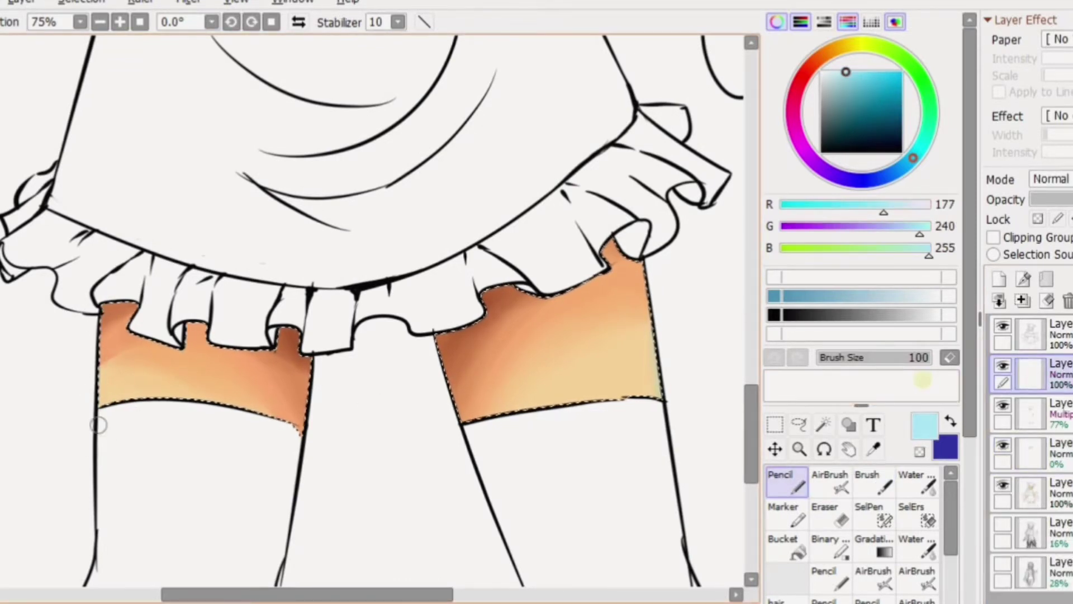
left_click_drag(654, 304, 657, 375)
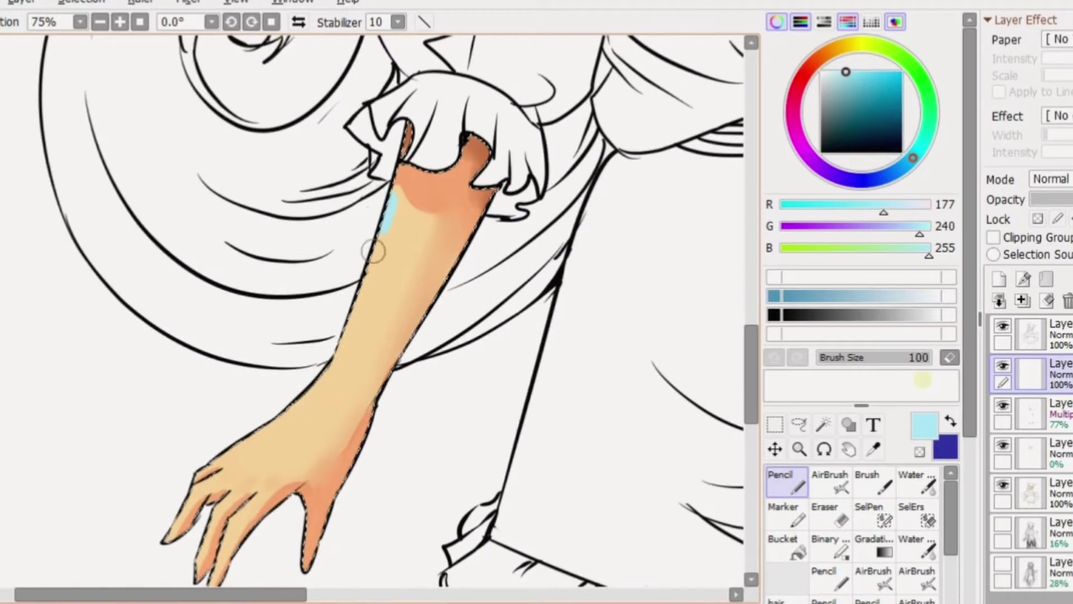
- Pencil light-blue rim light along the outer edge of the lowered arm and hand and the upper edge of the raised arm and fingers
mouse_move(204, 570)
left_mouse_down()
mouse_move(192, 462)
mouse_move(283, 412)
left_mouse_up()
mouse_move(366, 223)
left_mouse_down()
mouse_move(339, 335)
mouse_move(304, 373)
left_mouse_up()
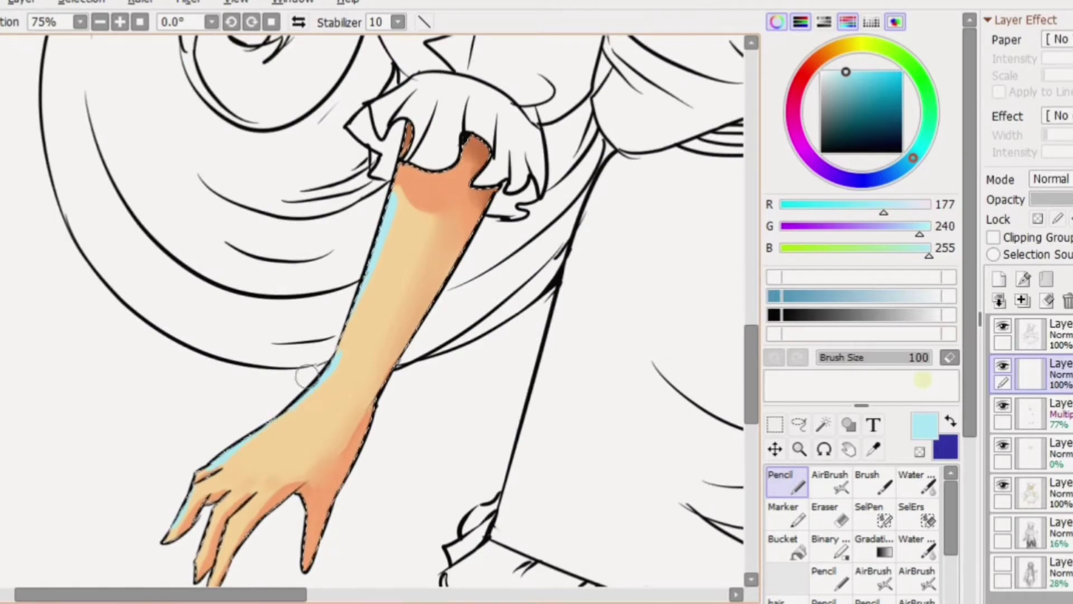
left_click_drag(570, 438, 491, 283)
left_click_drag(492, 229, 431, 279)
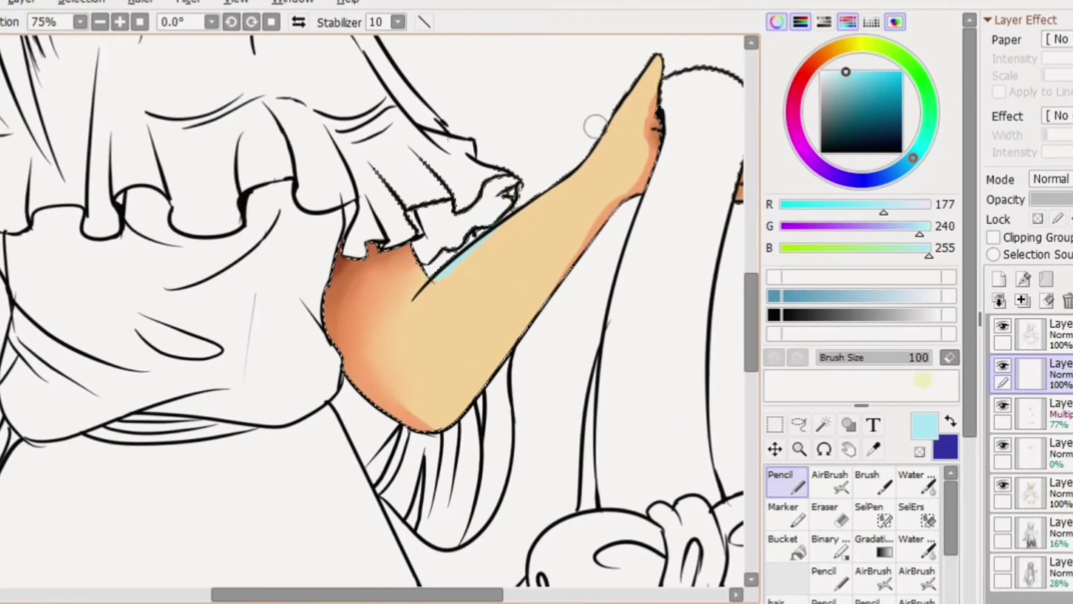
left_click_drag(595, 126, 653, 62)
scroll(568, 180, "down", 3)
scroll(567, 179, "up", 3)
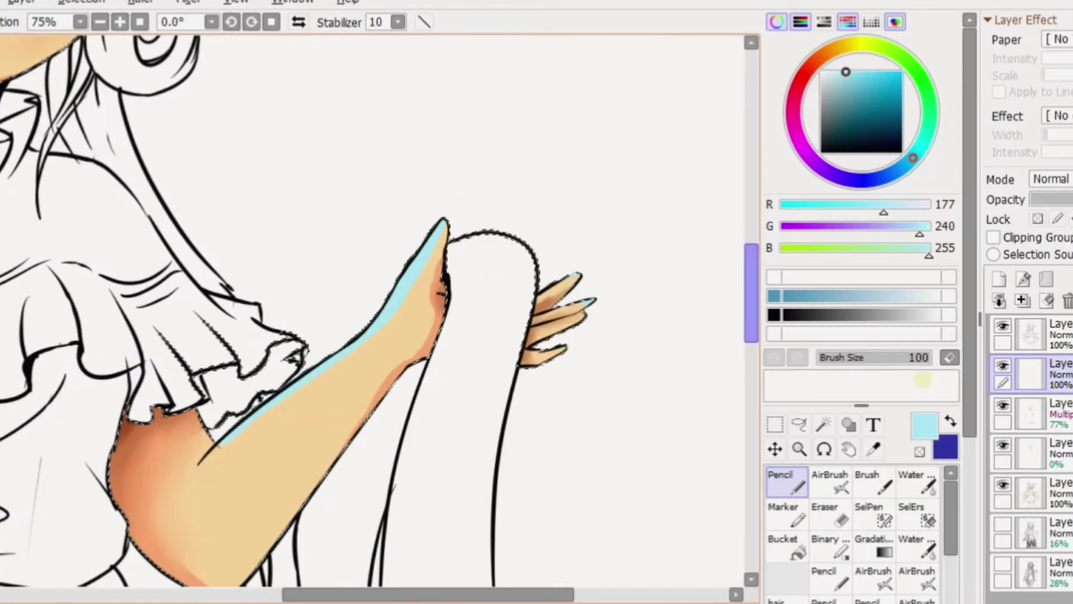
- Pencil light-blue rim light along the jaw, the cheek's outer edge and the human ear
left_click_drag(84, 257, 380, 475)
left_click_drag(266, 309, 455, 152)
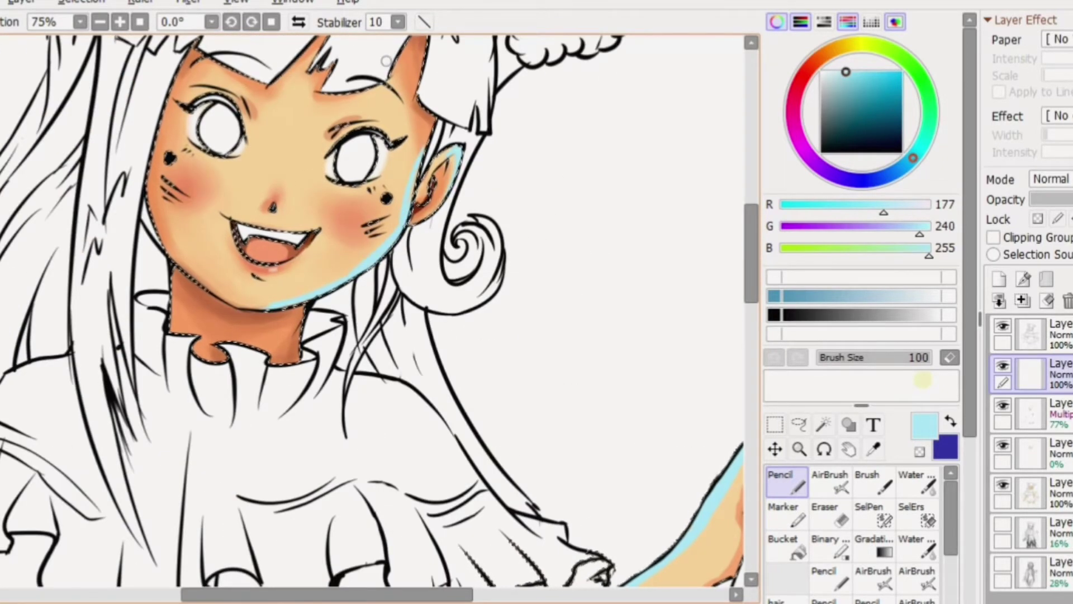
scroll(740, 231, "down", 3)
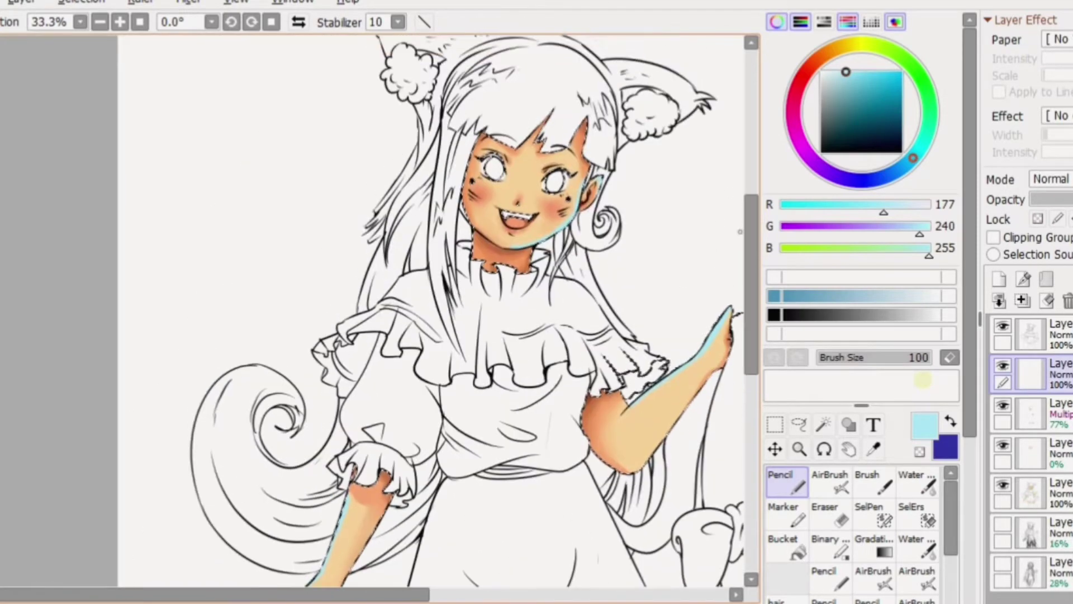
scroll(739, 231, "up", 3)
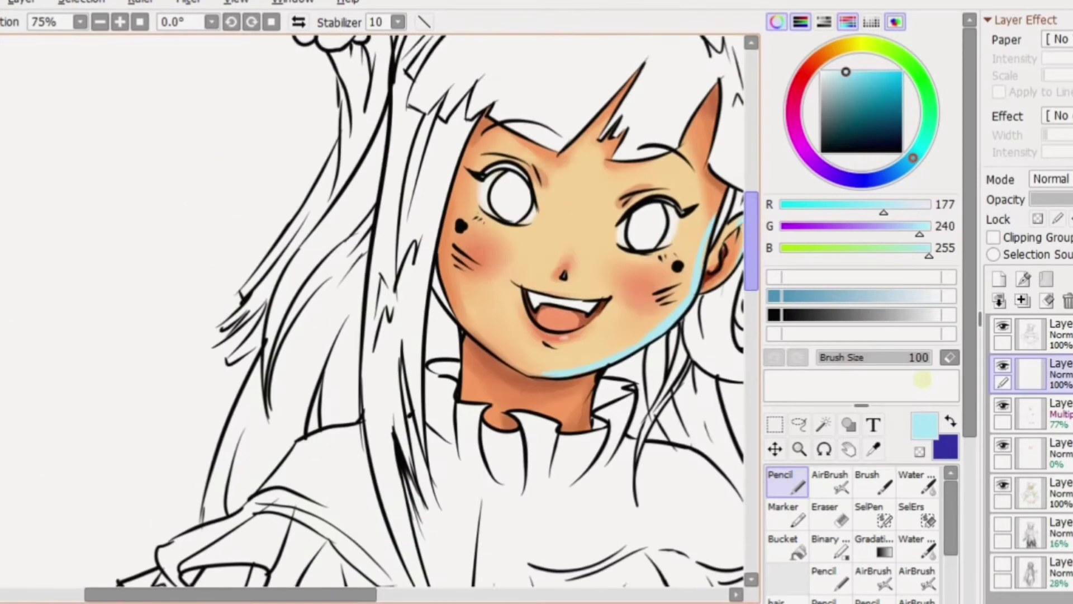
- Clear the skin selection and select both irises with the Magic Wand on the skin layer
key("w")
key("ctrl+d")
left_click(1030, 492)
left_click(506, 248)
left_click(645, 280, "shift")
key("n")
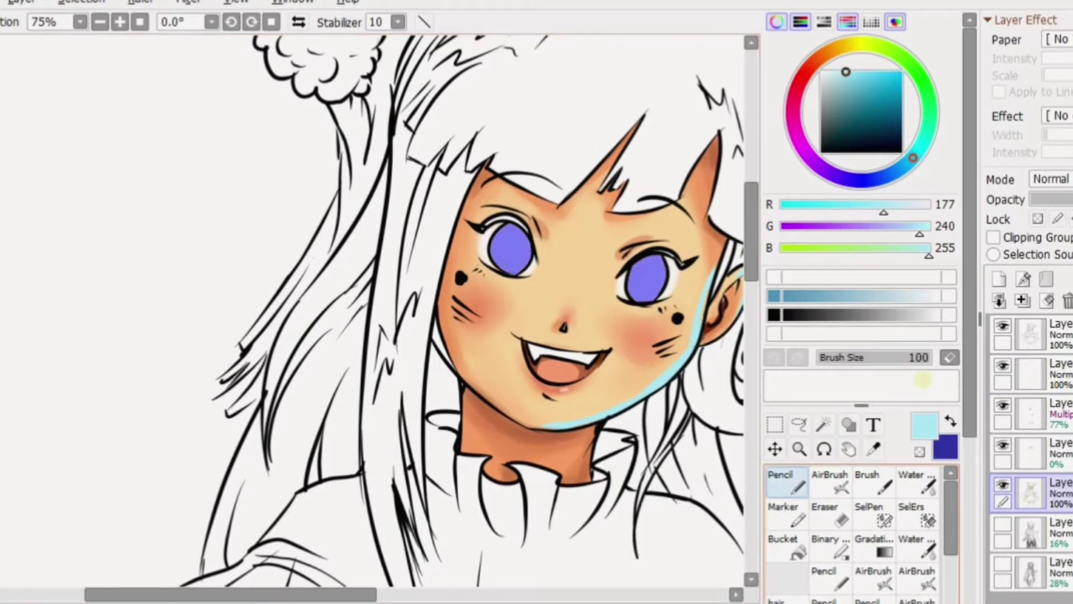
- Pencil a red ring in RGB 201, 71, 43 inside the first iris and a dark red pupil in RGB 139, 30, 7
scroll(394, 556, "up", 2)
left_click(394, 556, "alt")
scroll(394, 556, "right", 2)
left_click(521, 240, "alt")
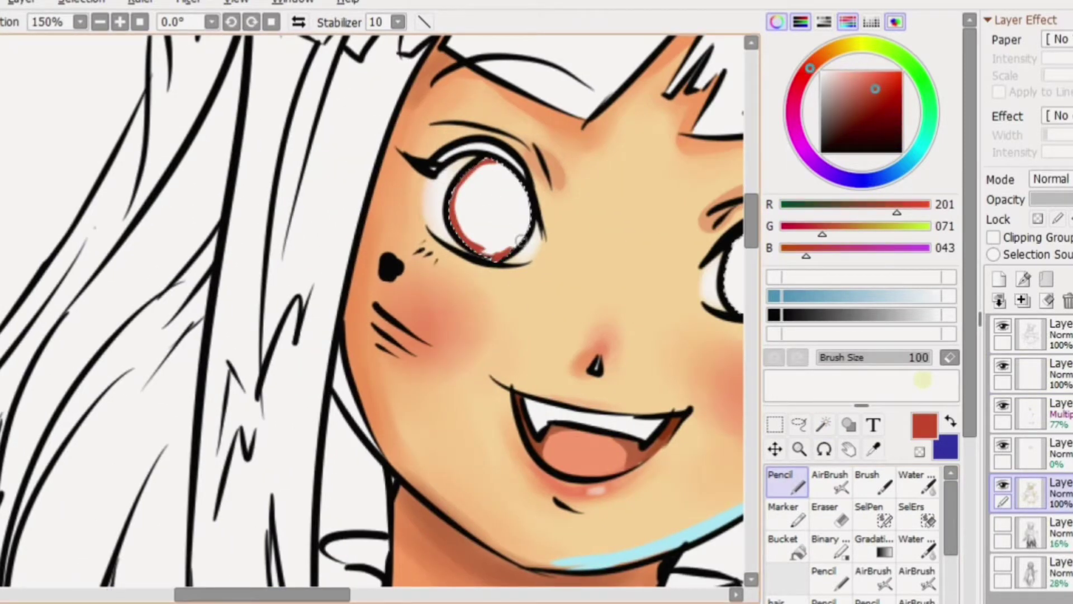
left_click_drag(484, 195, 493, 211)
key("ctrl+z")
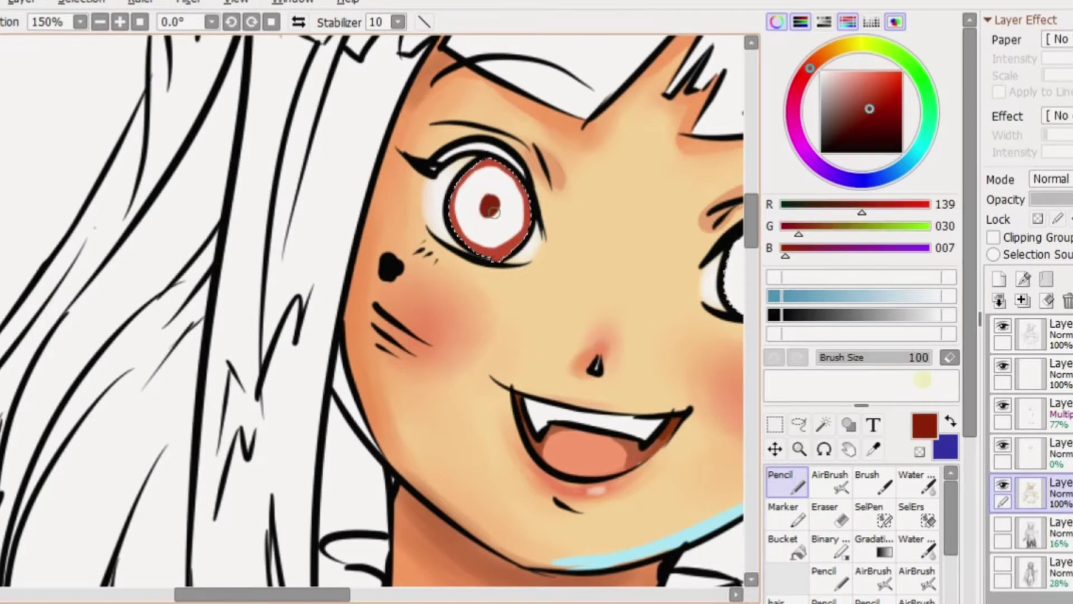
- Outline both pupils in near-black RGB 1, 0, 0 and shade the second iris's rim in dark red RGB 103, 0, 0
left_click(545, 145, "alt")
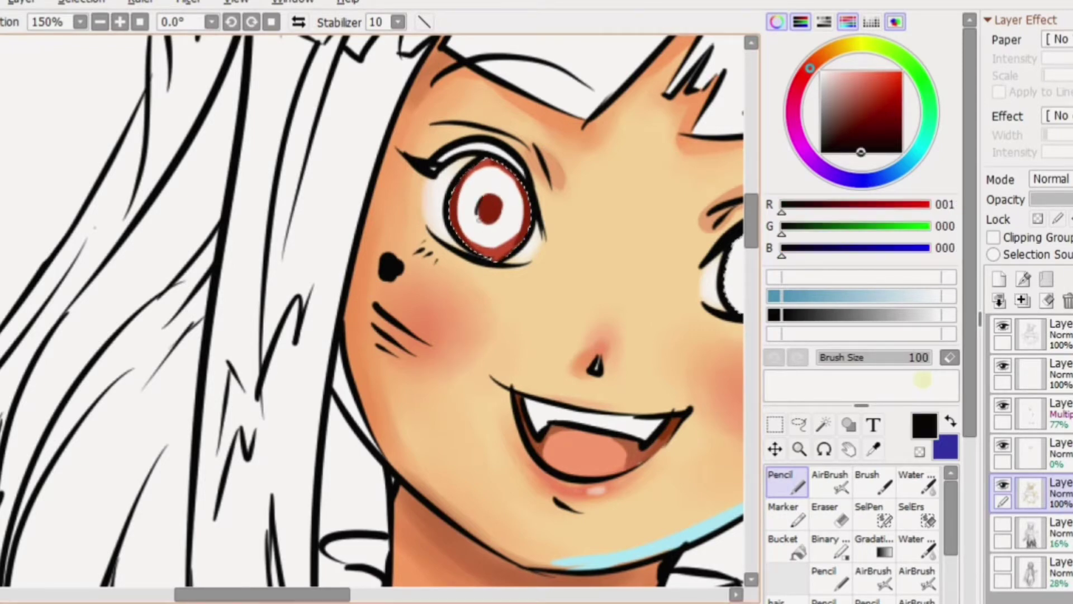
scroll(503, 254, "right", 5)
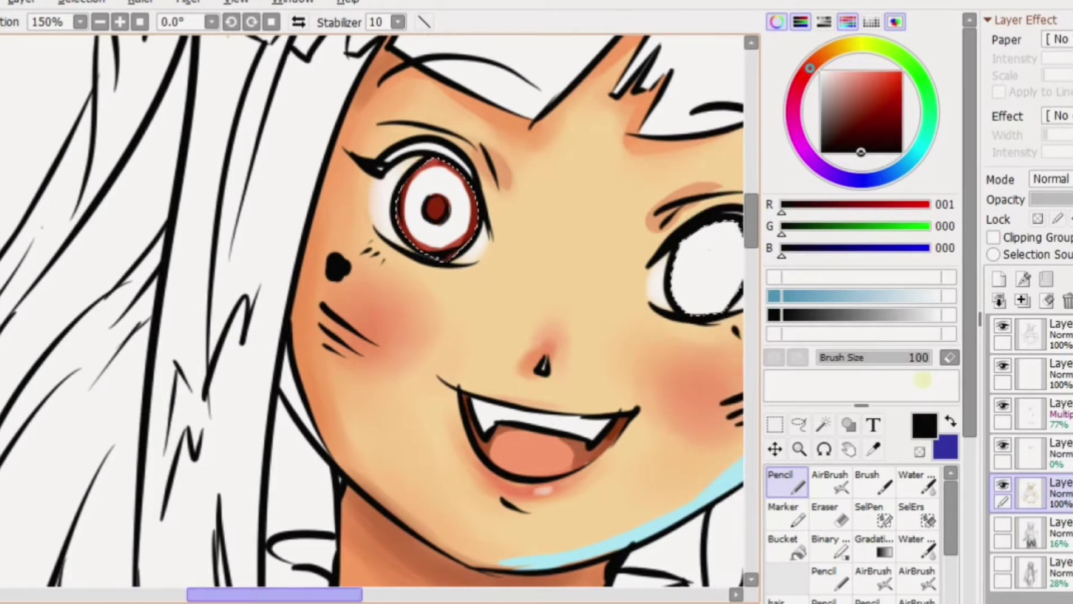
left_click(505, 250, "alt")
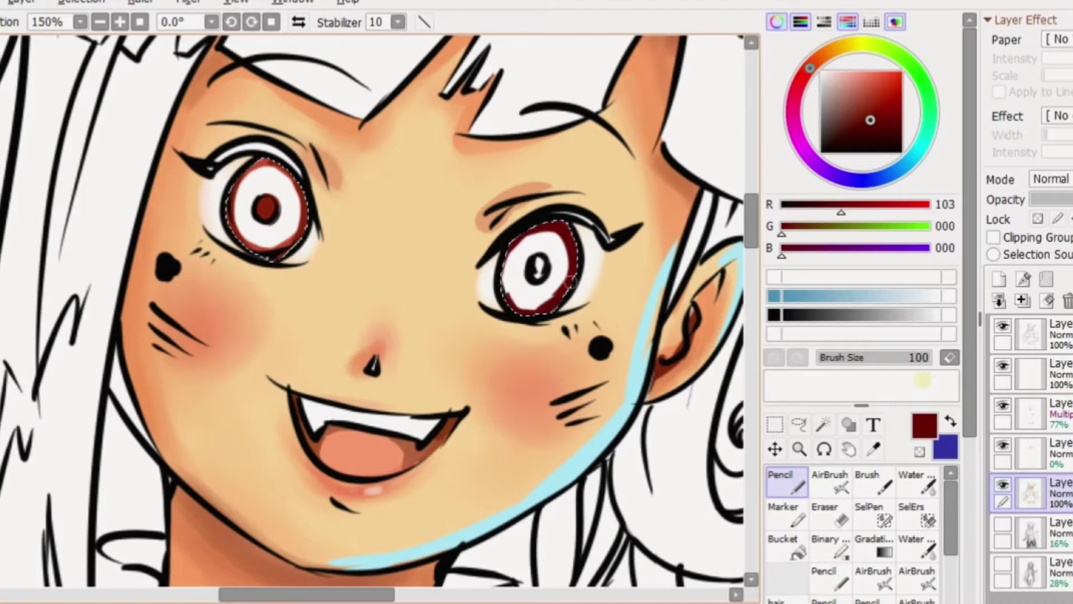
- Fill both irises with bright red RGB 222, 63, 30 using the Bucket tool
left_click(783, 545)
left_click(886, 82)
left_click(279, 212)
left_click(553, 279)
left_click(785, 481)
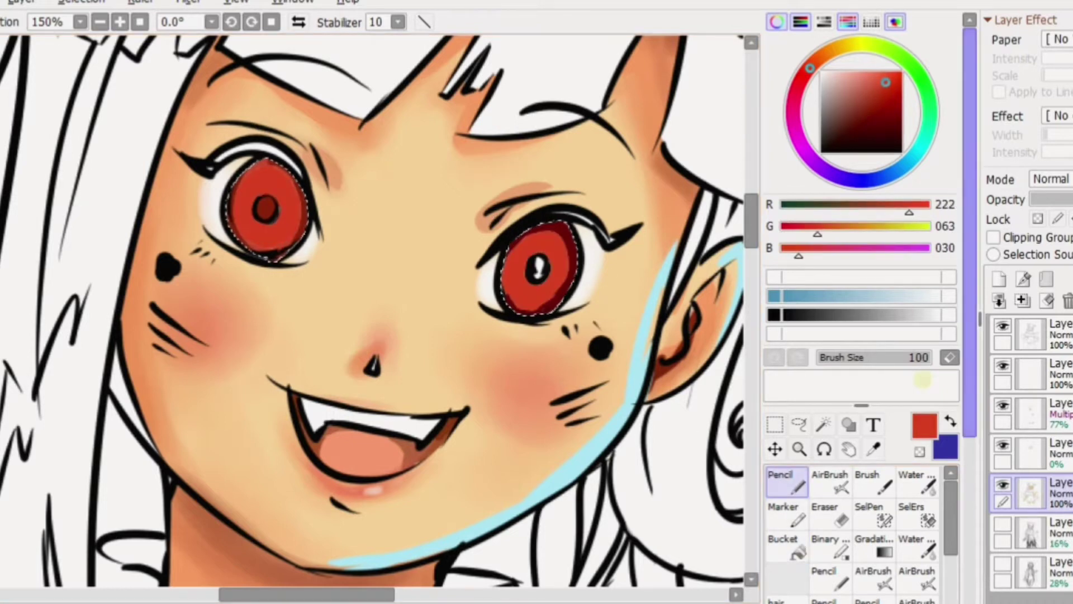
- Shade the upper irises in dark red RGB 130, 6, 0, blend with the Water tool, and add lighter red accents
left_click(553, 252, "alt")
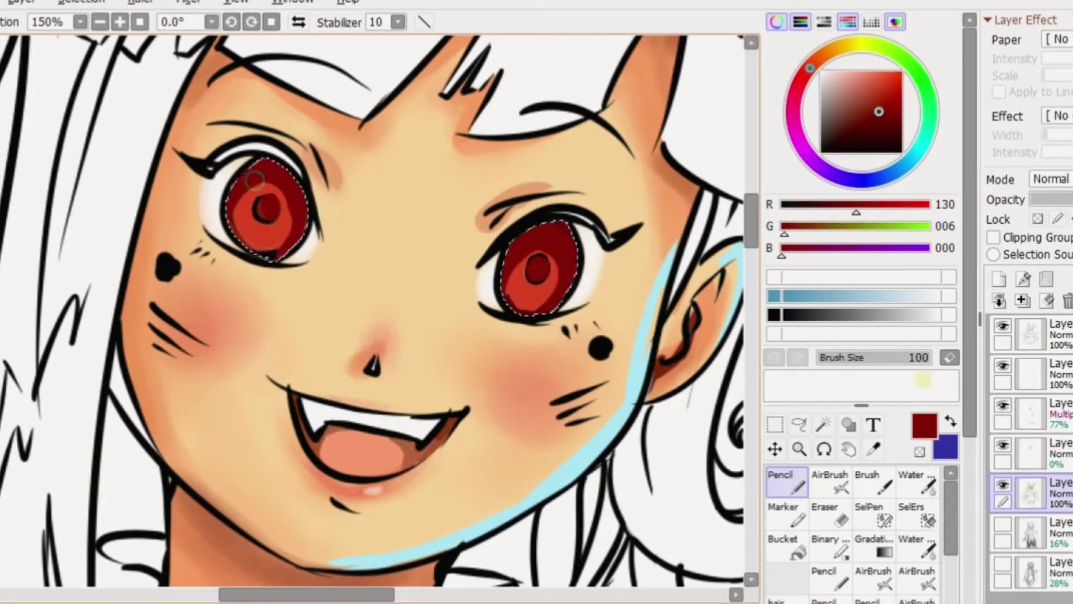
key("c")
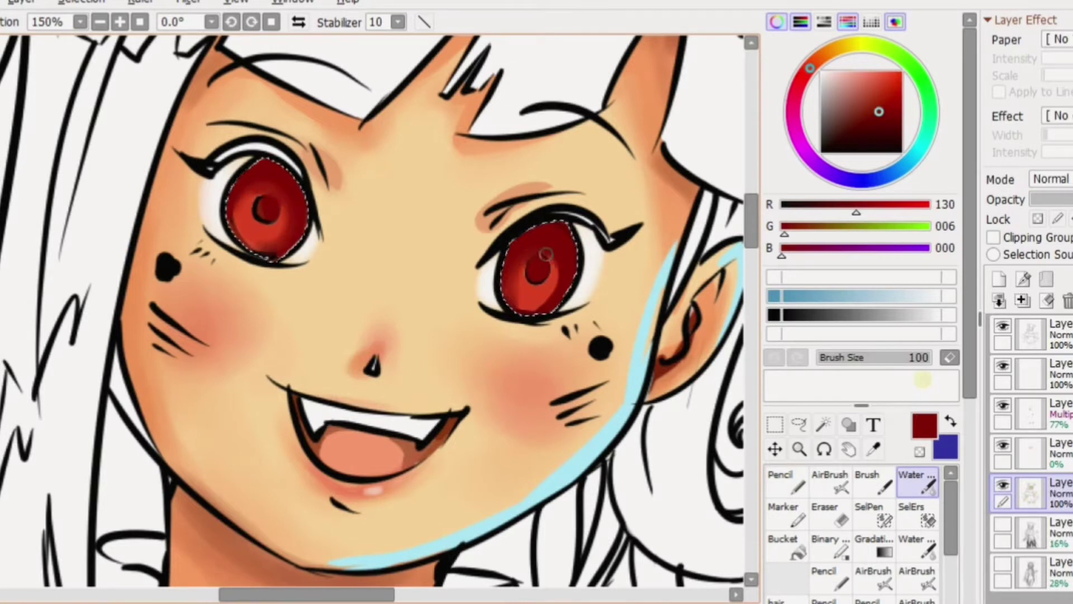
left_click(251, 185, "alt")
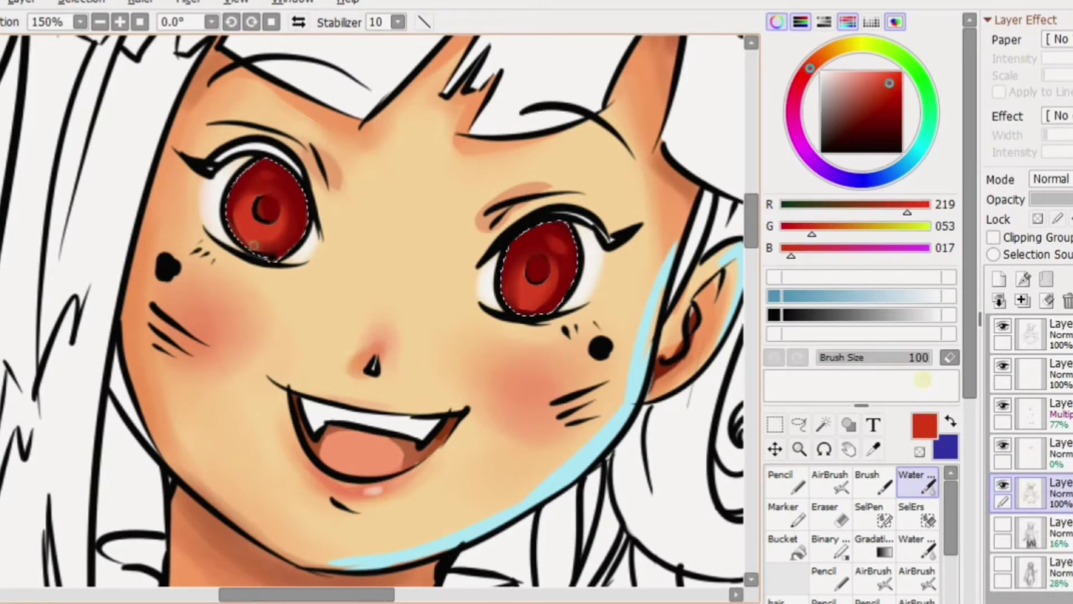
- Pencil both pupils in dark red RGB 106, 0, 0 and deepen them with RGB 37, 0, 0
key("n")
left_click(271, 202, "alt")
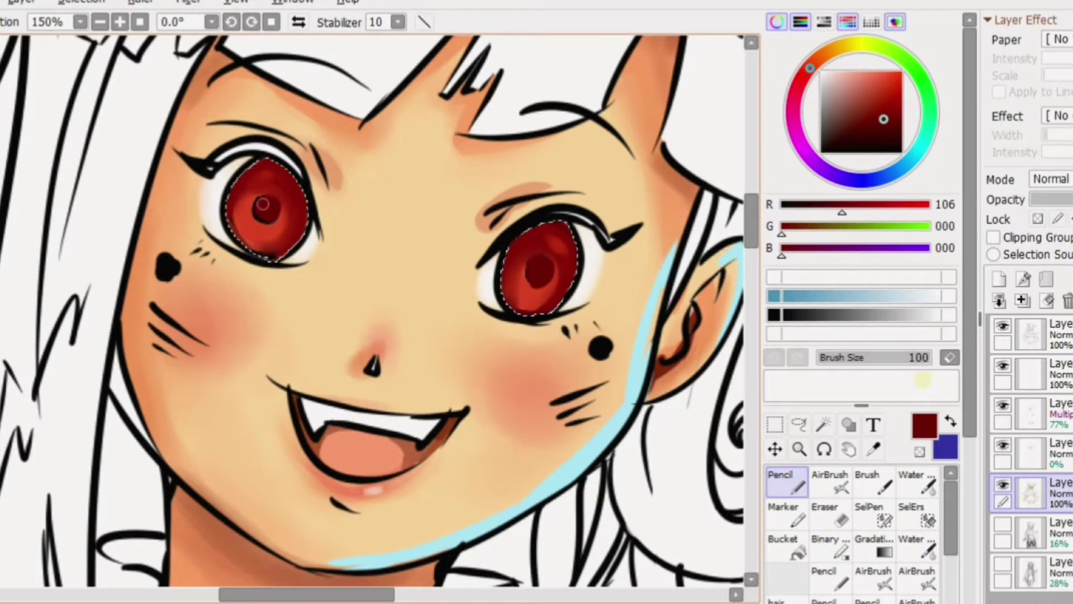
left_click(529, 267, "alt")
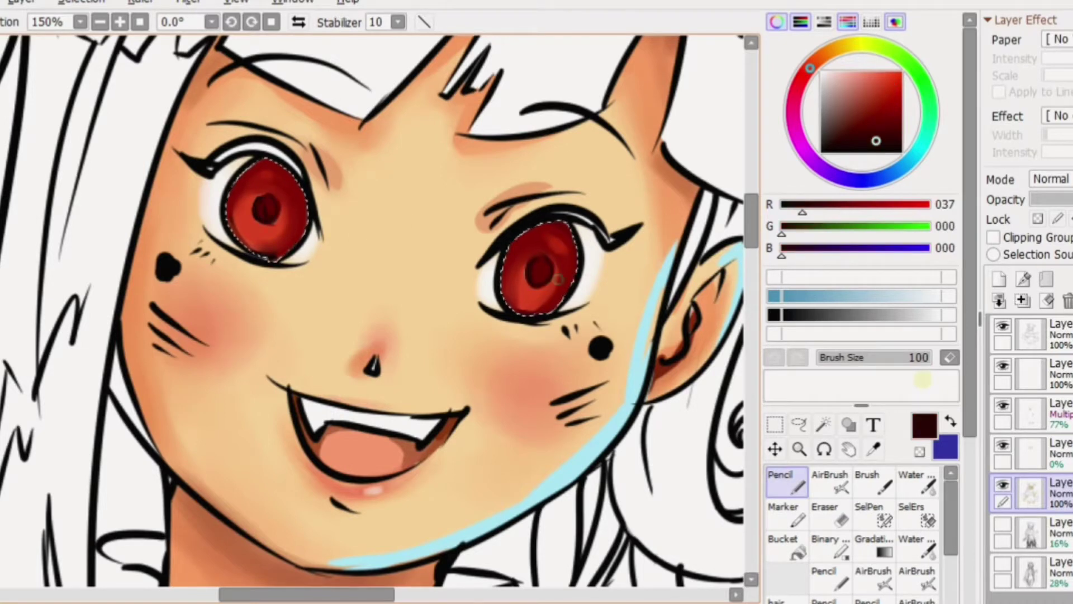
key("b")
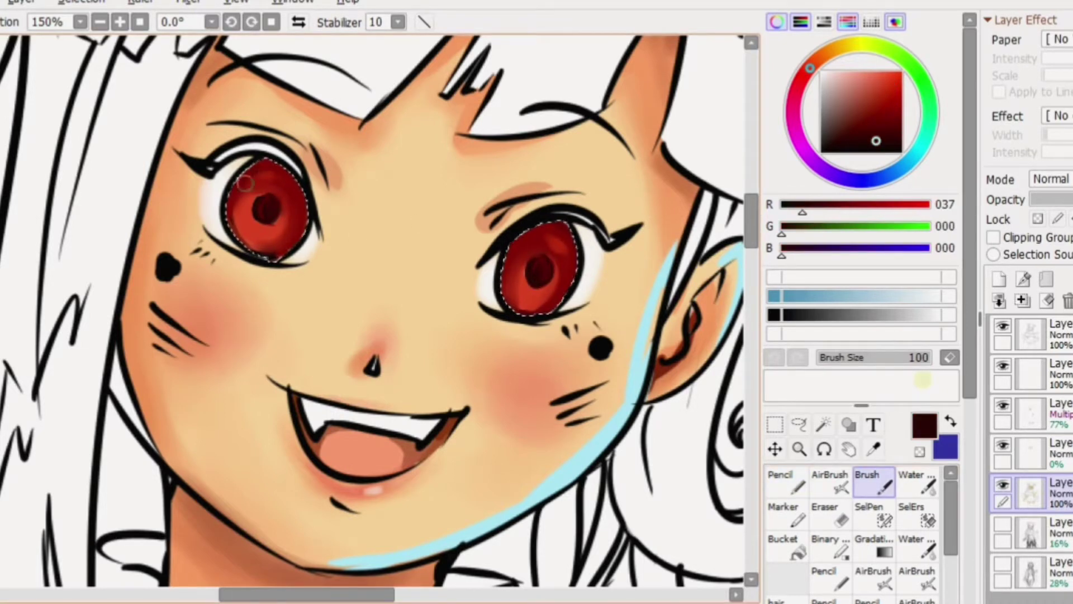
- On a new layer, darken both upper irises with purple RGB 115, 0, 115 and pencil light pink RGB 255, 204, 225 highlights
key("ctrl+shift+n")
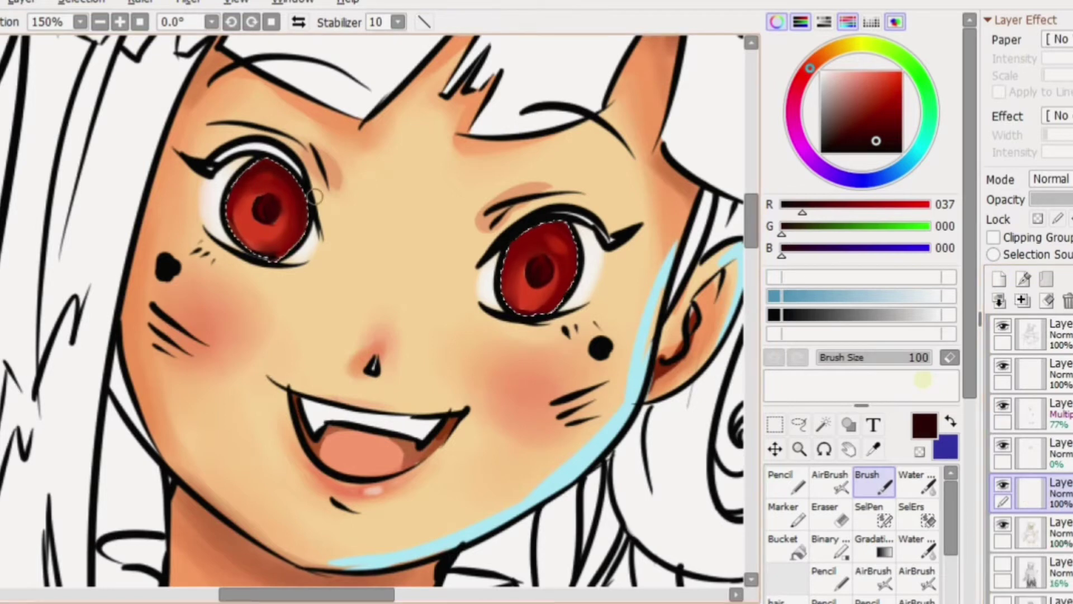
left_click(802, 146)
left_click(873, 116)
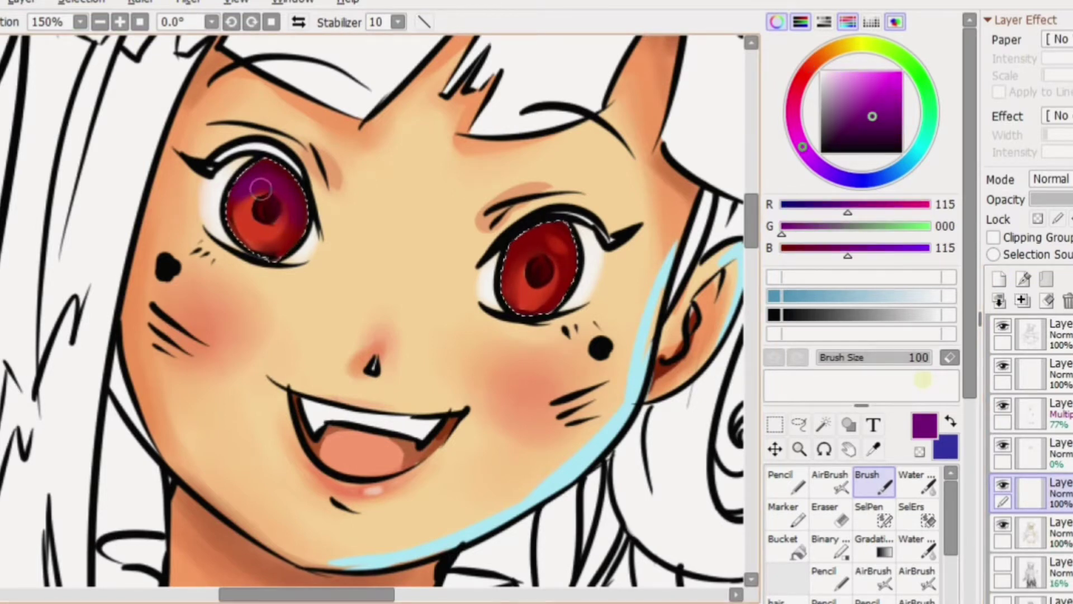
key("n")
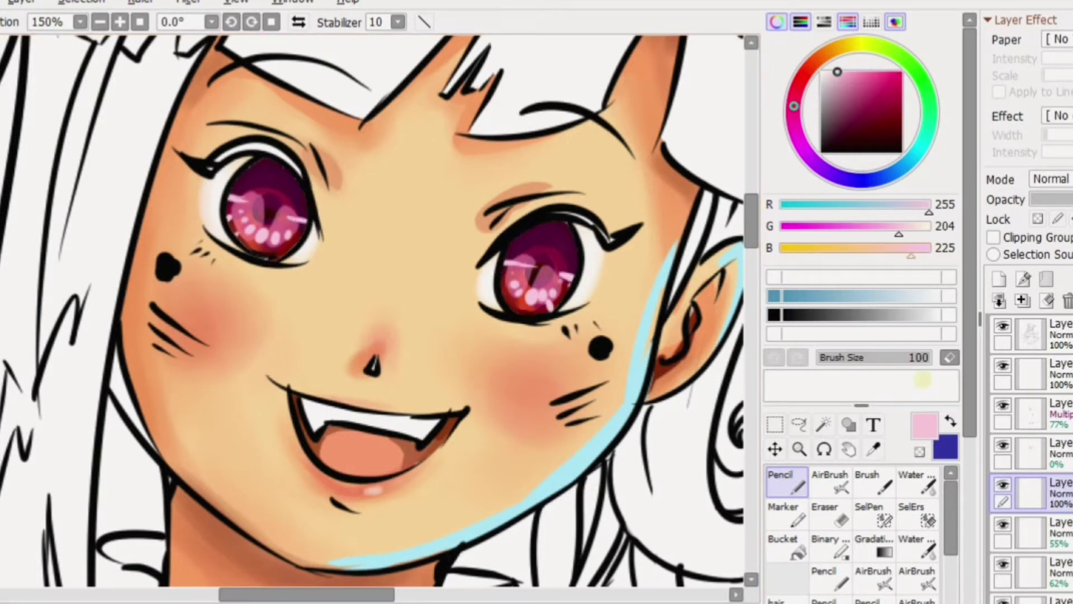
- Thicken the upper lash lines of both eyes and add fine lashes with a black Pencil
left_click(783, 542)
left_click(822, 153)
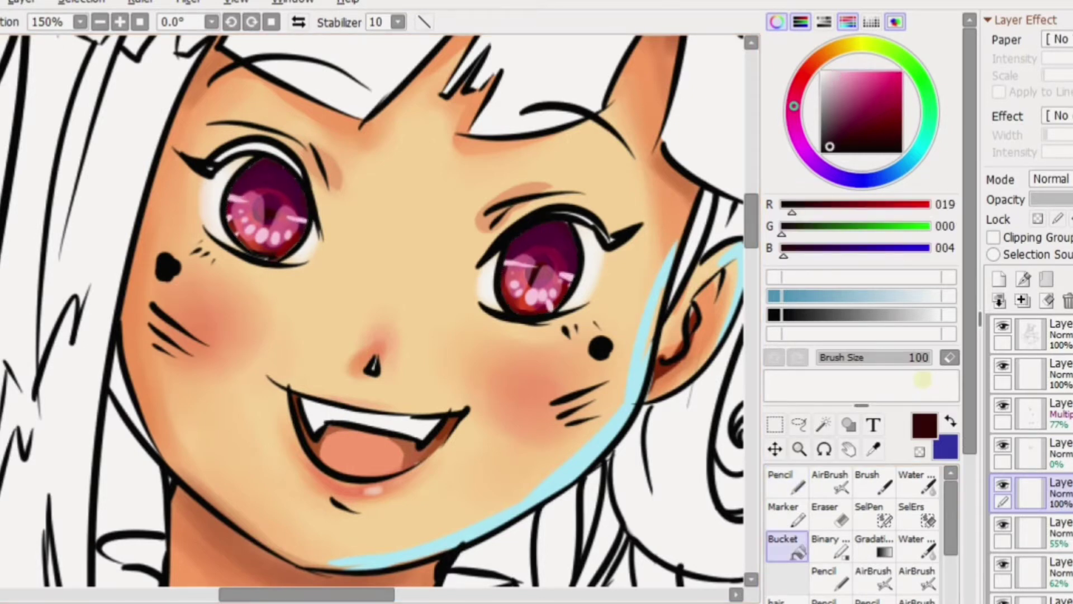
left_click(369, 313)
key("ctrl+z")
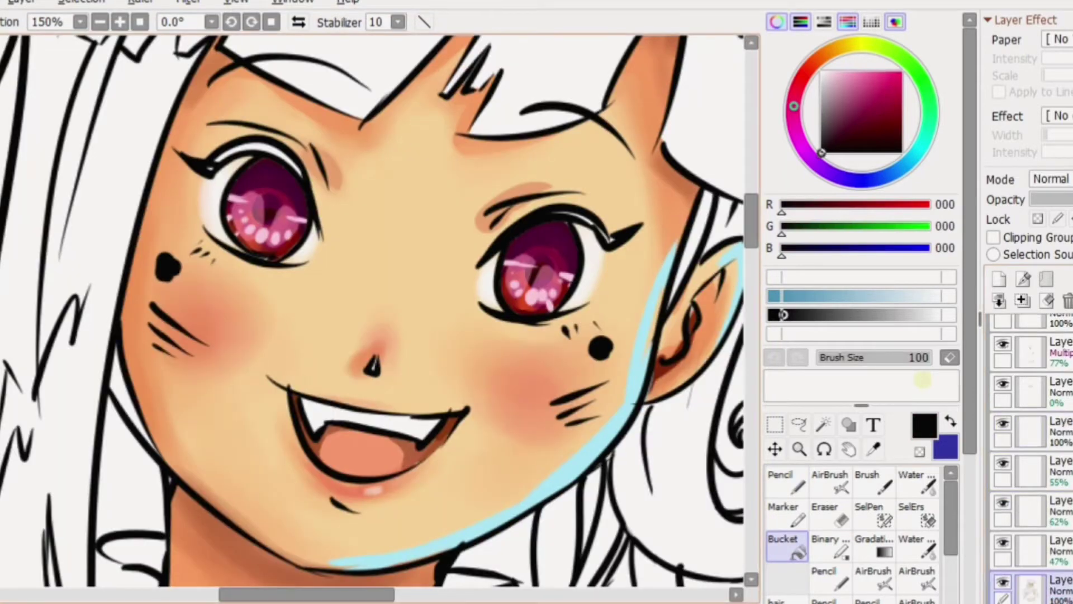
key("n")
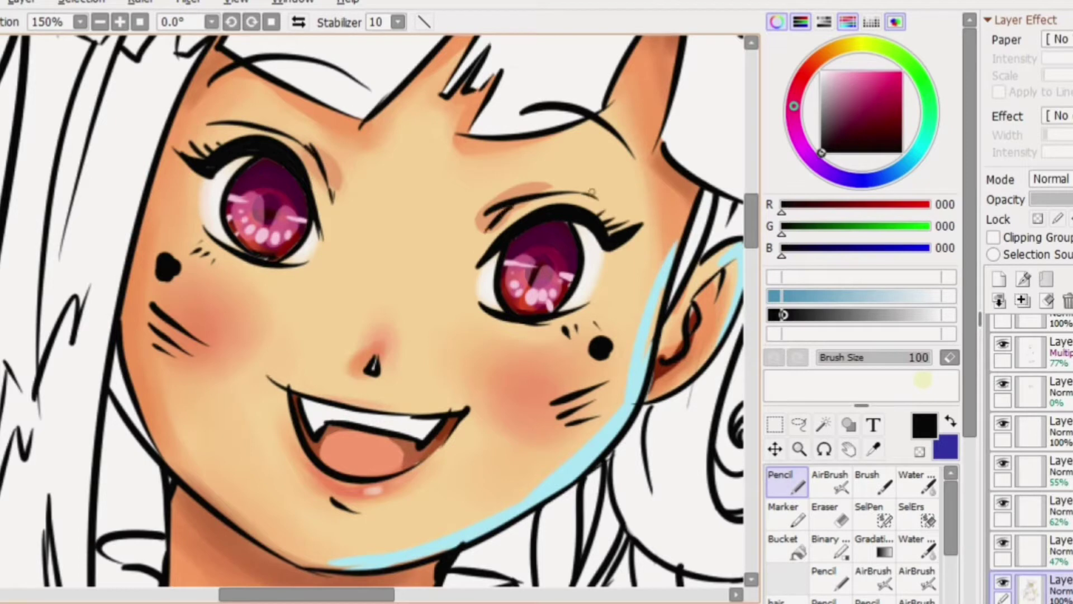
- Select the teeth and shade them in grey RGB 177, 177, 177, darkening the edges with RGB 118, 118, 118
left_click(313, 408)
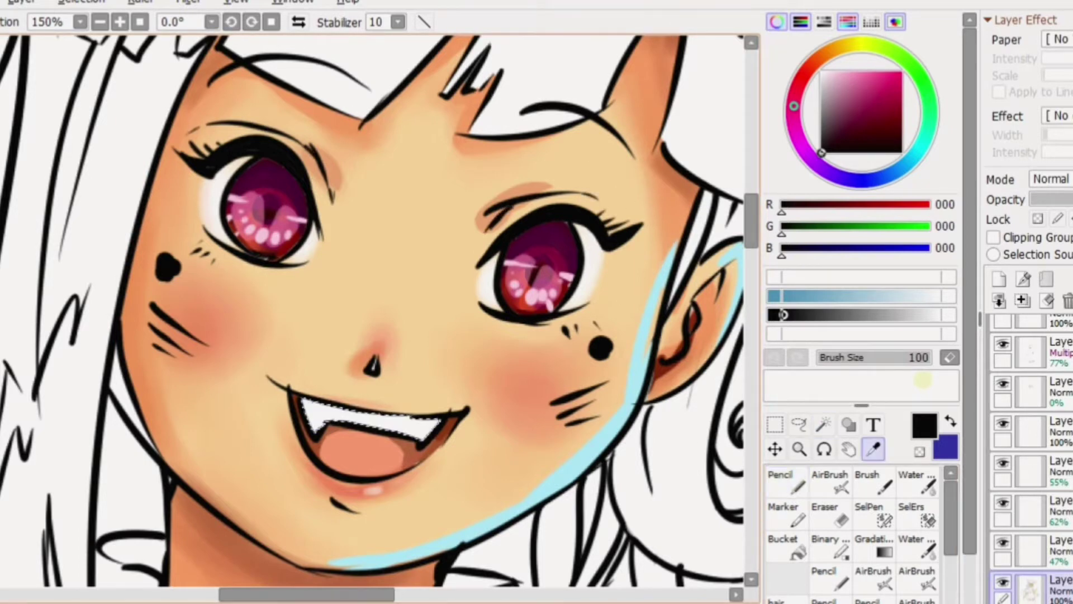
left_click_drag(782, 314, 892, 314)
mouse_move(305, 403)
left_mouse_down()
mouse_move(436, 425)
mouse_move(420, 436)
left_mouse_up()
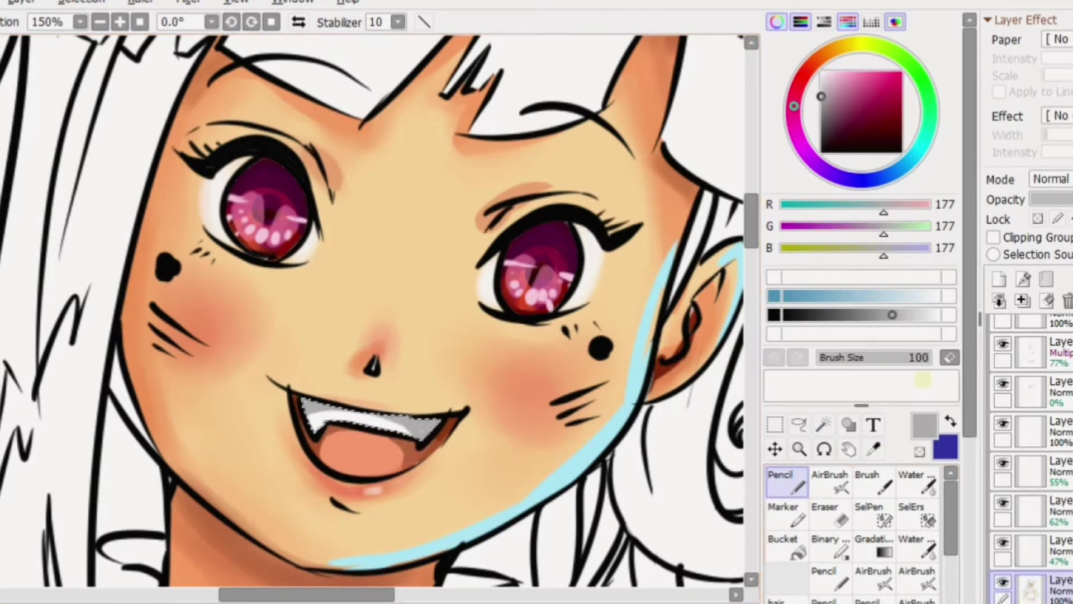
key("b")
left_click_drag(892, 315, 856, 315)
left_click_drag(306, 404, 434, 414)
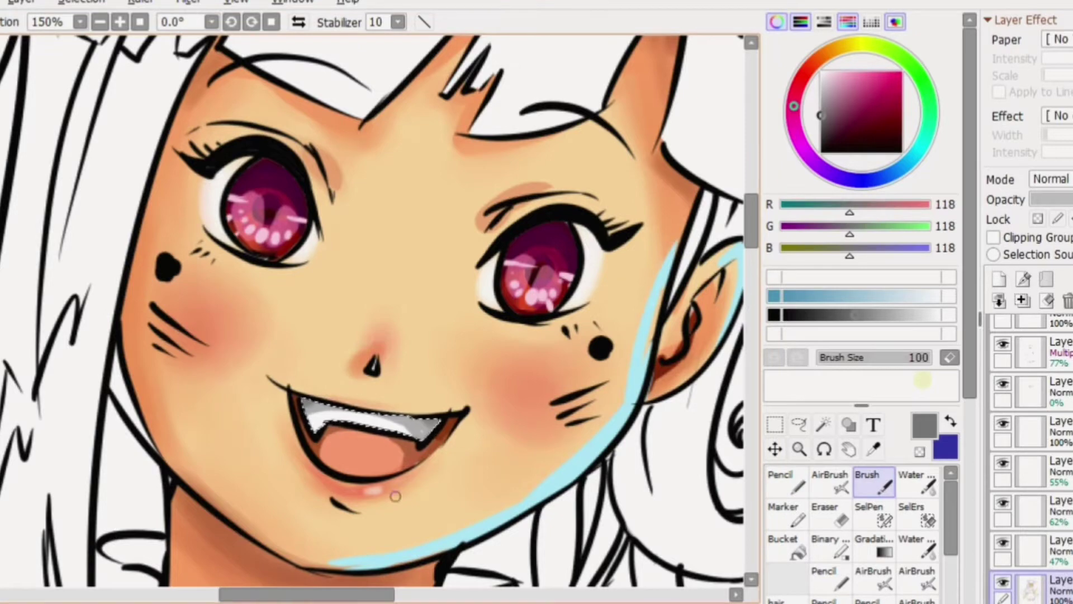
scroll(372, 310, "down", 5)
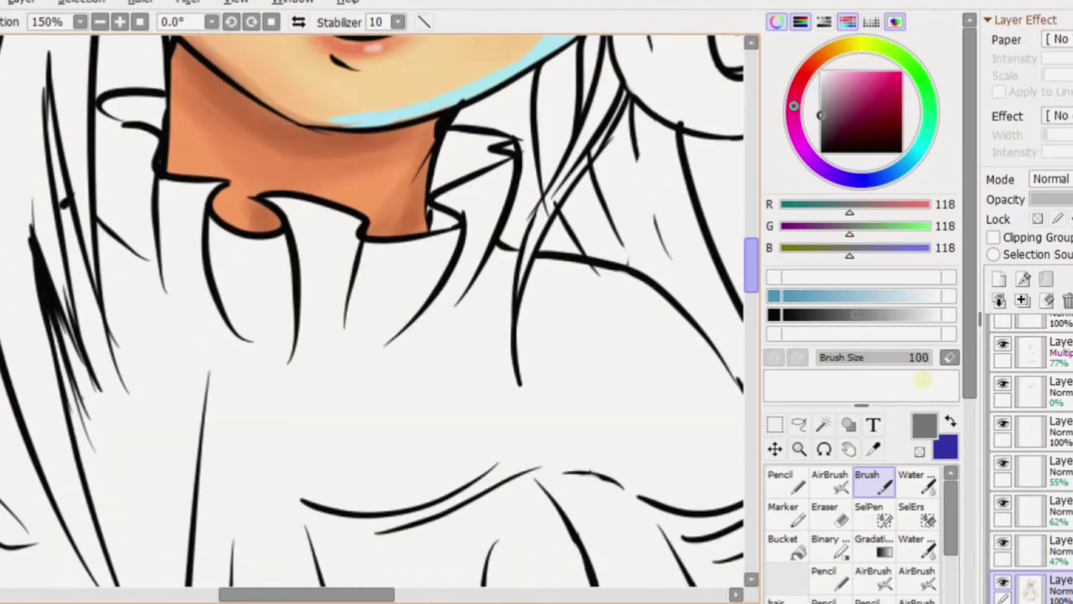
scroll(372, 311, "up", 4)
scroll(372, 310, "down", 2)
scroll(372, 310, "down", 2)
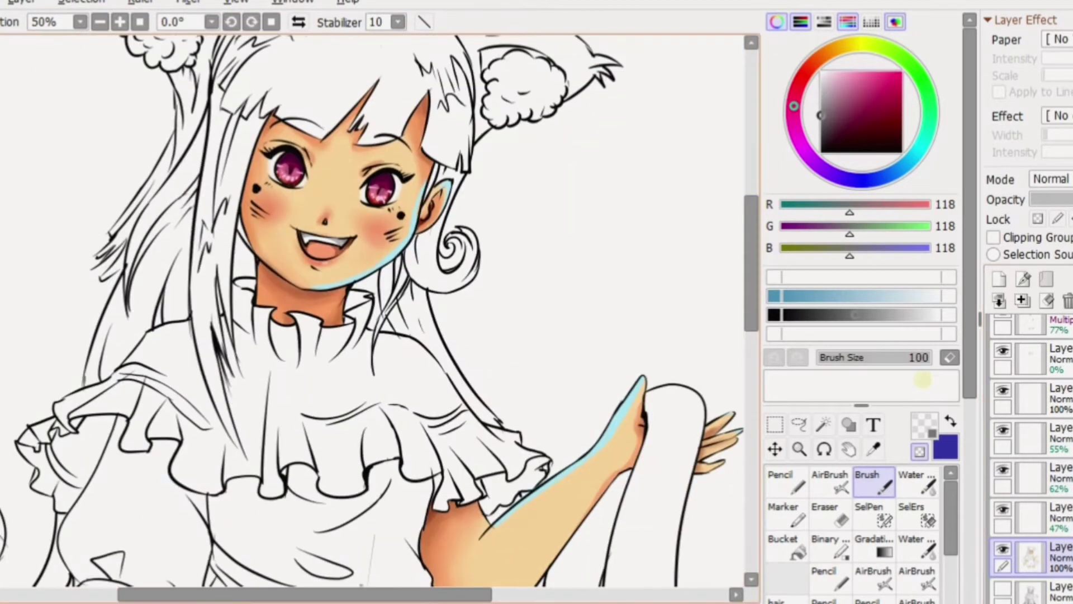
scroll(372, 310, "up", 3)
scroll(372, 311, "up", 1)
left_click(782, 542)
left_click(825, 54)
left_click(902, 75)
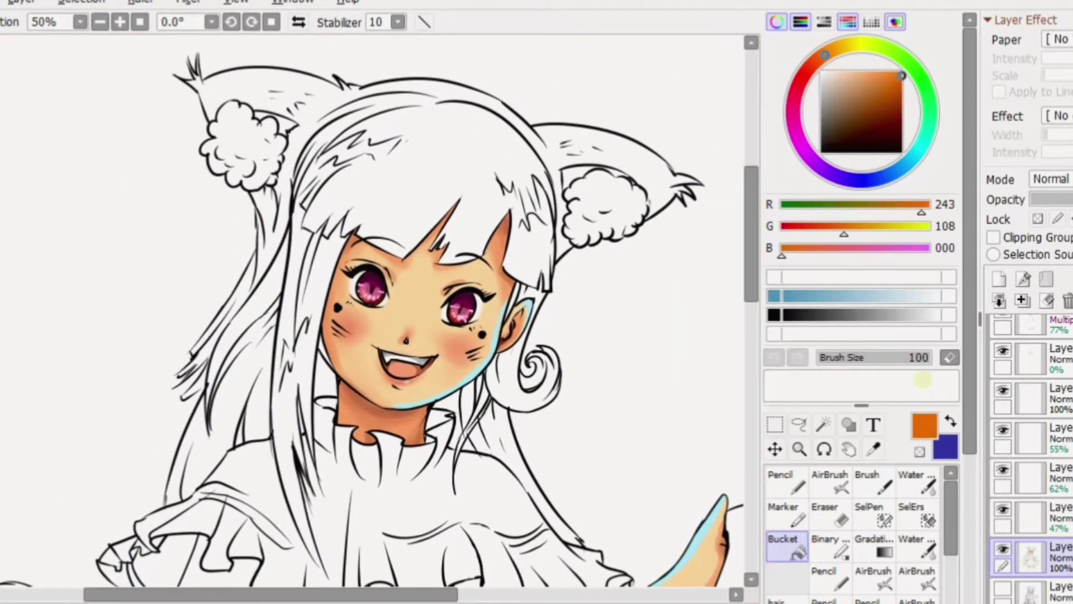
left_click(391, 129)
key("ctrl+z")
left_click(824, 425)
left_click(391, 129)
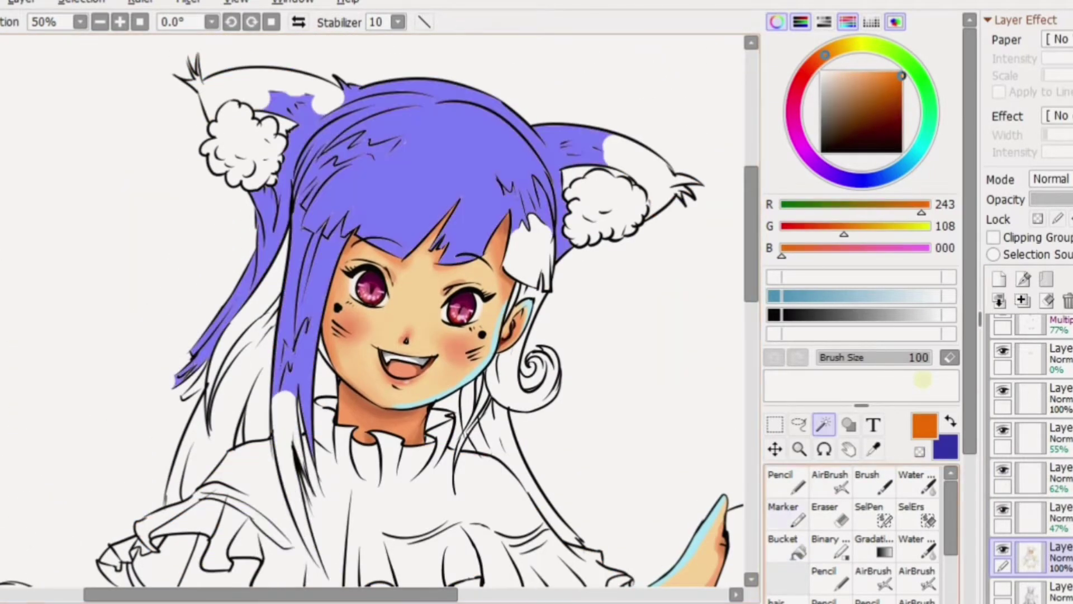
key("ctrl+d")
- Close the open tip of the long front hair strand with a light orange RGB 255, 172, 103 Pencil stroke
left_click(783, 481)
left_click(870, 71)
scroll(724, 287, "down", 4)
left_click(842, 247)
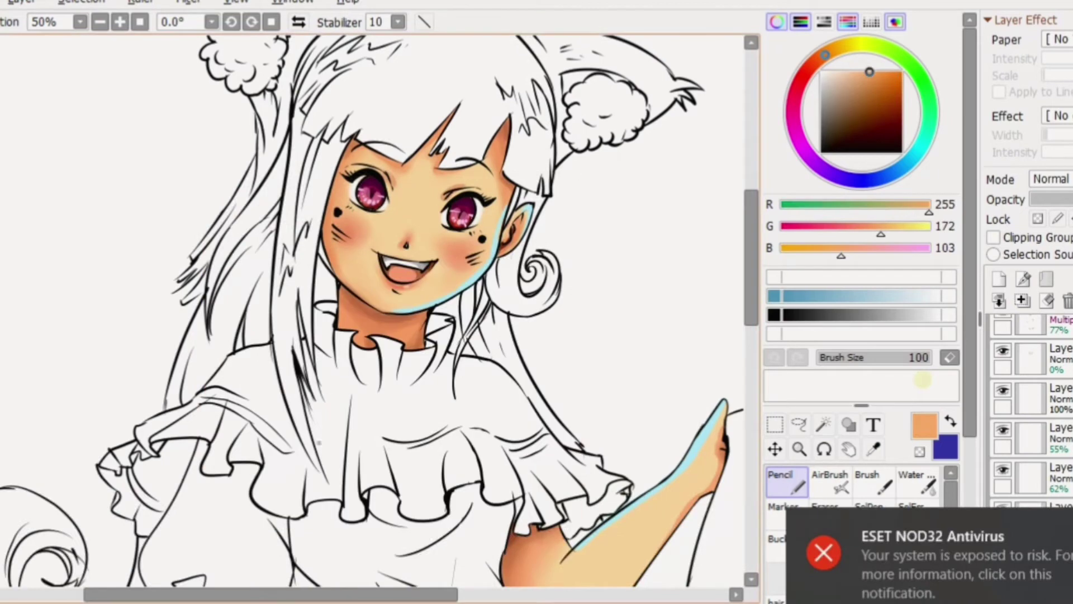
left_click_drag(313, 456, 333, 490)
left_click(782, 543)
left_click(391, 128)
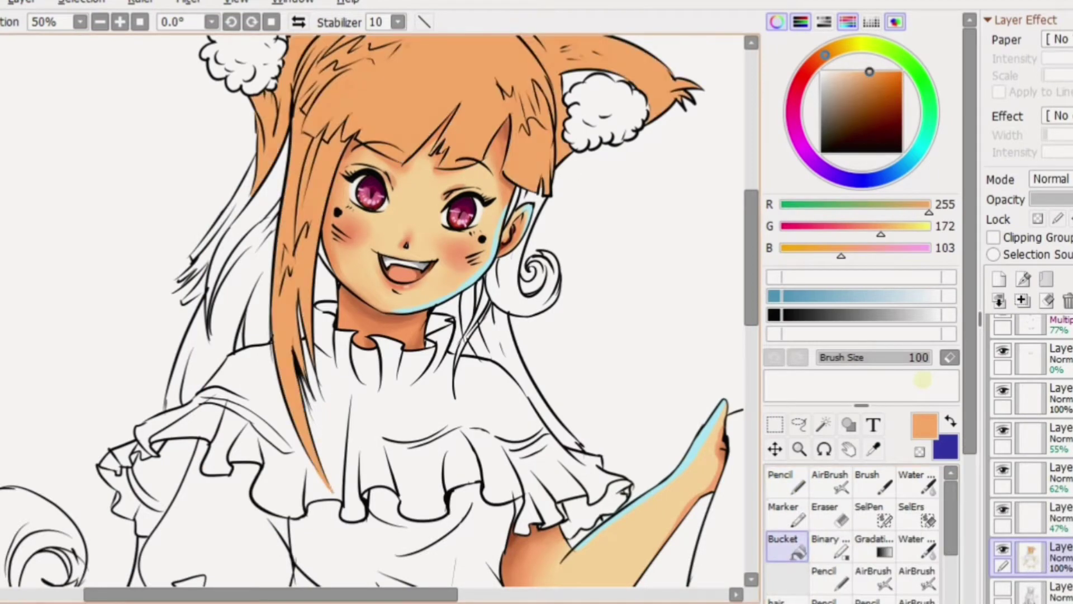
key("ctrl+z")
left_click(796, 129)
left_click(392, 112)
key("ctrl+z")
- Fill the bangs, ears, front strands and the back hair beside the bobble-free cheek with pink RGB 255, 157, 230
left_click(853, 72)
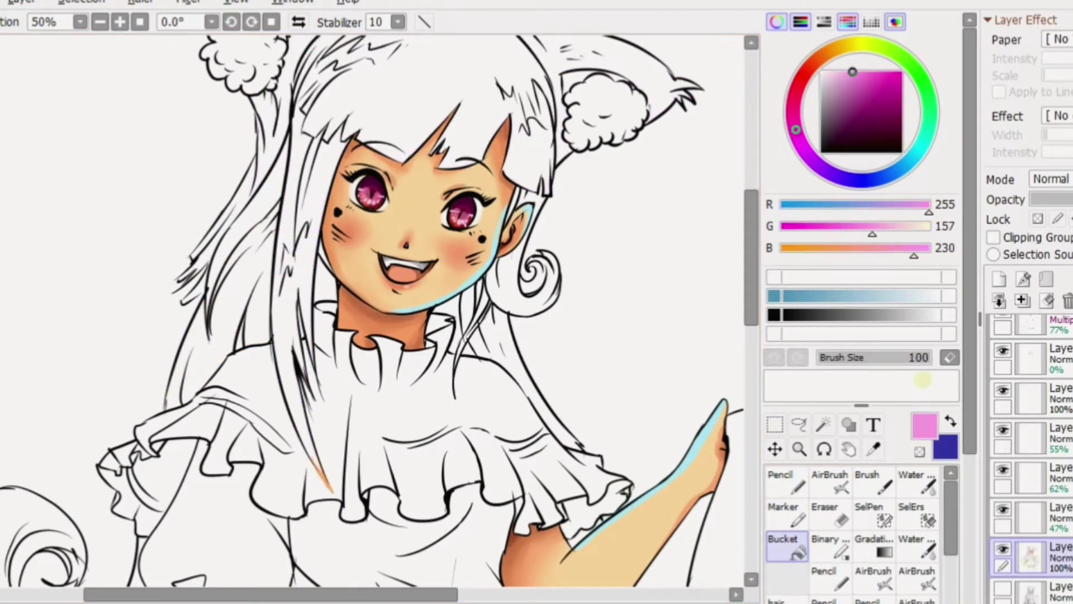
left_click(391, 112)
left_click(241, 251)
left_click(112, 168)
key("ctrl+z")
key("ctrl+z")
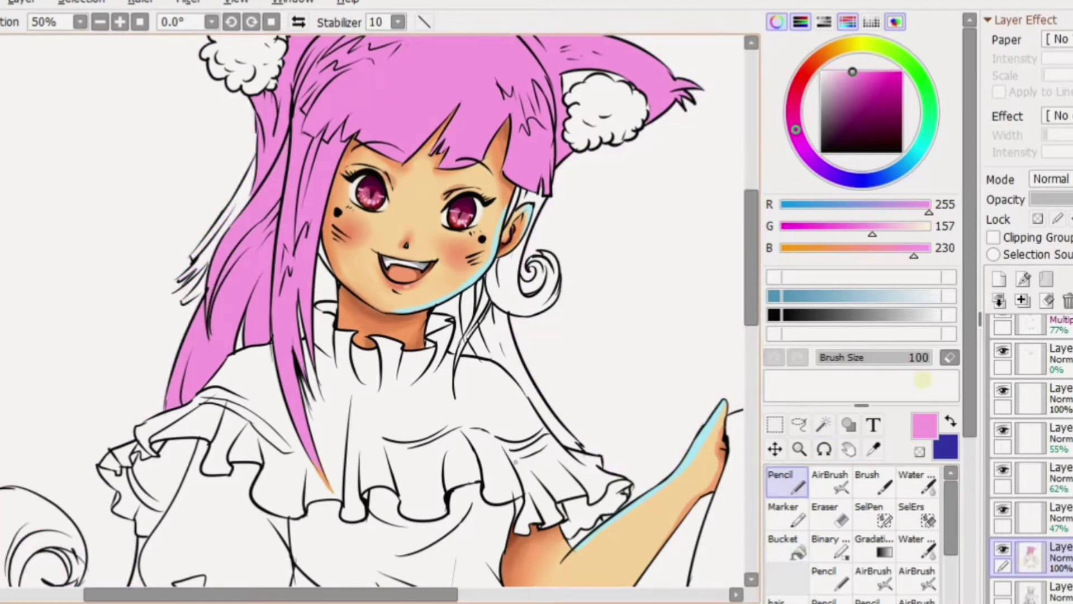
left_click(240, 252)
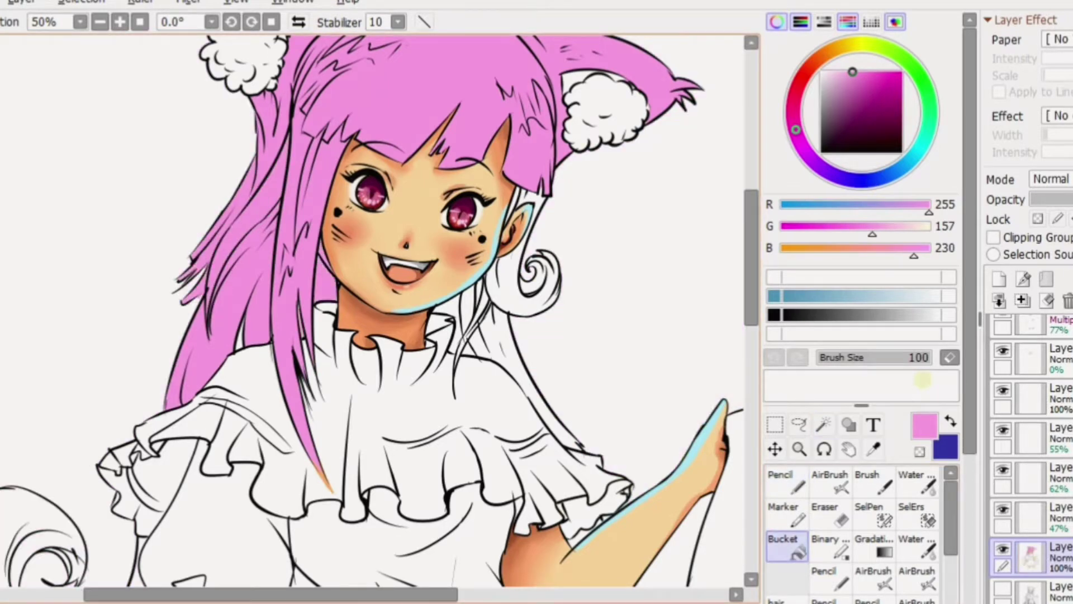
- Fill the back hair below the visible human ear, its loose locks and the spiral curl with the same pink
left_click(525, 380)
left_click(475, 313)
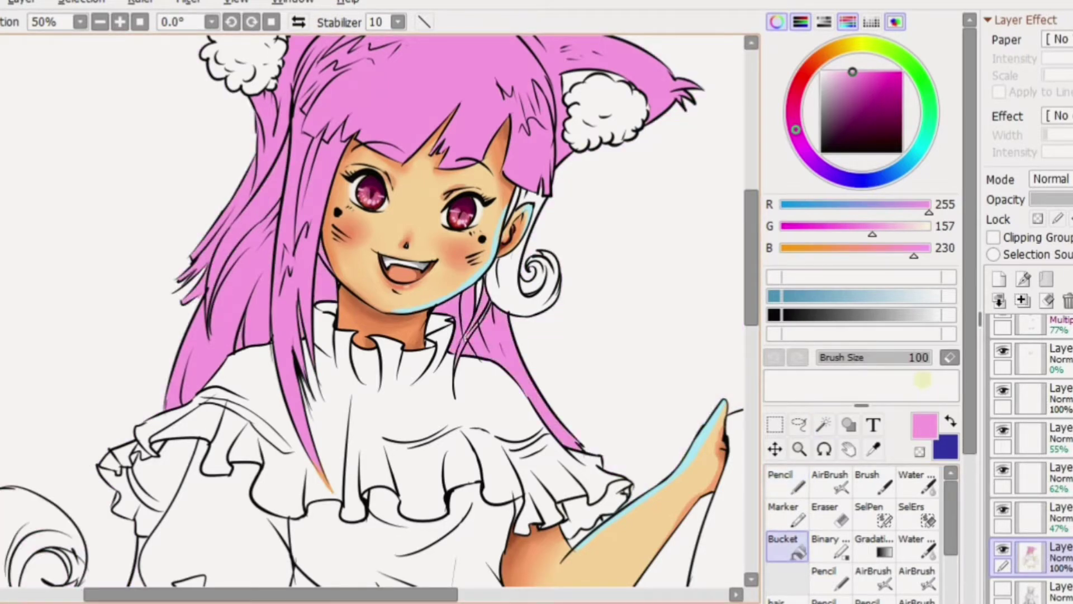
left_click(506, 271)
left_click(479, 293)
scroll(380, 310, "up", 2)
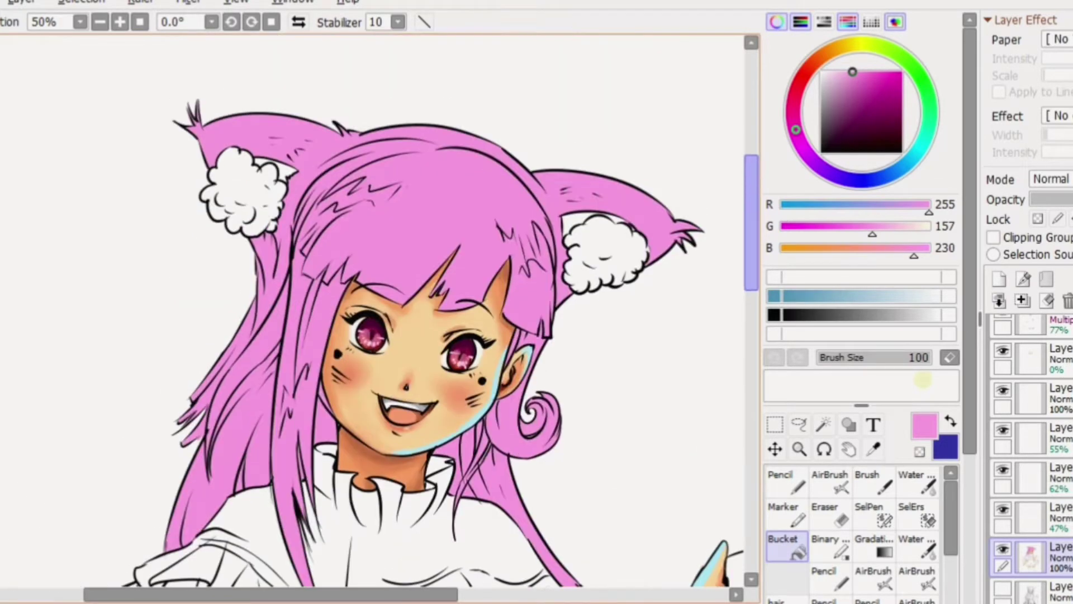
- Fill the main part of the curled tail and the small gap beside the puffed sleeve with pink RGB 255, 157, 230
scroll(380, 310, "down", 8)
left_click(84, 112)
key("ctrl+z")
left_click(824, 425)
left_click(56, 252)
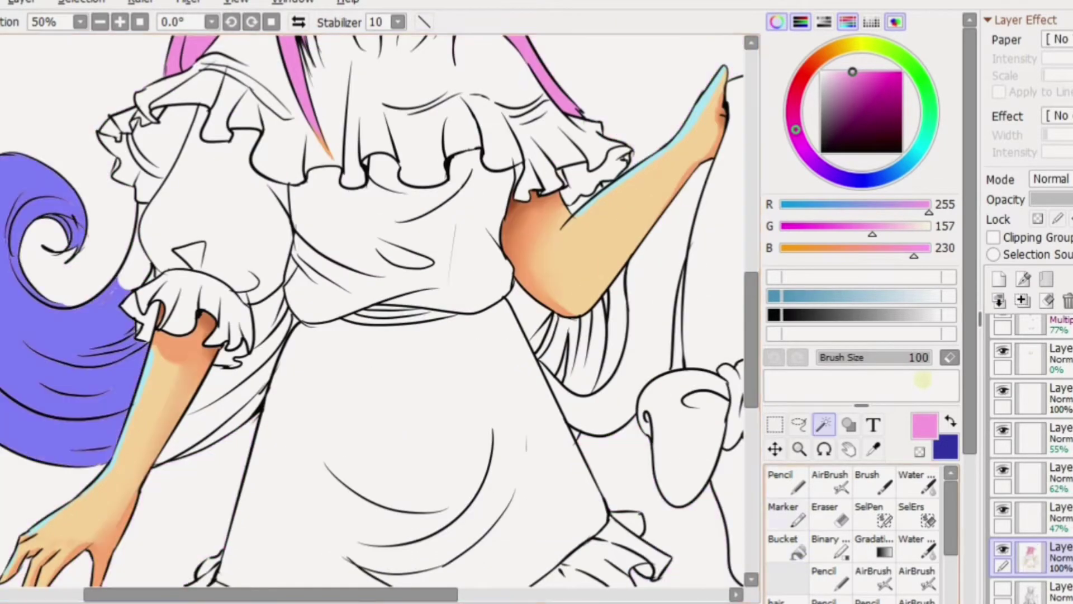
left_click(782, 542)
left_click(56, 391)
key("ctrl+d")
left_click(130, 255)
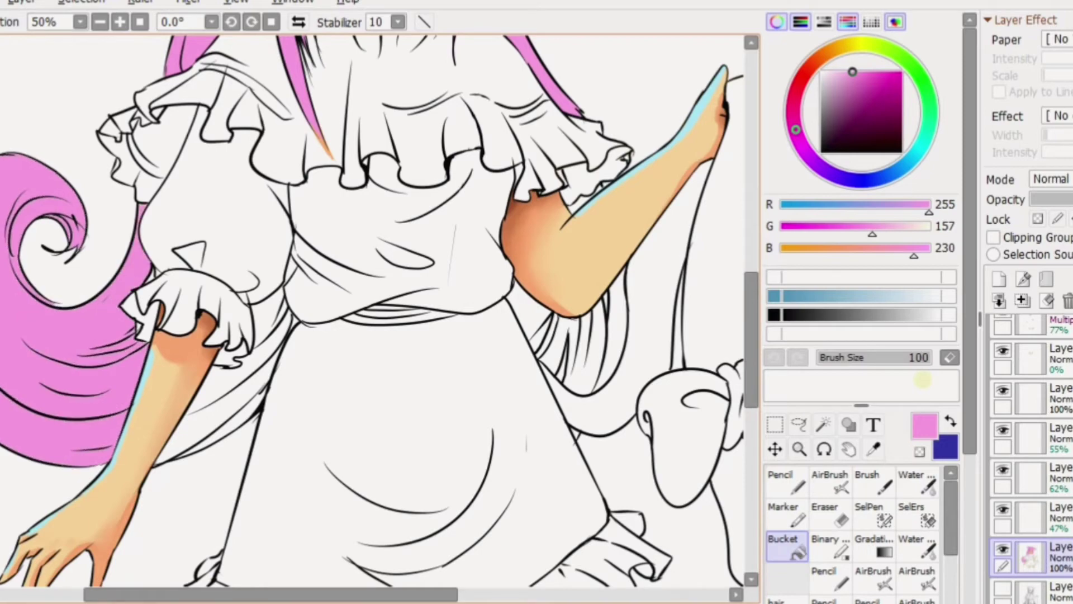
- Fill the remaining areas between the lowered arm and the dress and behind the raised elbow with pink
left_click(223, 391)
left_click(294, 322)
left_click(528, 315)
left_click(575, 358)
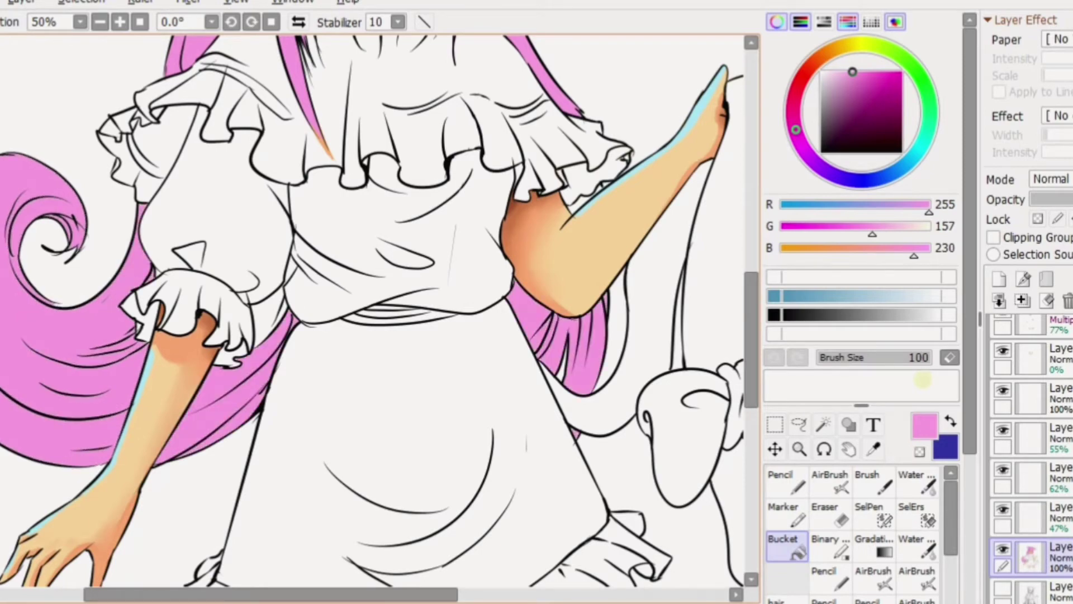
- Select all pink hair and tail areas, add a new layer in Multiply mode, and choose purple-pink RGB 222, 109, 216
scroll(381, 310, "up", 5)
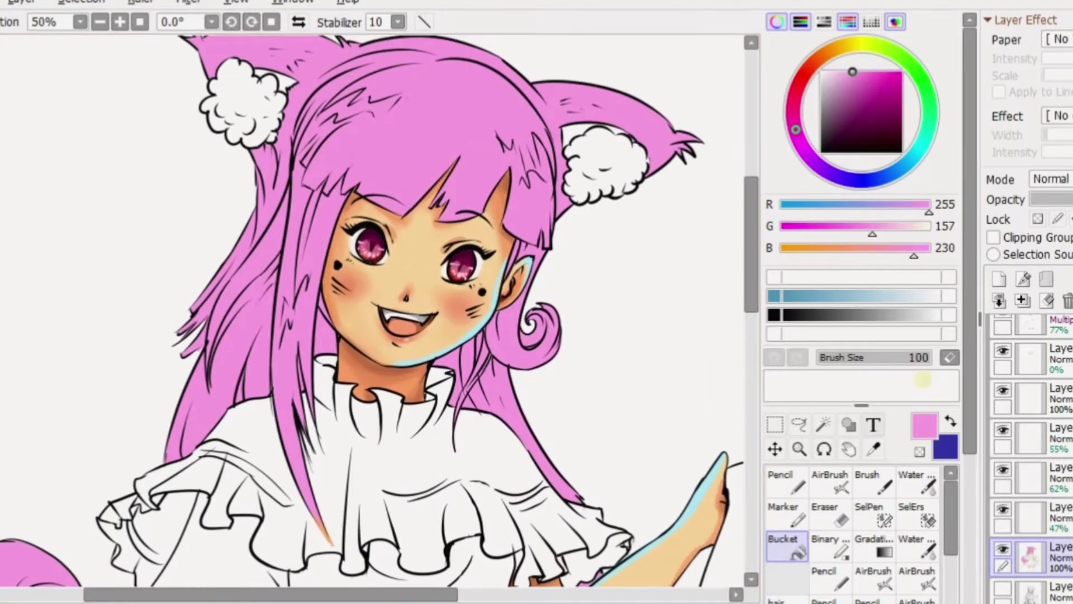
key("w")
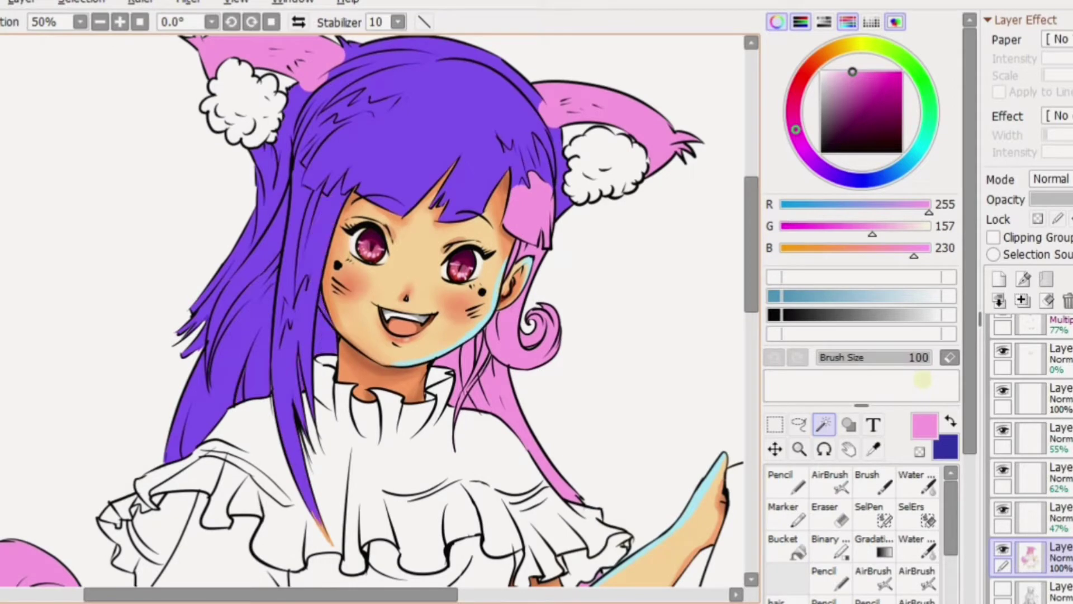
scroll(381, 311, "down", 5)
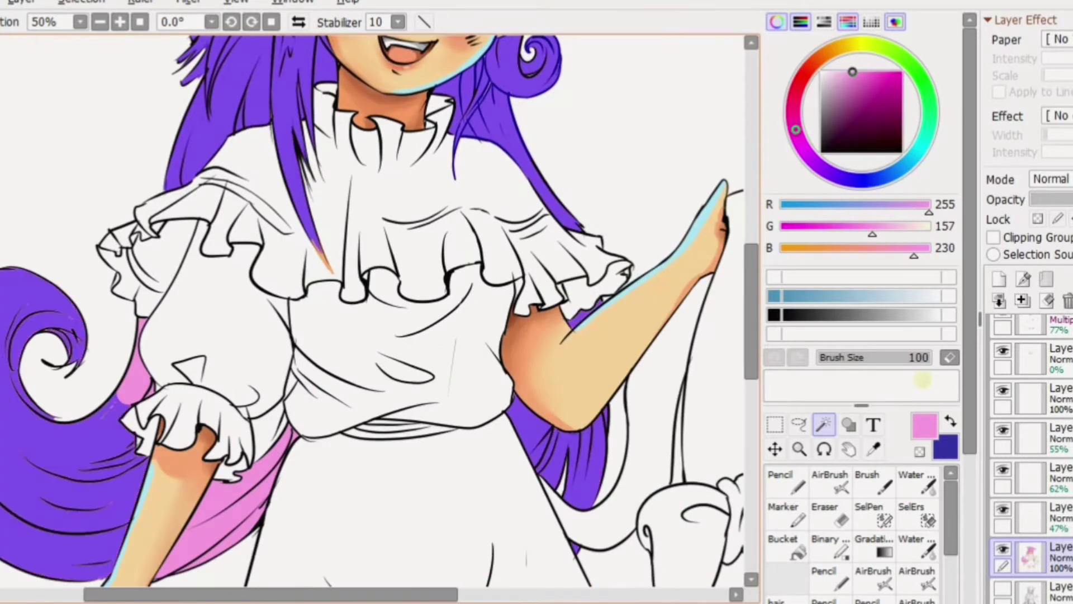
key("alt")
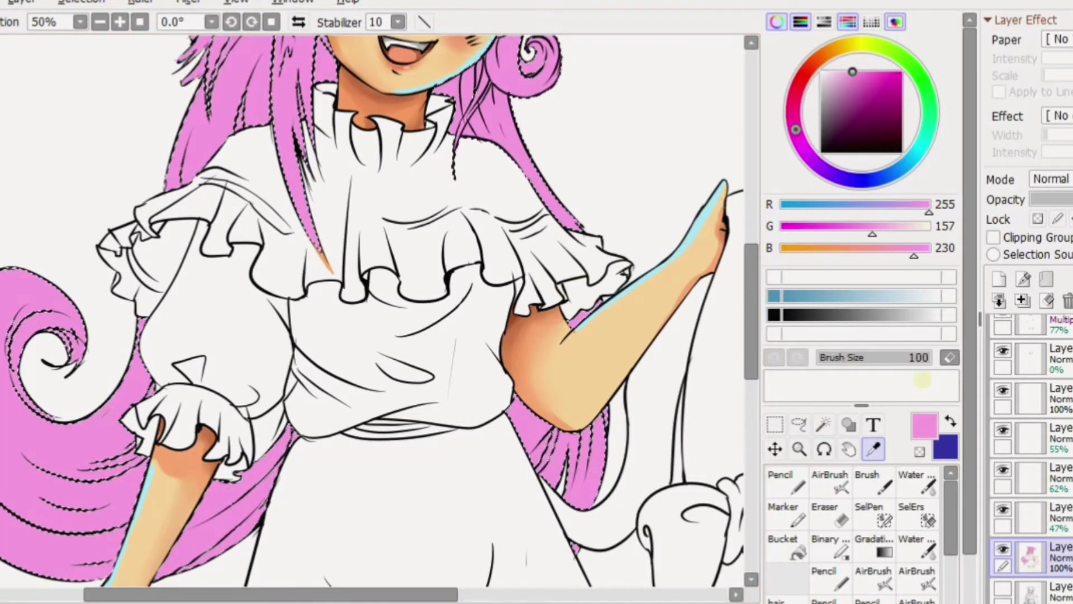
left_click(537, 436)
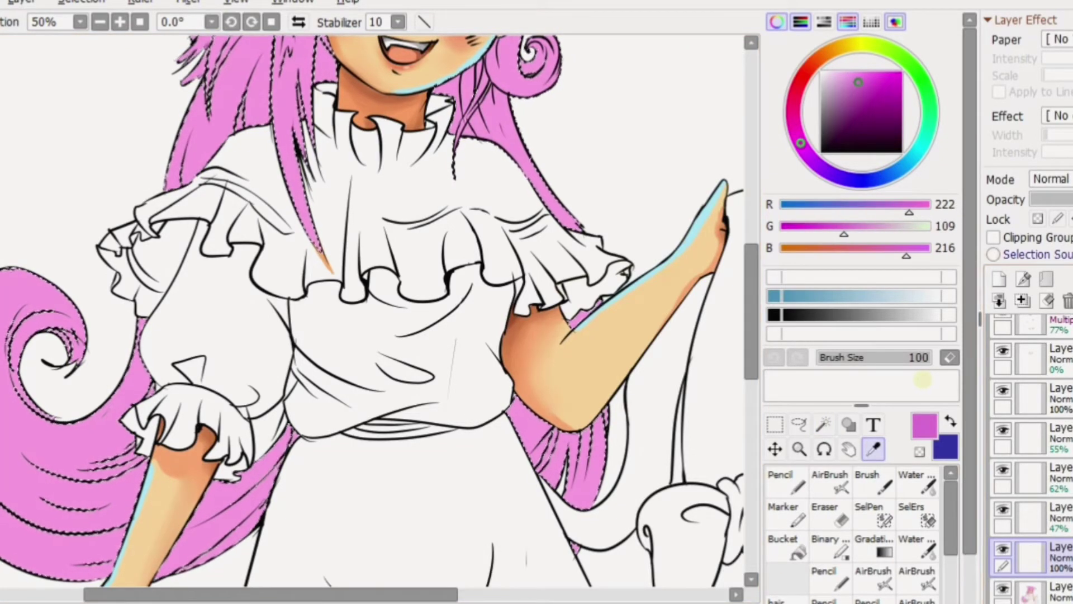
left_click(329, 353, "alt")
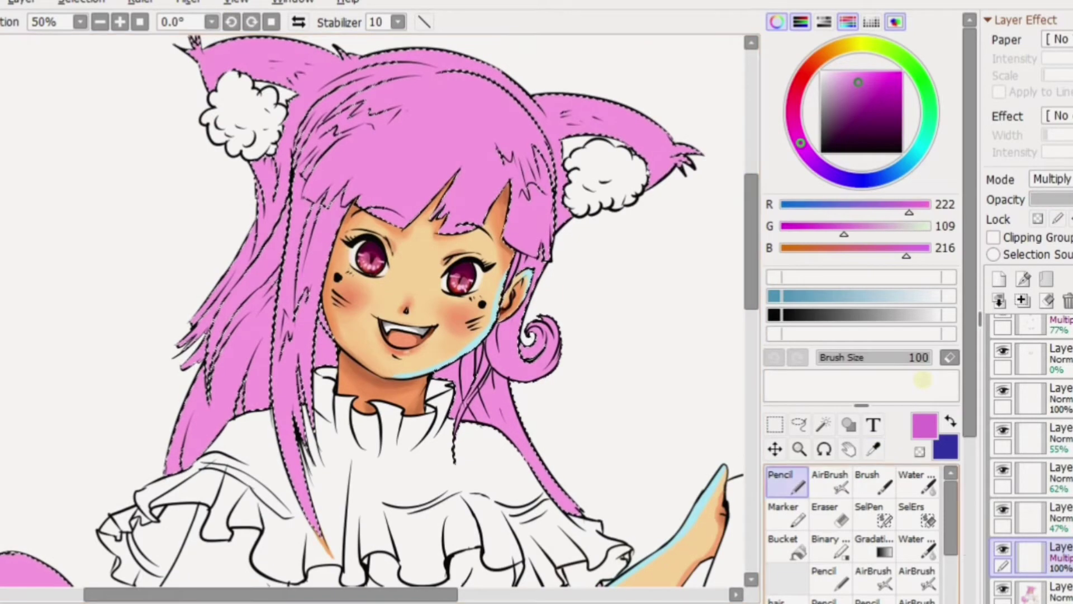
- Pencil purple RGB 183, 99, 198 shadows on the hair behind the neck and on the strand beside the face
mouse_move(316, 329)
left_mouse_down()
mouse_move(329, 353)
mouse_move(464, 397)
left_mouse_up()
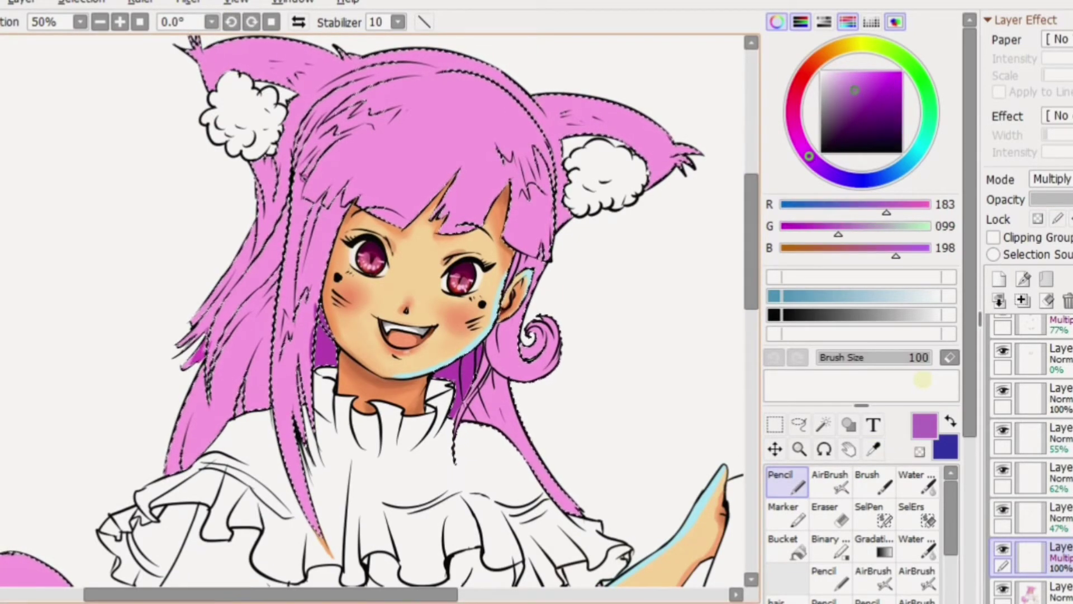
left_click_drag(305, 229, 336, 193)
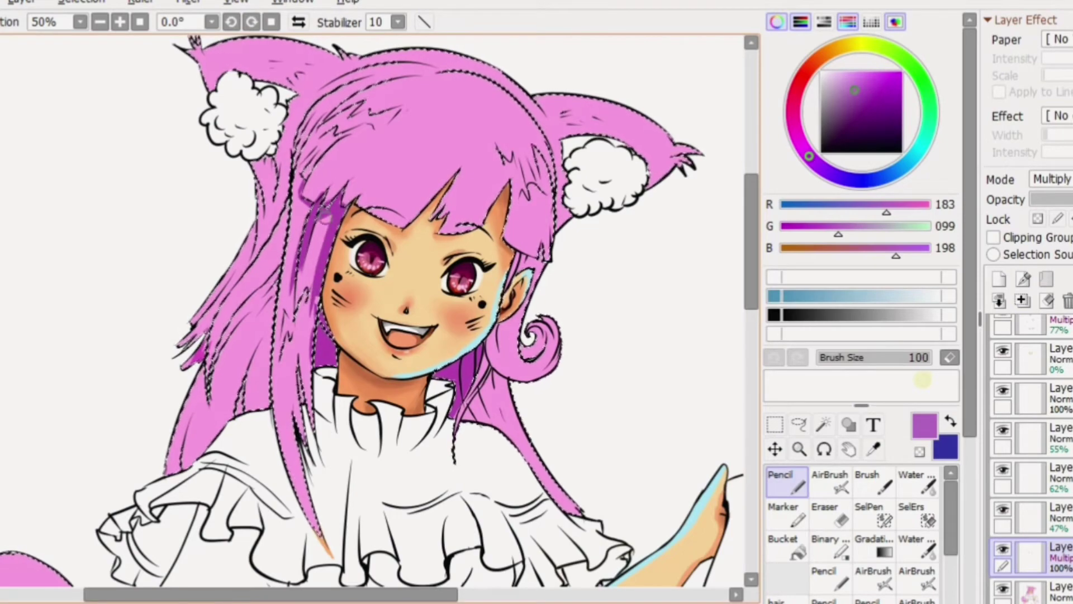
scroll(516, 281, "up", 1)
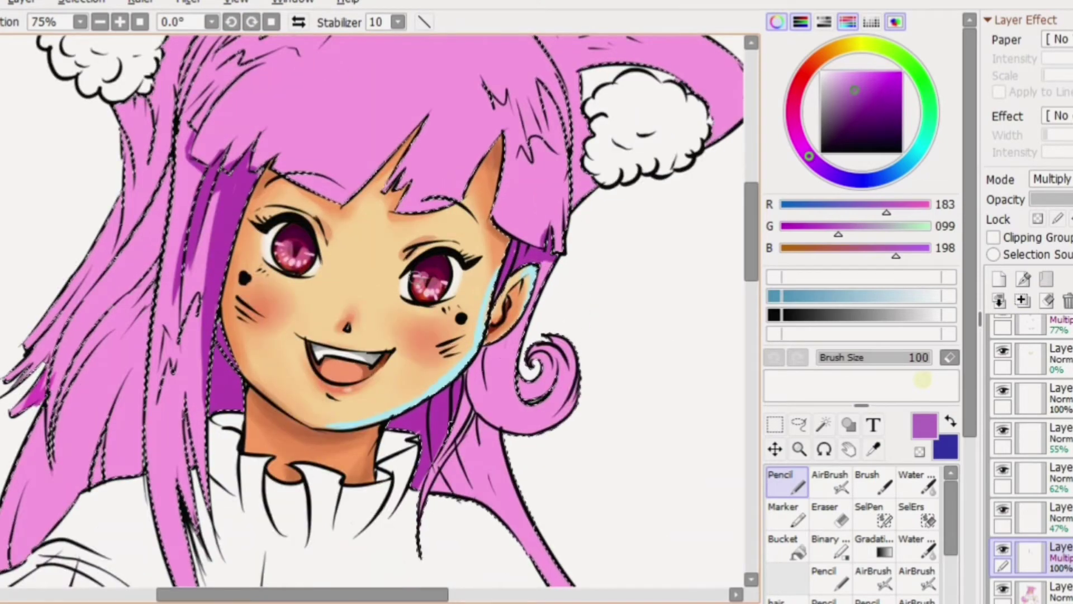
- Pencil purple RGB 183, 99, 198 shadows on the curled lock below the ear and the strands falling over the shoulder
left_click_drag(492, 336, 537, 425)
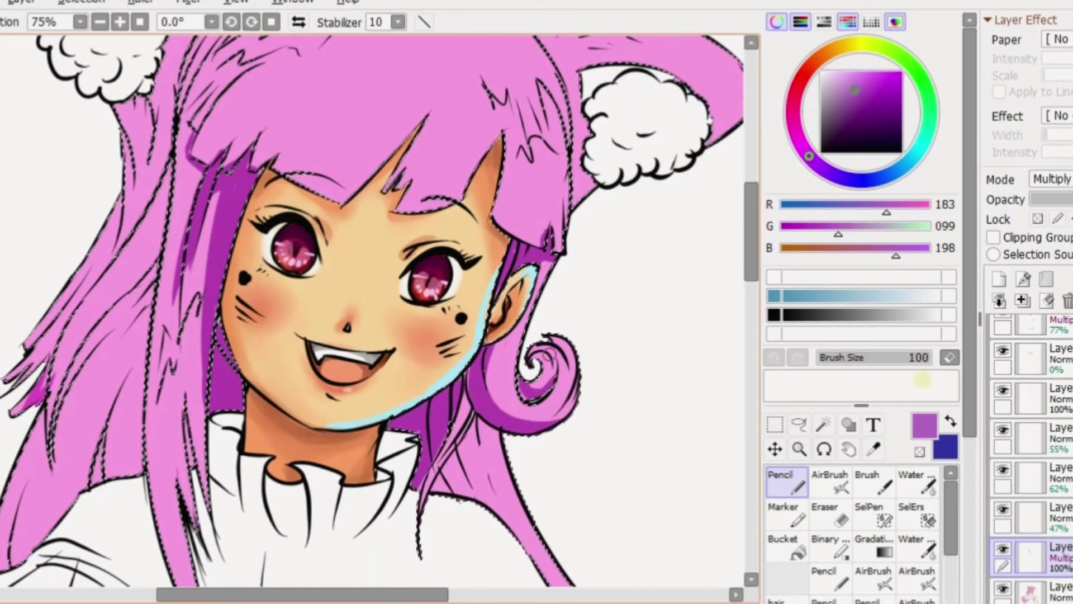
mouse_move(421, 525)
left_mouse_down()
mouse_move(416, 475)
mouse_move(453, 497)
left_mouse_up()
left_click_drag(420, 550, 444, 492)
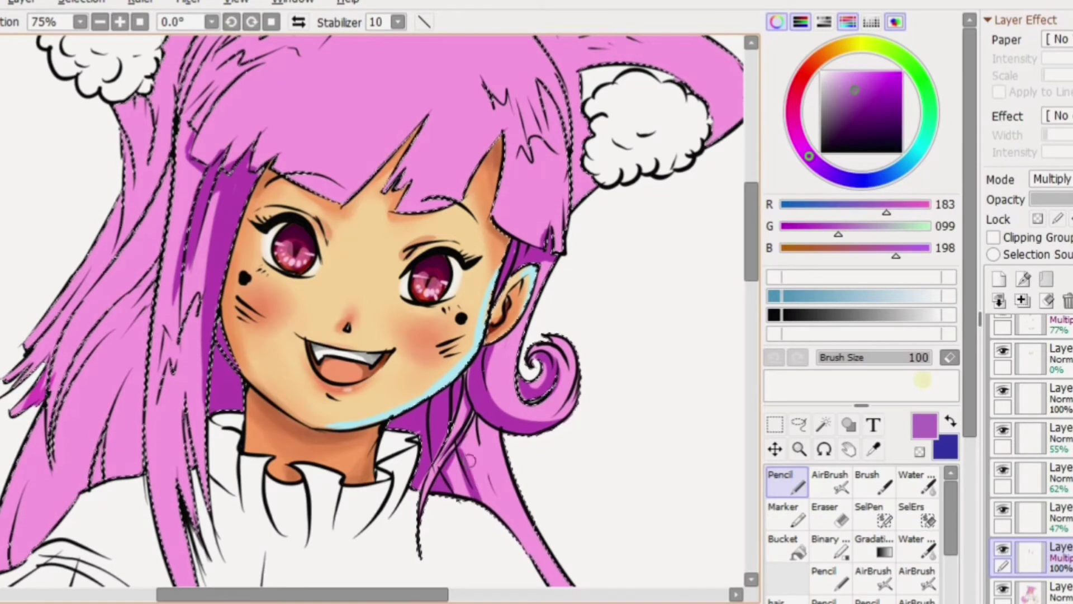
left_click_drag(414, 433, 441, 503)
scroll(547, 310, "down", 5)
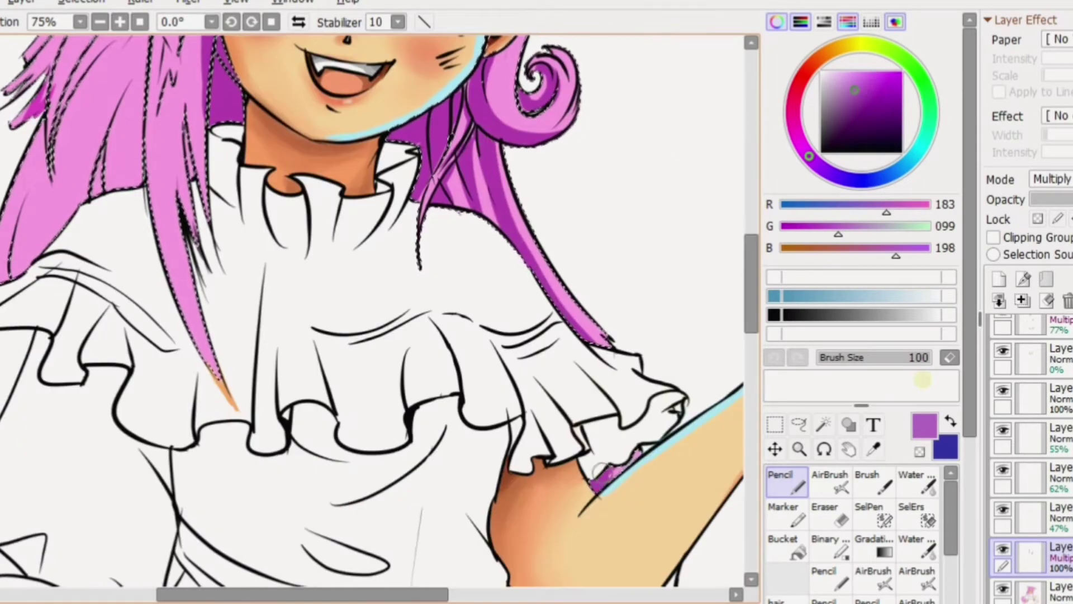
- Pencil purple shadows on the animal ears, the crown and bangs, and the long front strand hanging over the dress
scroll(553, 335, "up", 9)
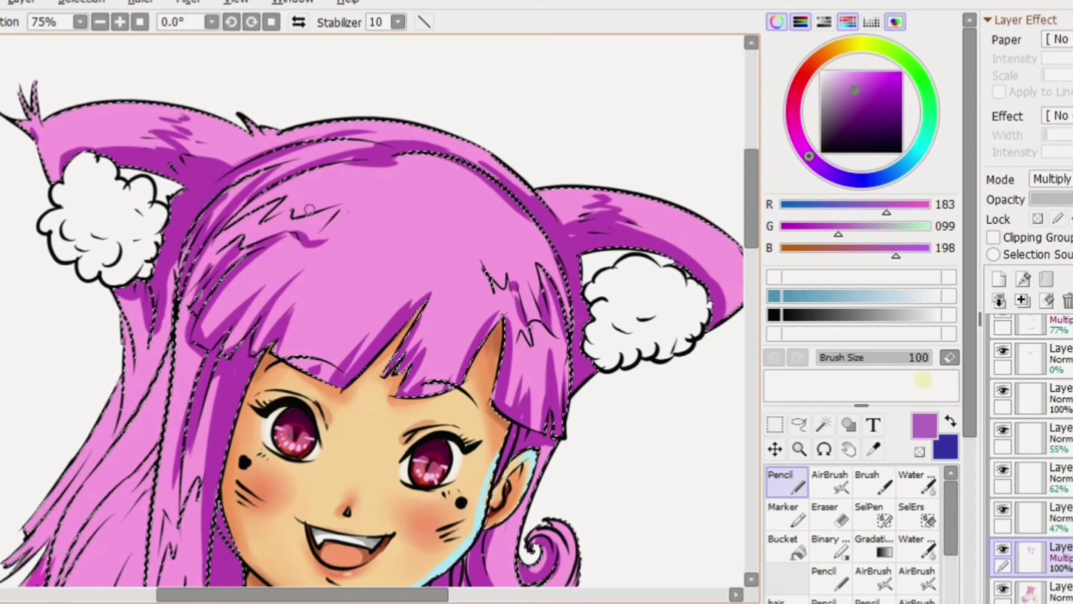
scroll(736, 301, "down", 5)
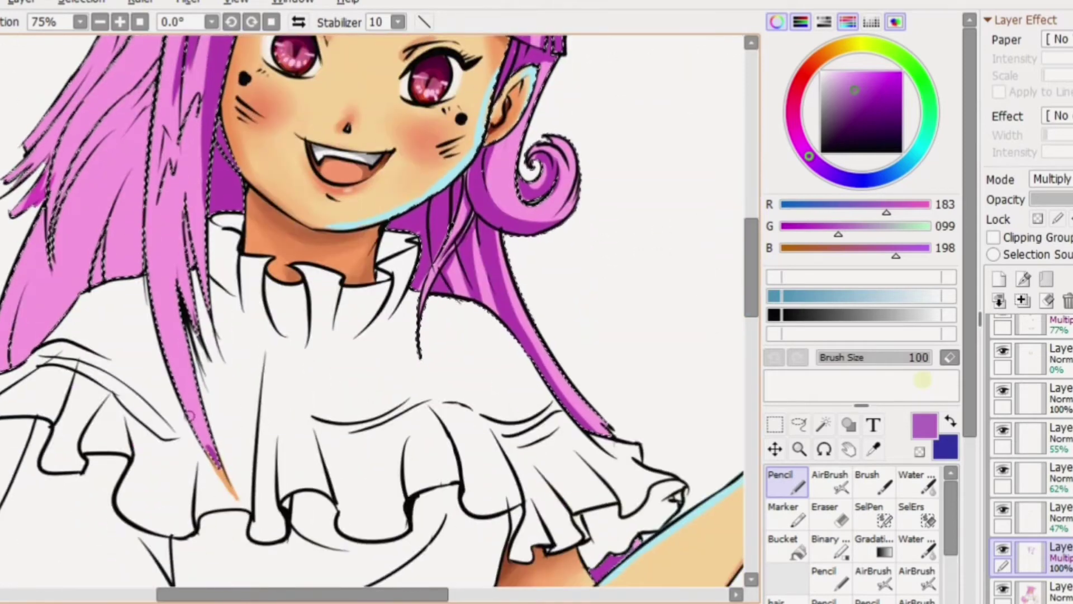
left_click_drag(163, 215, 193, 334)
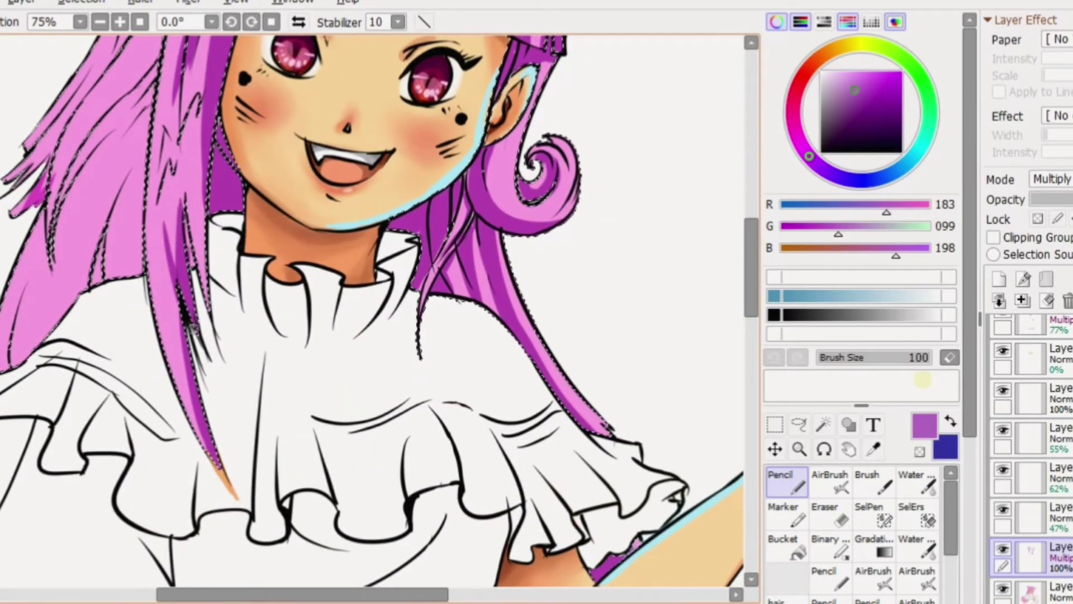
- Pencil purple shadow streaks through the loose back hair beside the face
scroll(53, 240, "up", 4)
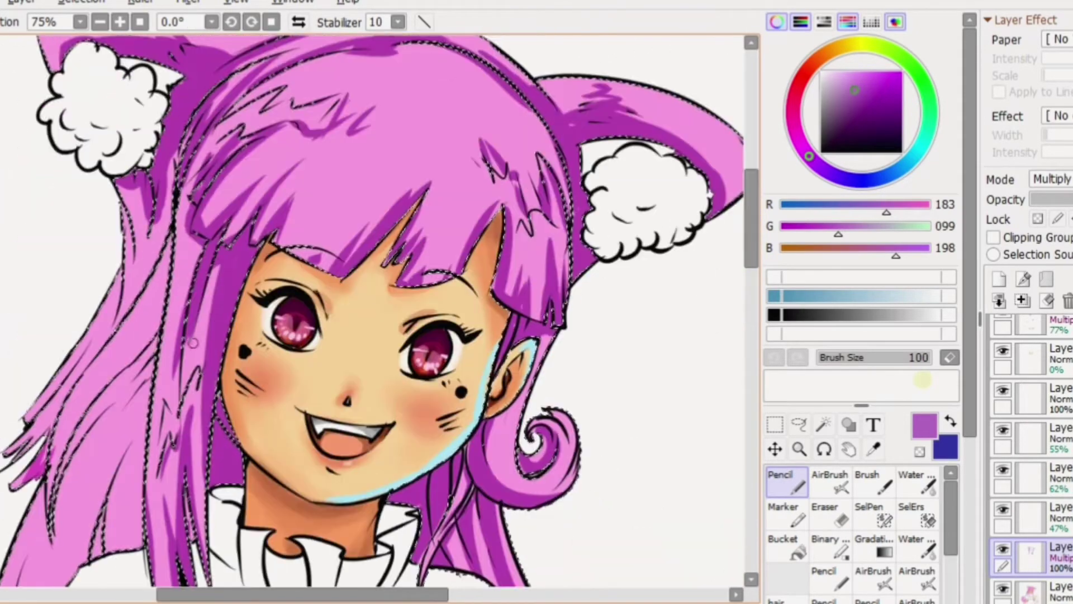
mouse_move(89, 414)
left_mouse_down()
mouse_move(144, 377)
mouse_move(97, 411)
mouse_move(85, 386)
mouse_move(132, 395)
mouse_move(144, 380)
mouse_move(85, 452)
mouse_move(140, 393)
mouse_move(50, 559)
left_mouse_up()
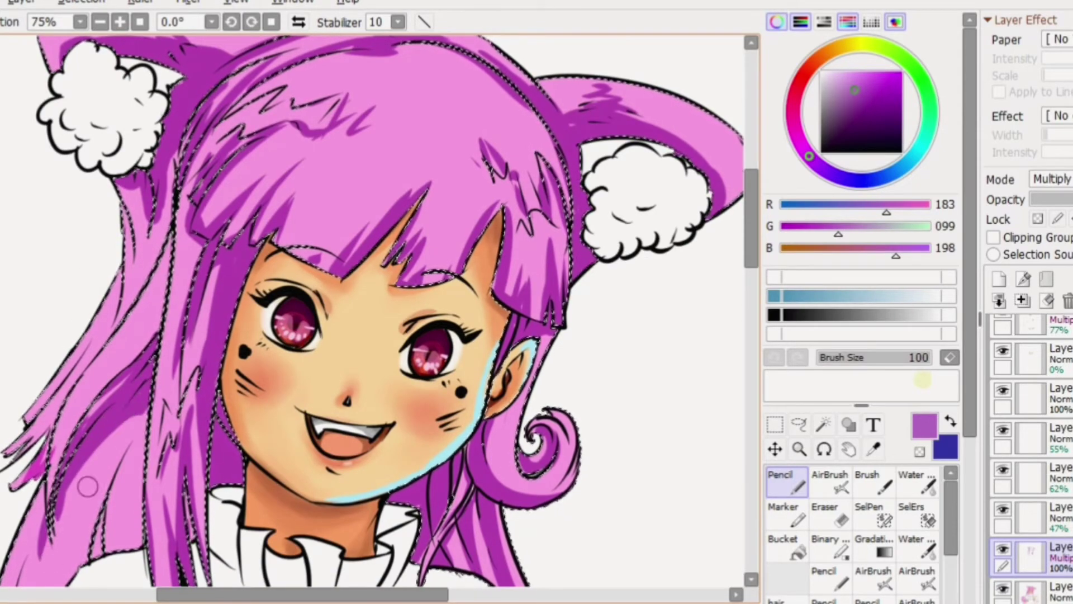
mouse_move(87, 487)
left_mouse_down()
mouse_move(141, 395)
mouse_move(104, 534)
mouse_move(134, 447)
mouse_move(134, 551)
mouse_move(130, 412)
mouse_move(37, 436)
mouse_move(148, 287)
mouse_move(106, 303)
mouse_move(96, 355)
mouse_move(87, 352)
mouse_move(102, 332)
left_mouse_up()
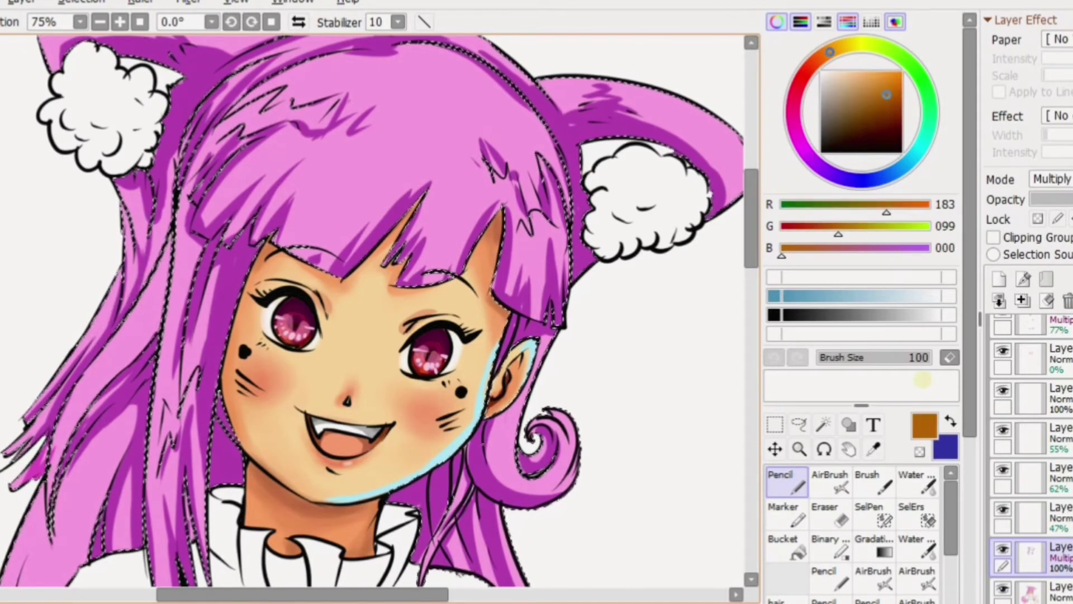
- Sample lighter purple RGB 205, 98, 216 from the hair and pencil more shadow strands into the lower back hair
scroll(56, 391, "down", 6)
scroll(17, 453, "up", 2)
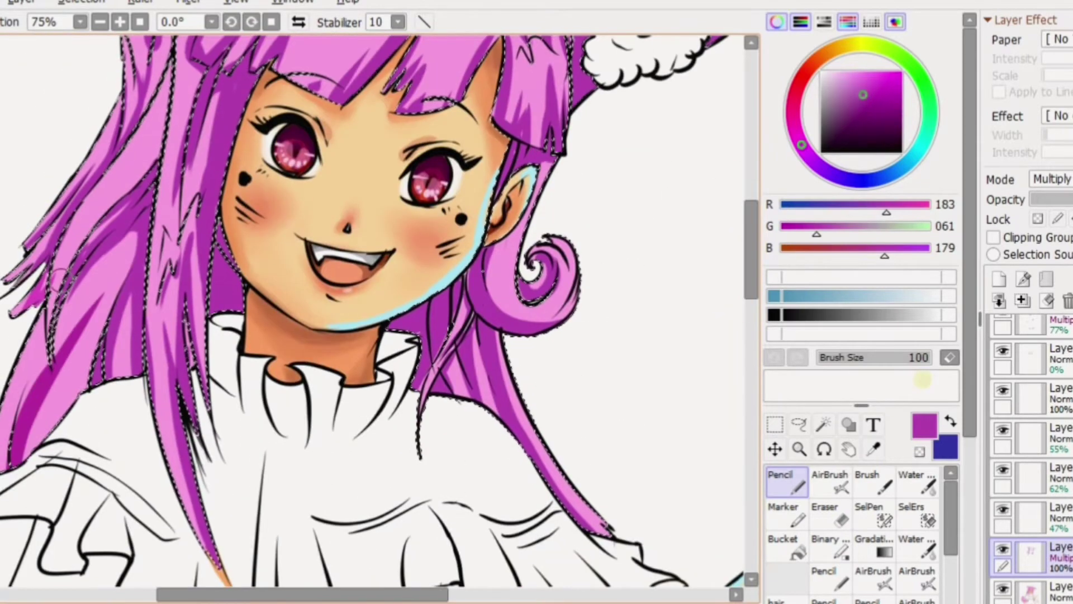
left_click(125, 251, "alt")
left_click(25, 250, "alt")
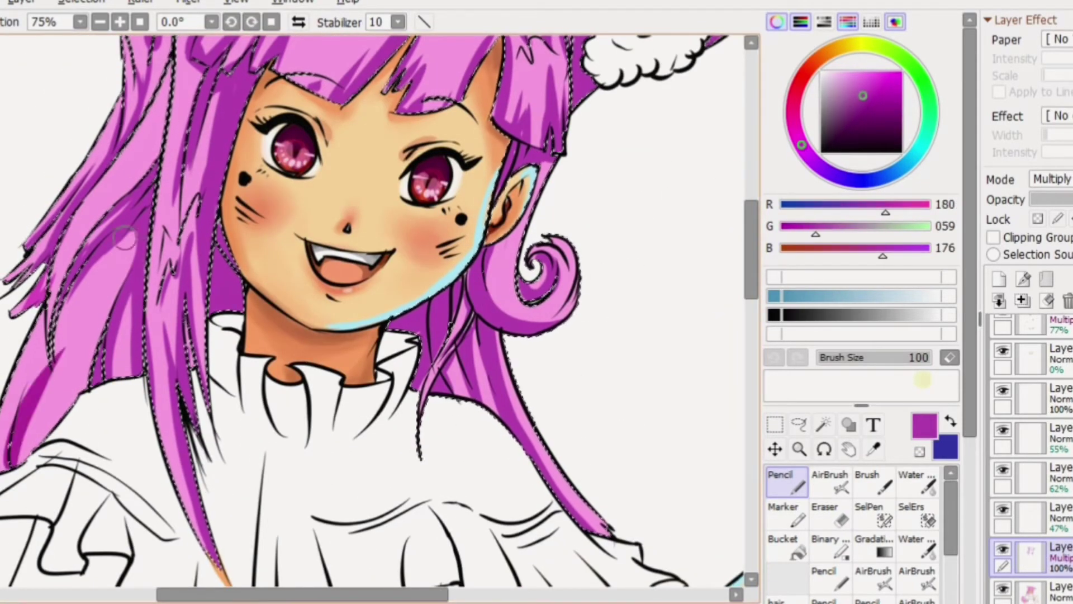
left_click(33, 274, "alt")
left_click(84, 324, "alt")
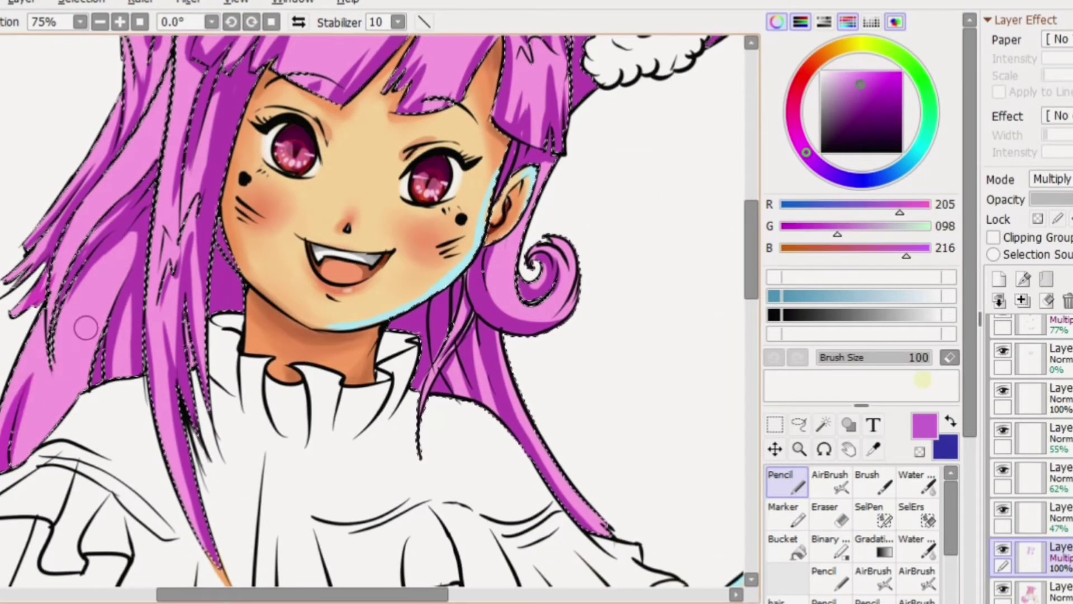
left_click_drag(84, 324, 120, 250)
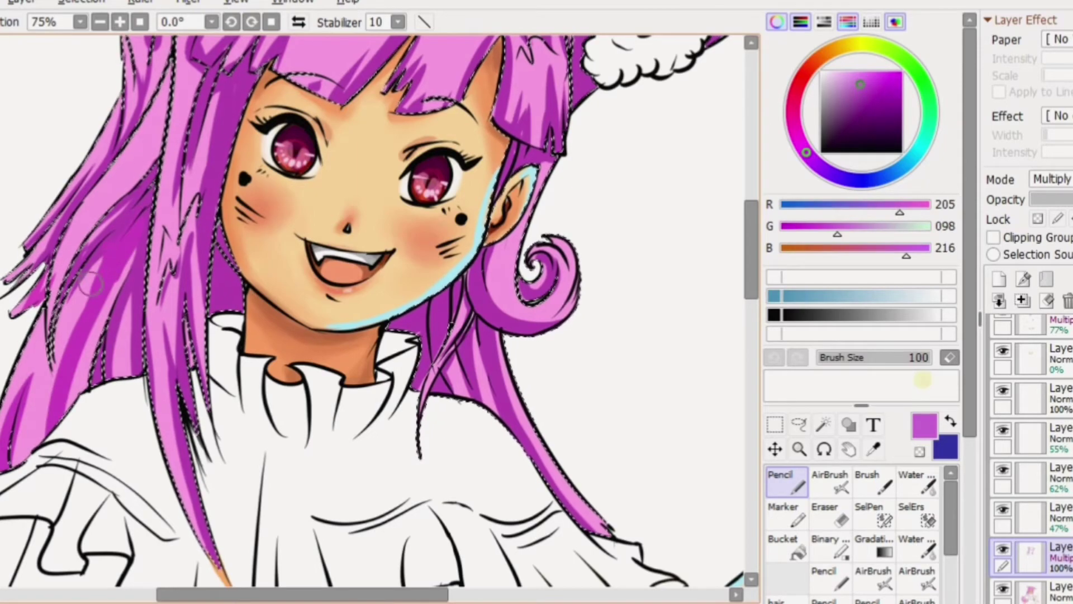
- Pencil purple RGB 181, 75, 192 shadows on the pink area behind the raised elbow and across the curled tail
left_click(115, 254, "alt")
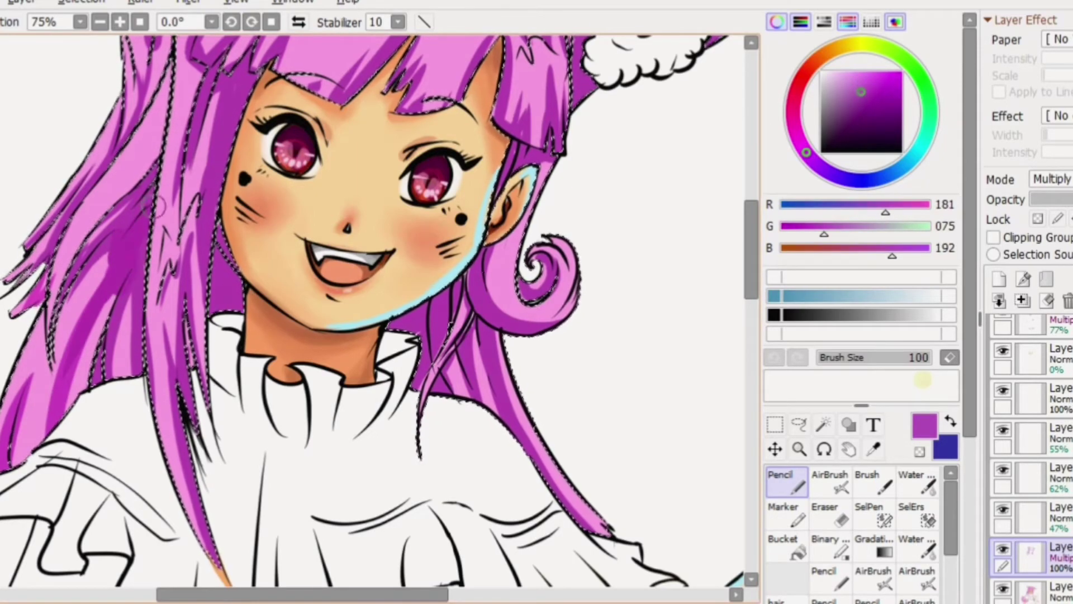
scroll(116, 254, "up", 4)
scroll(375, 310, "down", 10)
left_click_drag(637, 291, 606, 441)
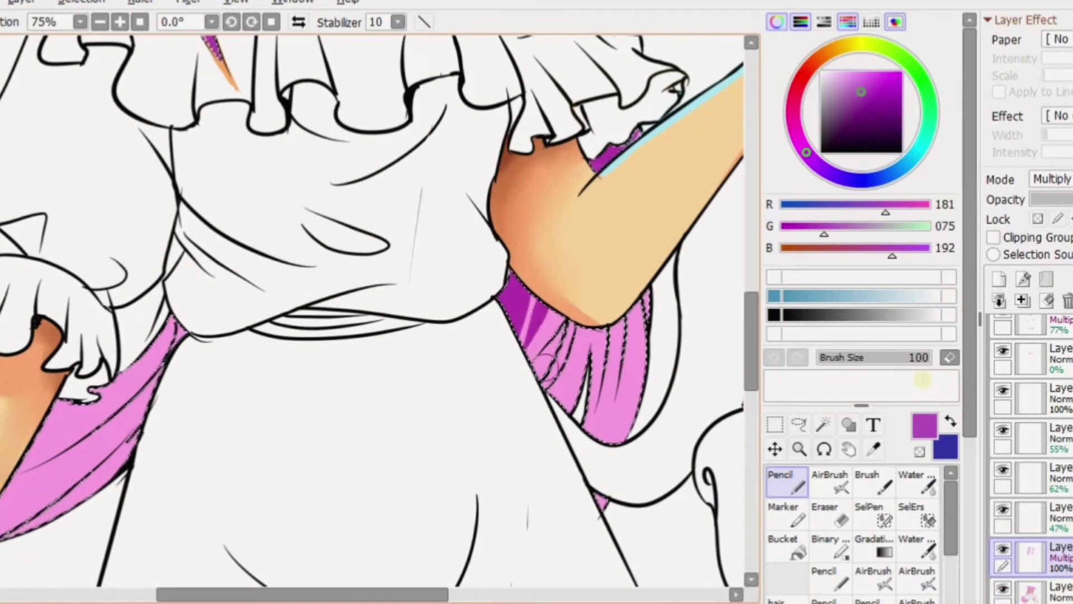
left_click_drag(531, 290, 576, 391)
mouse_move(643, 291)
left_mouse_down()
mouse_move(618, 441)
mouse_move(606, 444)
left_mouse_up()
key("ctrl+z")
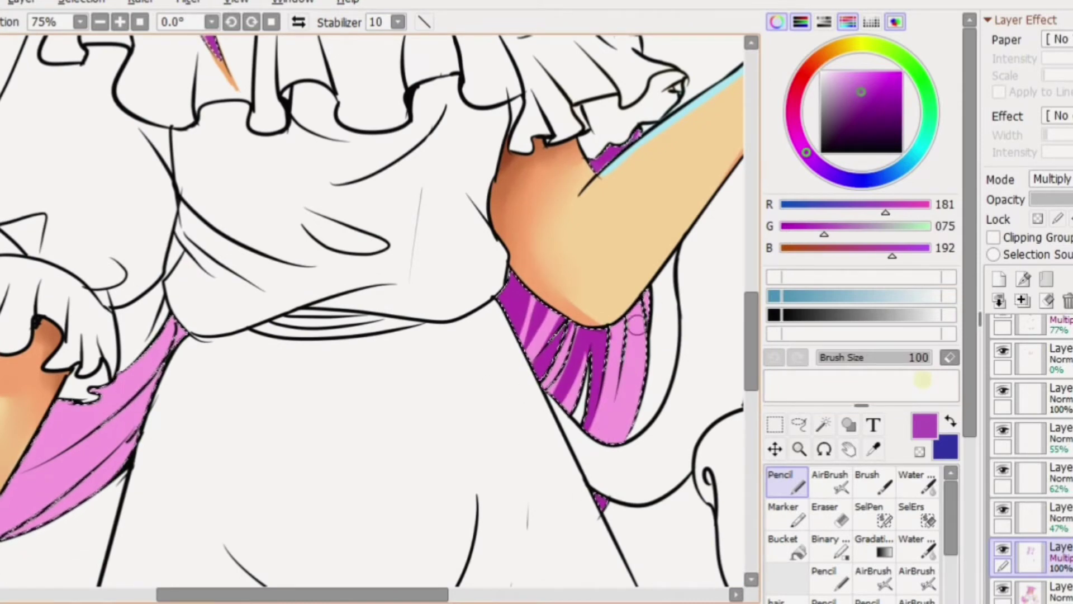
left_click_drag(642, 285, 607, 444)
left_click_drag(302, 594, 190, 594)
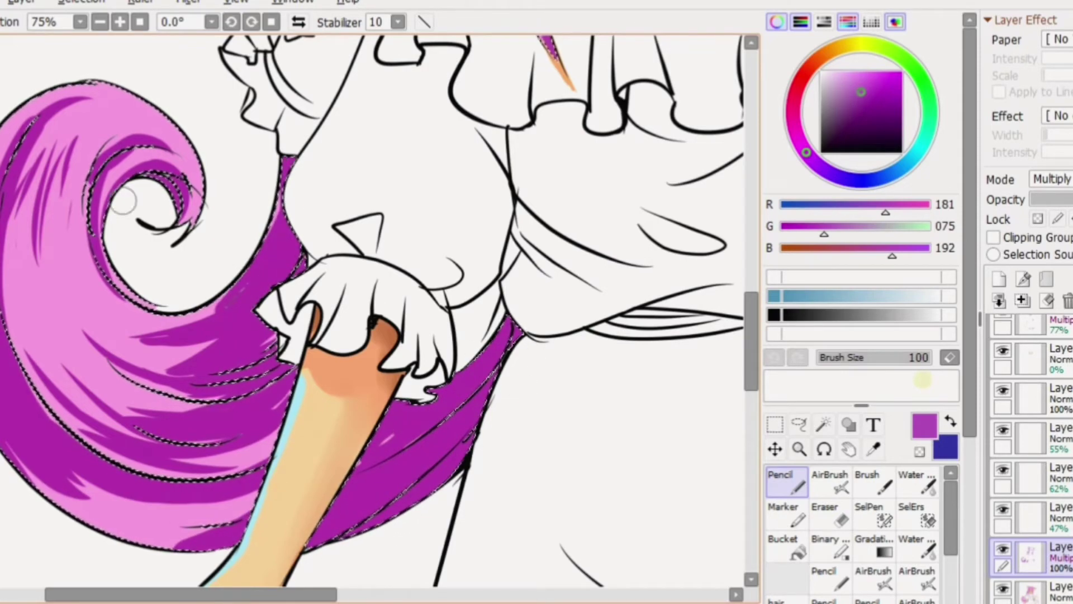
- Add a new layer in Normal mode and pencil pale pink RGB 251, 216, 255 highlights across the bangs
scroll(380, 311, "up", 10)
scroll(380, 311, "right", 5)
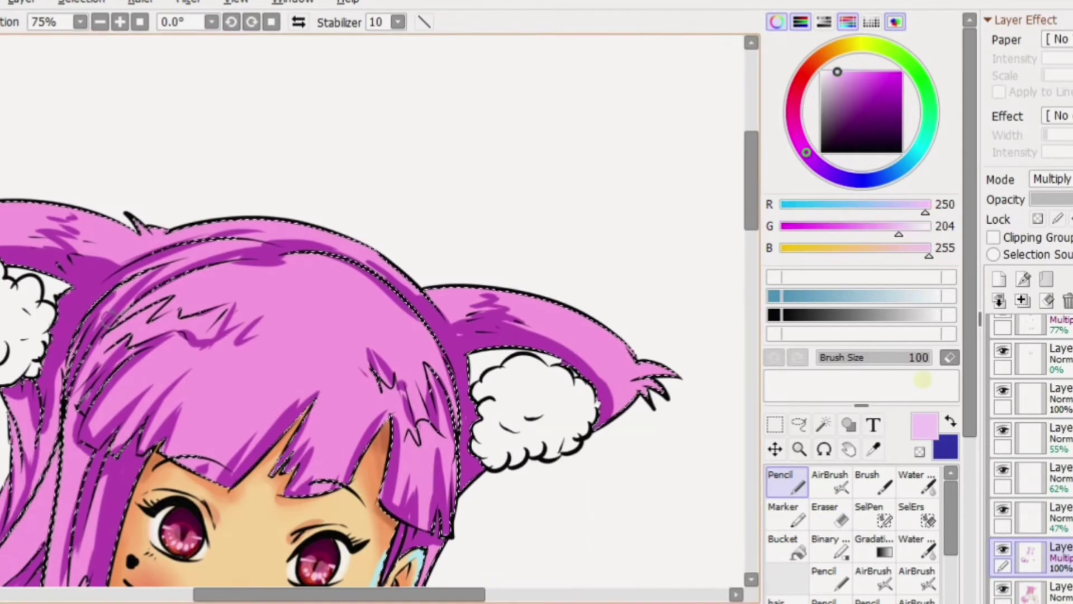
left_click(833, 103)
left_click(999, 278)
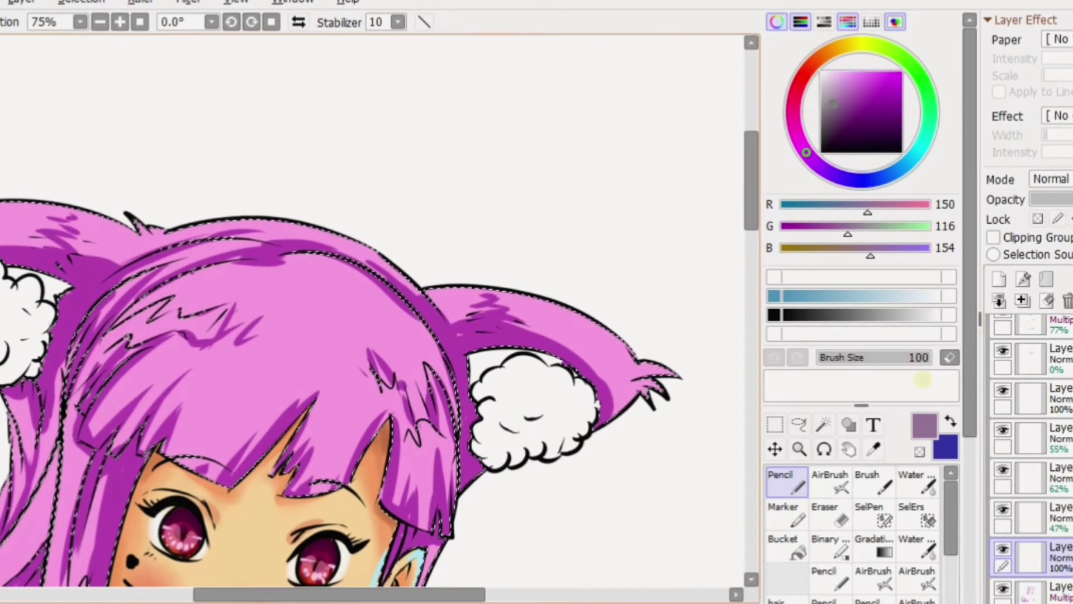
left_click_drag(89, 369, 183, 299)
left_click(833, 72)
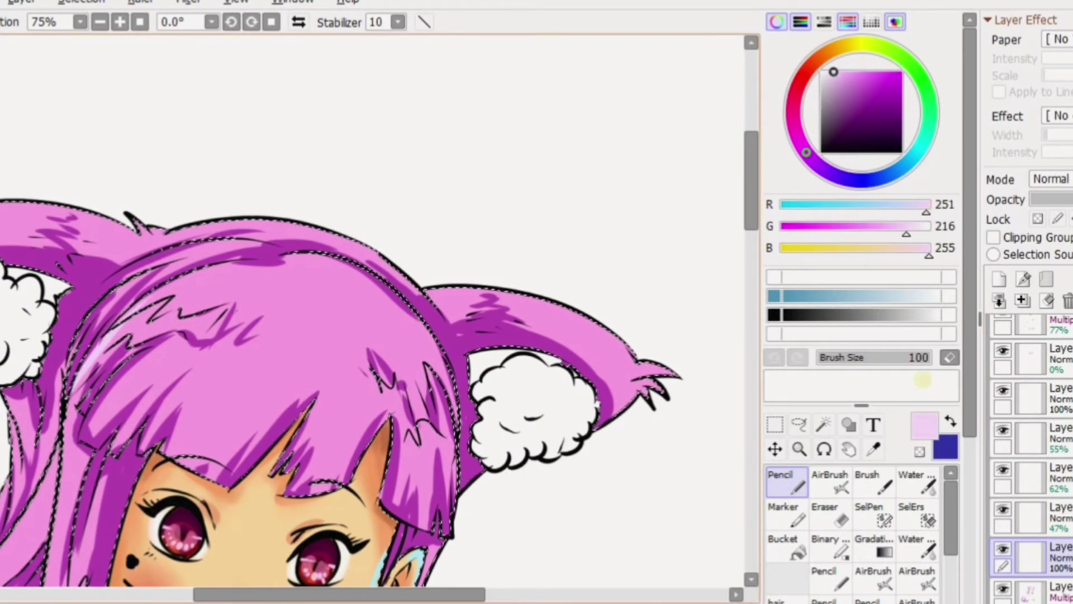
mouse_move(90, 369)
left_mouse_down()
mouse_move(206, 299)
mouse_move(422, 423)
left_mouse_up()
- Pencil pure white highlight streaks over the bangs, the crown edge and the animal ears
scroll(739, 318, "down", 5)
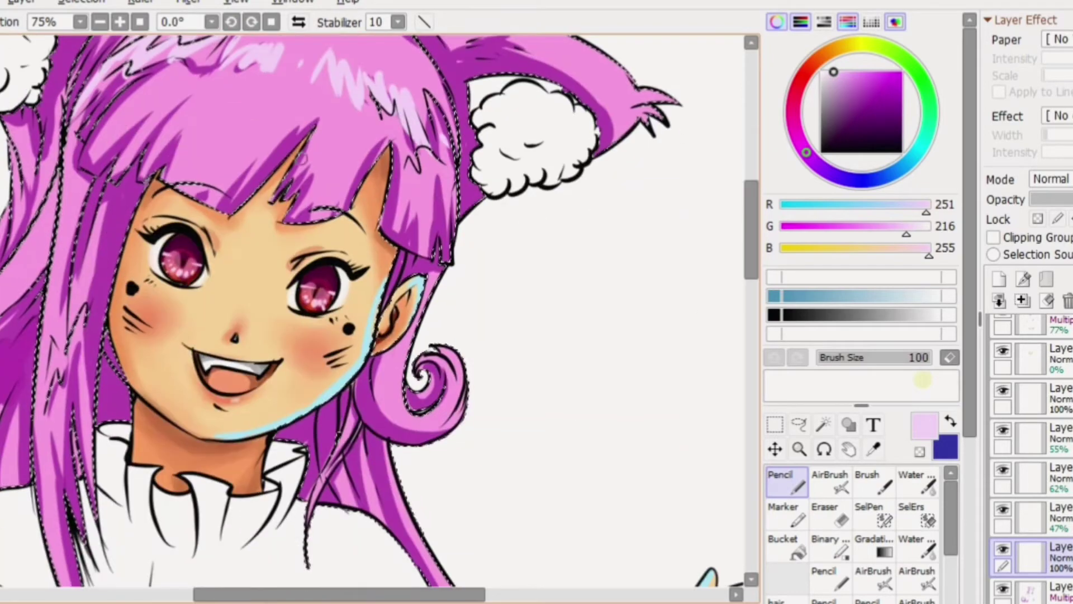
scroll(519, 168, "up", 2)
left_click(821, 72)
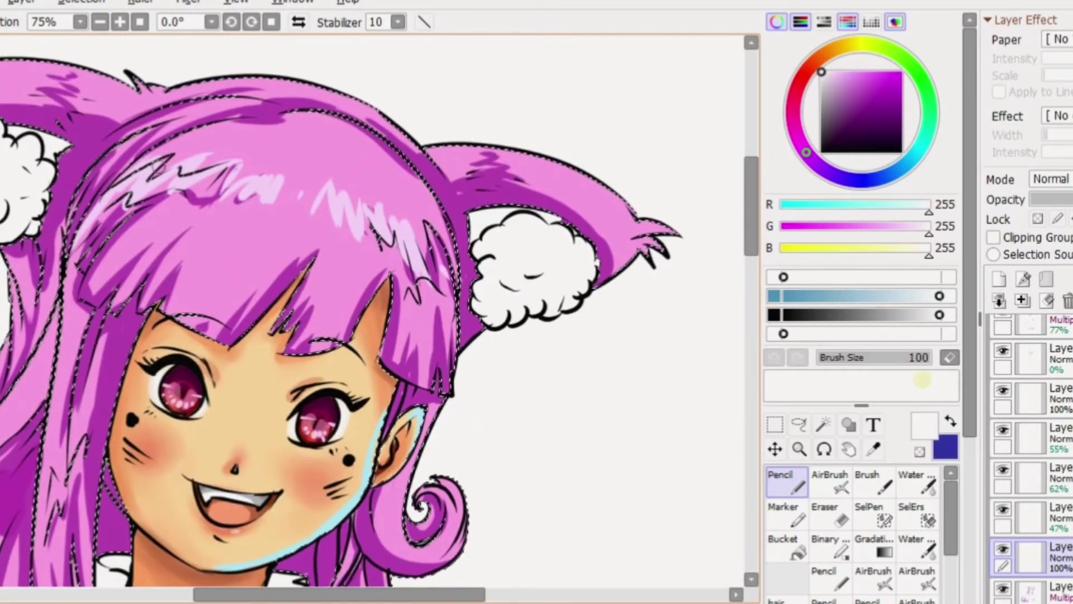
mouse_move(151, 236)
left_mouse_down()
mouse_move(193, 242)
mouse_move(272, 176)
mouse_move(224, 268)
mouse_move(305, 175)
mouse_move(284, 224)
mouse_move(341, 209)
mouse_move(303, 234)
mouse_move(338, 234)
mouse_move(351, 191)
mouse_move(365, 205)
mouse_move(335, 272)
mouse_move(339, 200)
left_mouse_up()
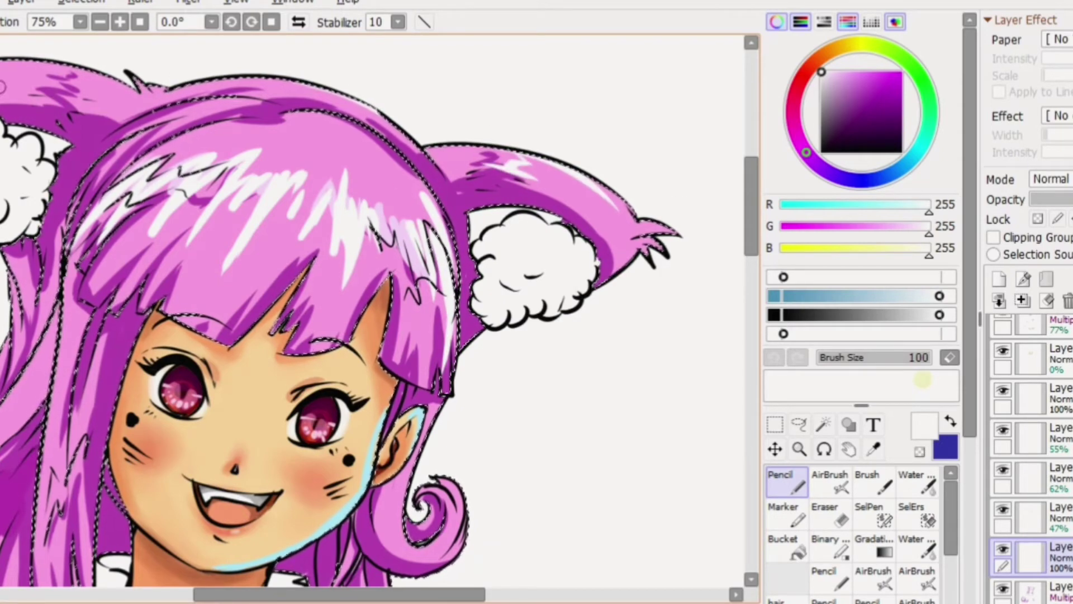
- Brush soft light pink RGB 249, 189, 255 highlights onto the curled lock and the long hair beside the face
scroll(390, 266, "down", 5)
scroll(389, 265, "up", 2)
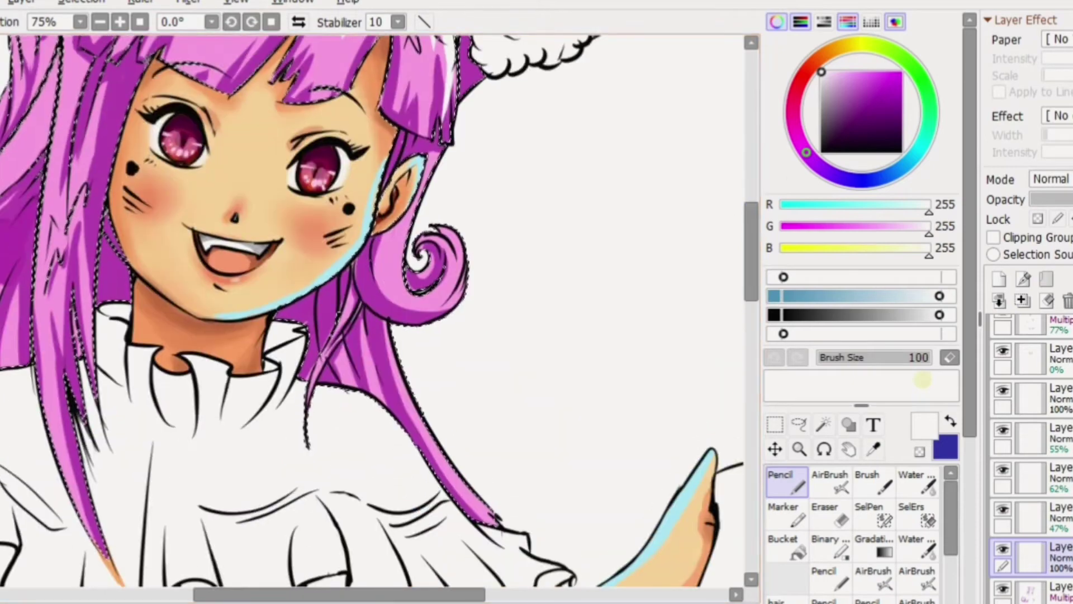
left_click(389, 265, "alt")
key("b")
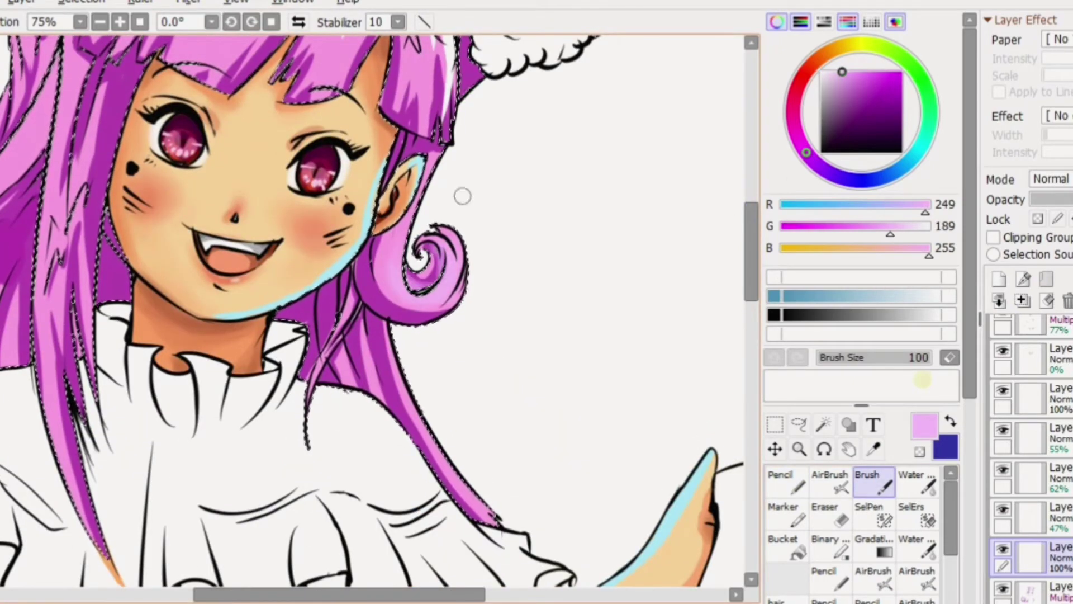
left_click_drag(33, 73, 59, 243)
- Brush soft pink-violet RGB 244, 139, 255 light onto the lower tips of the bangs
scroll(231, 274, "up", 4)
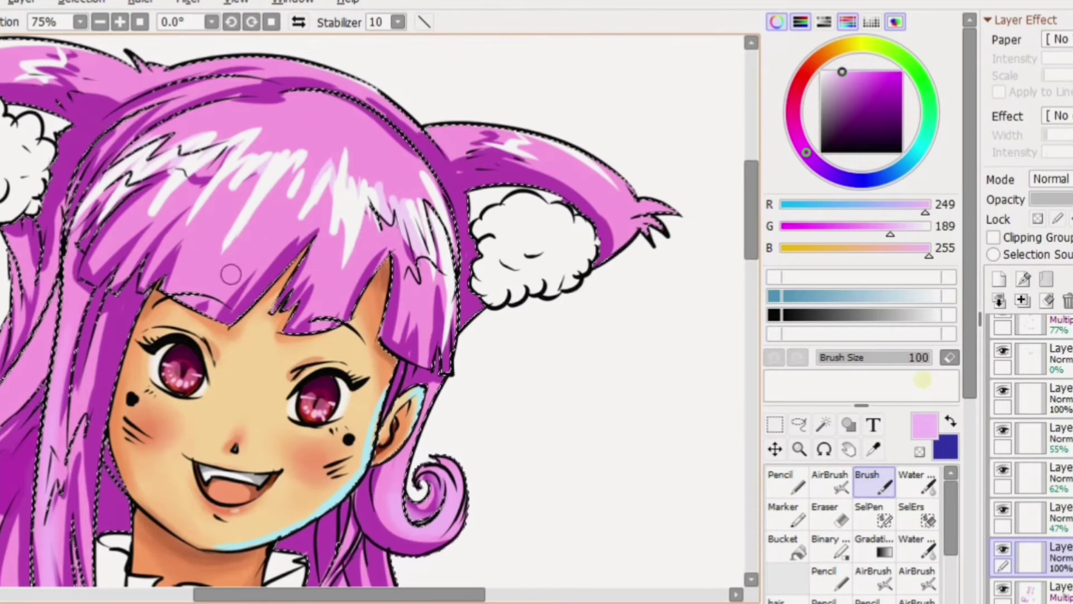
left_click(218, 301, "alt")
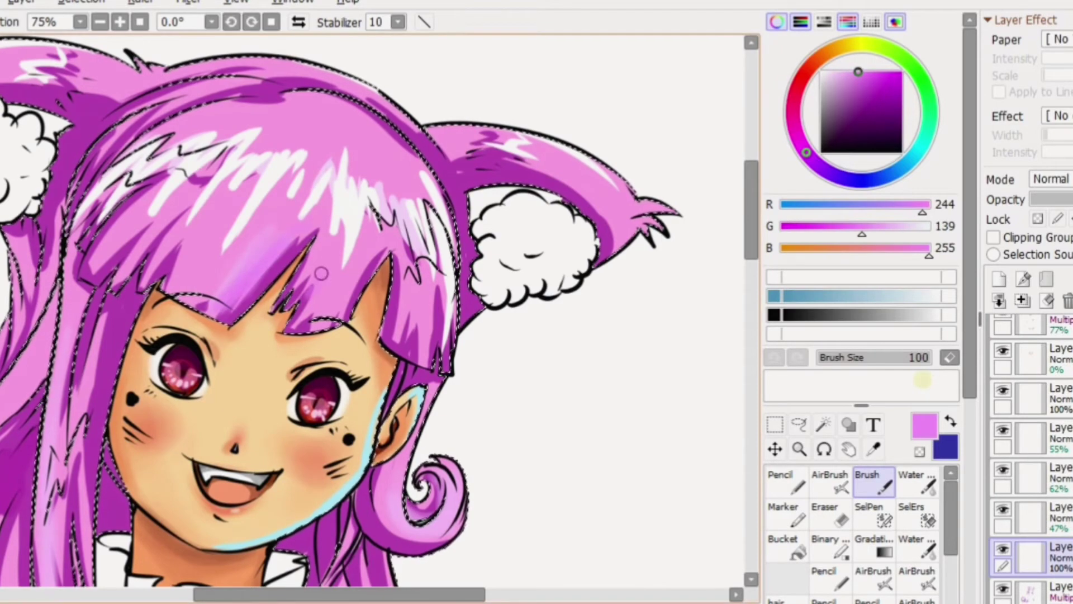
left_click_drag(319, 271, 379, 244)
- Sample pink RGB 246, 163, 255 and brush soft light along the animal ear beside the curled lock
left_click_drag(526, 140, 660, 218)
left_click(565, 162, "alt")
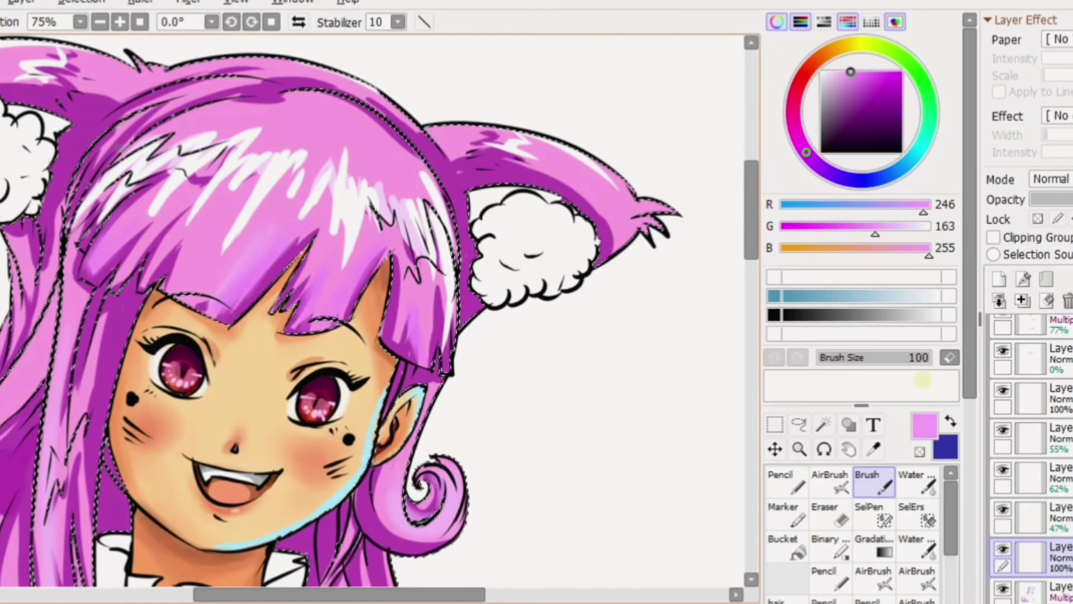
mouse_move(531, 140)
left_mouse_down()
mouse_move(597, 209)
mouse_move(660, 212)
left_mouse_up()
left_click_drag(576, 195, 660, 257)
left_click_drag(565, 145, 660, 201)
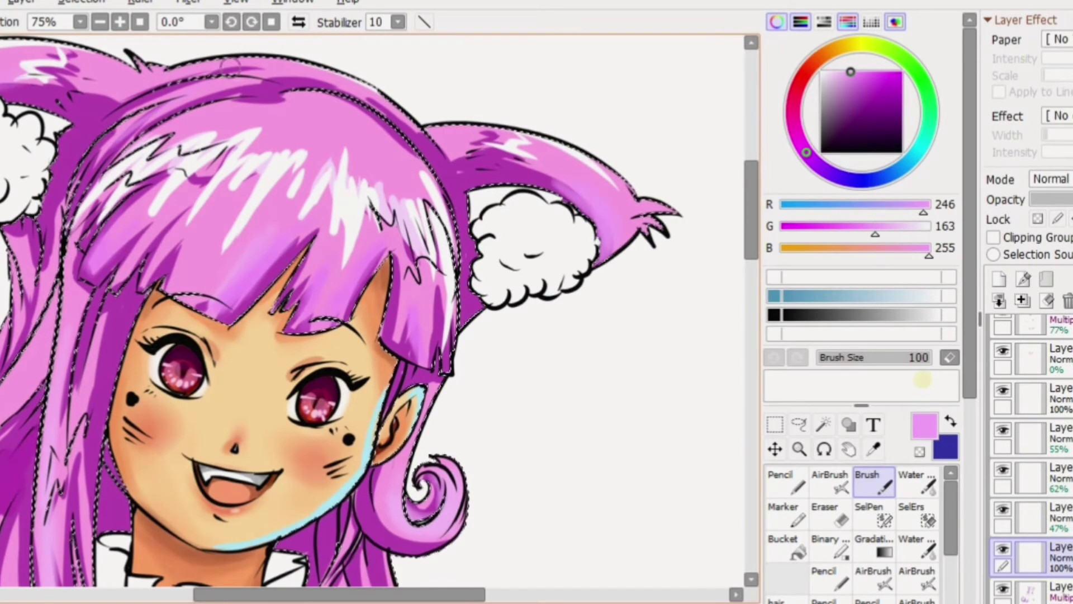
- Brush soft pink and purple tones along the curled tail to blend its shadows with the base colour
scroll(597, 209, "down", 1)
scroll(374, 310, "down", 20)
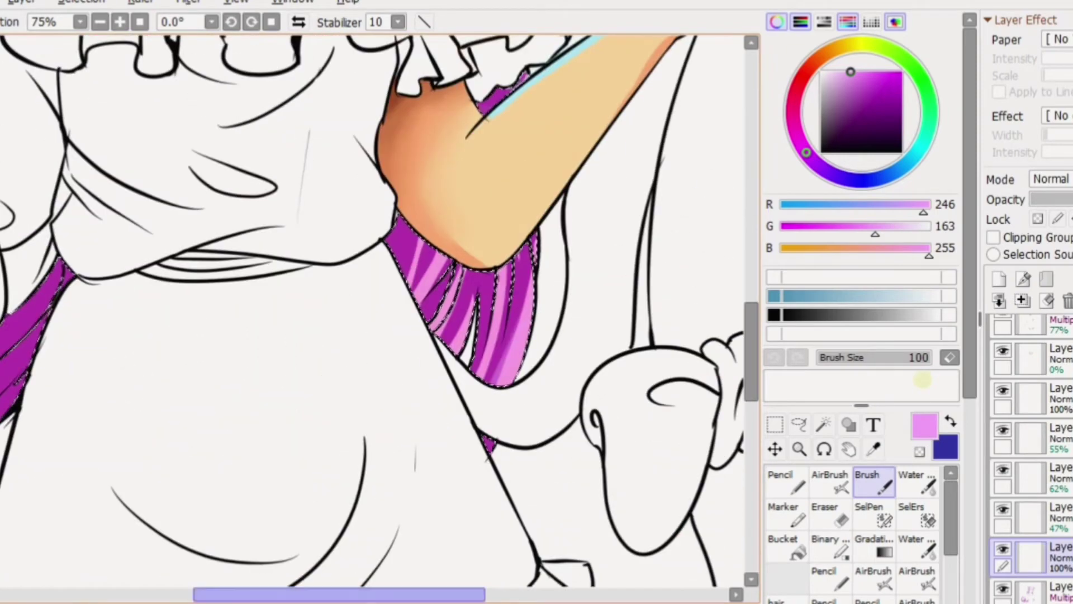
scroll(375, 310, "left", 6)
key("c")
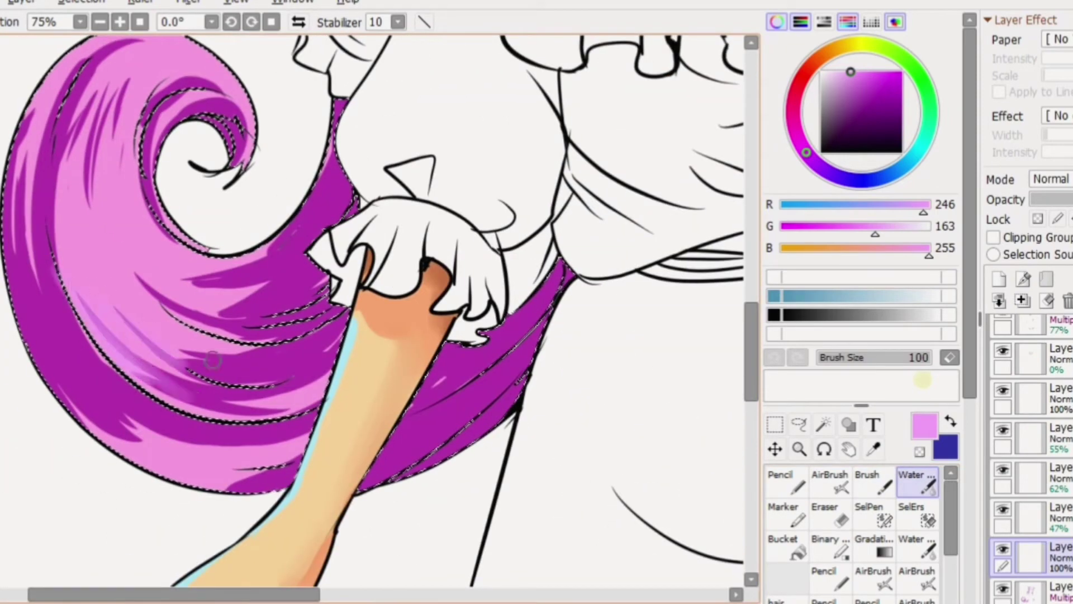
key("Escape")
key("b")
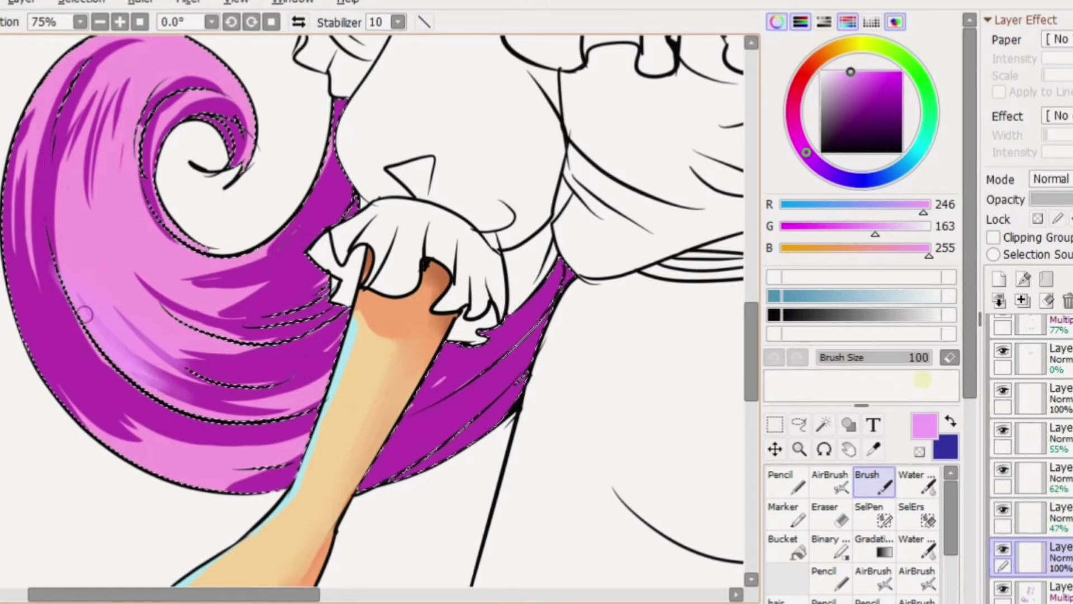
mouse_move(174, 351)
left_mouse_down()
mouse_move(165, 324)
mouse_move(222, 345)
mouse_move(82, 258)
mouse_move(208, 301)
mouse_move(195, 317)
mouse_move(100, 115)
left_mouse_up()
left_click(100, 115, "alt")
mouse_move(167, 380)
left_mouse_down()
mouse_move(71, 239)
mouse_move(184, 346)
mouse_move(74, 210)
mouse_move(84, 230)
mouse_move(218, 280)
mouse_move(149, 257)
mouse_move(107, 165)
mouse_move(206, 448)
mouse_move(224, 447)
mouse_move(317, 369)
mouse_move(184, 234)
mouse_move(252, 413)
mouse_move(73, 436)
mouse_move(146, 145)
mouse_move(196, 335)
mouse_move(112, 291)
left_mouse_up()
- Paint near-white RGB 254, 243, 255 highlight streaks along the inner curve of the curled tail
mouse_move(174, 593)
left_mouse_down()
mouse_move(209, 594)
mouse_move(100, 593)
left_mouse_up()
left_click(825, 72)
left_click(782, 481)
left_click(872, 480)
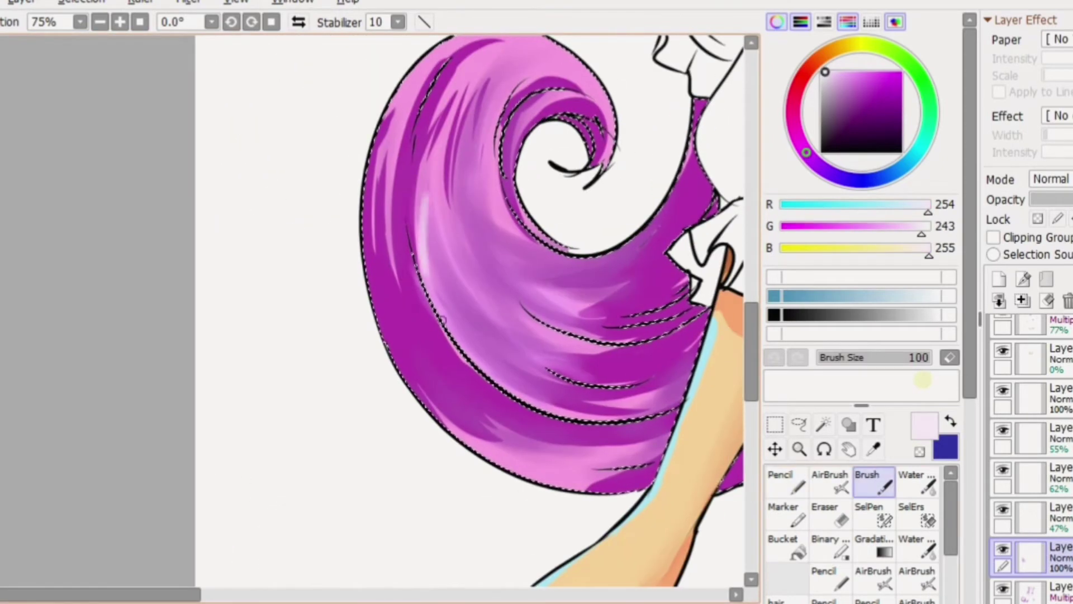
mouse_move(423, 173)
left_mouse_down()
mouse_move(430, 225)
mouse_move(441, 160)
left_mouse_up()
left_click(782, 480)
left_click_drag(464, 257, 448, 160)
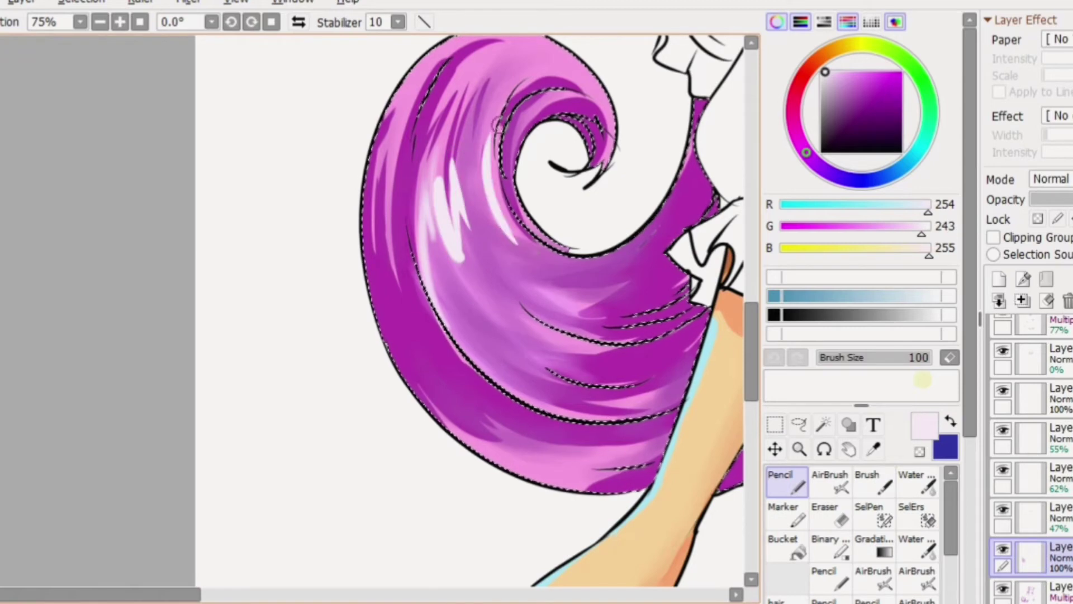
left_click_drag(565, 436, 682, 397)
left_click_drag(503, 107, 453, 45)
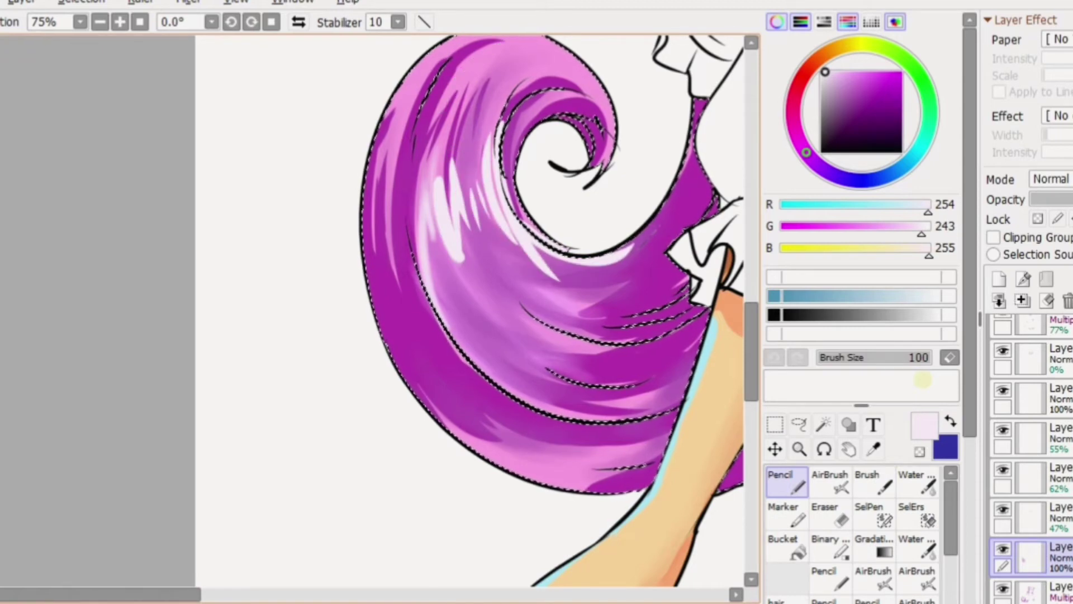
- Paint near-white RGB 254, 243, 255 highlight streaks on the tail's curled tip and along its outer edge
mouse_move(536, 42)
left_mouse_down()
mouse_move(476, 65)
mouse_move(545, 42)
left_mouse_up()
mouse_move(610, 78)
left_mouse_down()
mouse_move(568, 103)
mouse_move(593, 107)
left_mouse_up()
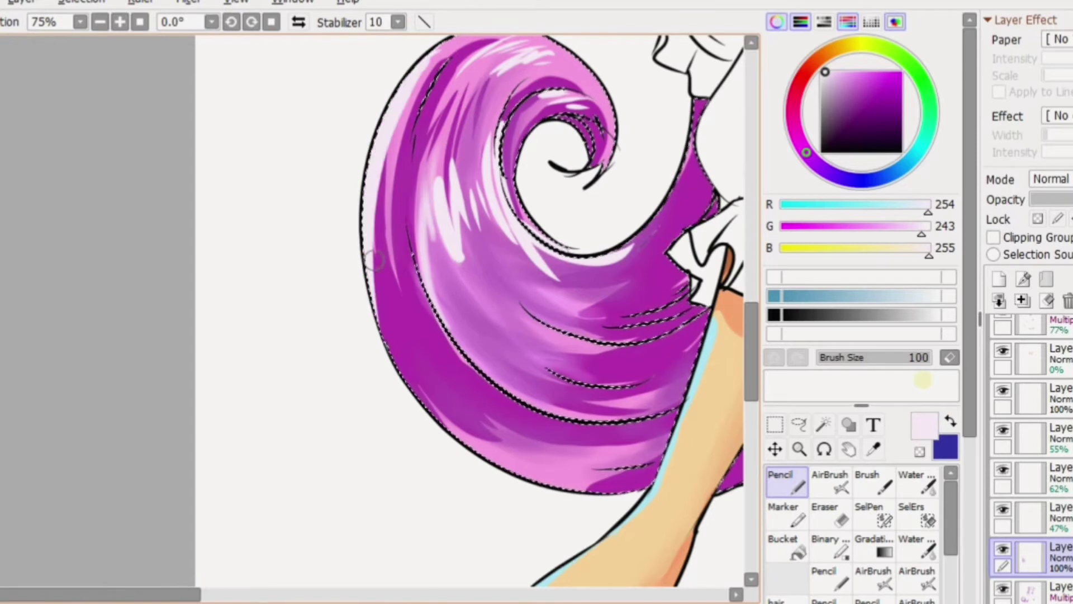
scroll(721, 260, "up", 5)
scroll(721, 260, "down", 7)
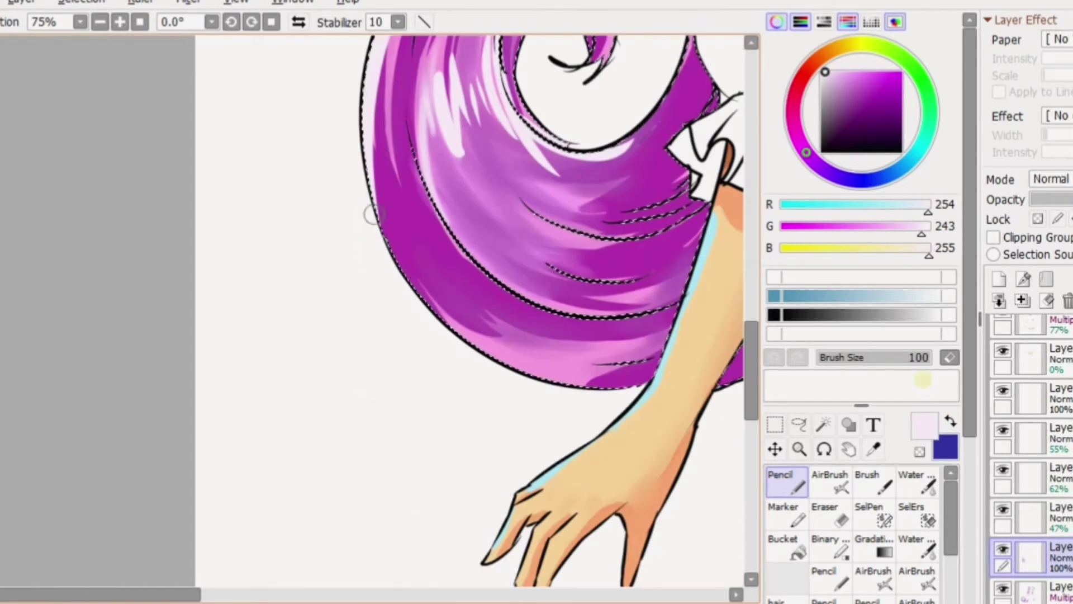
- Continue the near-white highlights along the tail's lower outer edge and add short streaks across its lower bands
scroll(570, 383, "right", 4)
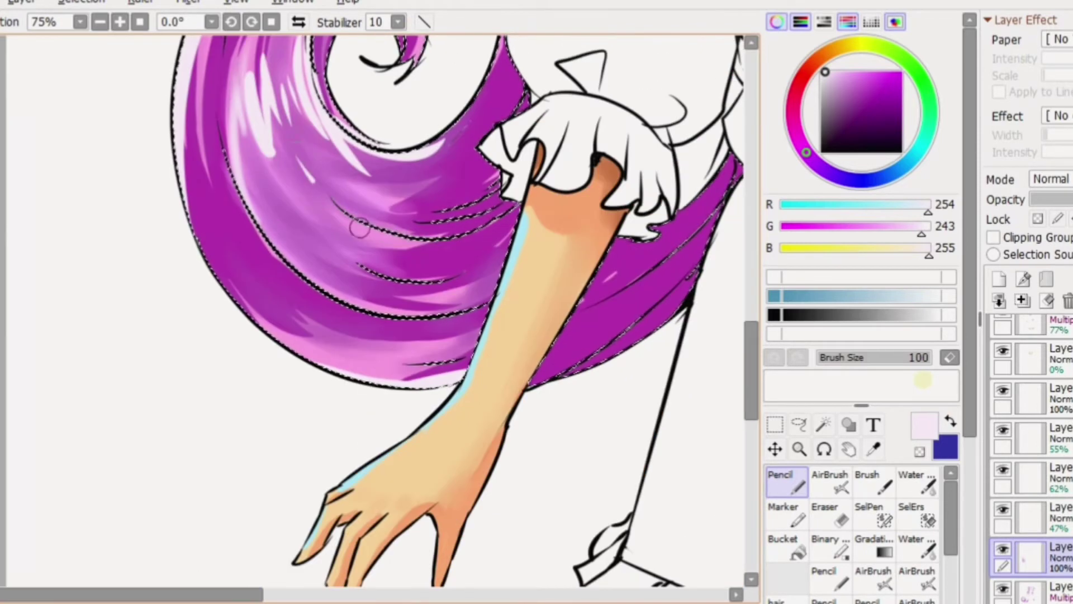
left_click_drag(322, 157, 296, 207)
left_click_drag(294, 272, 258, 327)
left_click_drag(290, 291, 271, 333)
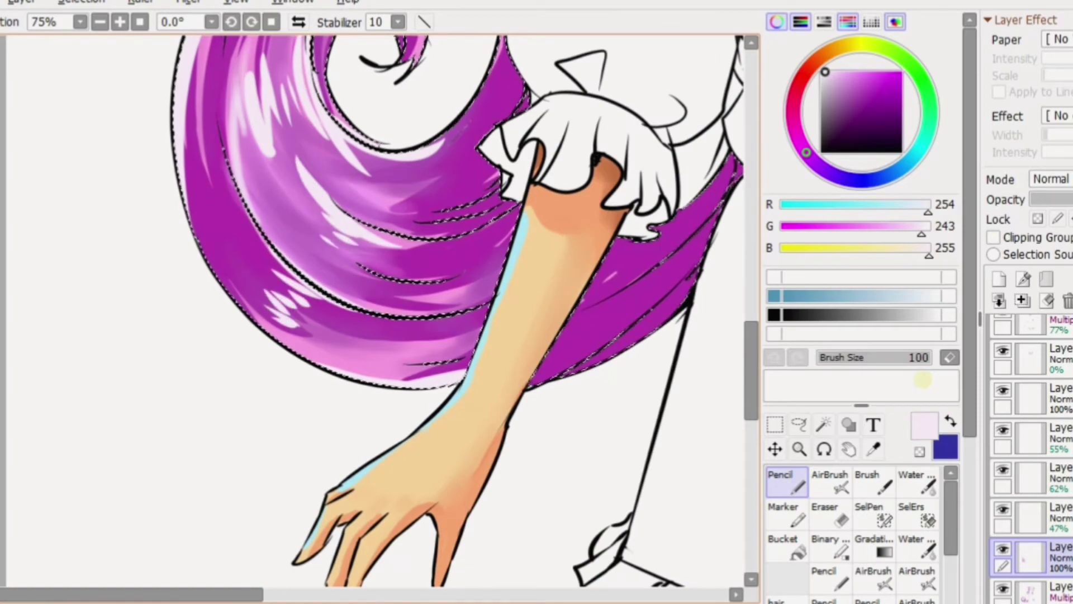
scroll(727, 336, "up", 2)
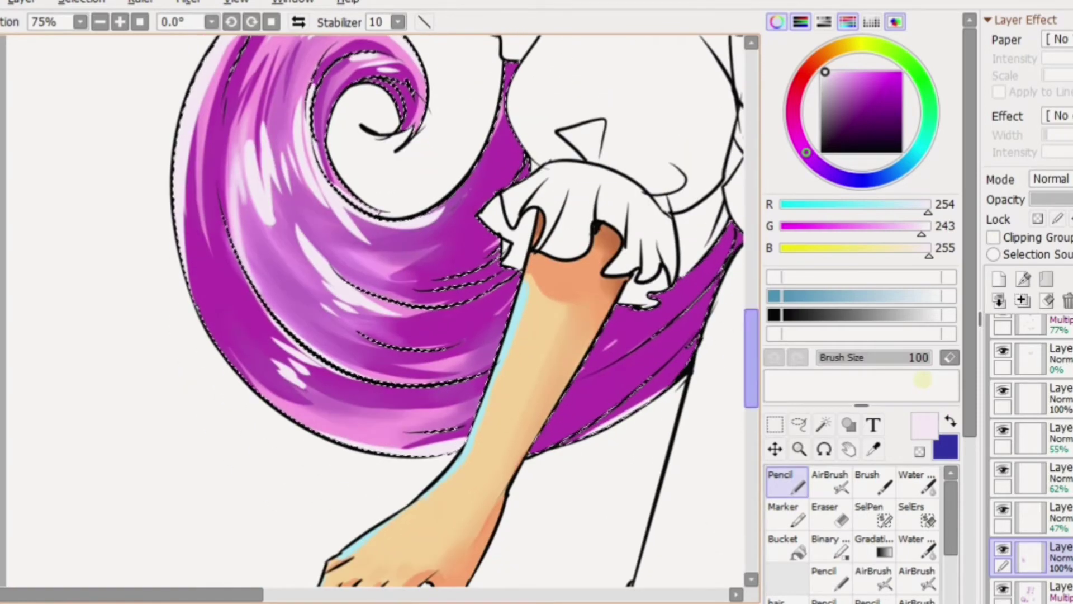
- Paint near-white highlight strands down the long hair on both sides of the face and over the shoulder
scroll(391, 421, "up", 10)
scroll(543, 289, "right", 5)
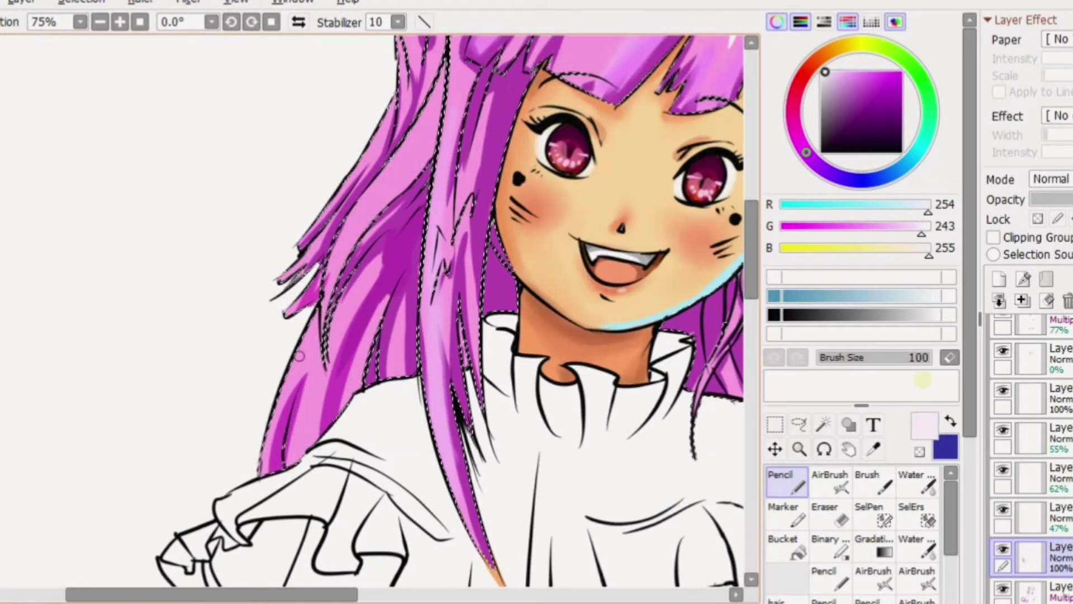
left_click_drag(402, 148, 336, 245)
left_click_drag(455, 218, 437, 263)
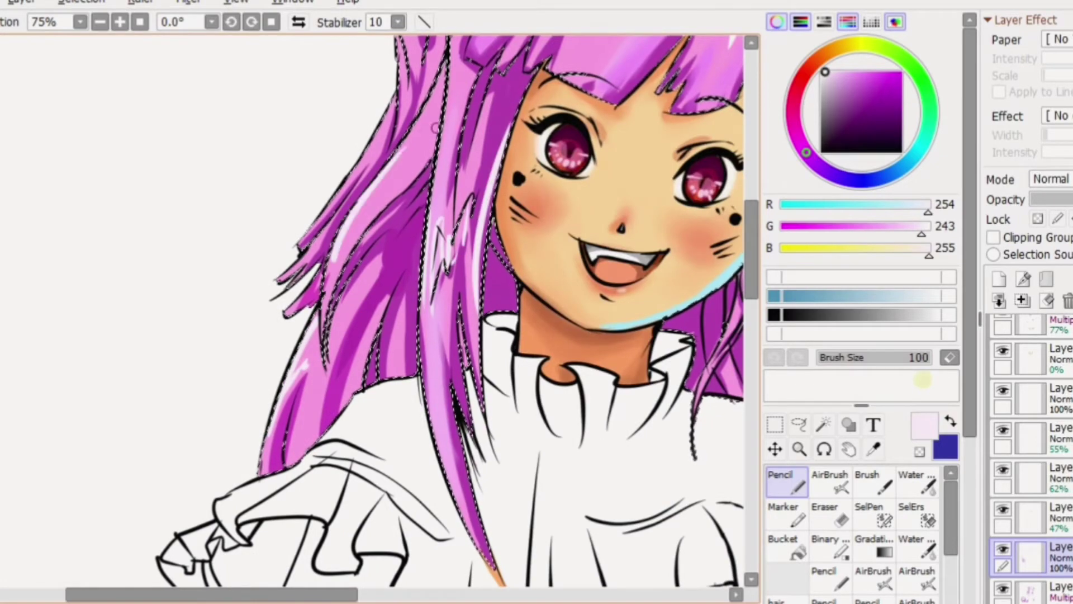
left_click_drag(375, 218, 317, 365)
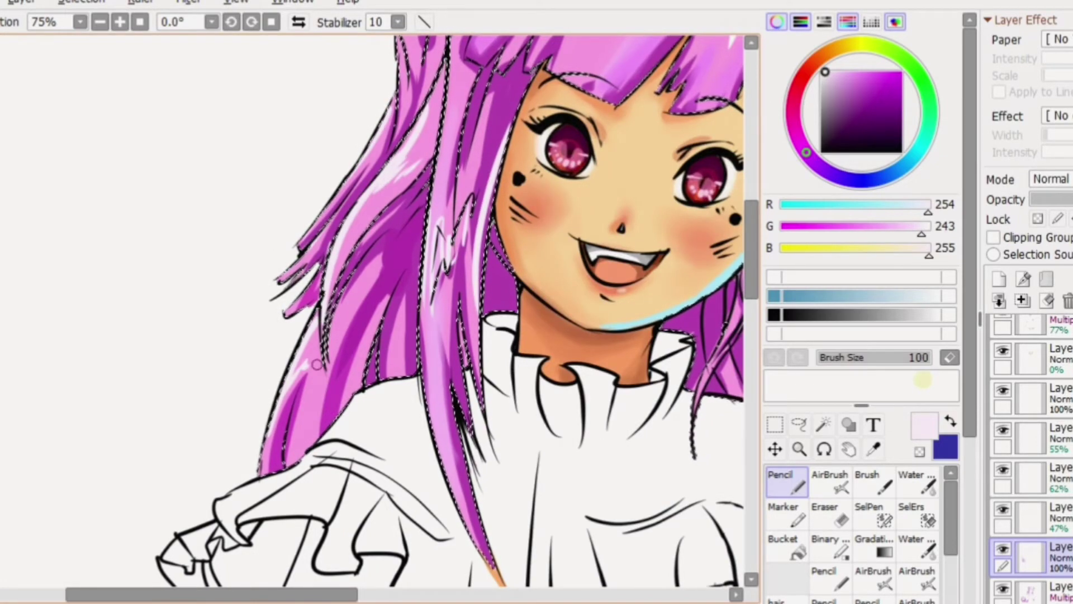
scroll(335, 357, "up", 3)
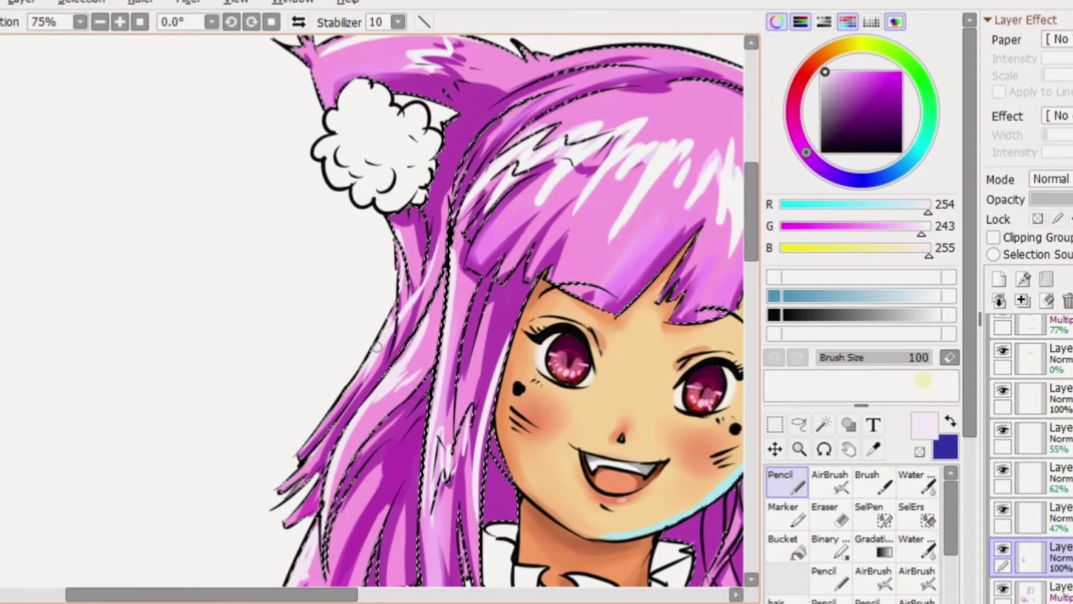
scroll(377, 346, "right", 5)
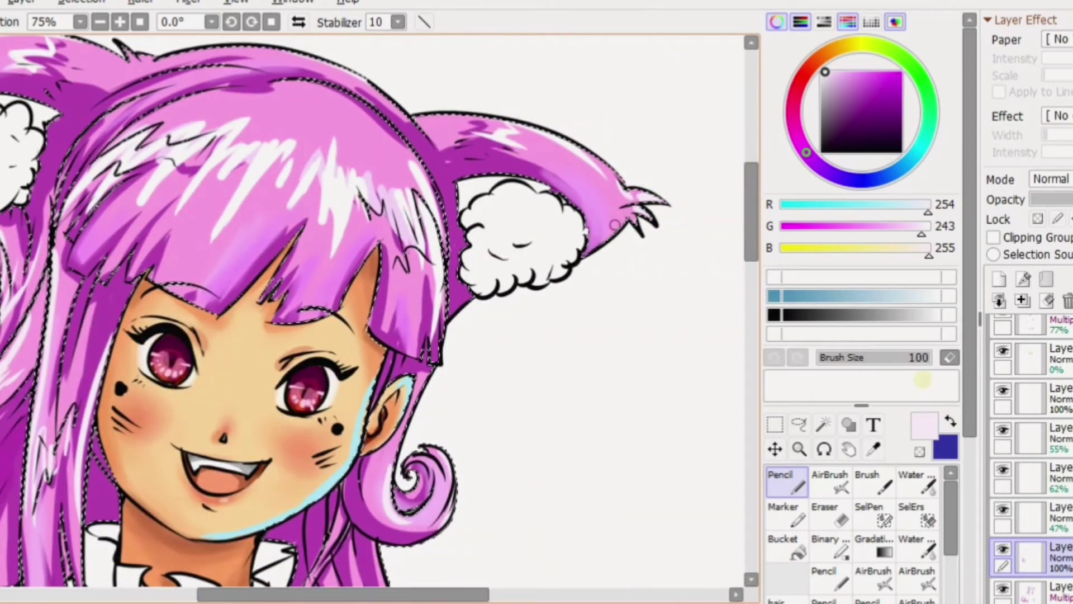
scroll(503, 221, "down", 5)
- With the Brush, sample pale pink RGB 252, 222, 255 and soften the lower ends of the bangs' highlights
left_click(342, 253, "alt")
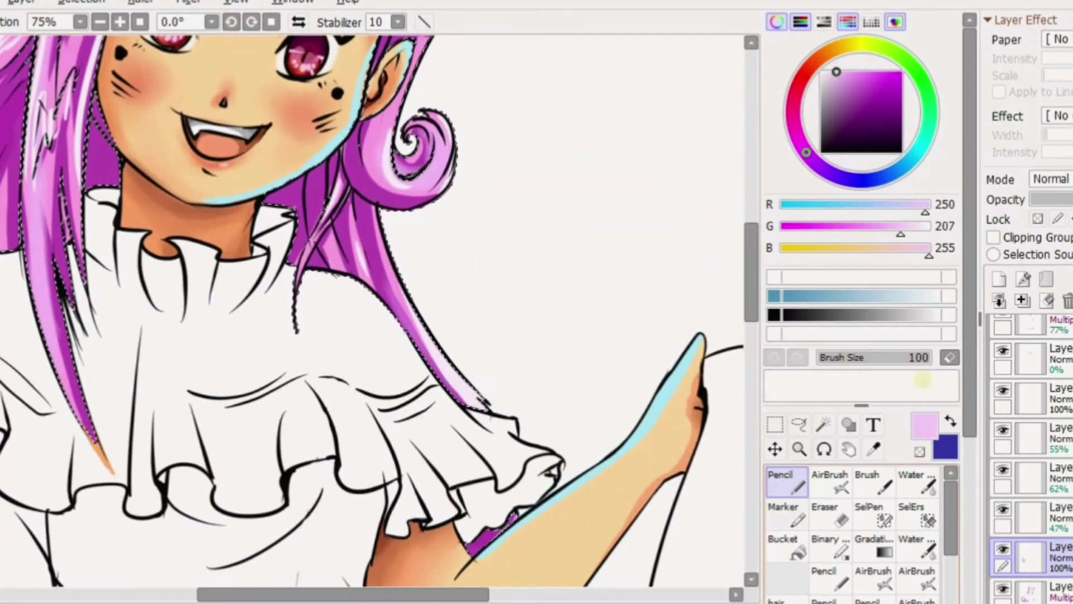
key("b")
left_click(369, 128, "alt")
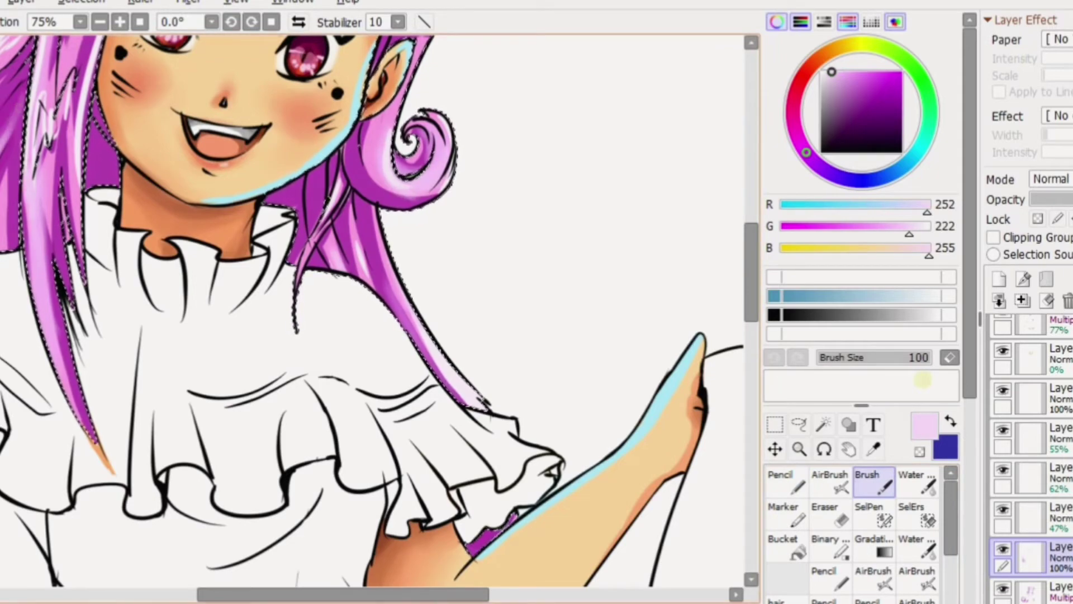
scroll(576, 194, "up", 4)
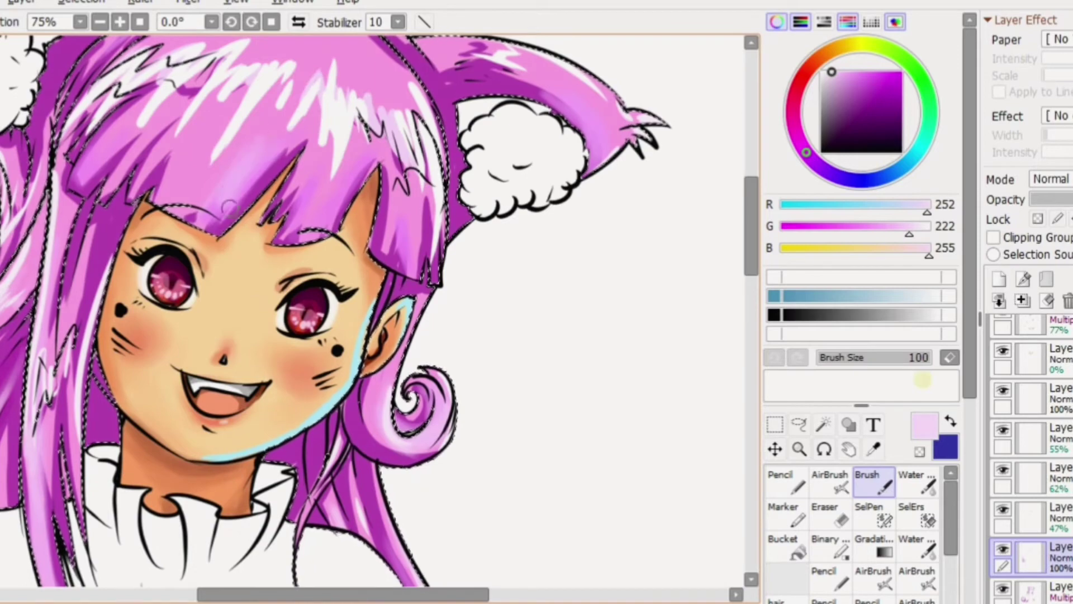
mouse_move(242, 139)
left_mouse_down()
mouse_move(267, 94)
mouse_move(294, 141)
left_mouse_up()
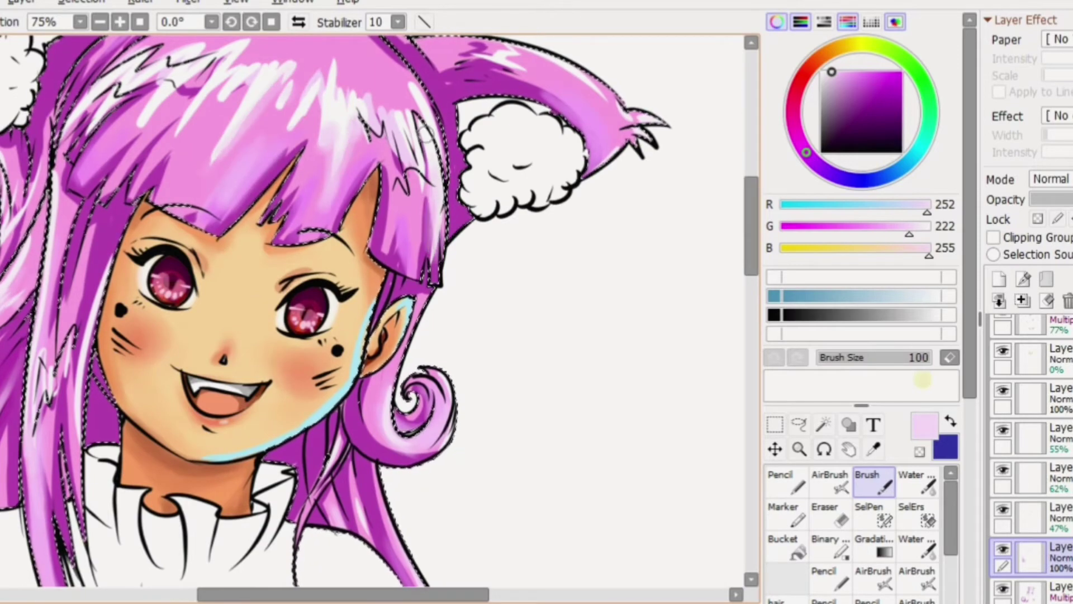
- Sample dark purple RGB 83, 7, 91 and brush deep shadows into the hair behind the face and neck
left_click(285, 447, "alt")
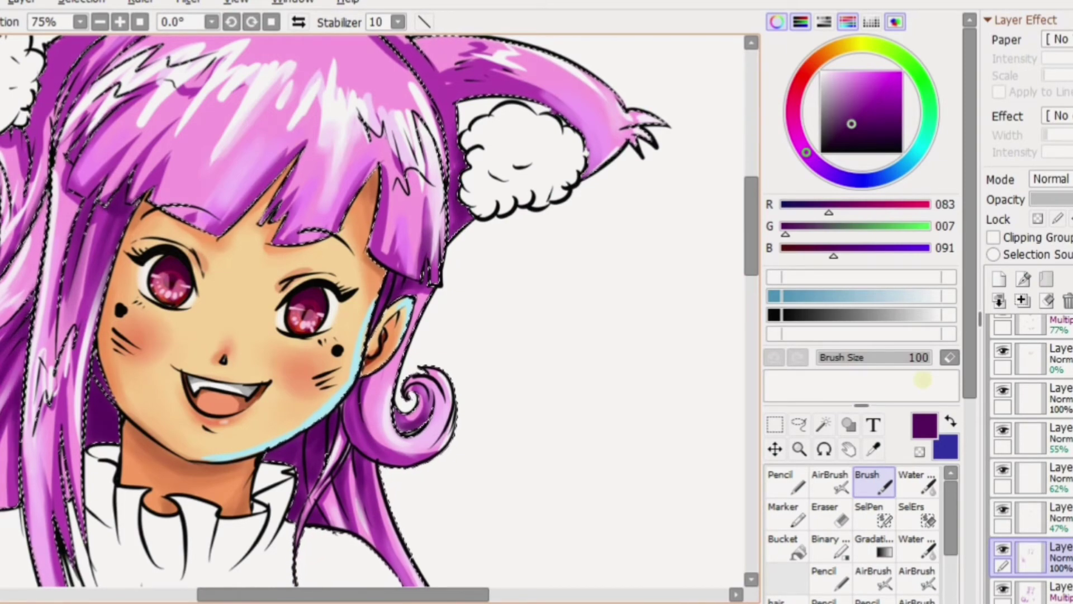
scroll(375, 310, "up", 3)
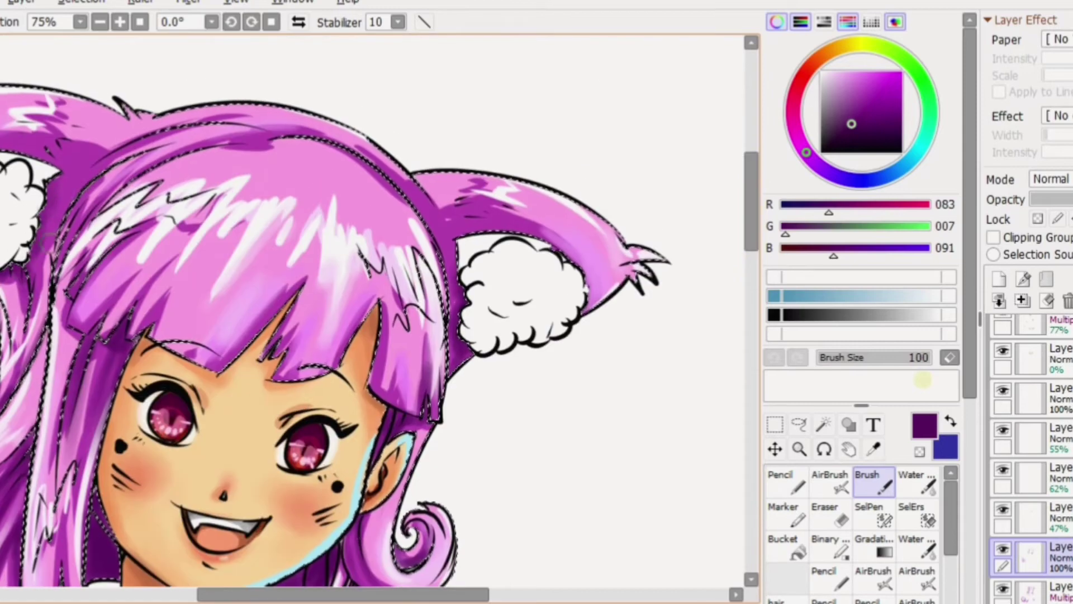
scroll(577, 219, "down", 2)
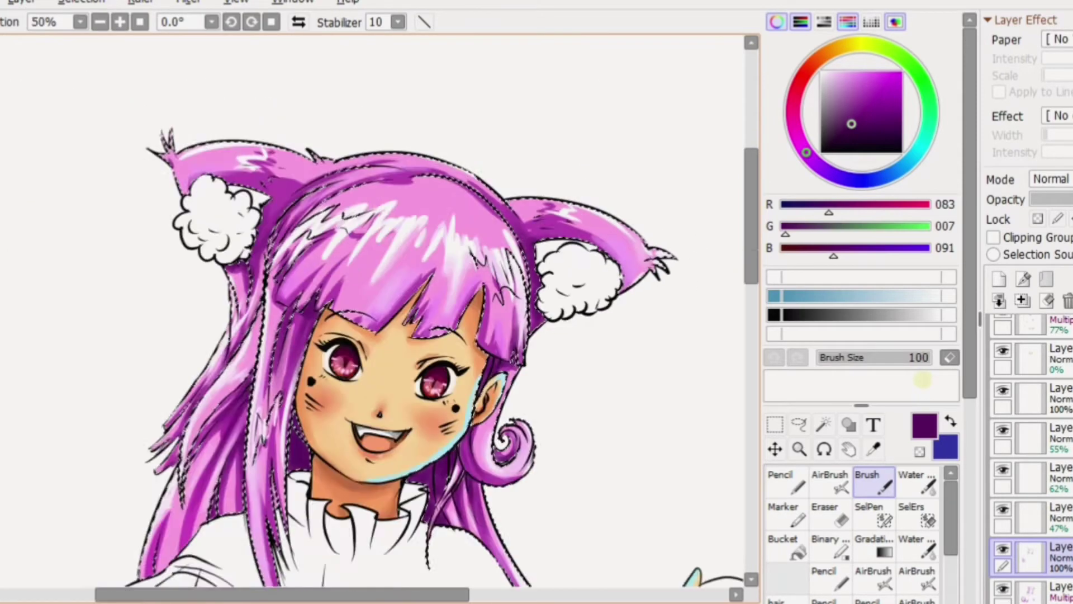
- Brush the same dark purple shadows onto the striped section below the bent elbow and the tail's base behind the sleeve
scroll(671, 392, "up", 2)
scroll(380, 307, "down", 5)
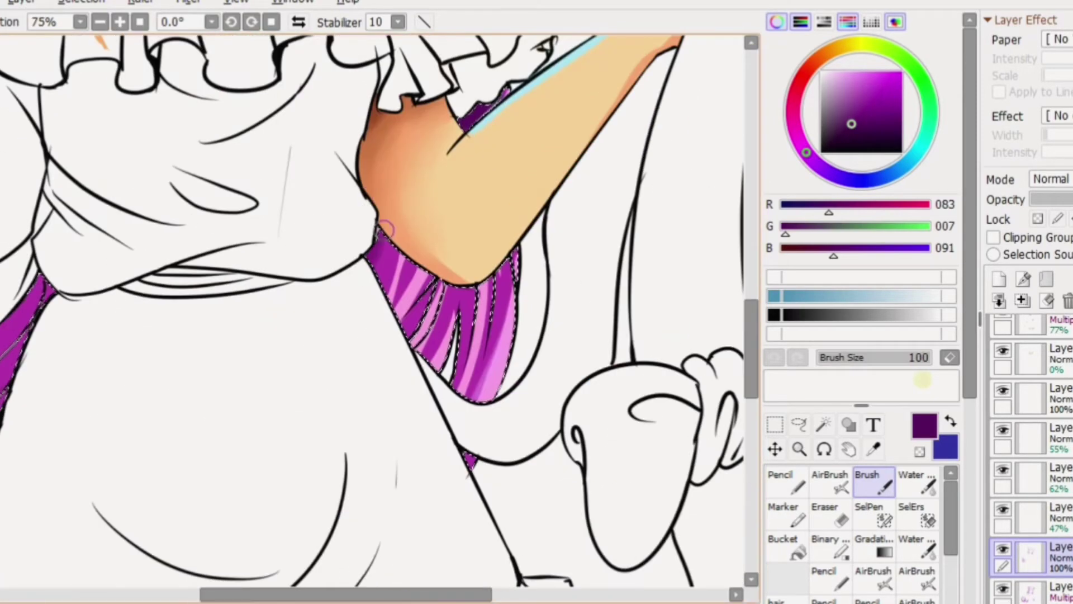
left_click_drag(509, 251, 464, 358)
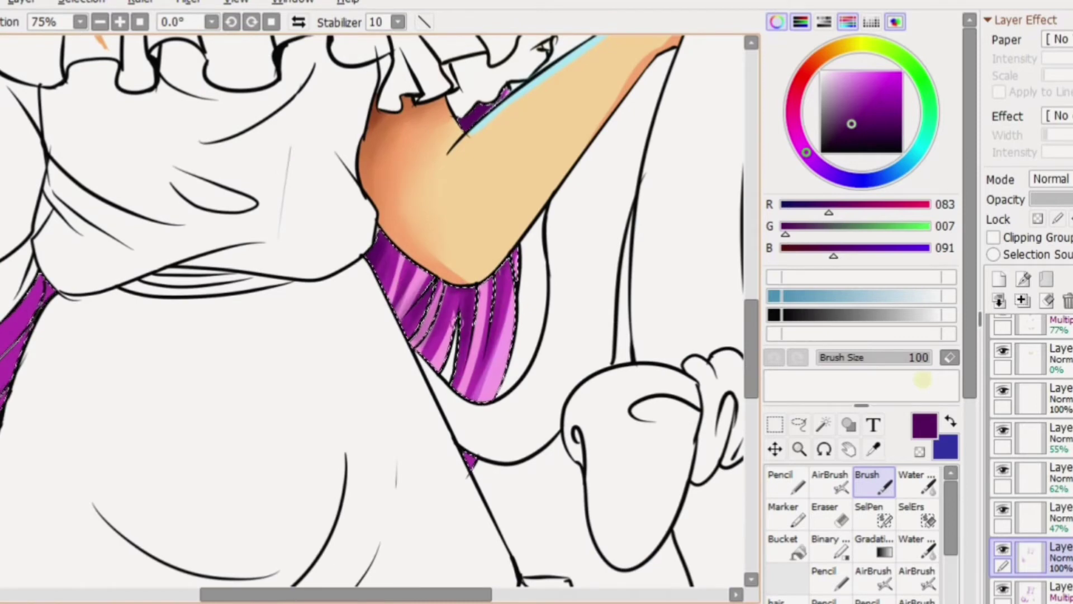
scroll(187, 204, "left", 5)
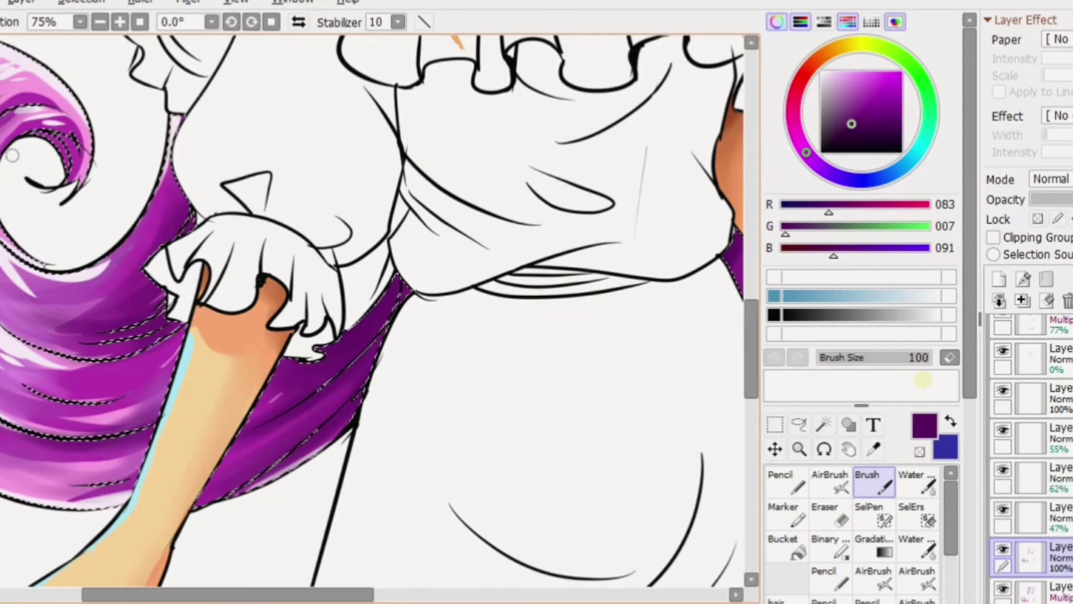
scroll(313, 452, "down", 4)
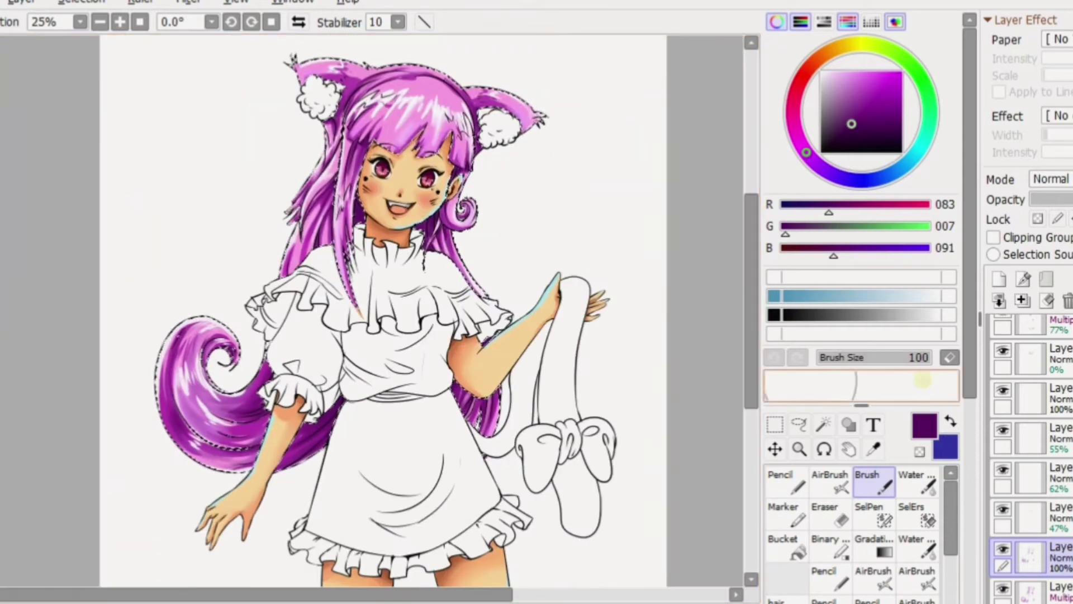
- With the Pencil, paint light cyan RGB 177, 240, 255 rim light along the animal ear, head edge and curled lock
key("n")
scroll(335, 307, "up", 1)
scroll(369, 308, "up", 3)
scroll(369, 307, "left", 3)
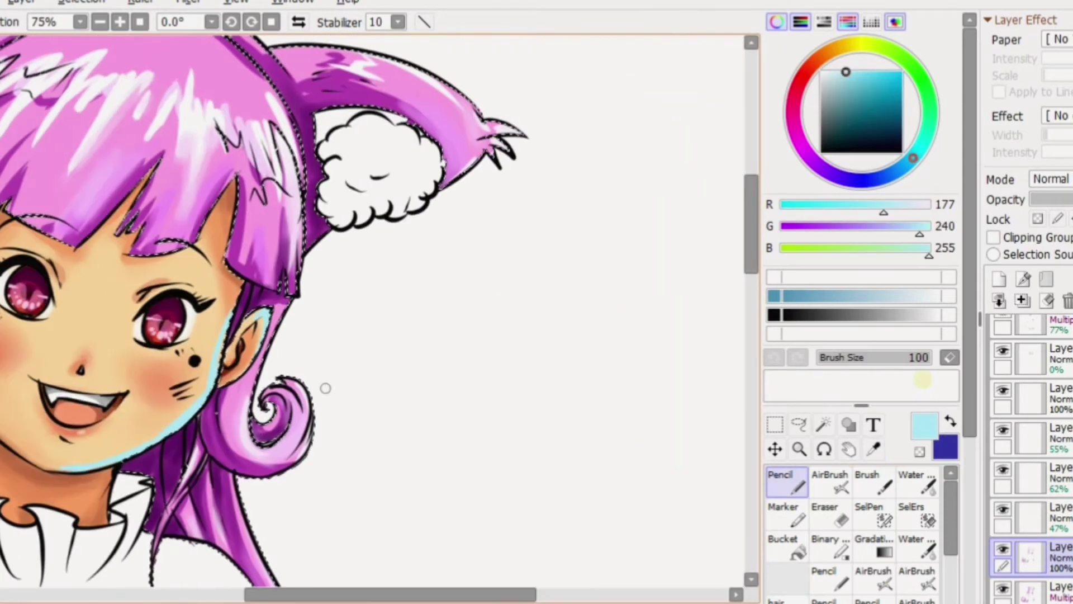
left_click_drag(294, 123, 313, 251)
left_click_drag(336, 55, 520, 134)
left_click_drag(263, 56, 302, 223)
- Add light cyan touches to the bangs' highlights and rim light along the hair lock falling over the shoulder
left_click_drag(390, 594, 324, 594)
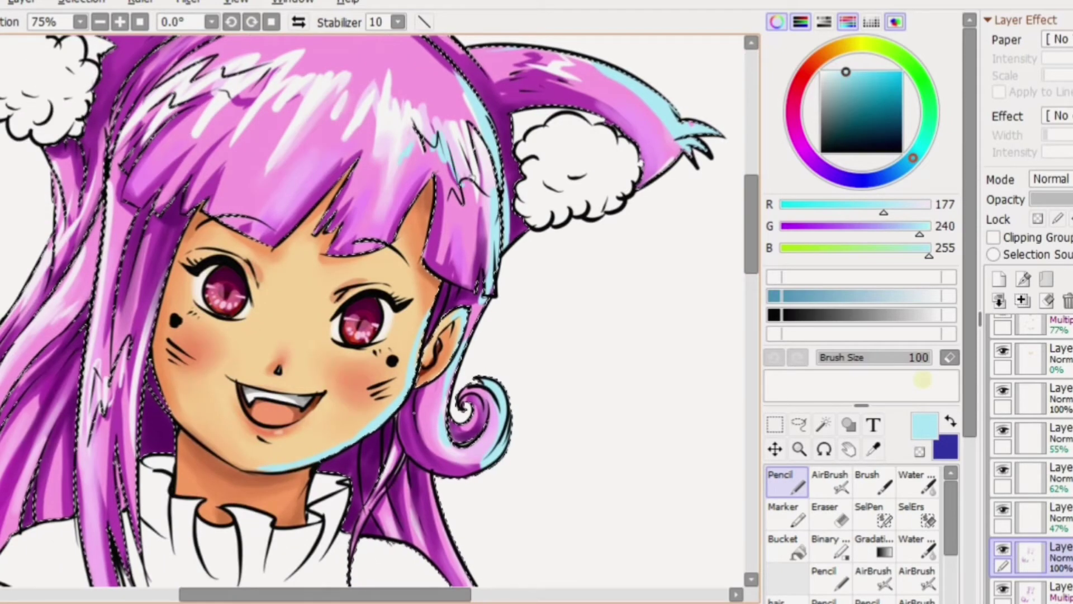
scroll(236, 200, "up", 4)
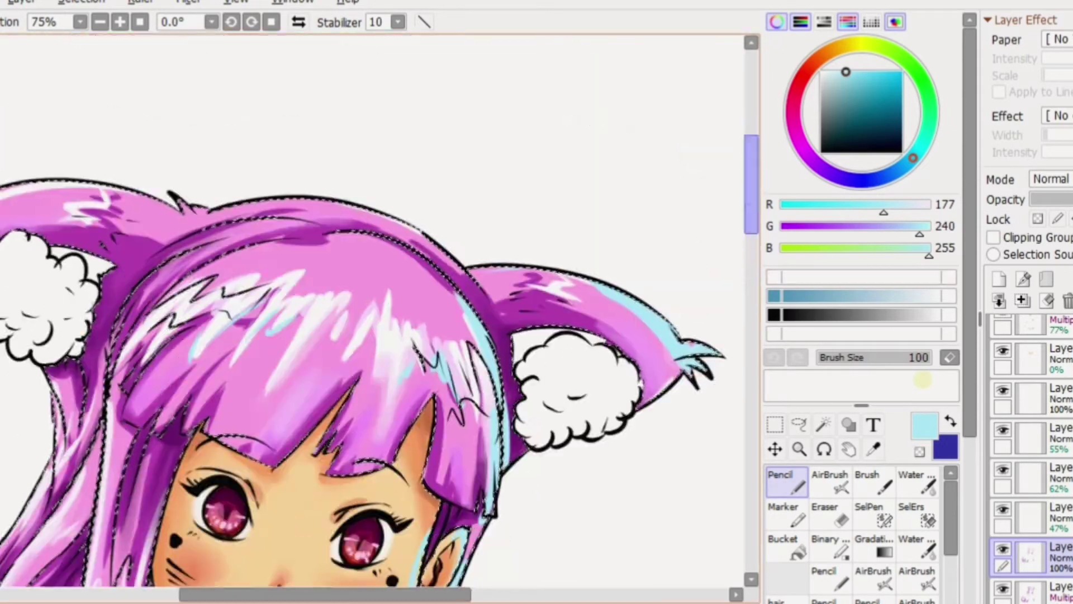
scroll(285, 385, "down", 8)
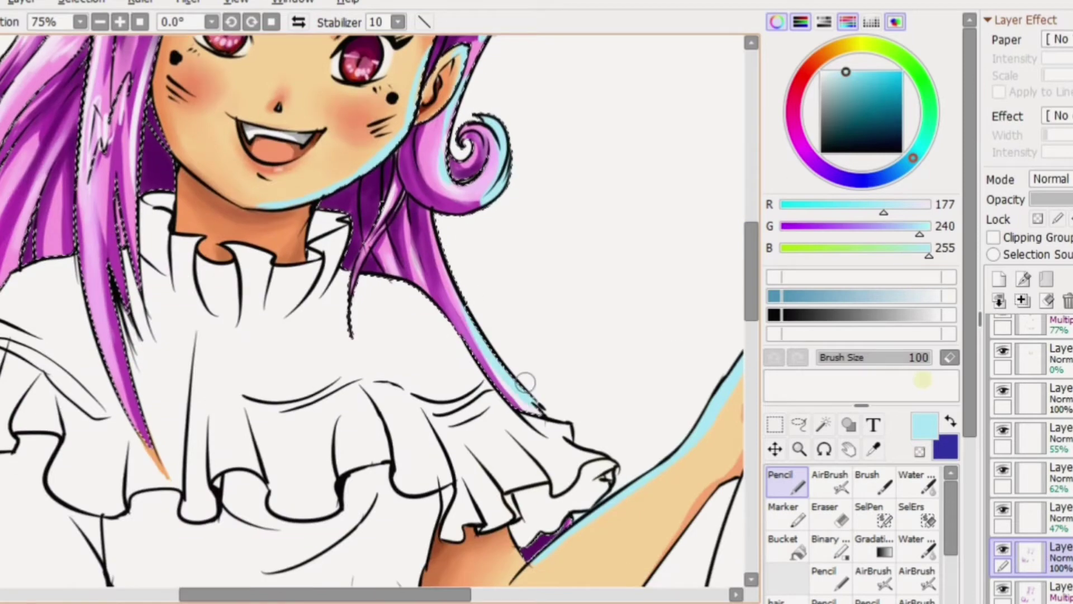
- Paint light cyan rim light along the upper outer curve and inner edge of the curled tail
scroll(606, 379, "down", 6)
left_click_drag(324, 594, 186, 594)
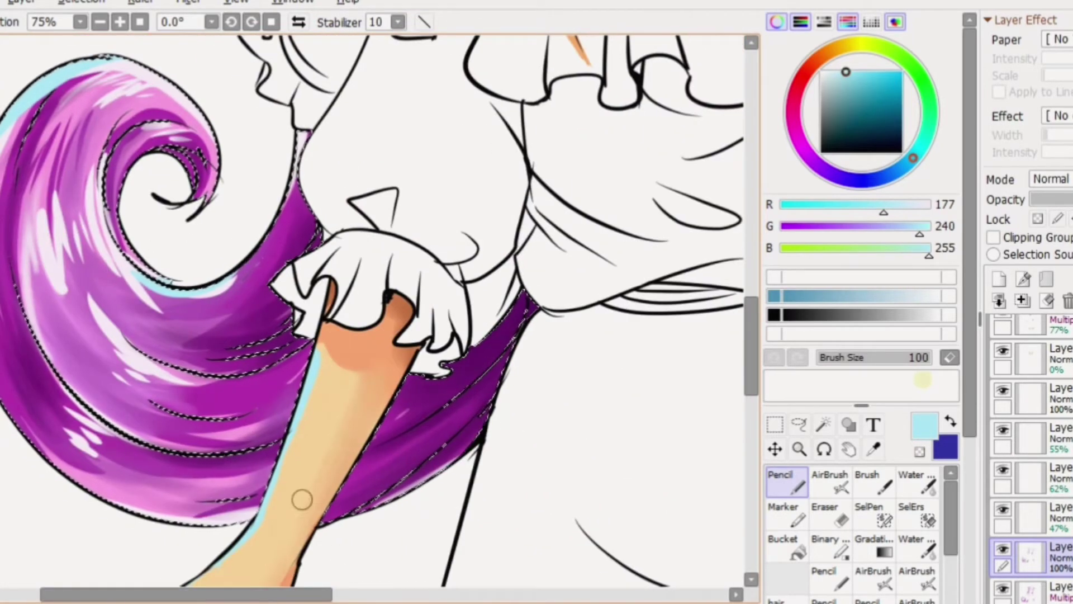
scroll(302, 498, "down", 3)
- Paint light cyan rim light on the other animal ear and along the long hair strands on that side
scroll(657, 158, "up", 3)
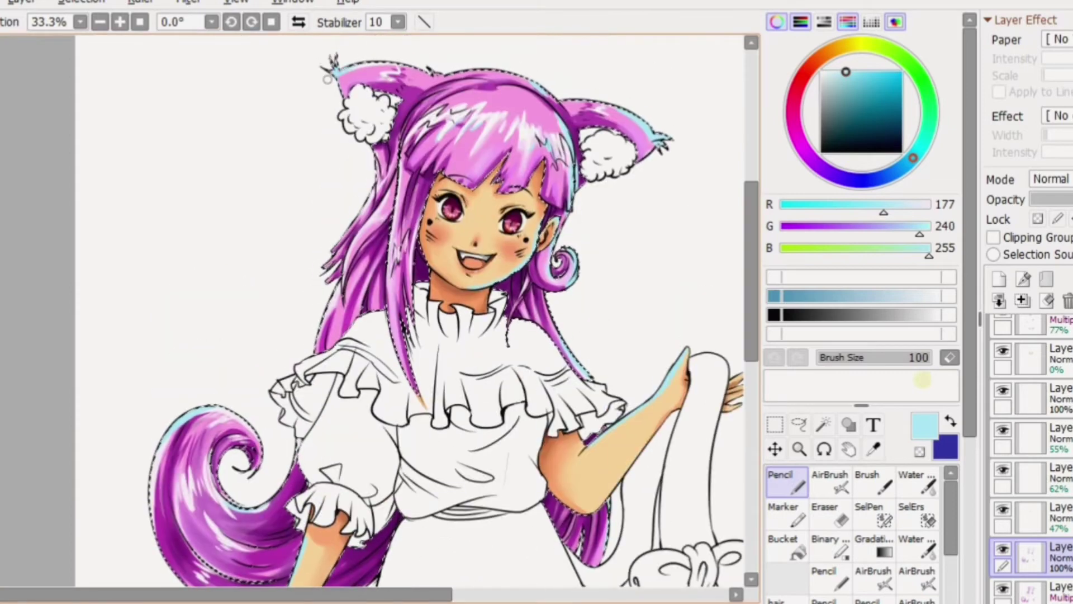
scroll(656, 158, "down", 8)
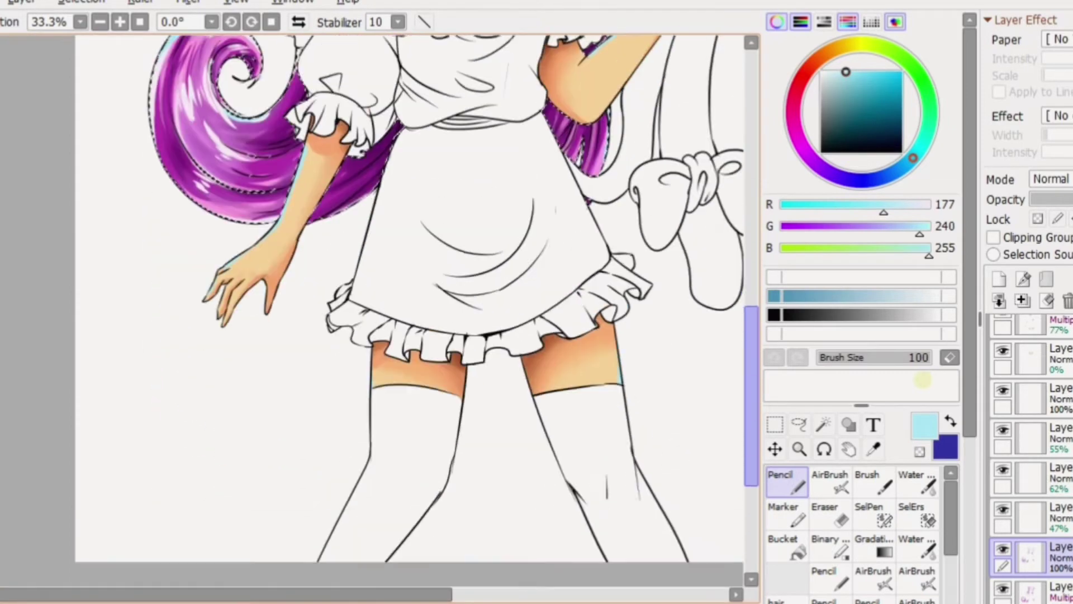
scroll(579, 197, "up", 7)
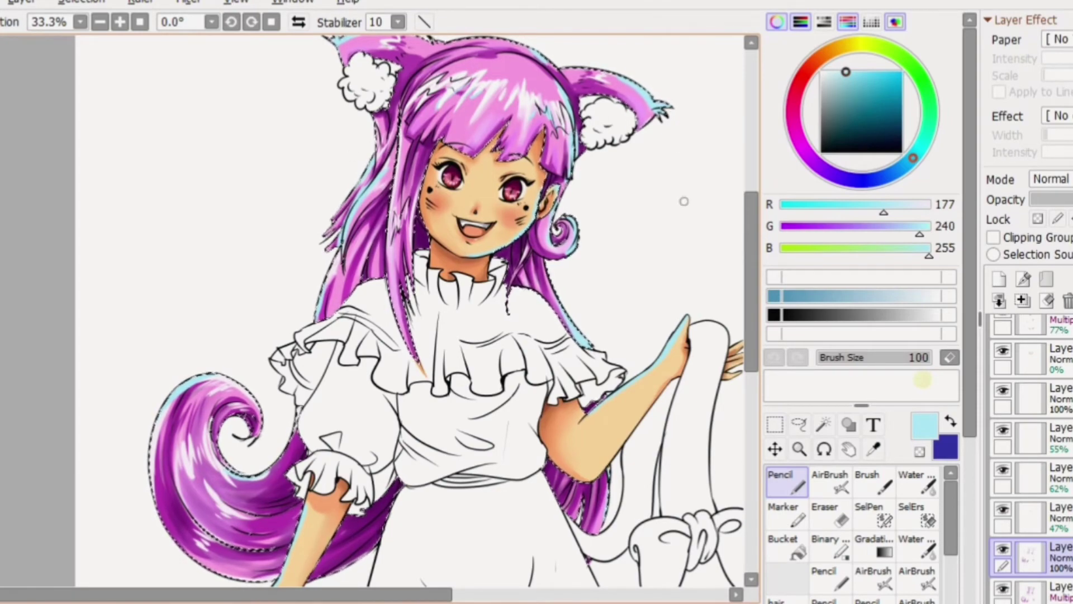
scroll(683, 201, "down", 7)
scroll(683, 201, "up", 8)
key("alt")
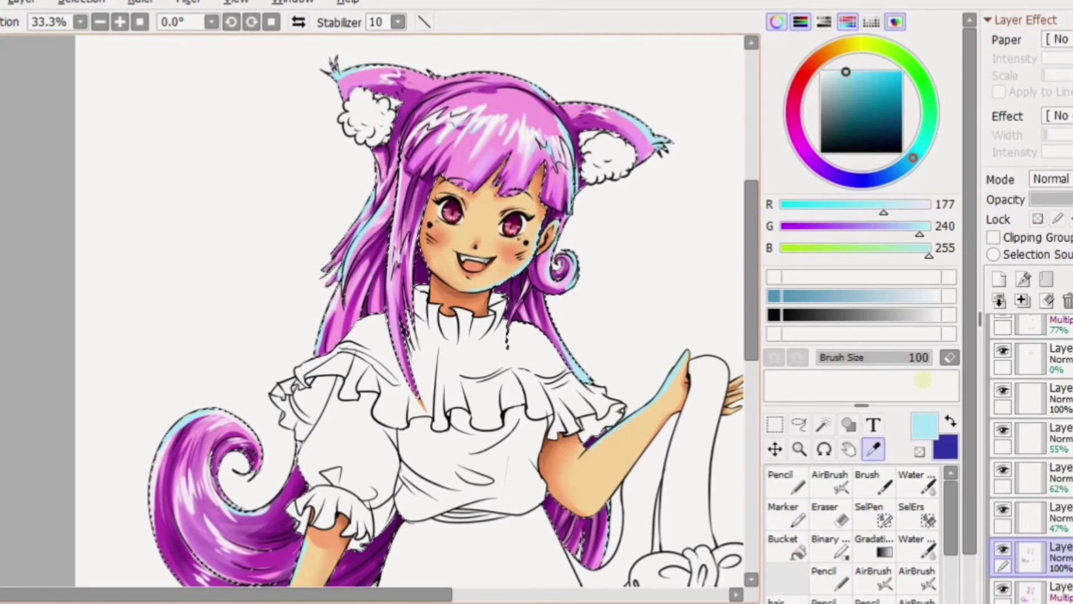
- Clear the selection around the hair and sample pure white RGB 255, 255, 255 for the Pencil
scroll(621, 291, "up", 1)
scroll(340, 208, "up", 3)
left_click(339, 208, "alt")
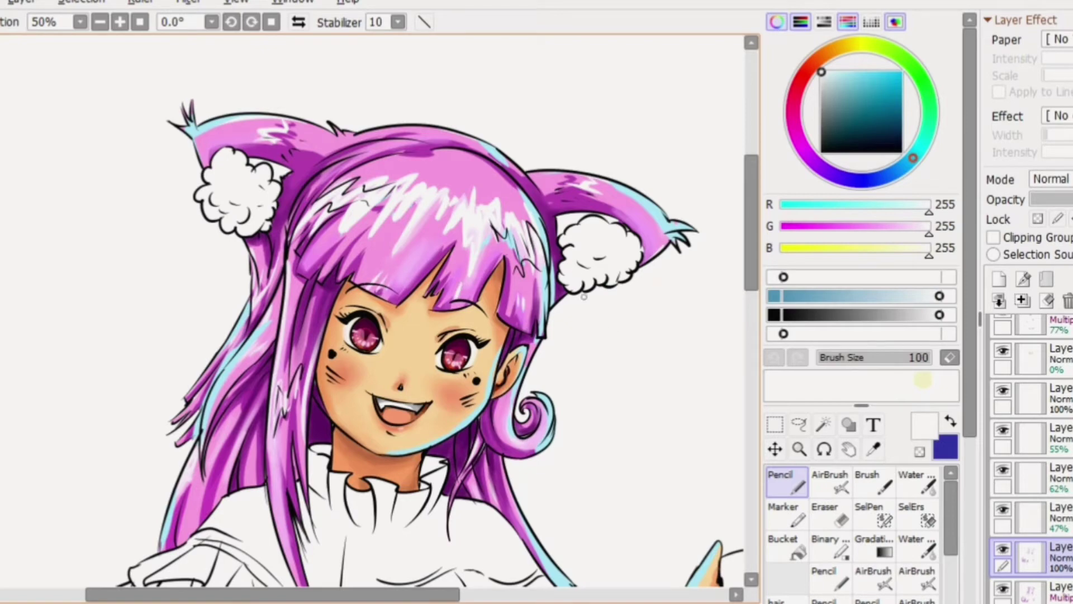
scroll(583, 296, "down", 5)
scroll(583, 296, "up", 6)
- On the base colour layer, use the Bucket with dark purple RGB 85, 0, 88 inside the ear beside the fluff
key("alt")
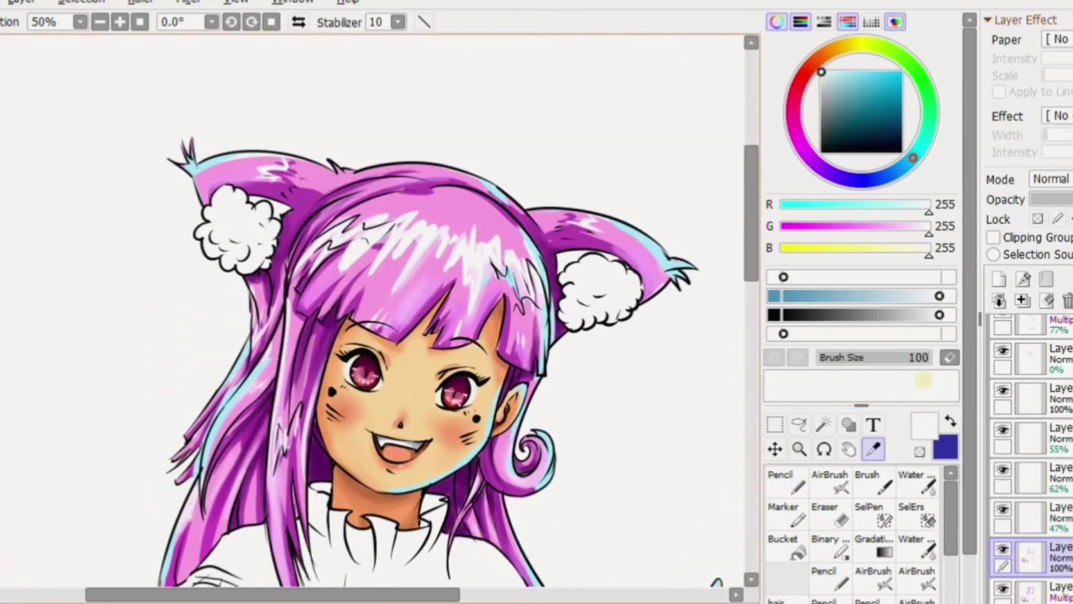
left_click(259, 200)
left_click(259, 200)
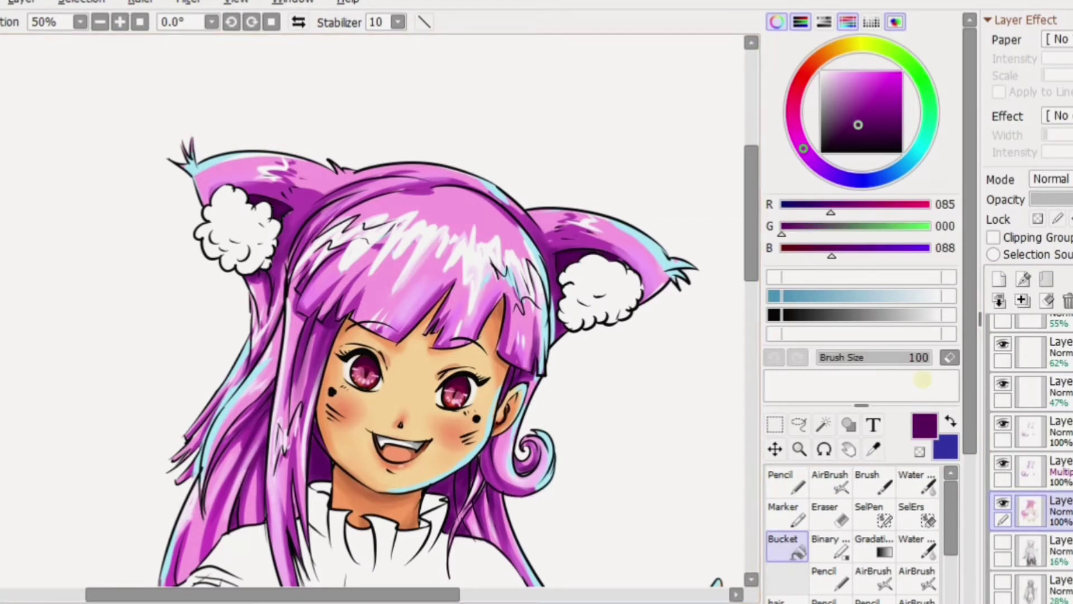
- Choose pale yellow RGB 255, 243, 139 and fill the fluffy tufts in both animal ears
left_click(854, 44)
left_click(858, 71)
left_click(238, 229)
left_click(601, 291)
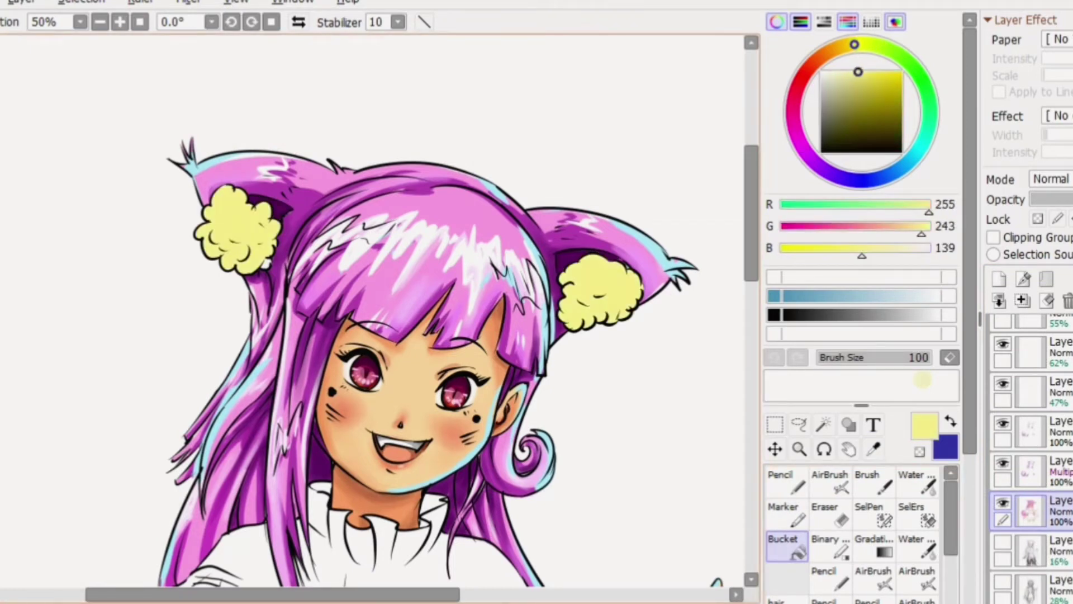
- Undo the two yellow fluff fills, switch to the Pencil and restore both fills
key("ctrl+z")
key("ctrl+z")
key("n")
key("ctrl+y")
key("ctrl+y")
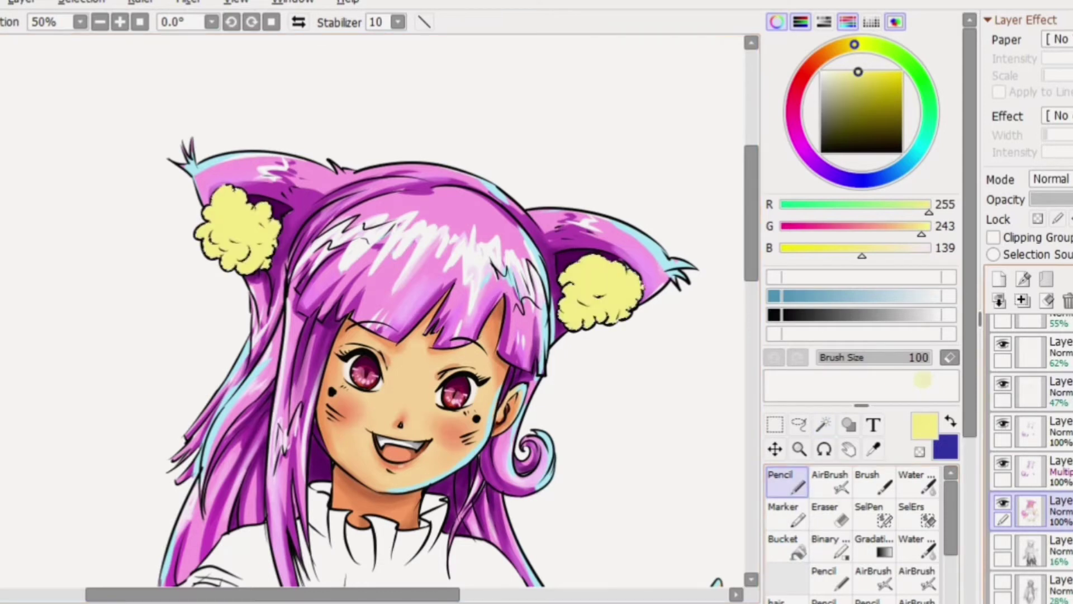
- Add a Multiply layer above the base colours and shade both ear tufts with darker yellow RGB 231, 201, 97
left_click(999, 278)
left_click(1051, 178)
left_click(1051, 218)
left_click(845, 46)
left_click(865, 79)
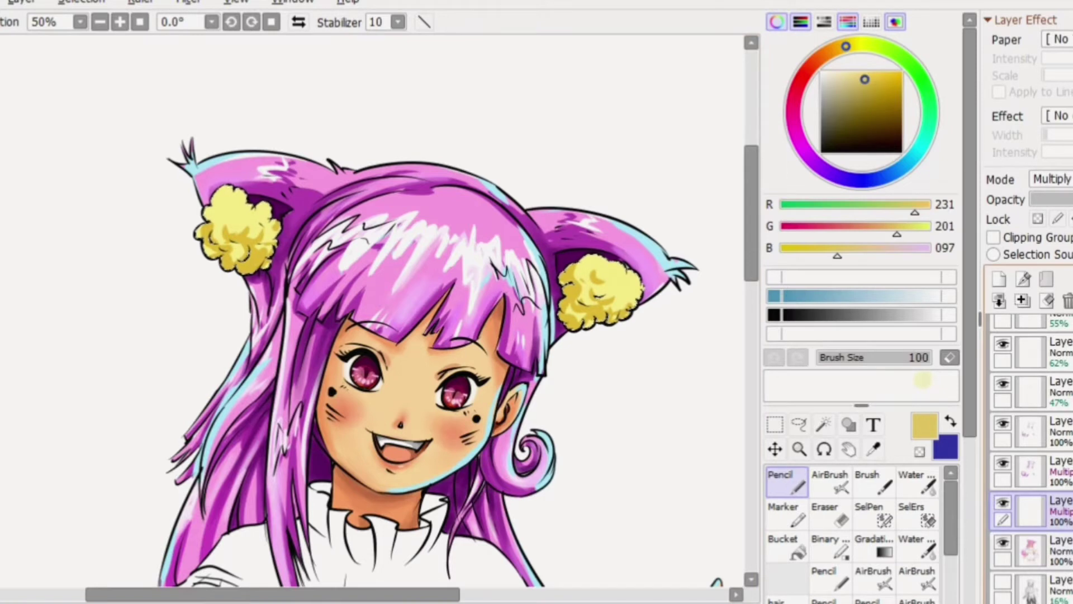
- On a new Normal layer, highlight the ear tufts with cream RGB 255, 241, 195, cyan RGB 177, 240, 255 and pure white
left_click(1028, 551)
left_click(244, 205, "alt")
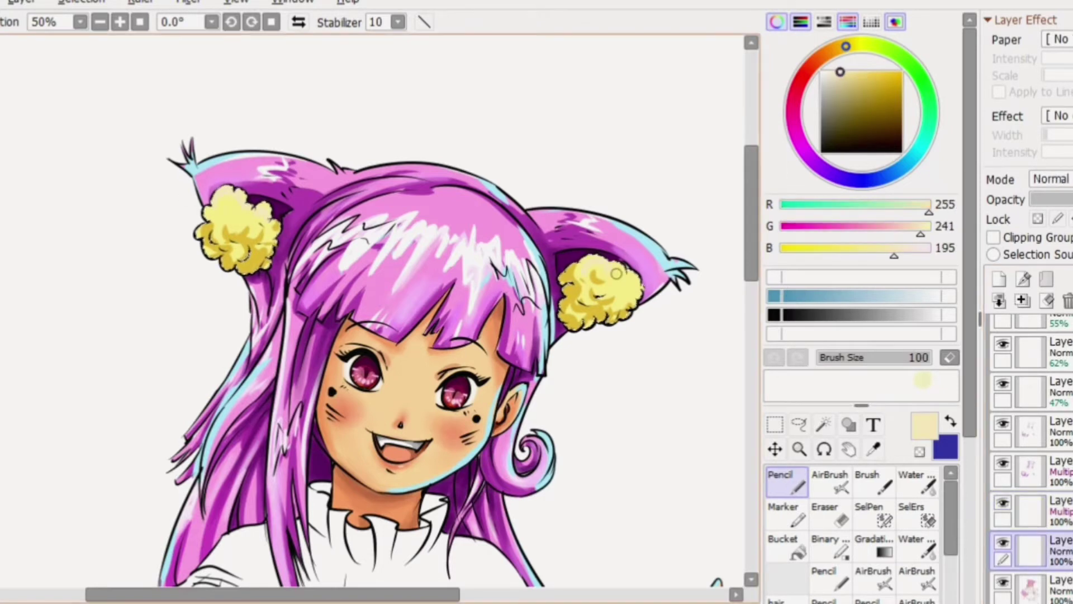
left_click(202, 214, "alt")
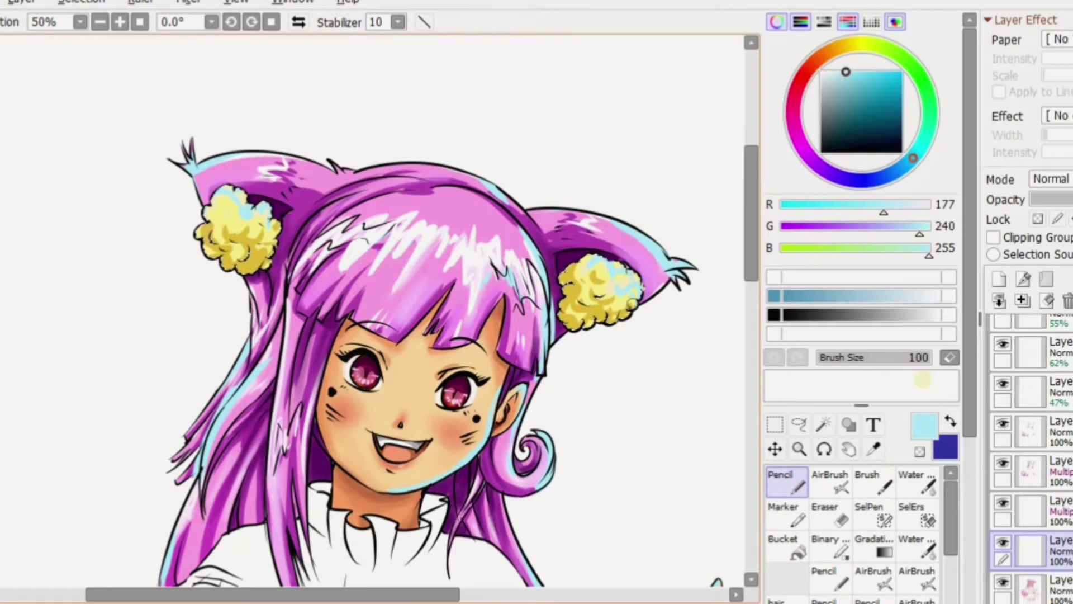
left_click(594, 193, "alt")
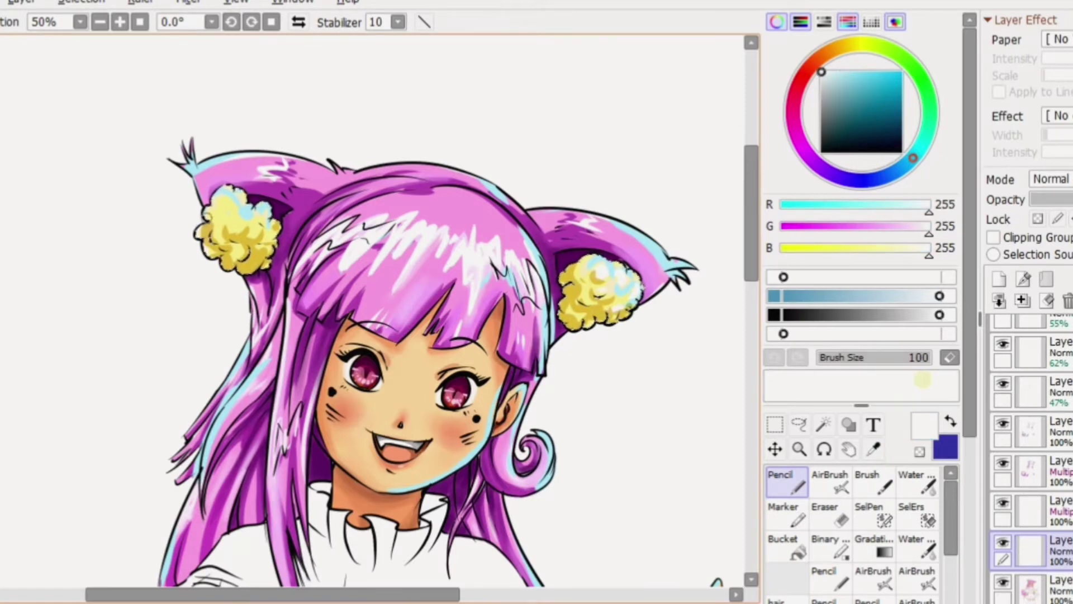
- On the base colour layer, fill the ruffled cape and its collar with yellow RGB 254, 240, 135 using the Bucket
scroll(719, 268, "down", 5)
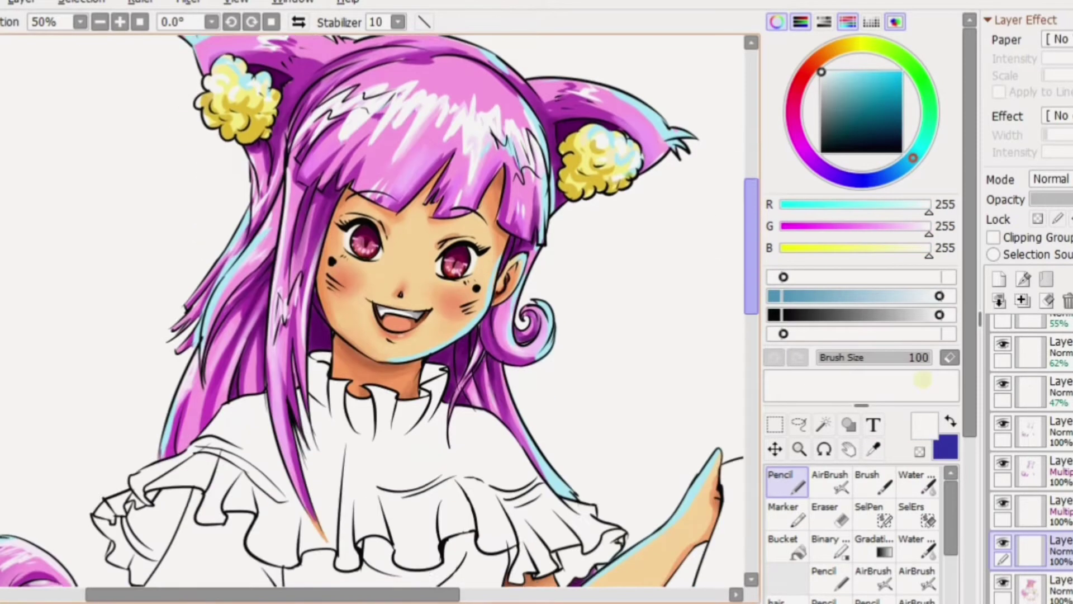
key("alt")
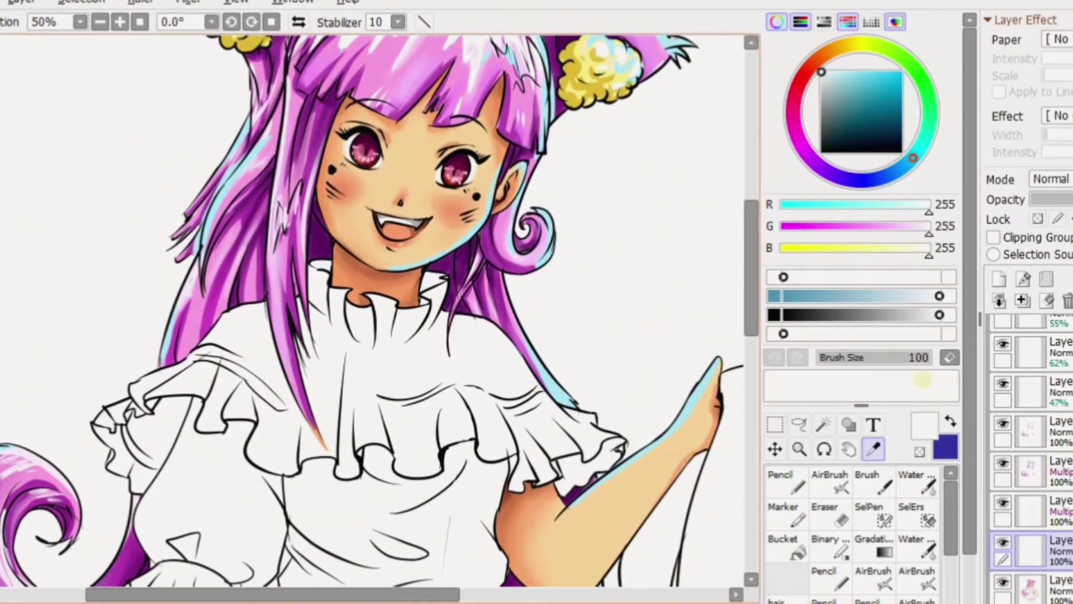
left_click(922, 381, "alt")
left_click(782, 542)
left_click(1028, 584)
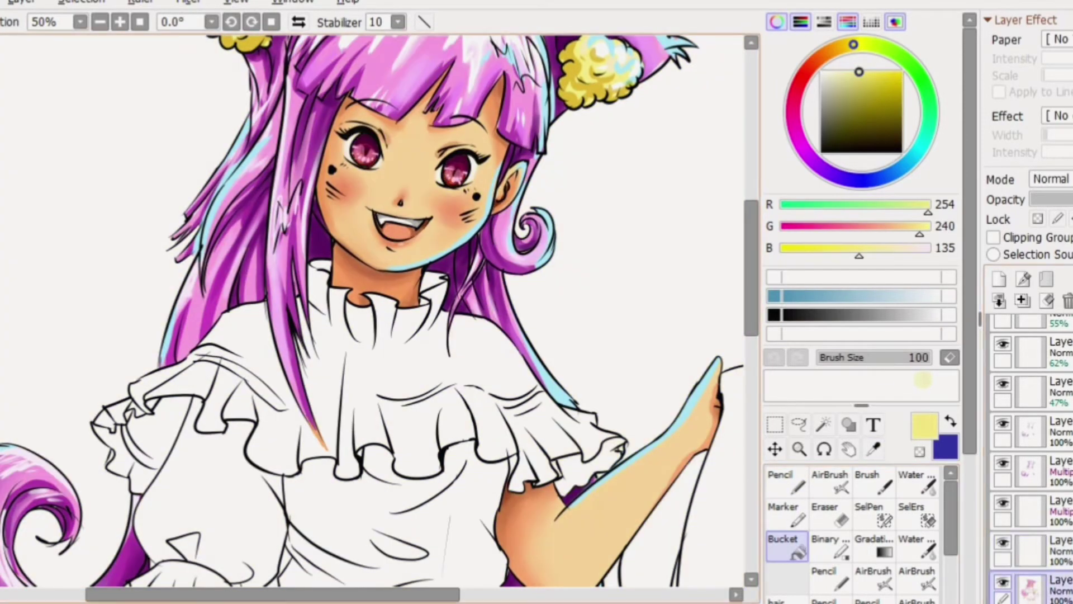
left_click(392, 363)
left_click(179, 380)
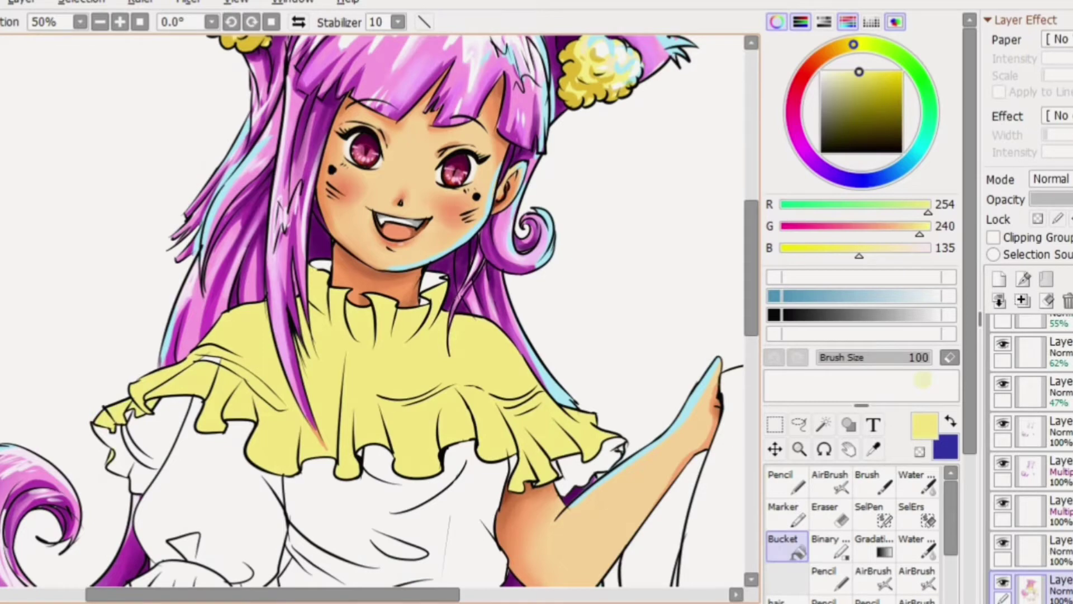
- Select the yellow cape with the Magic Wand and shade its folds in ochre RGB 219, 158, 76 on a 67% Multiply layer
mouse_move(751, 268)
left_mouse_down()
mouse_move(751, 425)
mouse_move(751, 279)
left_mouse_up()
left_click(824, 425)
left_click(391, 291)
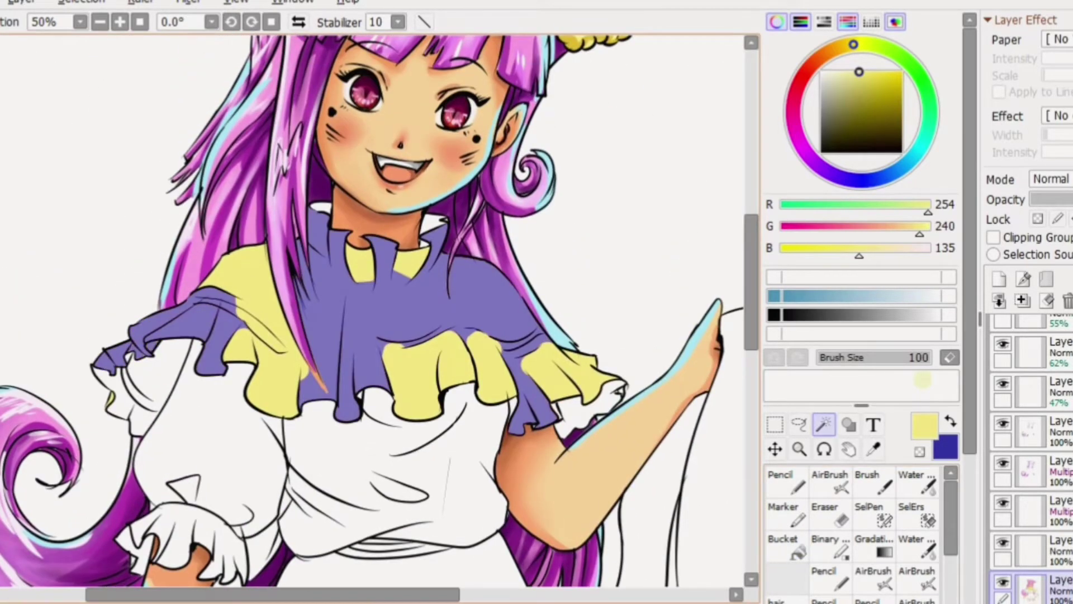
left_click(873, 449)
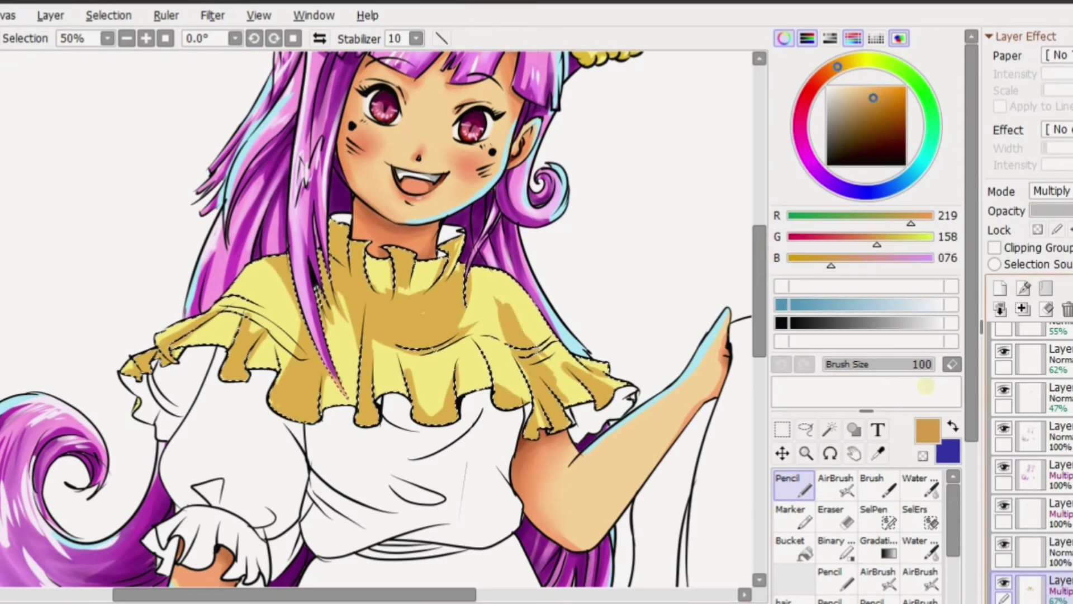
- Add a Normal layer and deepen the cape's fold shadows with the Brush in brown RGB 174, 92, 32
scroll(1032, 447, "down", 1)
left_click(1023, 309)
left_click_drag(838, 67, 830, 71)
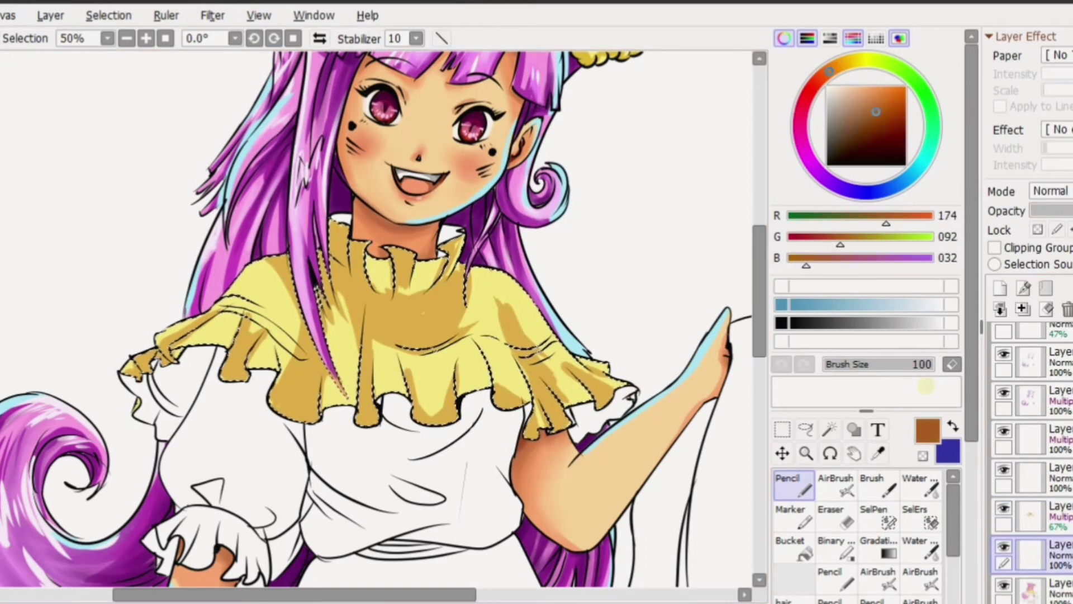
left_click(877, 483)
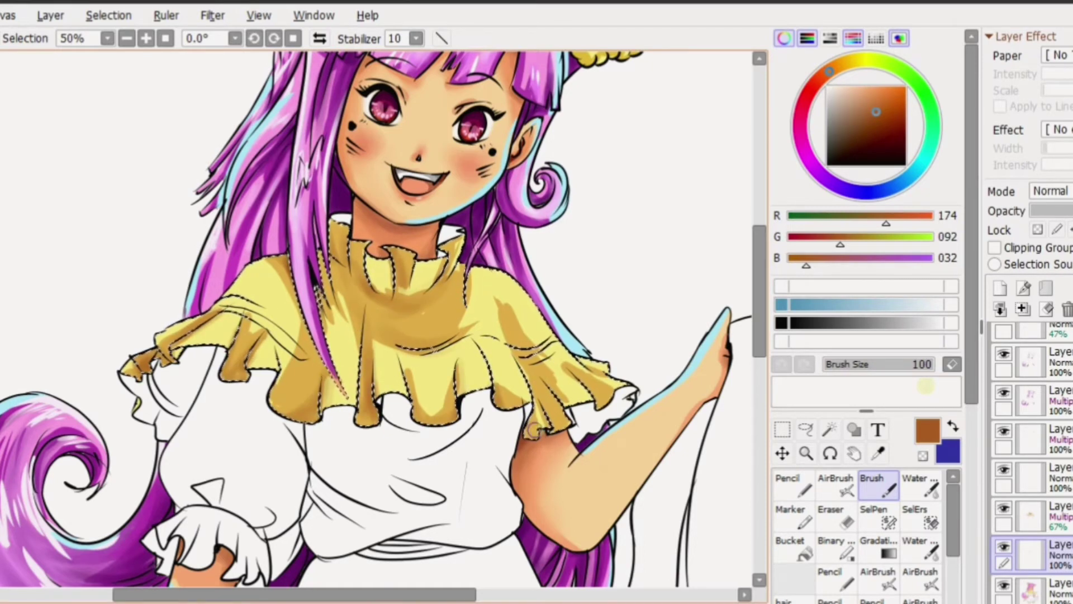
- Use the Pencil for pale yellow RGB 255, 246, 174 highlights and a cyan RGB 177, 240, 255 rim on the cape, and deselect
key("n")
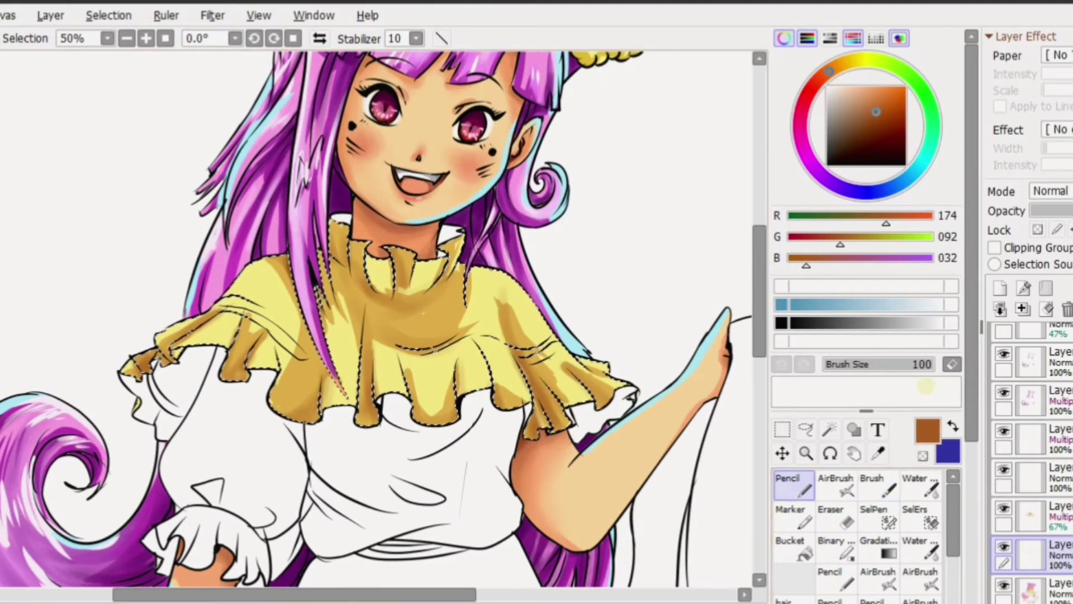
left_click(501, 281, "alt")
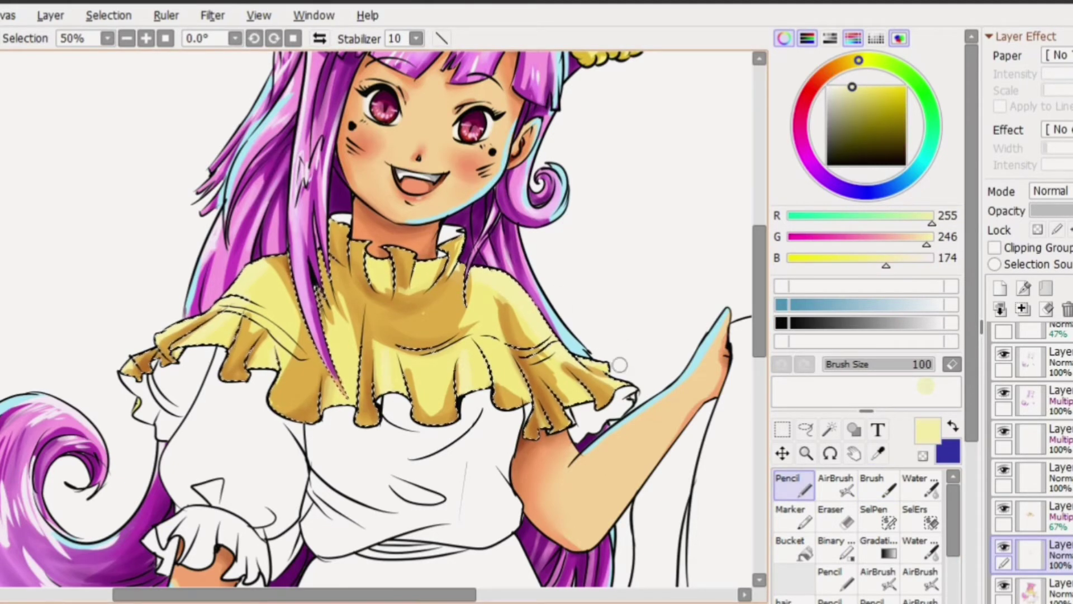
left_click(500, 272, "alt")
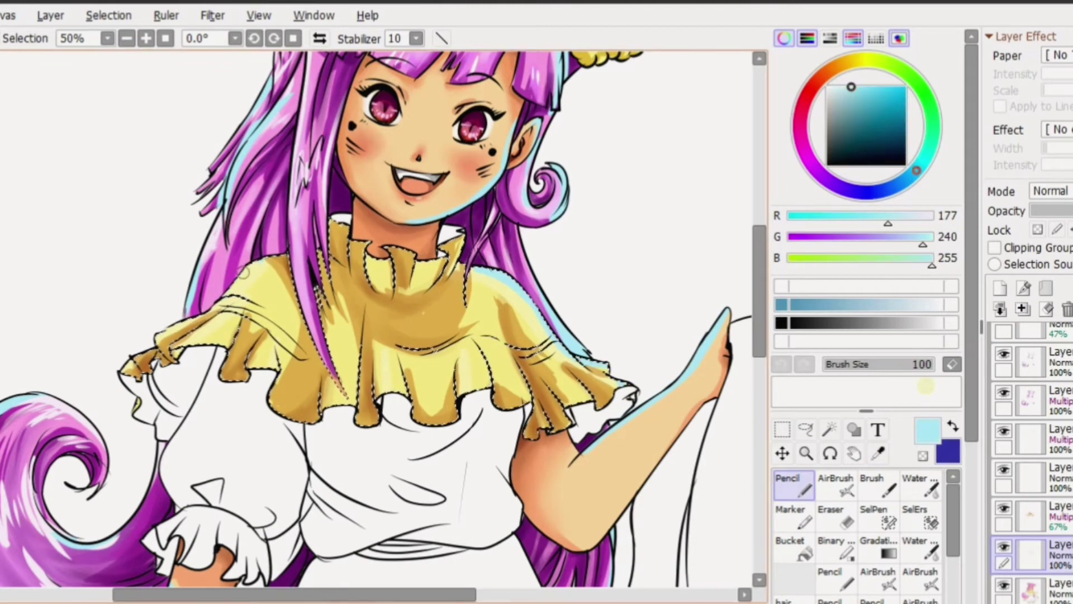
key("ctrl+d")
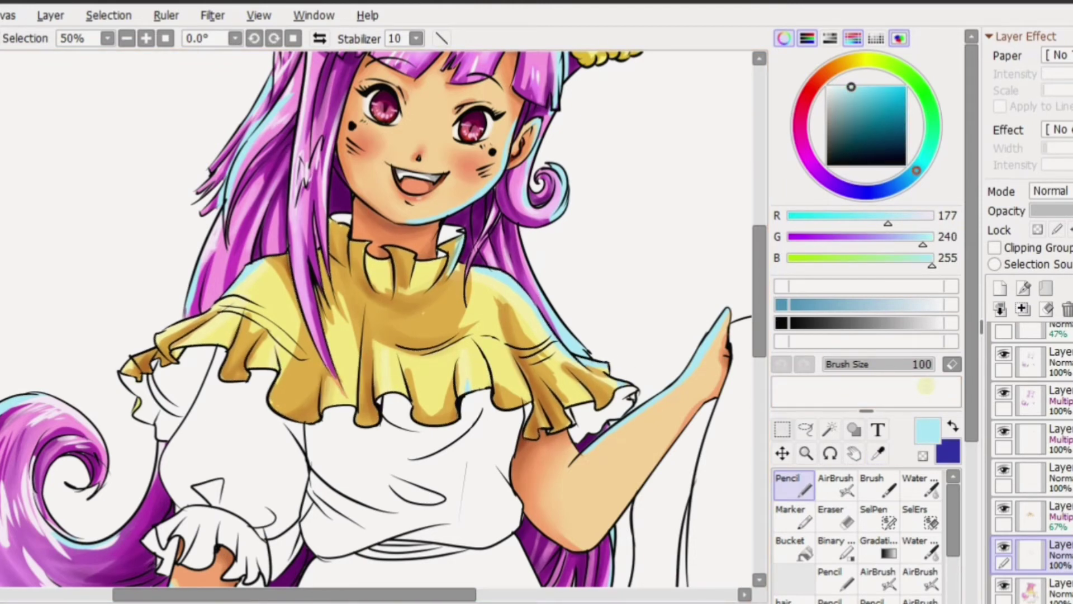
- On the base colour layer, fill the inner sides of the cape's ruffles and collar with brown RGB 166, 91, 11 and select them
left_click(794, 545)
left_click(1030, 587)
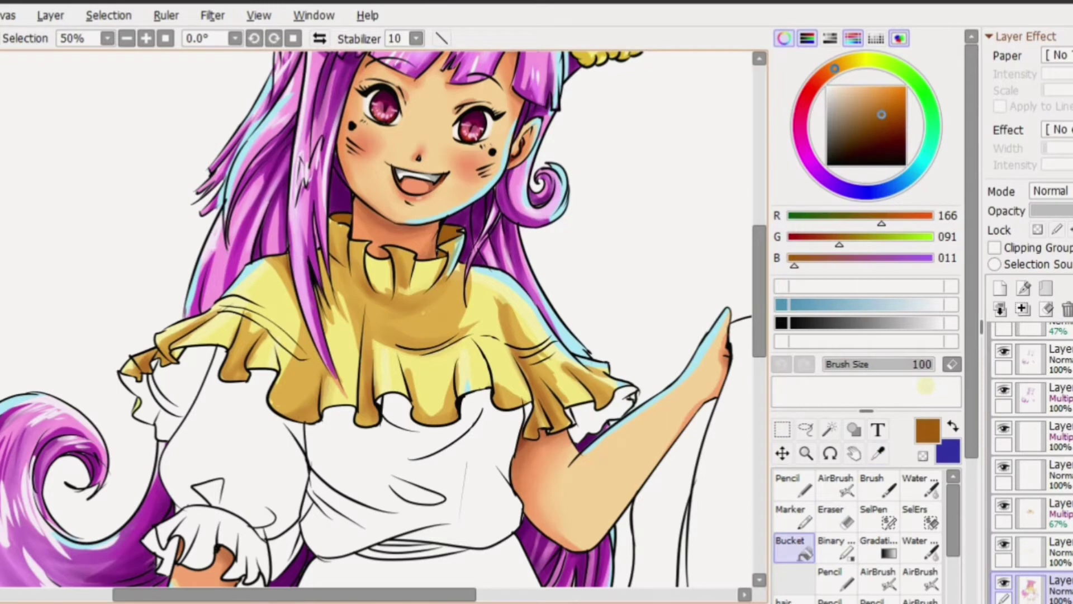
left_click(830, 430)
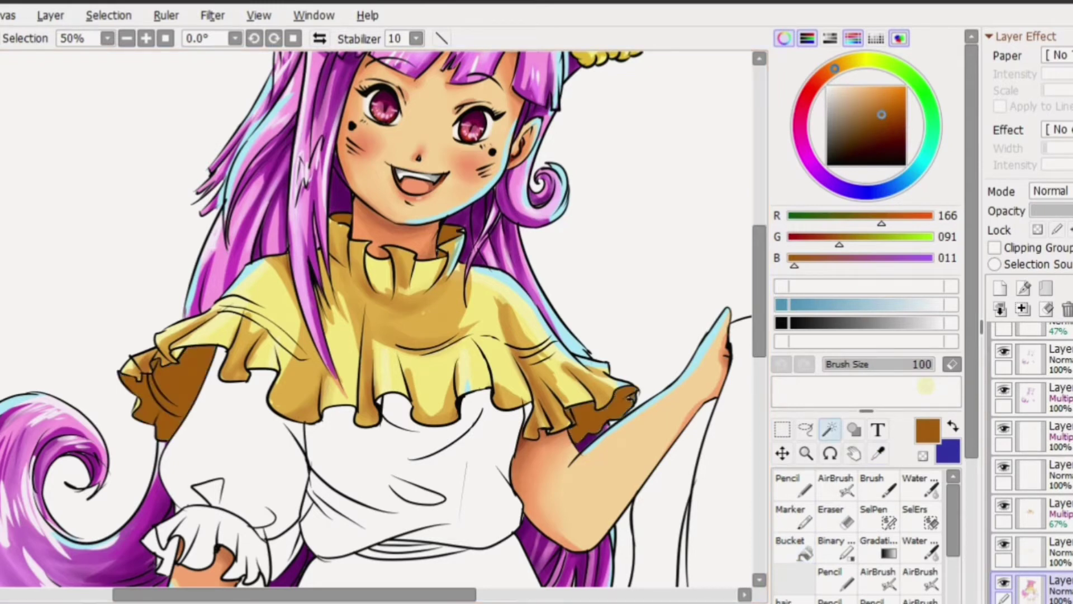
left_click(167, 391)
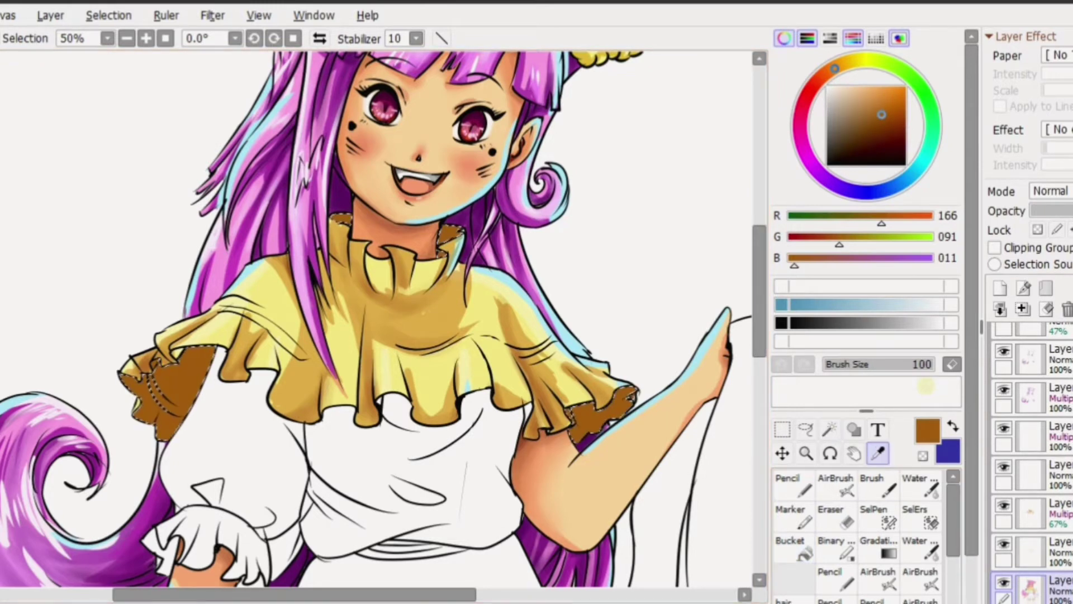
- Shade the brown inner ruffles with the Brush in dark brown RGB 109, 40, 0 and RGB 37, 0, 0, and deselect
left_click(882, 132)
left_click(788, 485)
left_click(875, 484)
mouse_move(207, 353)
left_mouse_down()
mouse_move(190, 391)
mouse_move(148, 422)
mouse_move(196, 380)
mouse_move(184, 416)
mouse_move(168, 403)
mouse_move(175, 430)
mouse_move(181, 400)
left_mouse_up()
left_click_drag(573, 427, 588, 406)
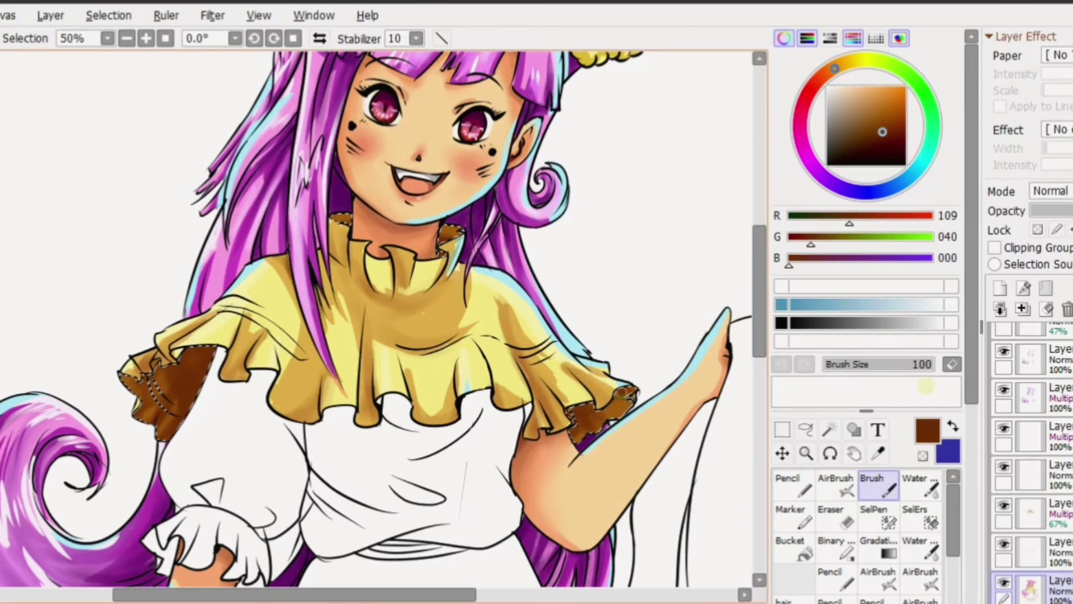
left_click(883, 155)
mouse_move(206, 349)
left_mouse_down()
mouse_move(196, 385)
mouse_move(145, 402)
mouse_move(153, 399)
left_mouse_up()
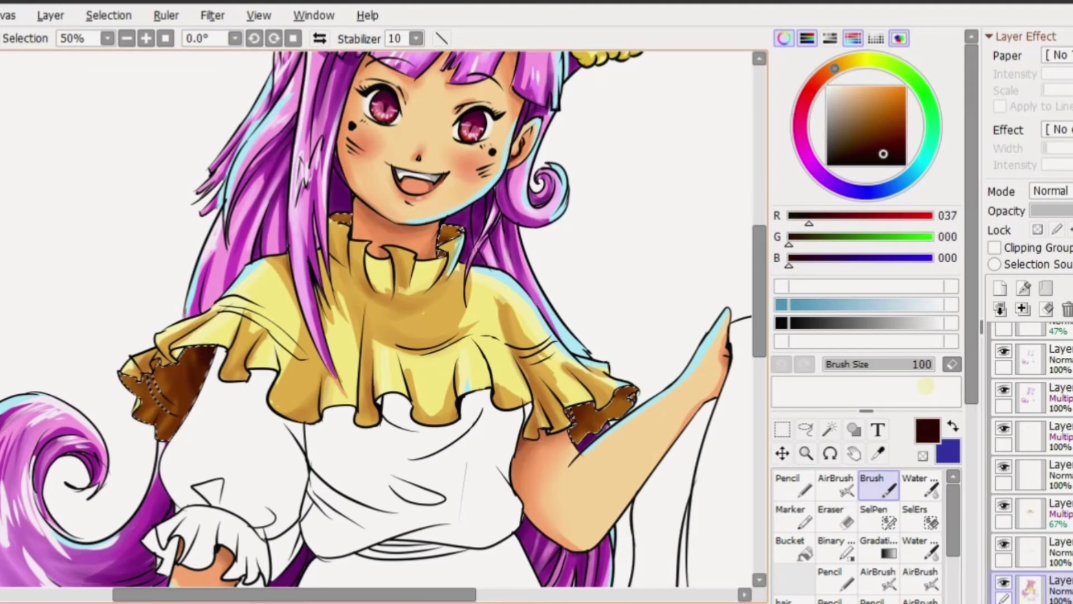
key("ctrl+d")
- Examine the shaded cape and the still uncoloured dress, stockings and held item across the figure
scroll(662, 168, "down", 1)
left_click_drag(504, 279, 525, 330)
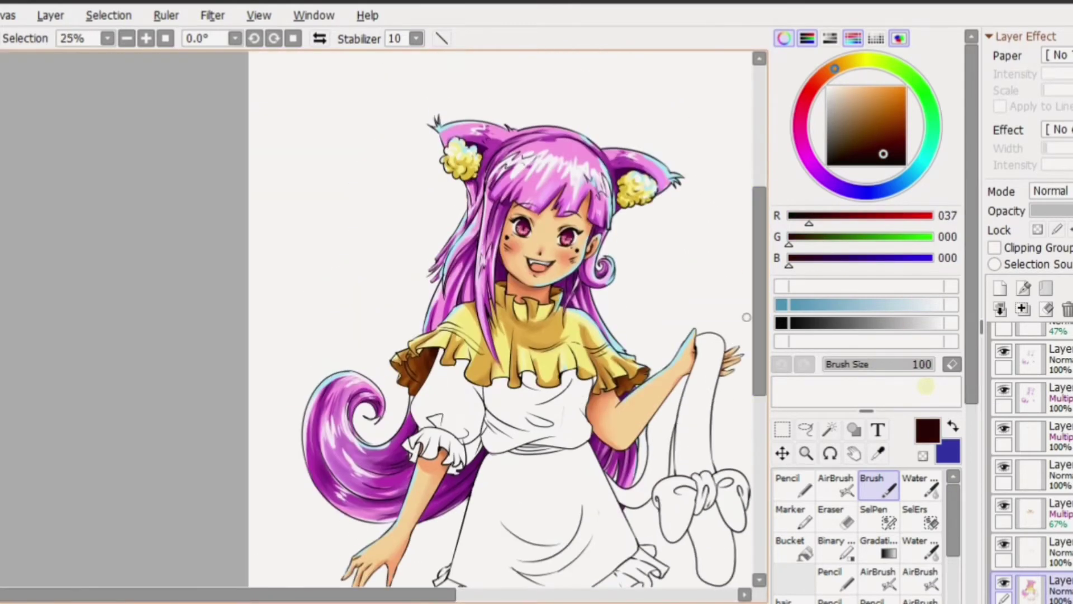
scroll(526, 330, "up", 1)
left_click_drag(559, 391, 473, 134)
left_click_drag(559, 503, 559, 223)
left_click_drag(559, 168, 559, 559)
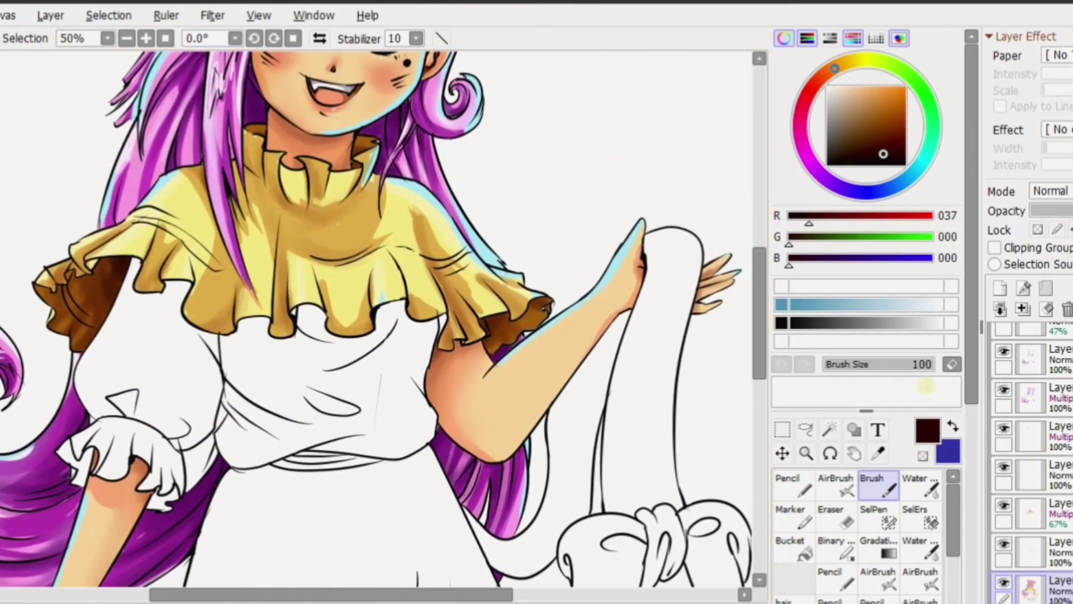
scroll(638, 317, "down", 1)
left_click_drag(639, 401, 638, 317)
- Fill both thigh-high stockings with yellow RGB 254, 240, 135 using the Bucket
left_click(827, 88)
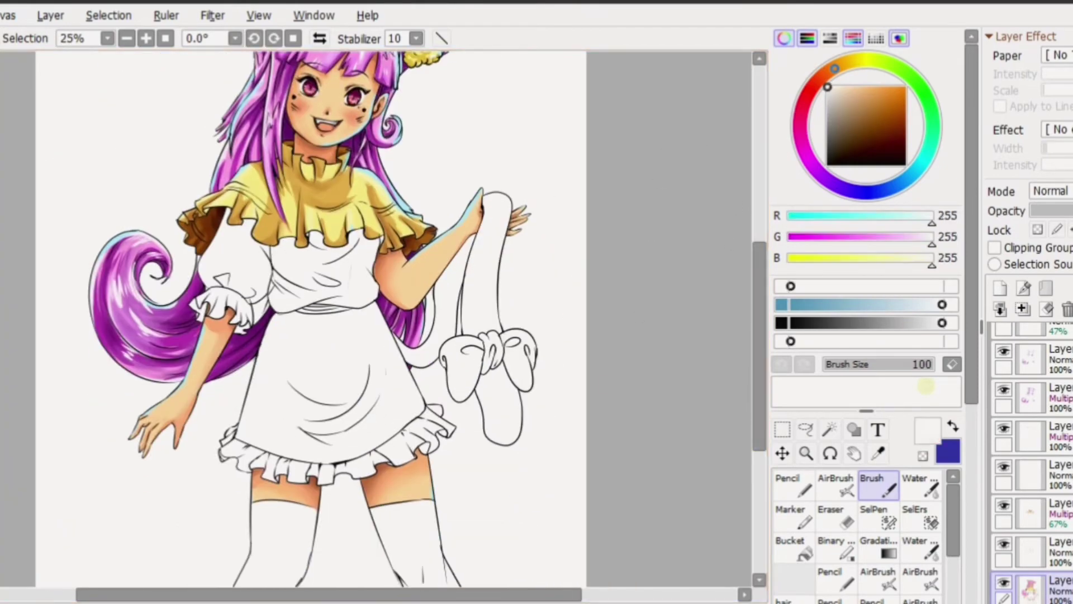
left_click(794, 542)
left_click_drag(559, 392, 559, 316)
left_click(926, 385, "alt")
left_click(402, 492)
left_click(268, 492)
scroll(310, 319, "up", 2)
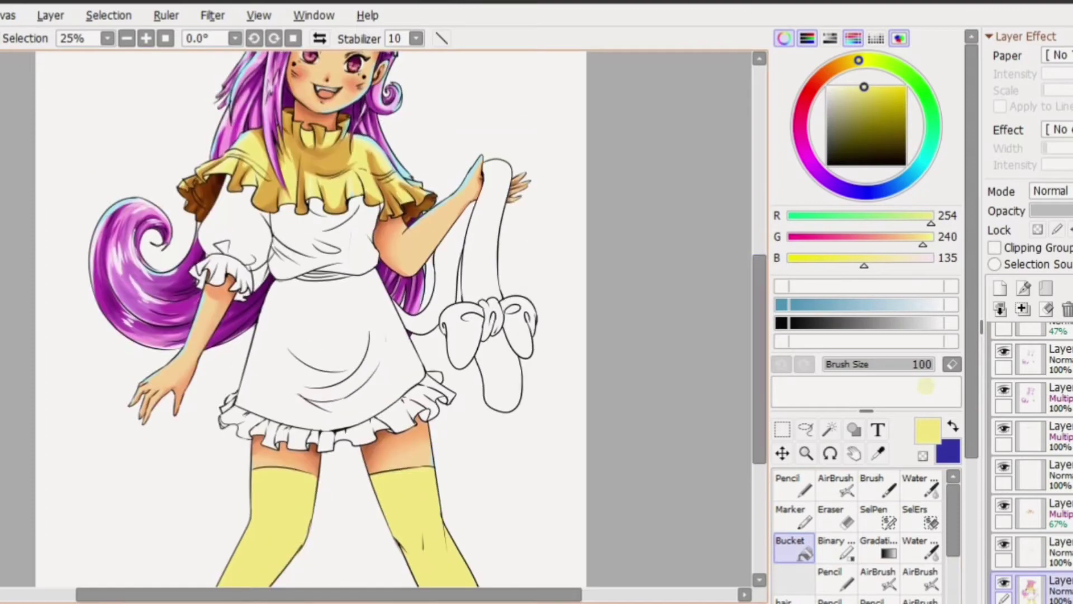
- Fill the loops and knot of the bow on the held item with the same yellow
scroll(310, 319, "up", 3)
scroll(311, 319, "down", 3)
left_click(457, 370)
left_click(492, 344)
left_click(521, 363)
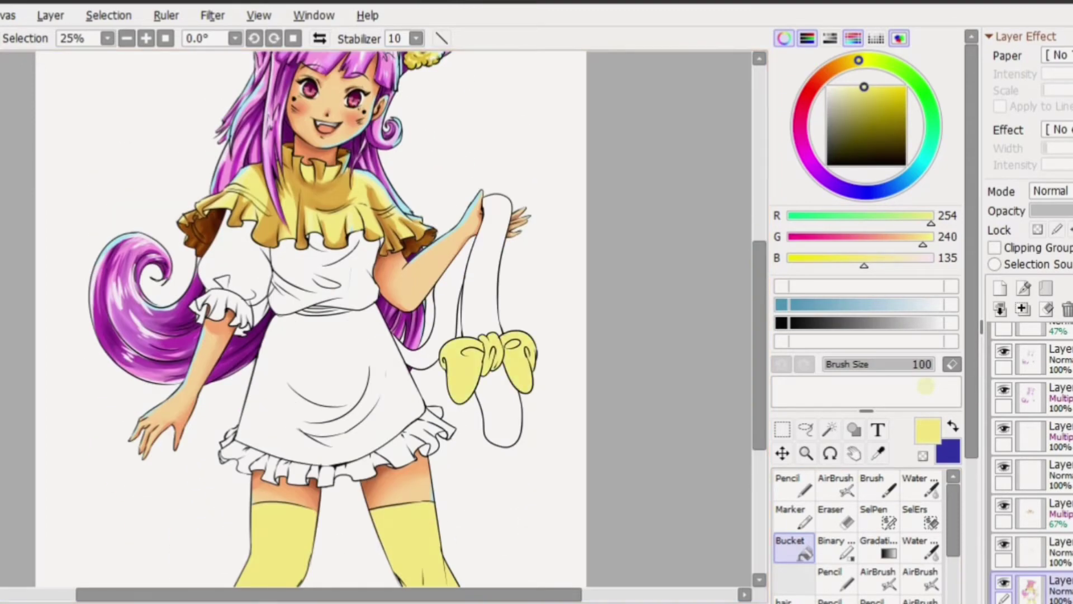
- Choose light green RGB 212, 254, 135 and fill the puffy sleeve of the dress
left_click(891, 64)
left_click(235, 263)
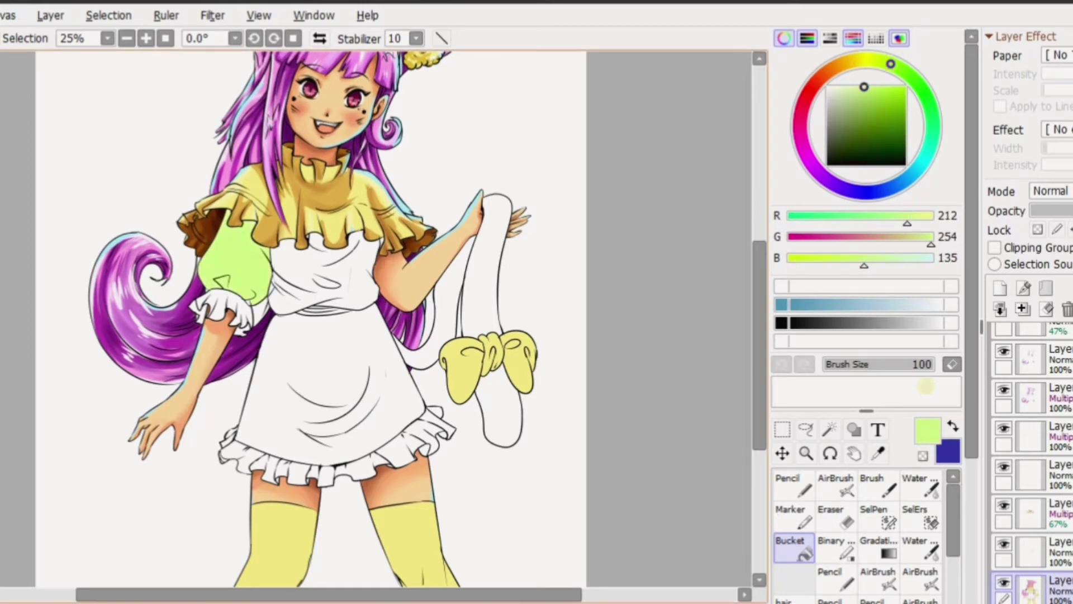
- Fill the dress's bodice, skirt and puffed sleeve with light yellow-green (RGB 202, 255, 106)
left_click(325, 269)
left_click(330, 392)
left_click(873, 87)
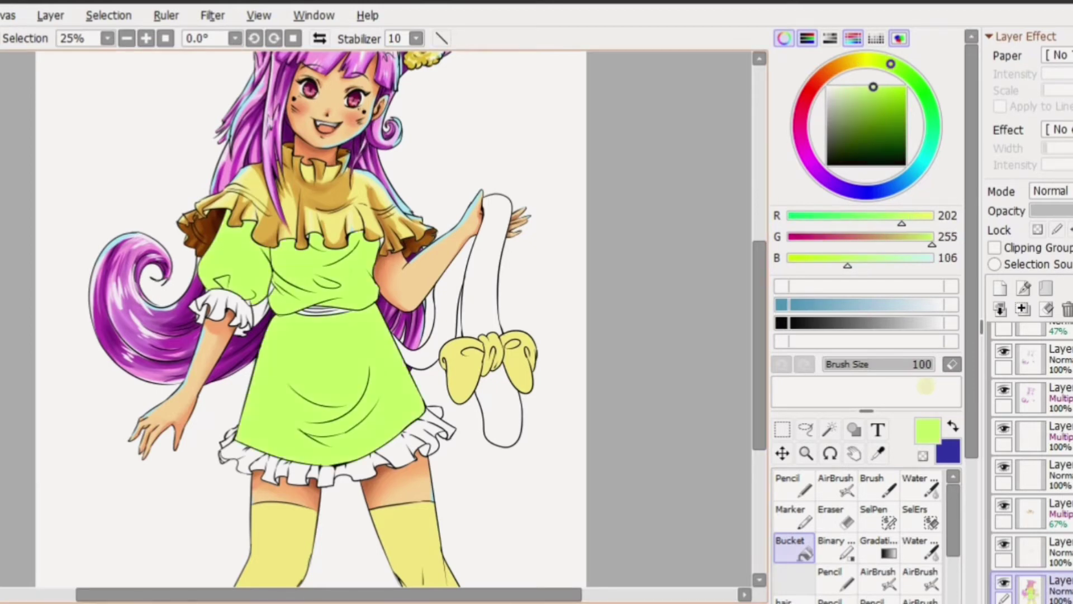
scroll(388, 258, "up", 2)
left_click(824, 75)
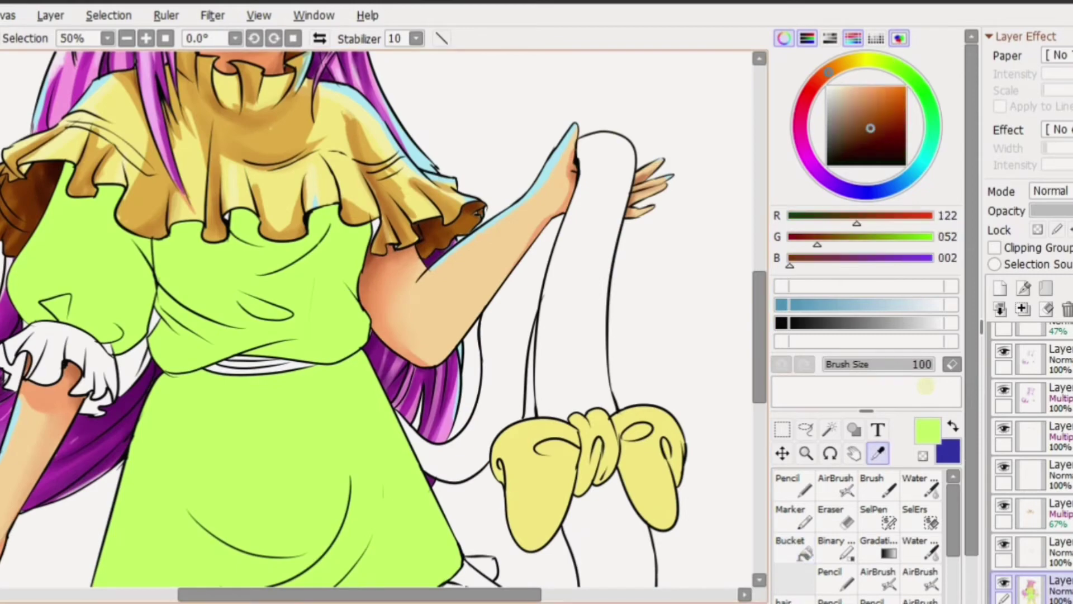
left_click(858, 138)
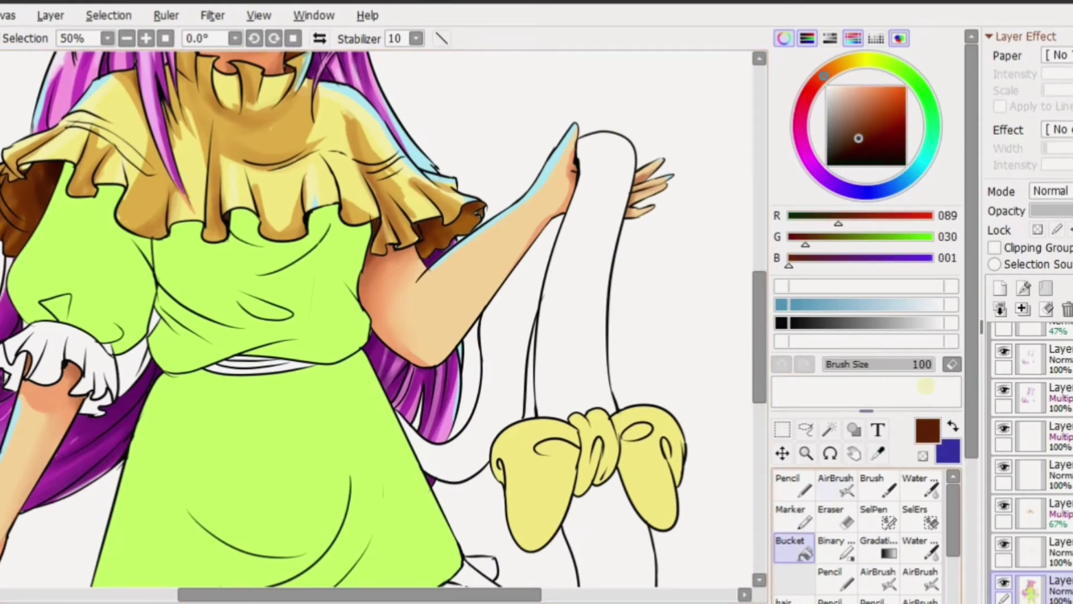
key("n")
scroll(374, 319, "up", 2)
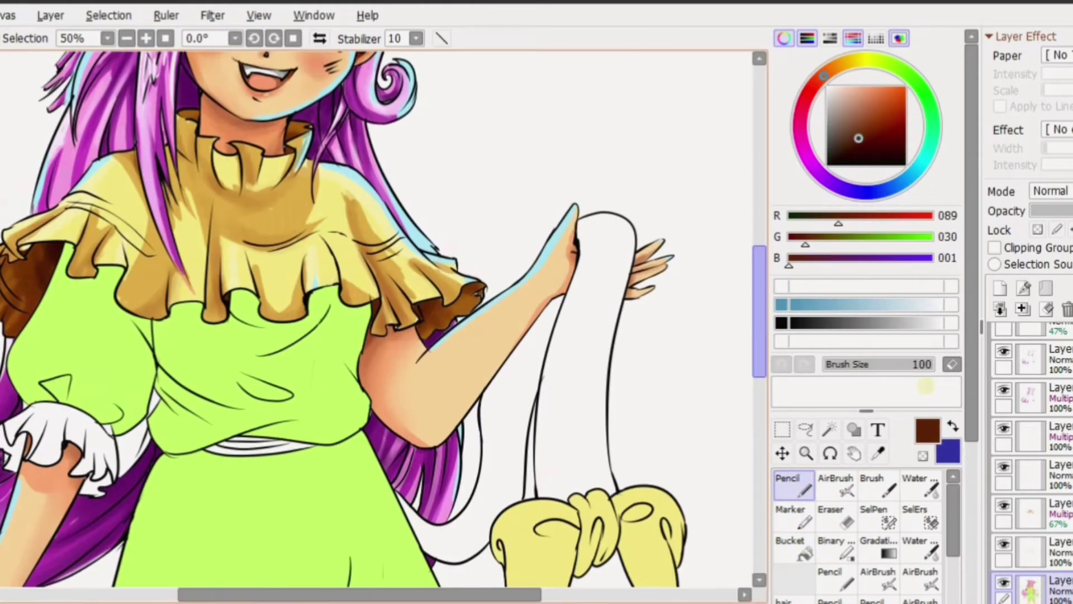
scroll(374, 318, "down", 1)
- Fill the sleeve cuff and the ruffled skirt hem with the dress's light yellow-green
key("b")
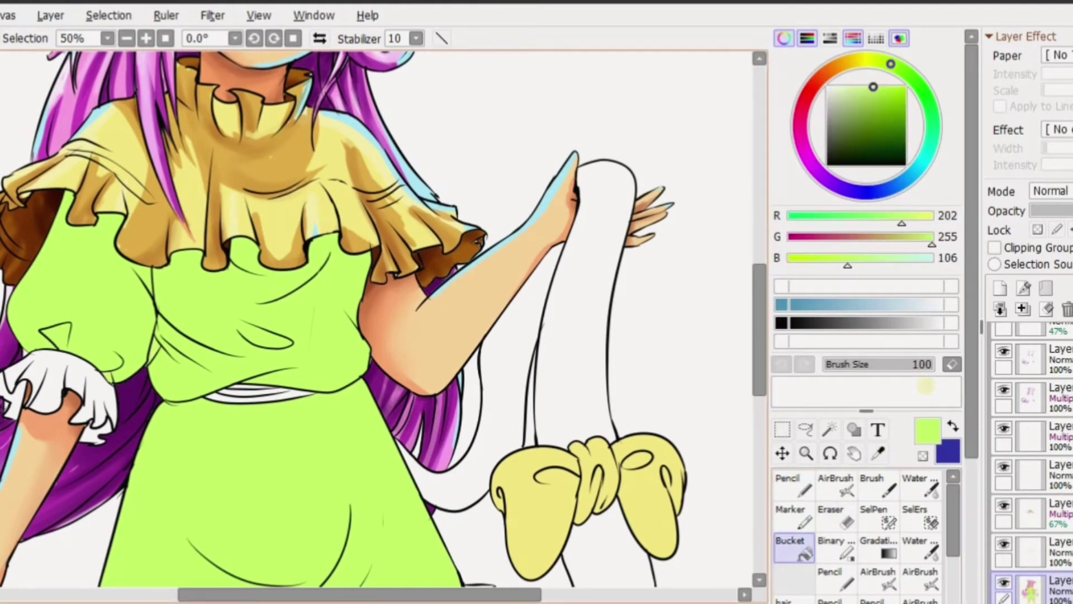
scroll(375, 319, "down", 5)
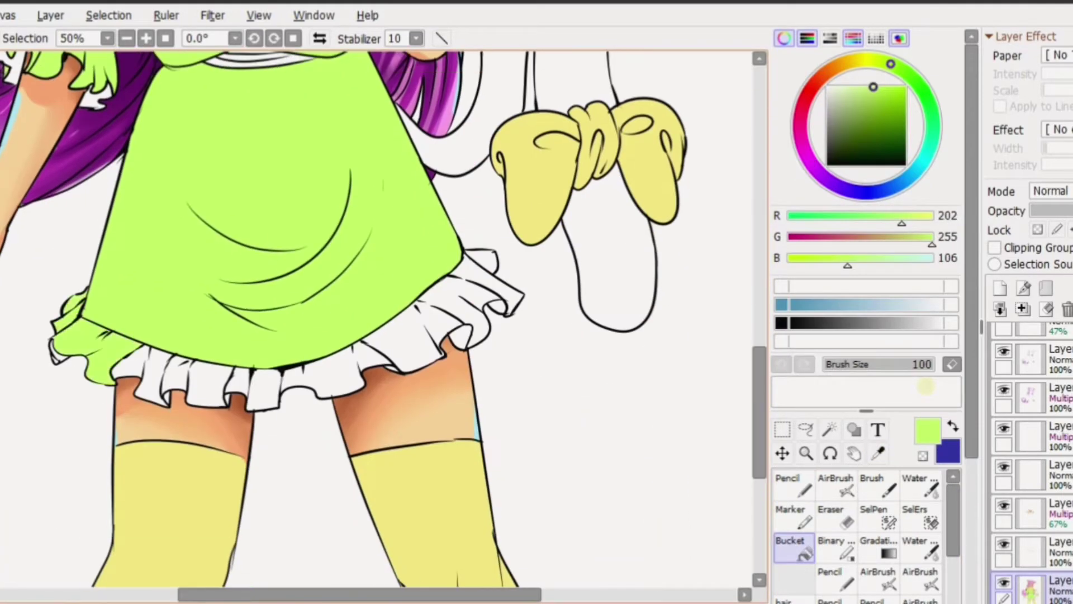
left_click(168, 385)
left_click(252, 391)
left_click(336, 374)
left_click(469, 313)
scroll(375, 318, "up", 5)
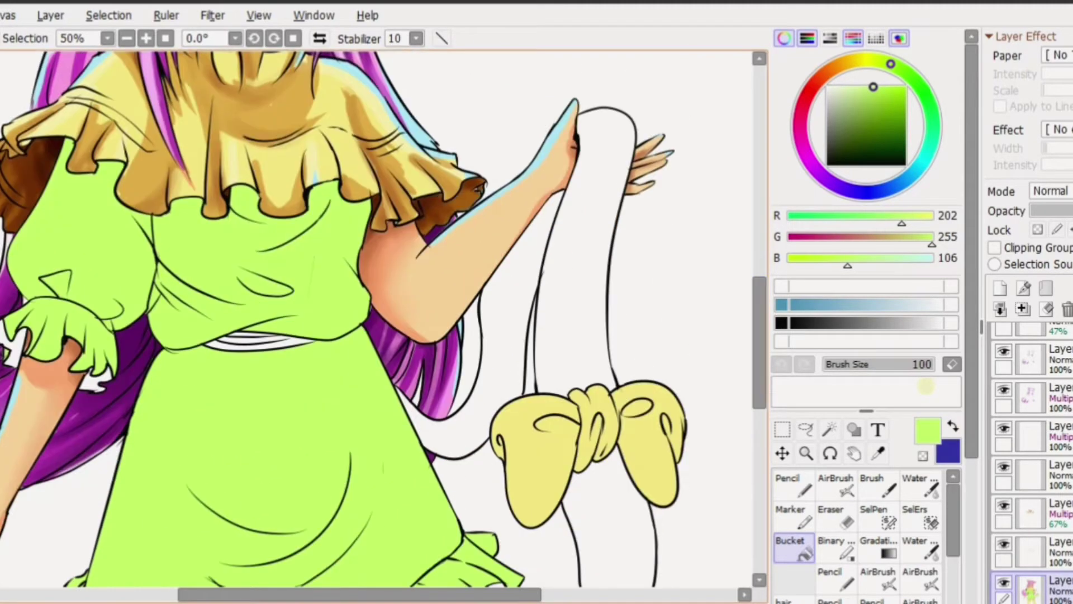
- Fill the waist sash with the yellow sampled from the bow on the tail
left_click(592, 425, "alt")
left_click(251, 338)
key("ctrl+minus")
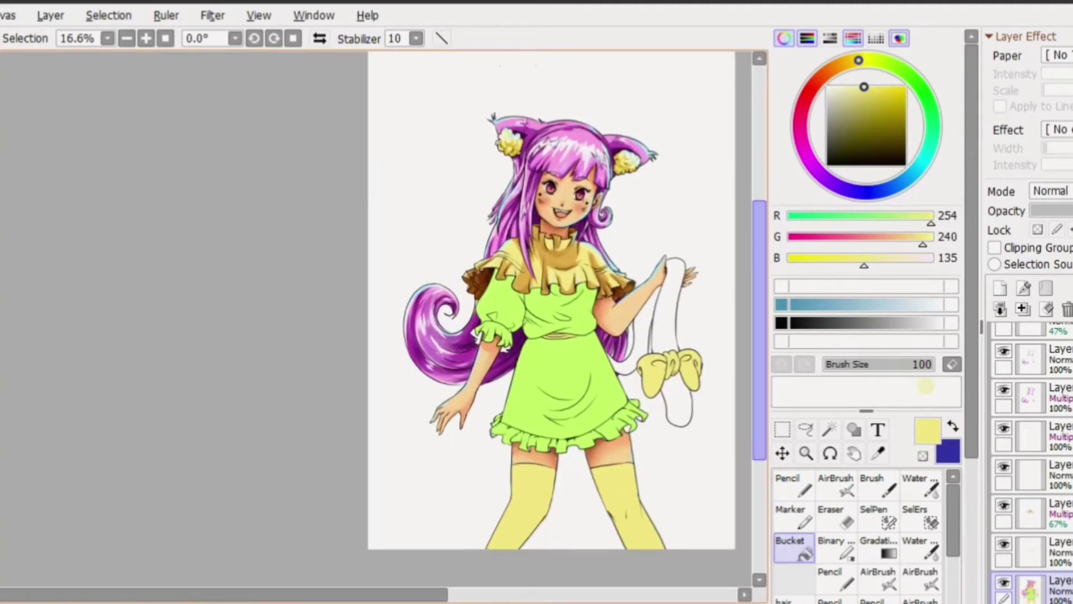
key("ctrl+plus")
- Select the green areas of the skirt, puffed sleeve, cuff and bodice with the Magic Wand
left_click(830, 430)
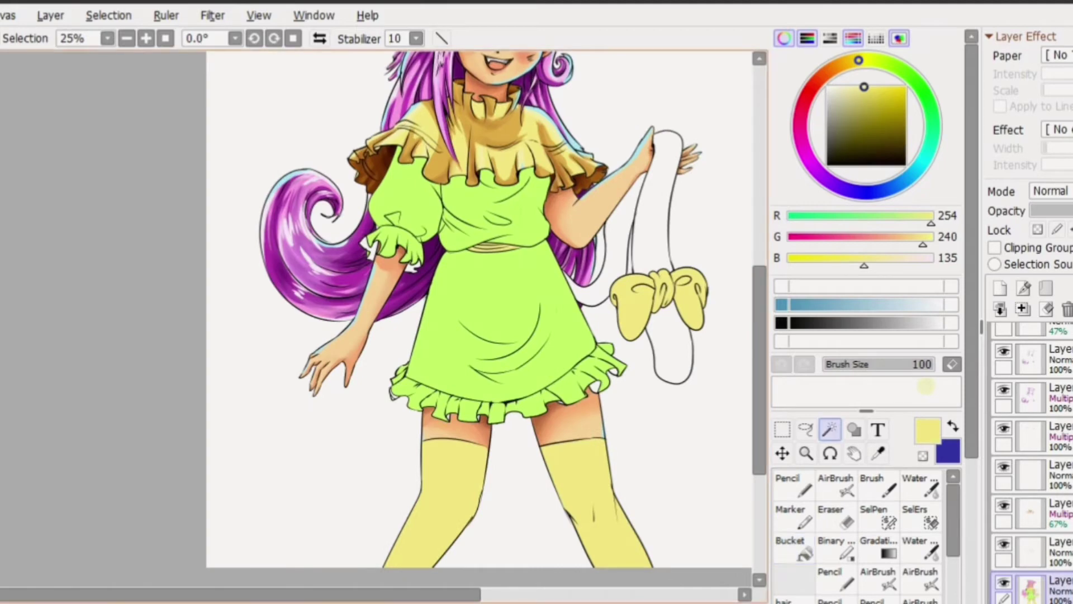
left_click(503, 313)
left_click(402, 202)
left_click(391, 243)
left_click(601, 296)
left_click(492, 207)
left_click(473, 229)
left_click(487, 177)
left_click(527, 175)
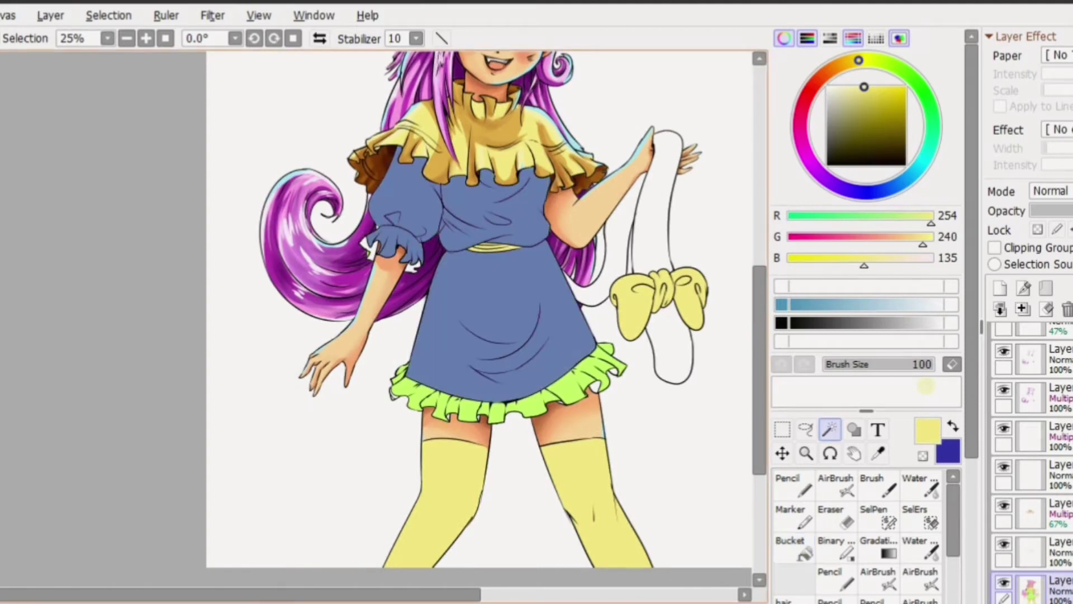
- Add the folds of the skirt's hem ruffle to the selection
left_click(405, 386)
left_click(402, 368)
left_click(425, 397)
left_click(446, 407)
left_click(489, 411)
left_click(554, 392)
left_click(604, 366)
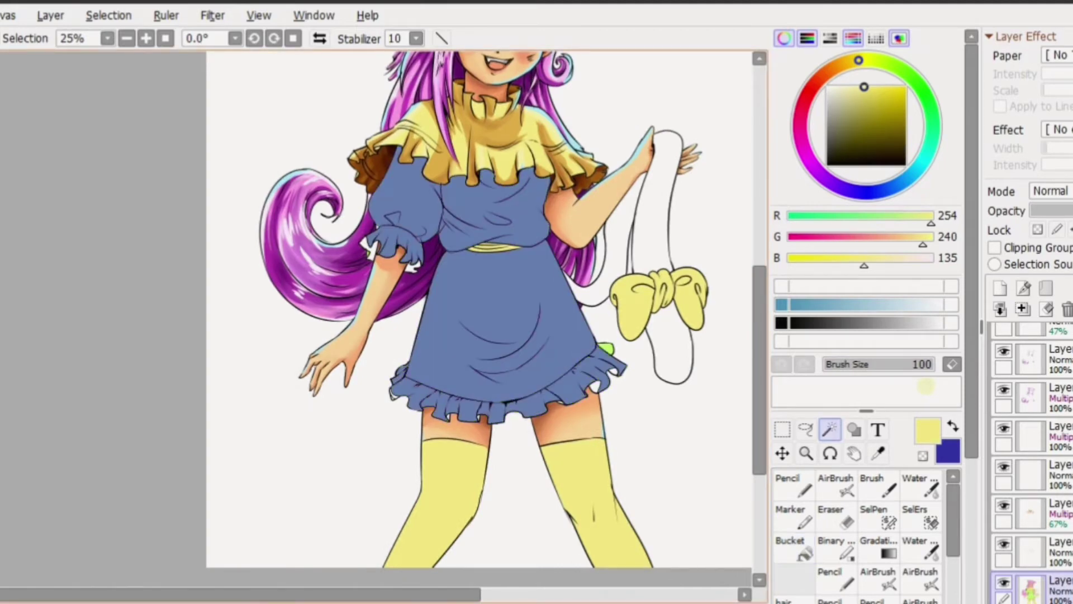
- Sample the dress's light green and create a new layer set to Multiply mode
left_click(878, 453)
left_click(503, 313)
left_click(1022, 308)
left_click(1051, 190)
left_click(1054, 230)
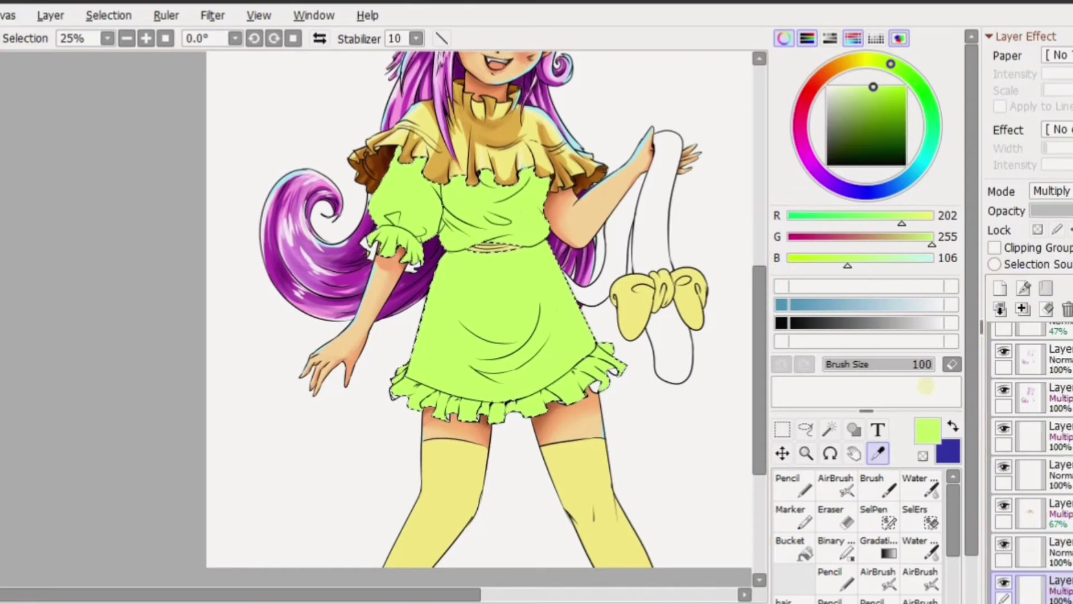
- Try darker green pencil strokes at the bottom of the puffed sleeve, then undo them
key("n")
scroll(442, 271, "up", 2)
left_click_drag(411, 233, 430, 237)
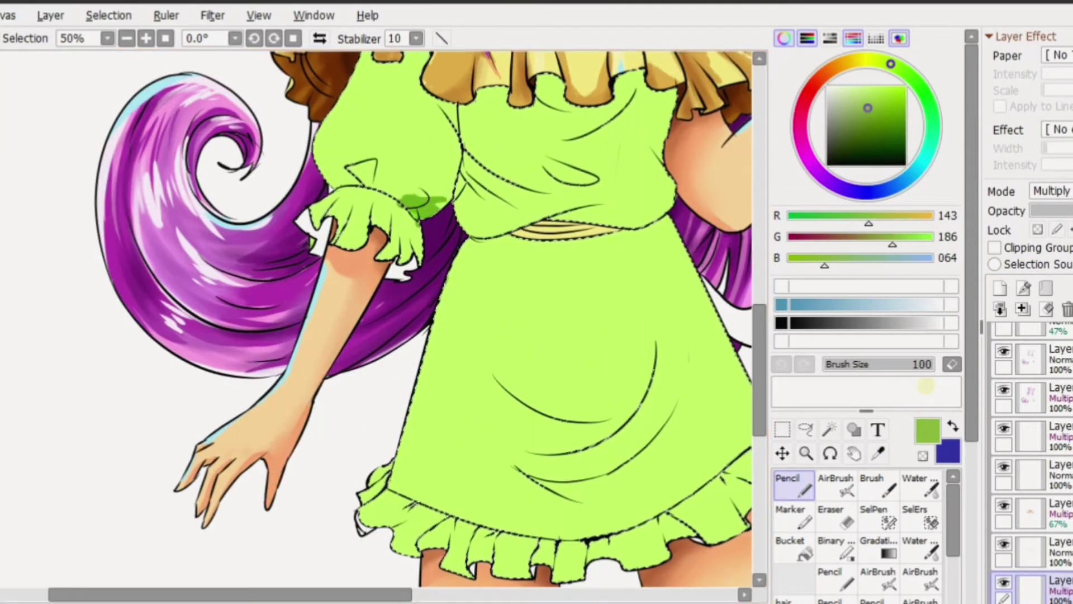
left_click(419, 201, "alt")
mouse_move(391, 185)
left_mouse_down()
mouse_move(430, 223)
mouse_move(442, 218)
left_mouse_up()
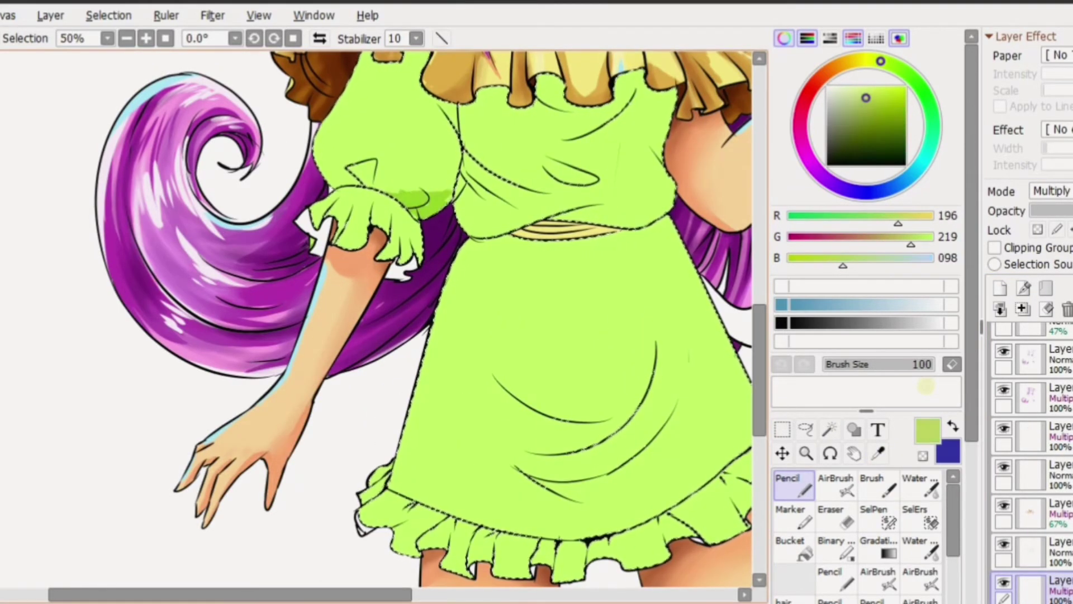
key("ctrl+z")
key("ctrl+z")
key("ctrl+z")
key("ctrl+z")
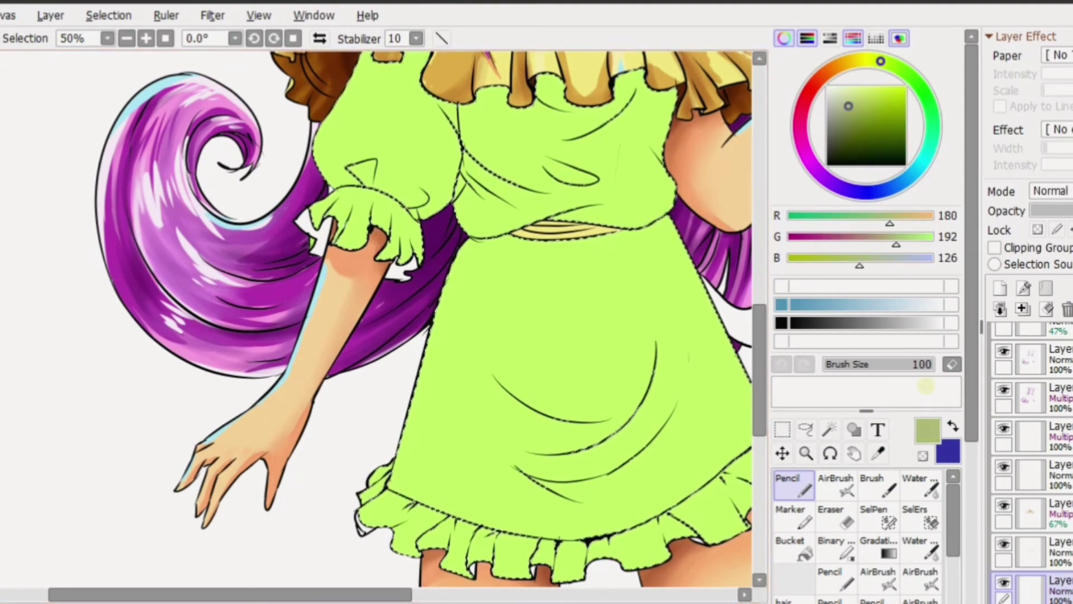
- Paint pencil shadows in olive green (RGB 170, 198, 54) on the puffed sleeve, cuff and bodice folds
left_click(376, 484, "alt")
left_click(469, 520, "alt")
scroll(376, 272, "up", 5)
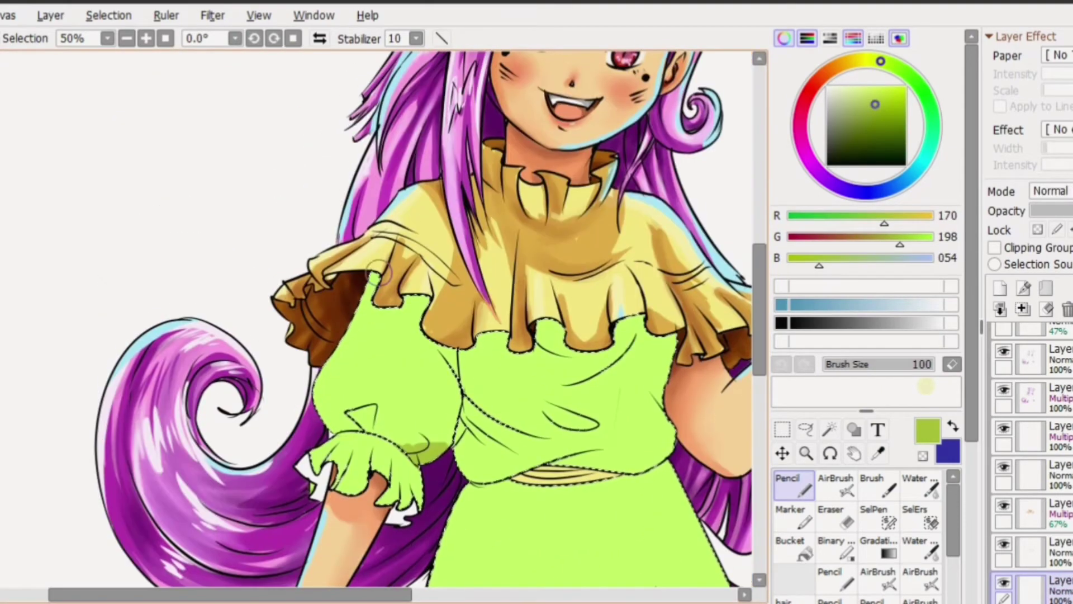
left_click_drag(376, 273, 361, 321)
left_click_drag(456, 335, 466, 366)
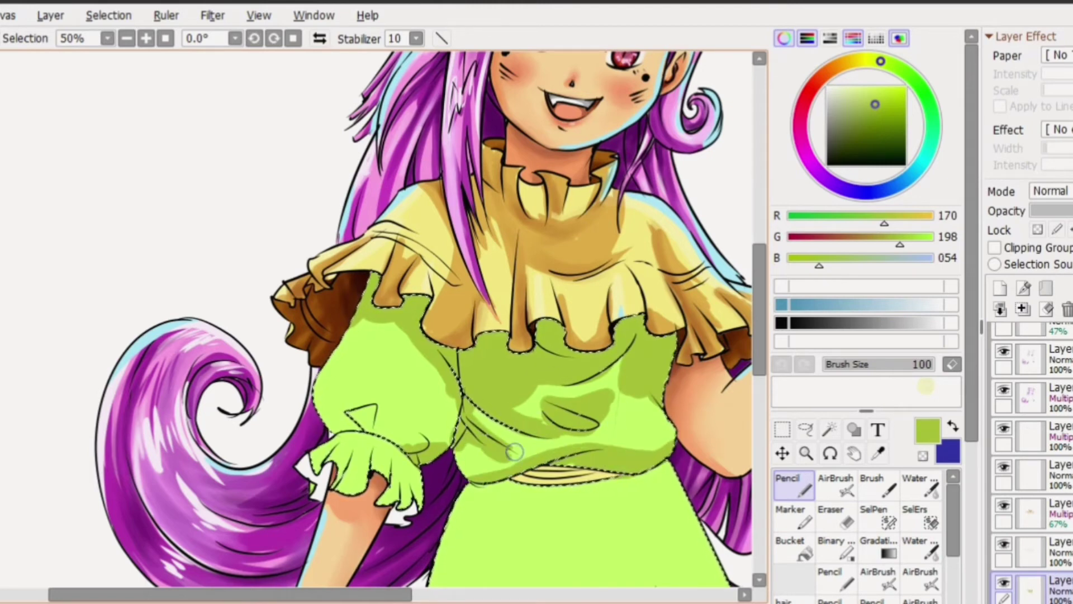
left_click_drag(321, 405, 420, 431)
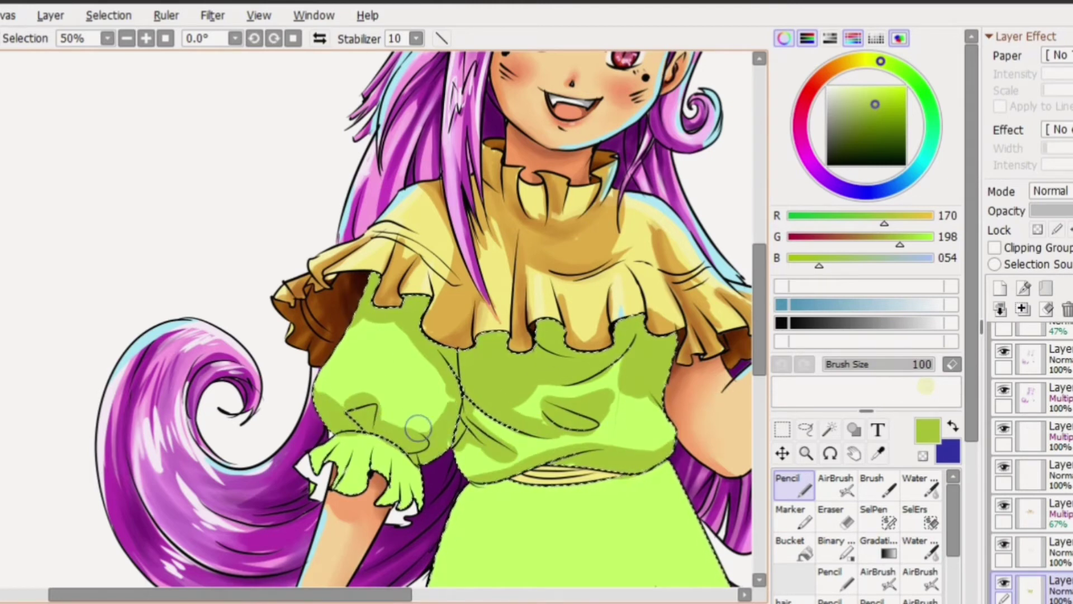
mouse_move(364, 329)
left_mouse_down()
mouse_move(413, 372)
mouse_move(418, 333)
mouse_move(384, 514)
mouse_move(349, 476)
mouse_move(364, 465)
mouse_move(396, 480)
left_mouse_up()
- Paint the same olive green shadows along the skirt's folds, below the waist and on the hem ruffle
mouse_move(486, 503)
left_mouse_down()
mouse_move(404, 471)
mouse_move(331, 190)
left_mouse_up()
mouse_move(196, 302)
left_mouse_down()
mouse_move(347, 257)
mouse_move(251, 340)
left_mouse_up()
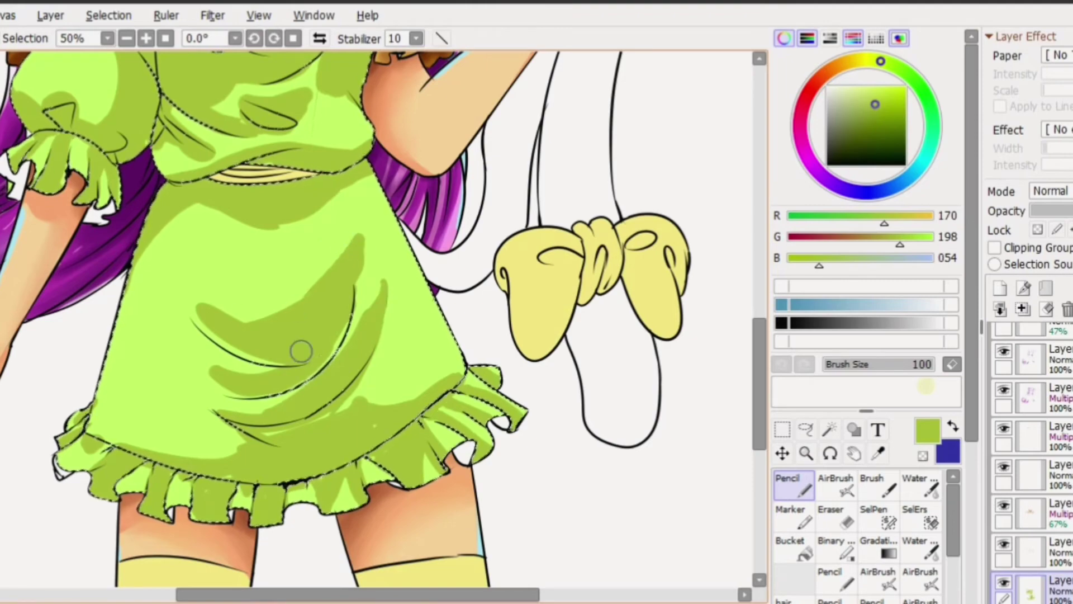
- Set the Multiply shadow layer's opacity to 77% and add a new Normal layer above the base colour layer
key("minus")
key("alt")
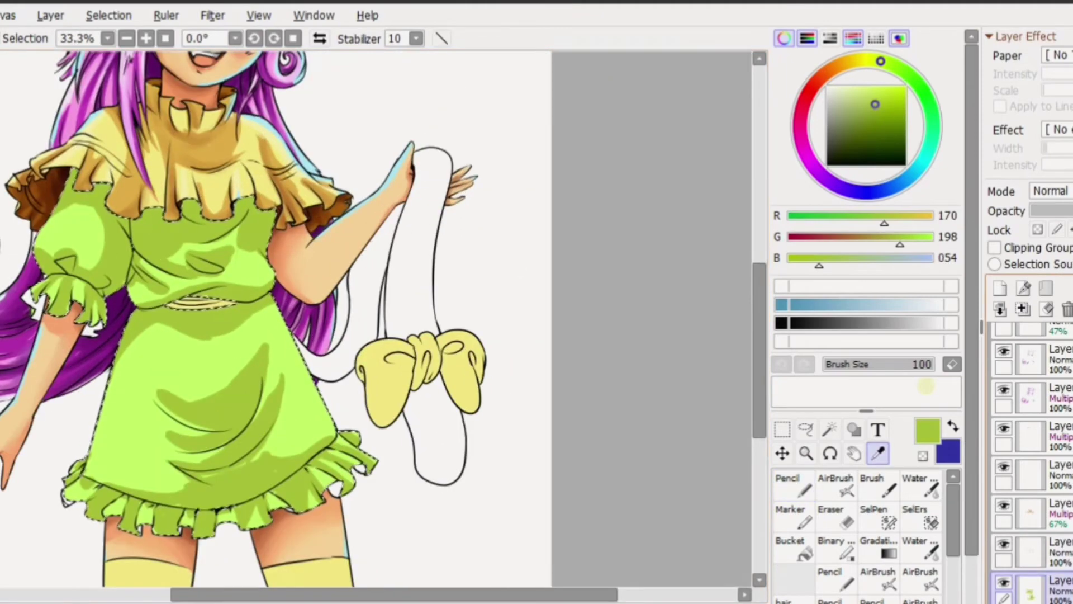
scroll(1031, 448, "down", 2)
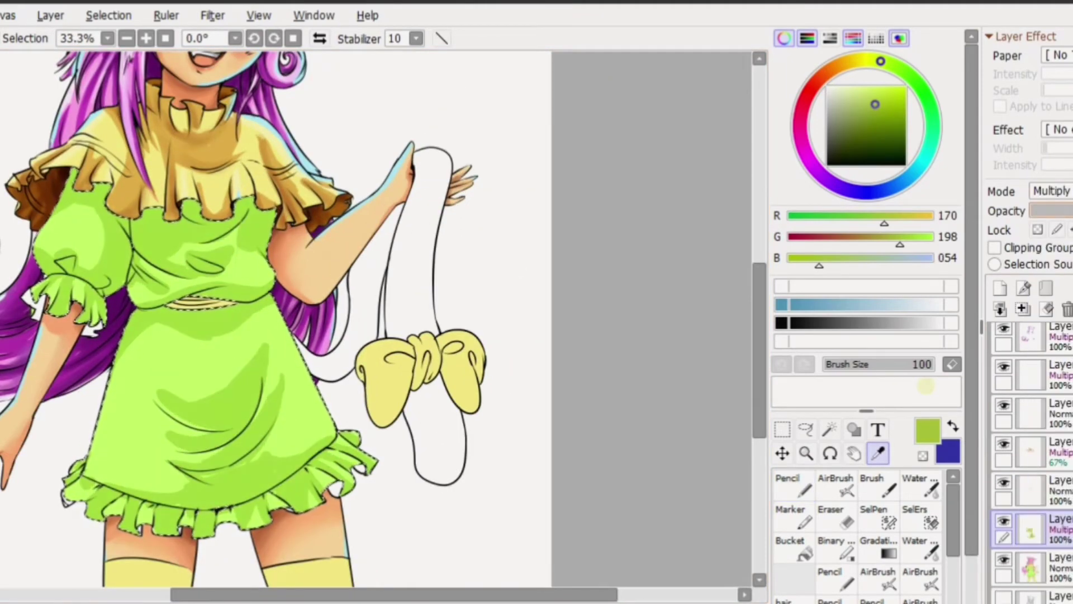
left_click_drag(1069, 211, 1057, 210)
left_click(1032, 567)
- Deepen the bodice shadows beneath the yellow cape's ruffle with the Brush in dark green (RGB 104, 130, 0)
left_click(875, 125)
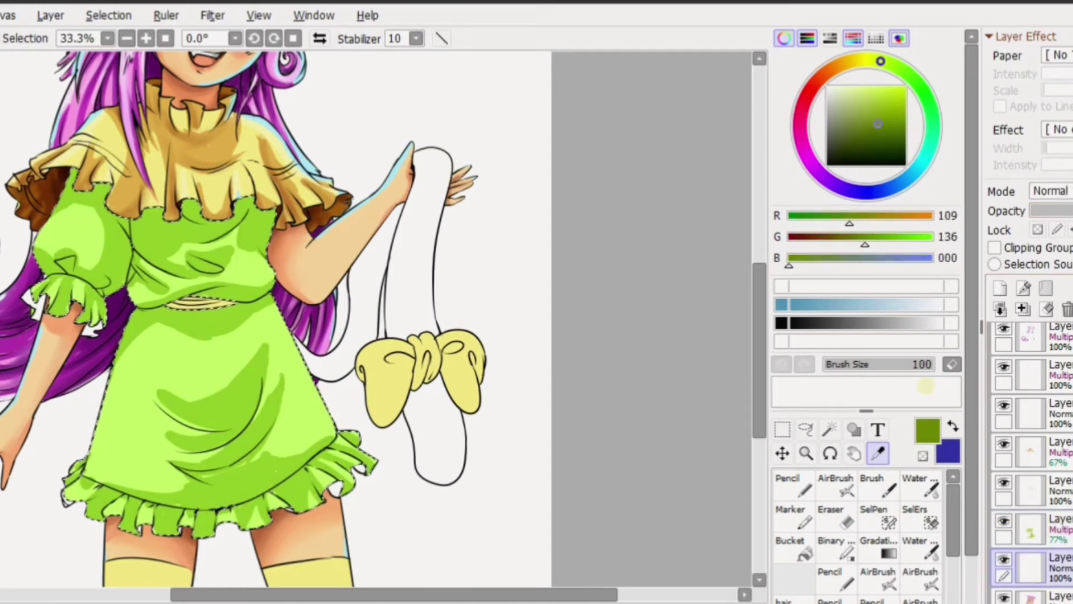
left_click(878, 483)
scroll(155, 128, "up", 3)
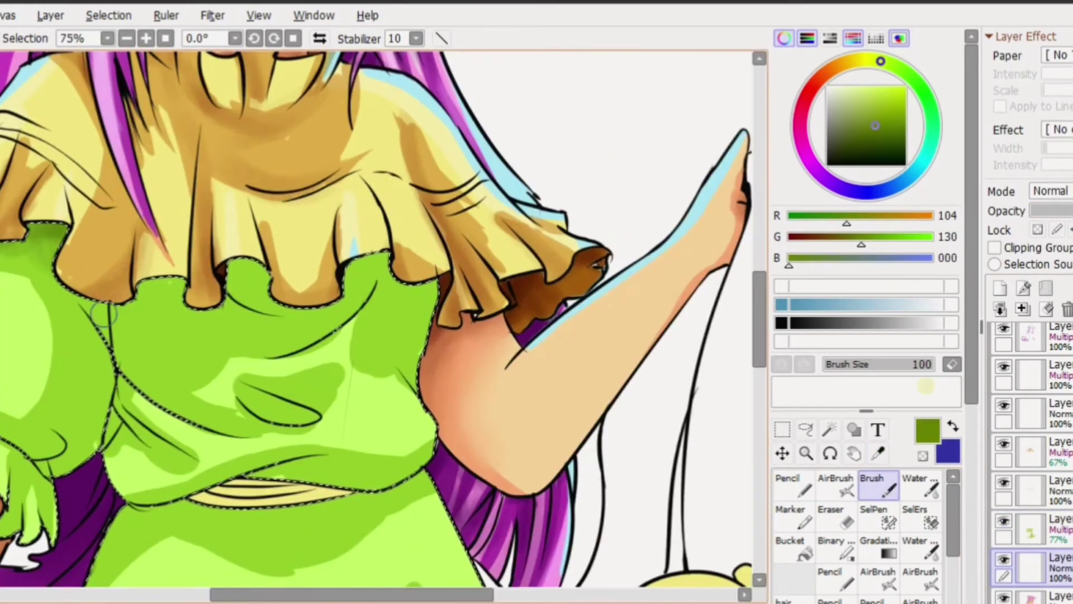
mouse_move(251, 279)
left_mouse_down()
mouse_move(294, 319)
mouse_move(358, 313)
mouse_move(274, 308)
mouse_move(161, 338)
mouse_move(174, 357)
mouse_move(422, 311)
mouse_move(414, 341)
left_mouse_up()
scroll(413, 335, "down", 3)
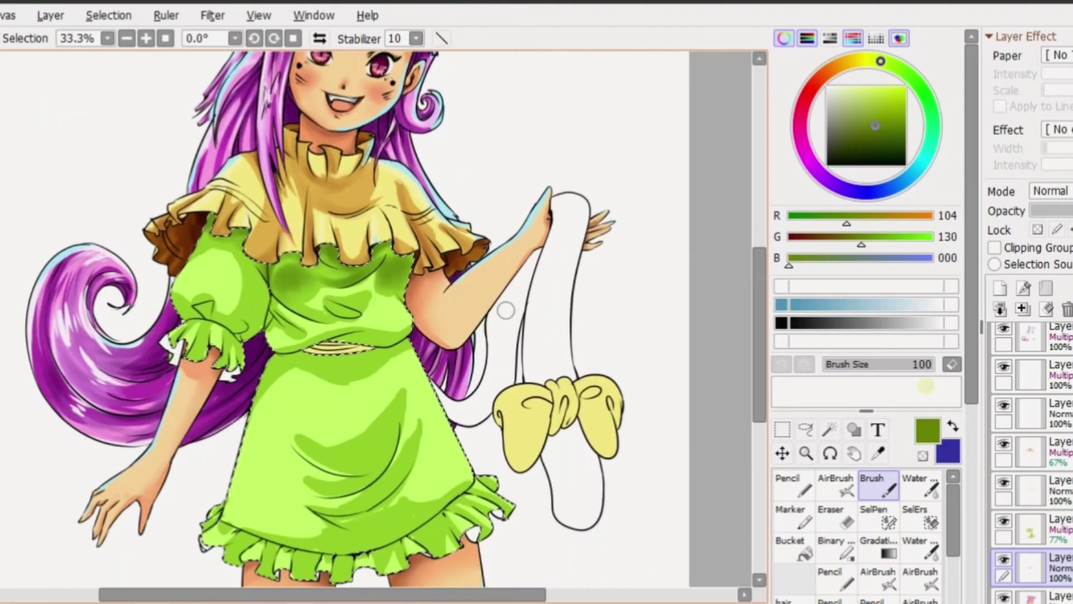
scroll(221, 312, "up", 1)
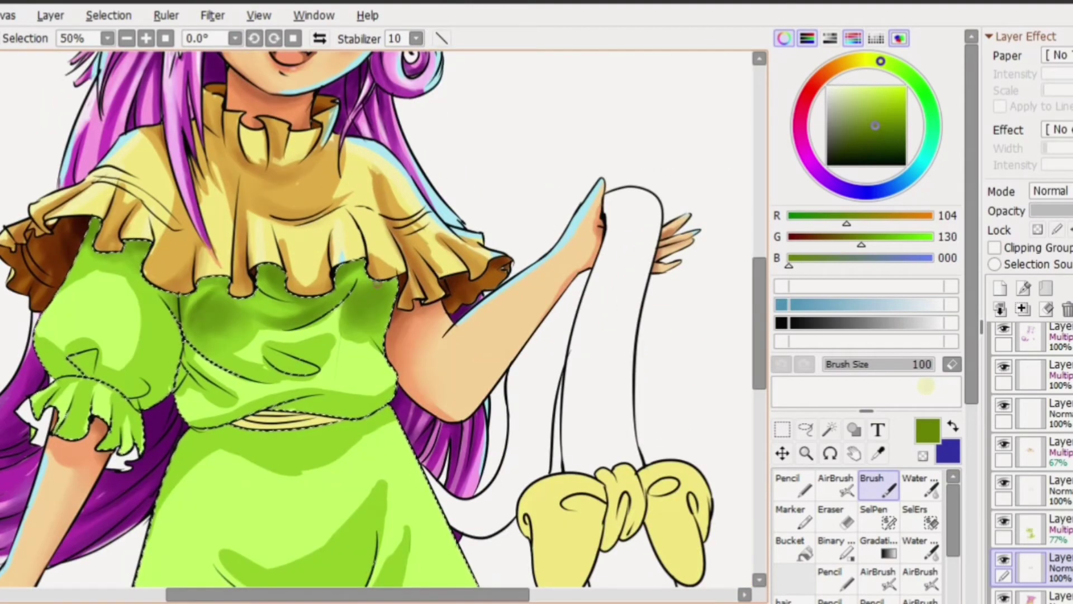
left_click_drag(207, 303, 246, 316)
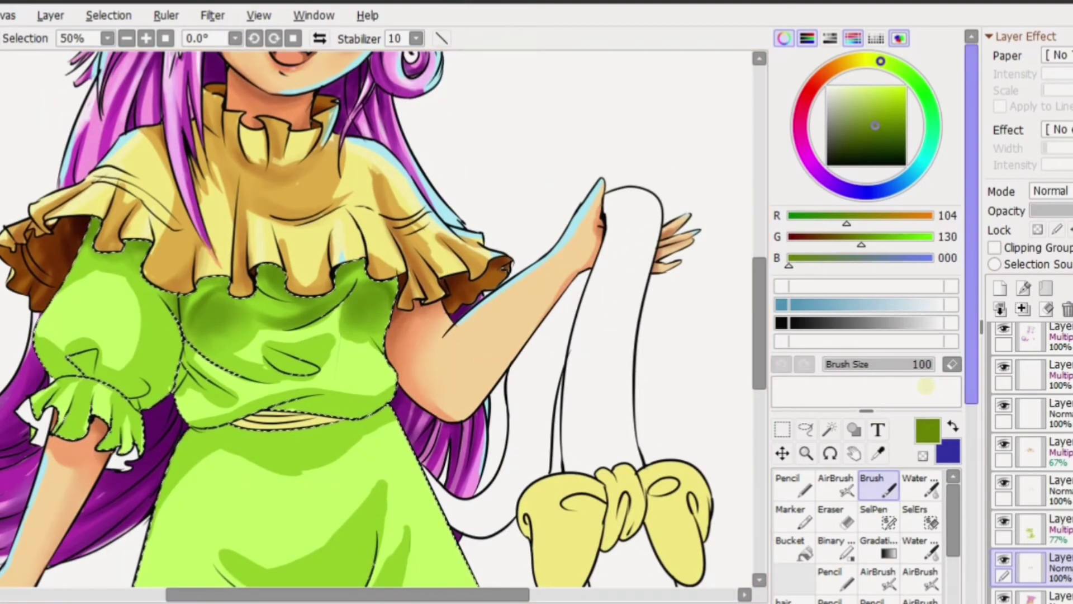
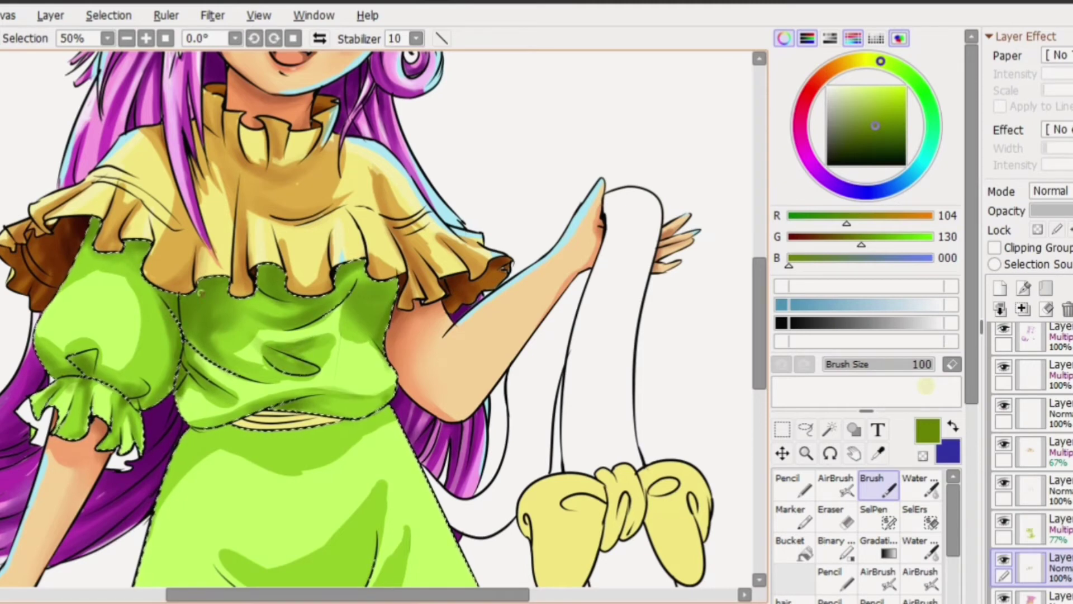
- Brush very dark green (RGB 54, 79, 0) into the creases of the puffed sleeve and cuff
left_click(878, 141)
mouse_move(78, 374)
left_mouse_down()
mouse_move(61, 425)
mouse_move(112, 442)
left_mouse_up()
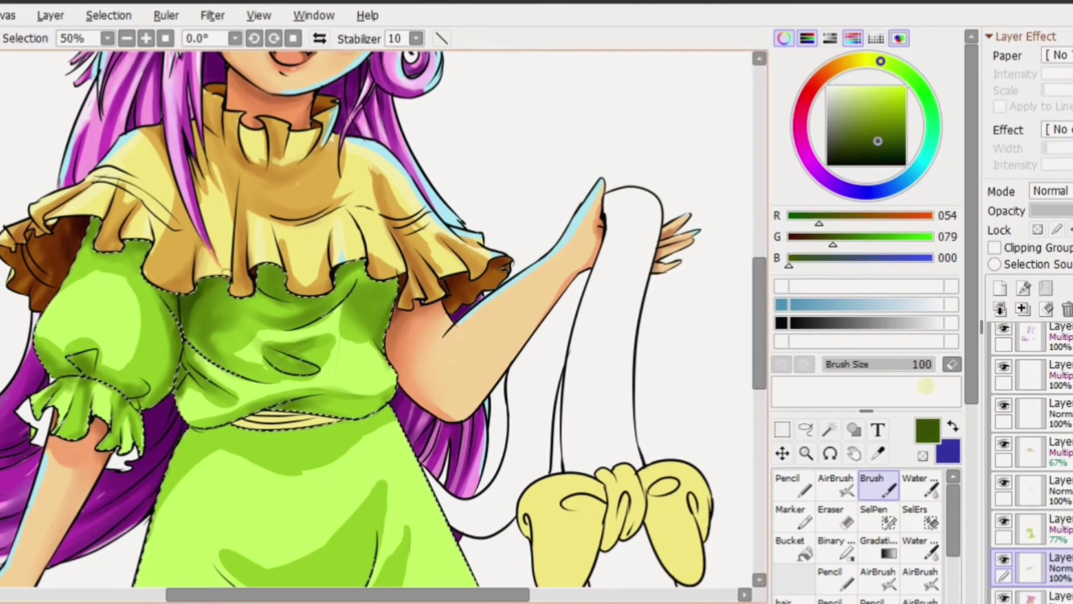
left_click_drag(50, 347, 101, 425)
left_click_drag(112, 363, 50, 431)
- Brush dark green (RGB 60, 103, 0) into the skirt's waist and folds, and sampled green (RGB 100, 148, 15) above the hem
scroll(436, 341, "down", 1)
scroll(436, 341, "up", 1)
left_click(439, 341, "alt")
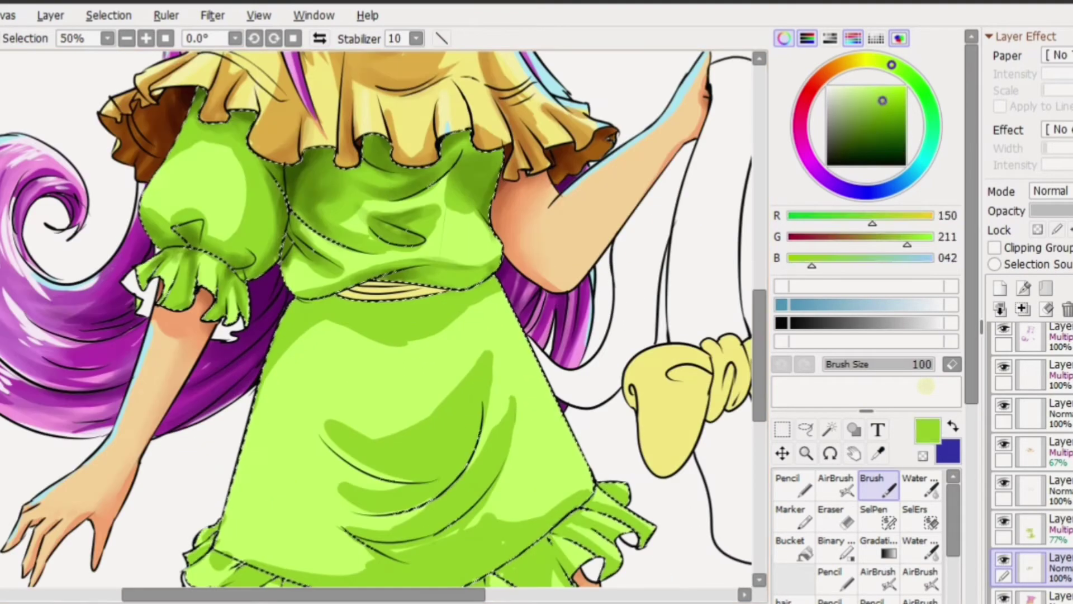
left_click(872, 134)
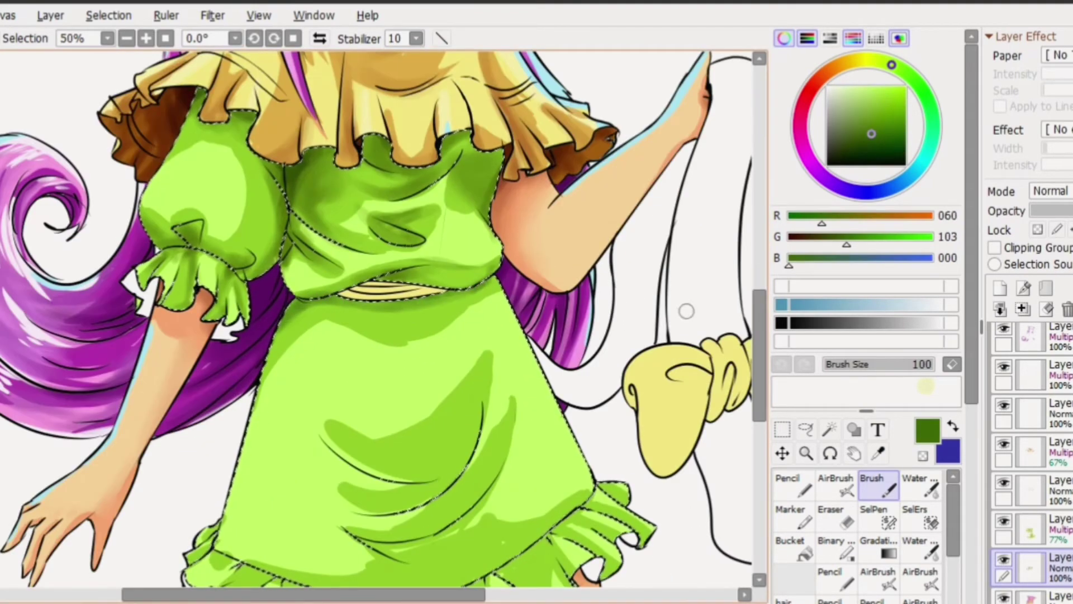
mouse_move(358, 451)
left_mouse_down()
mouse_move(358, 301)
mouse_move(472, 223)
mouse_move(453, 278)
mouse_move(422, 270)
mouse_move(443, 307)
mouse_move(444, 367)
mouse_move(387, 383)
mouse_move(436, 268)
mouse_move(480, 211)
mouse_move(475, 220)
left_mouse_up()
left_click(347, 246, "alt")
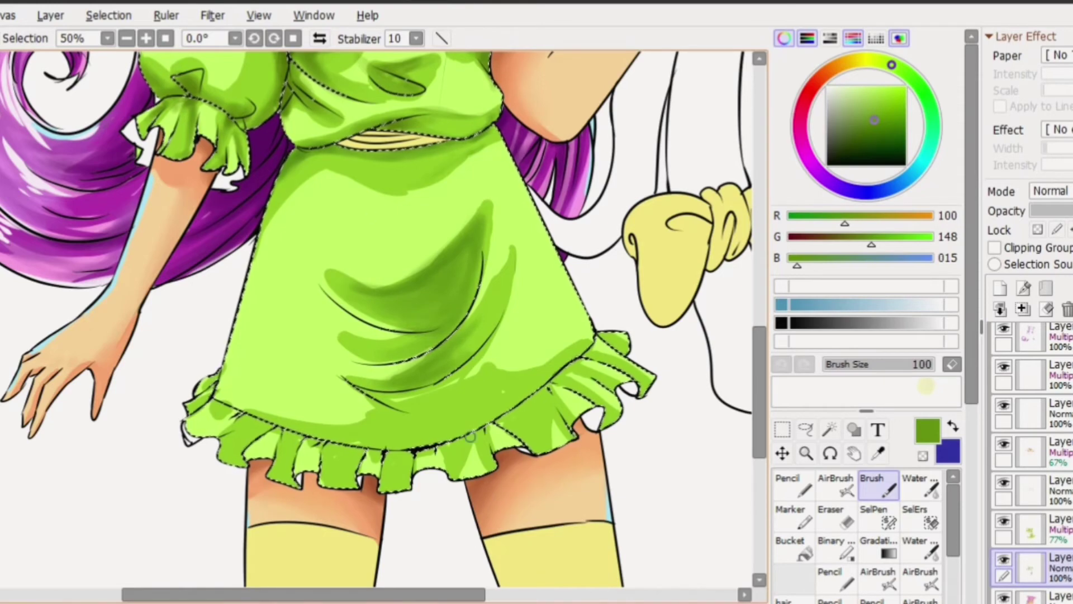
left_click_drag(441, 441, 373, 440)
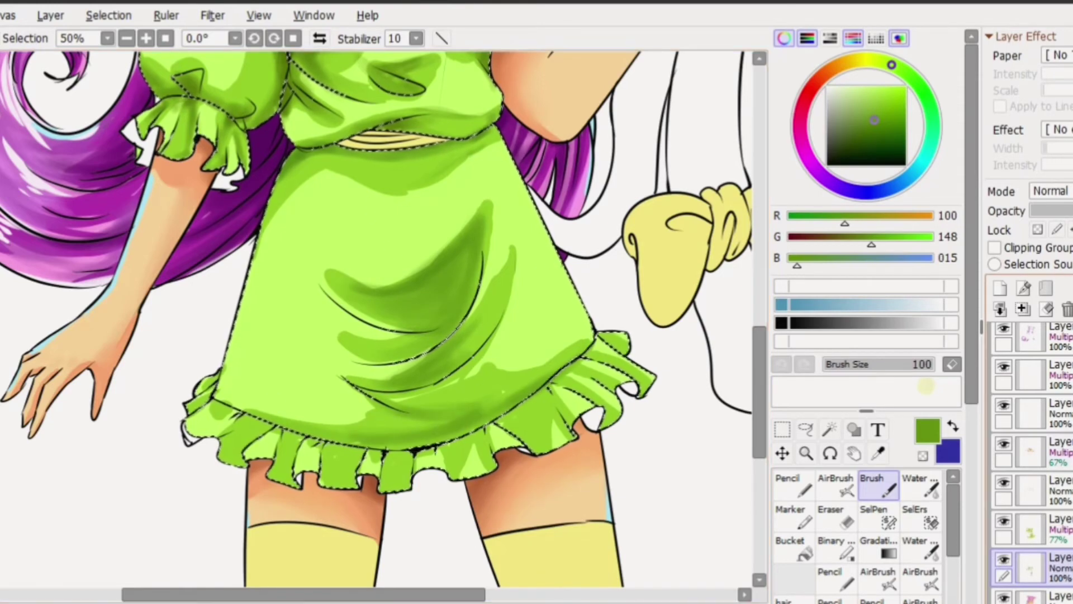
- Set the Multiply shadow layer's opacity to 54% and the brushed shading layer's opacity to 78%
left_click(1031, 528)
left_click_drag(1065, 211, 1058, 210)
left_click(1031, 567)
scroll(380, 319, "up", 3)
scroll(380, 318, "down", 2)
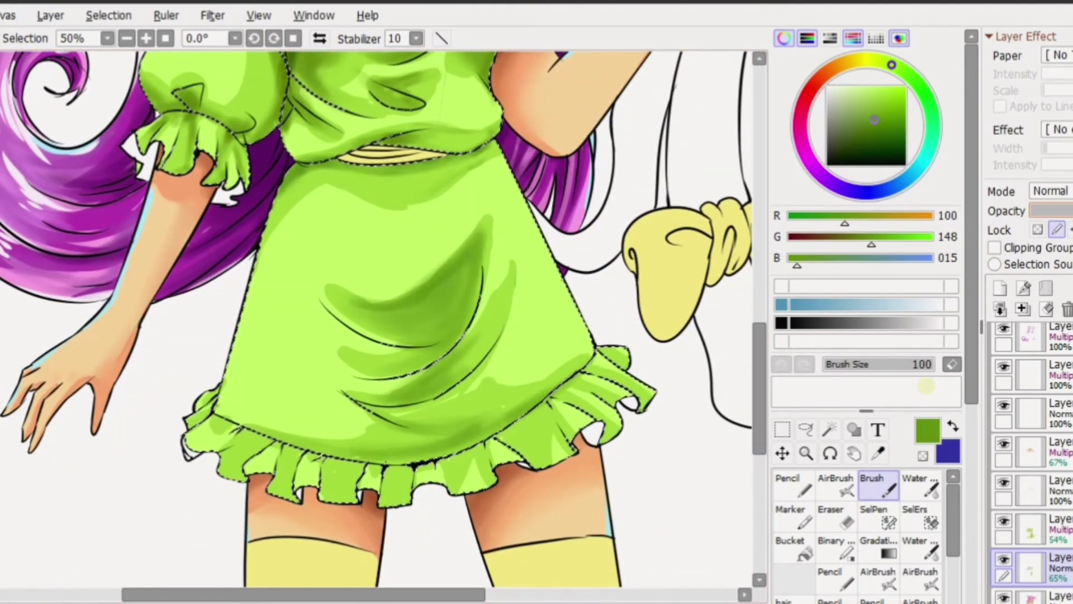
- Brush darker green shading into the folds of the skirt's hem ruffle
scroll(381, 318, "down", 3)
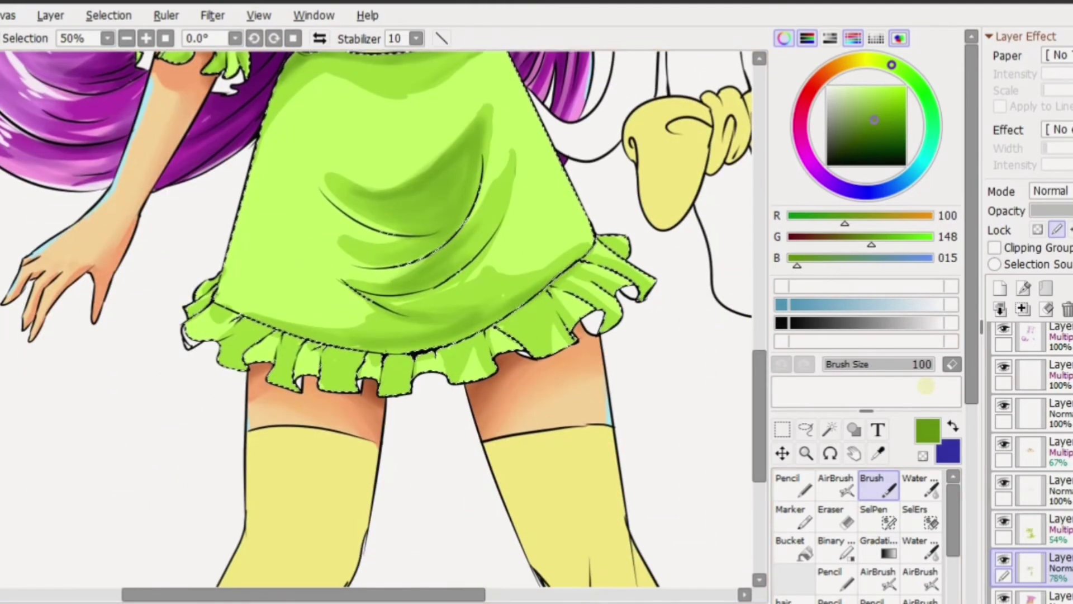
left_click(224, 320)
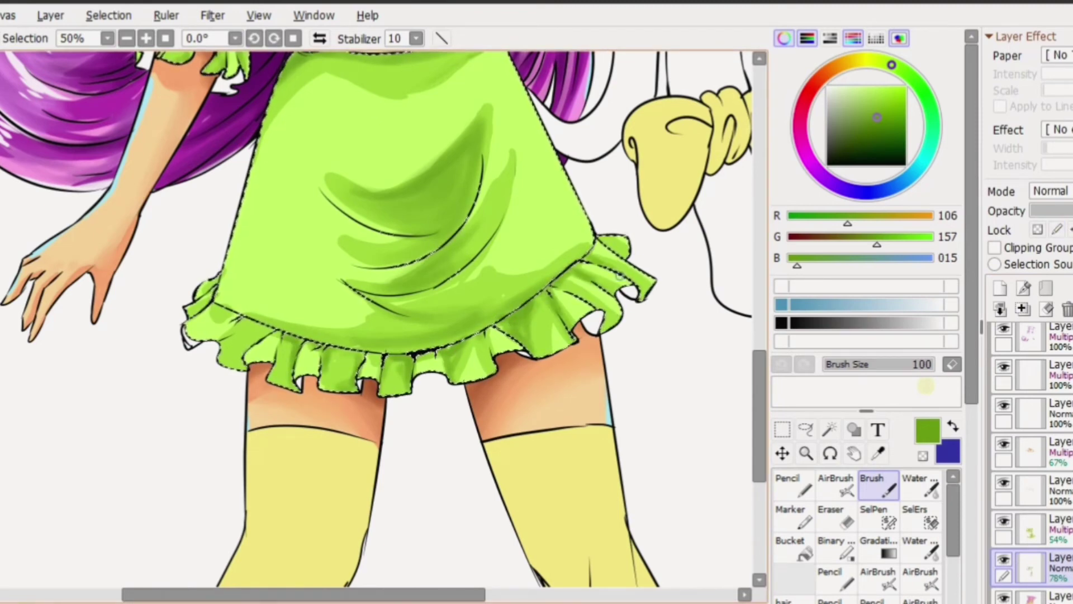
- Finish the dark ruffle shading and, on a new layer, draw pale green highlights (RGB 237, 255, 204) on the skirt and puffed sleeve
left_click_drag(217, 308, 261, 336)
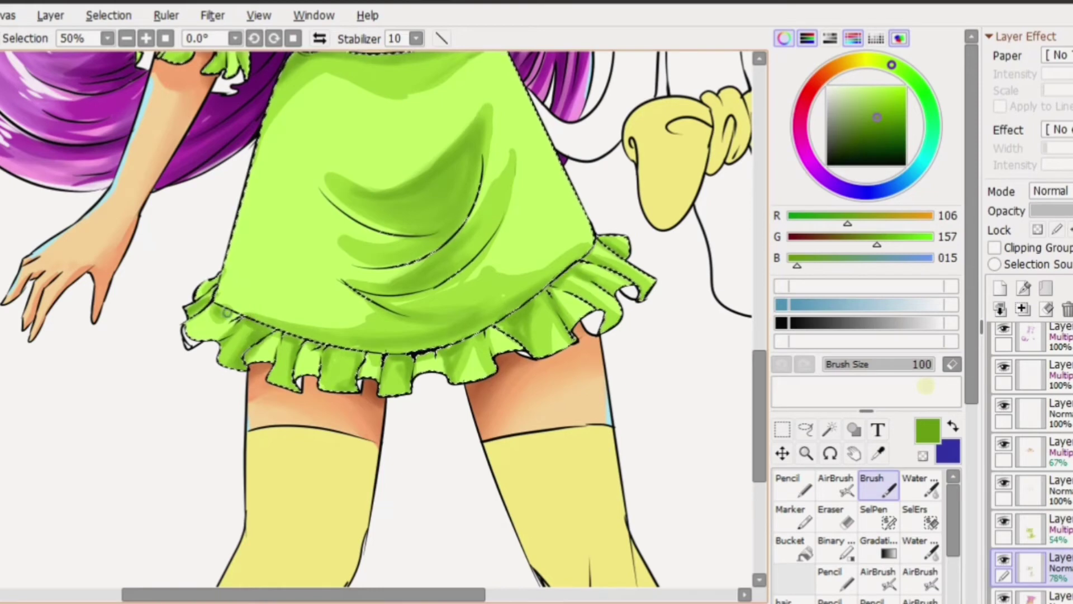
left_click(567, 239, "alt")
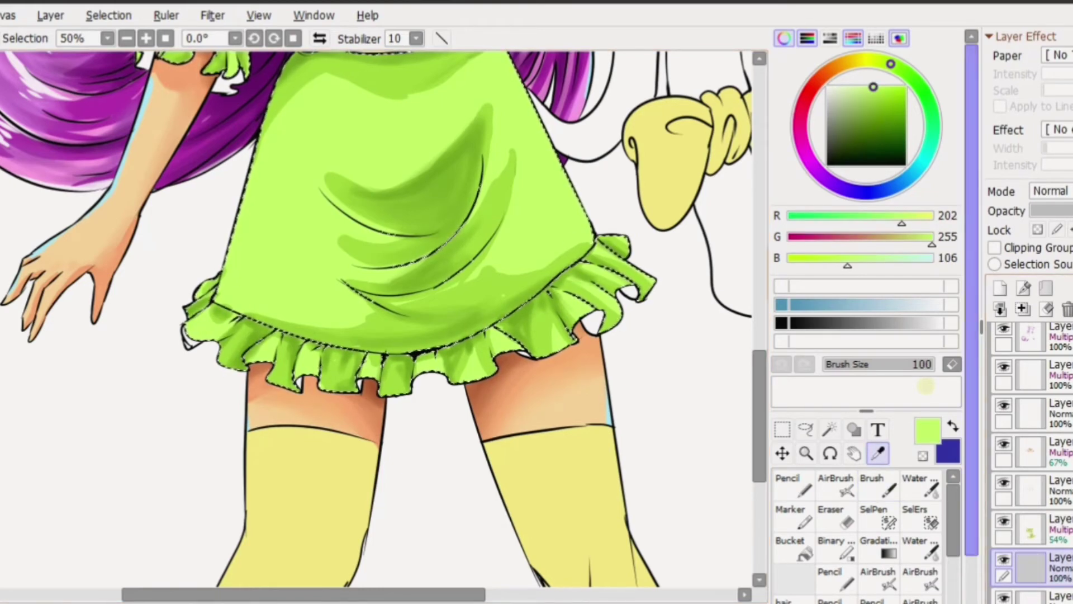
left_click(843, 87)
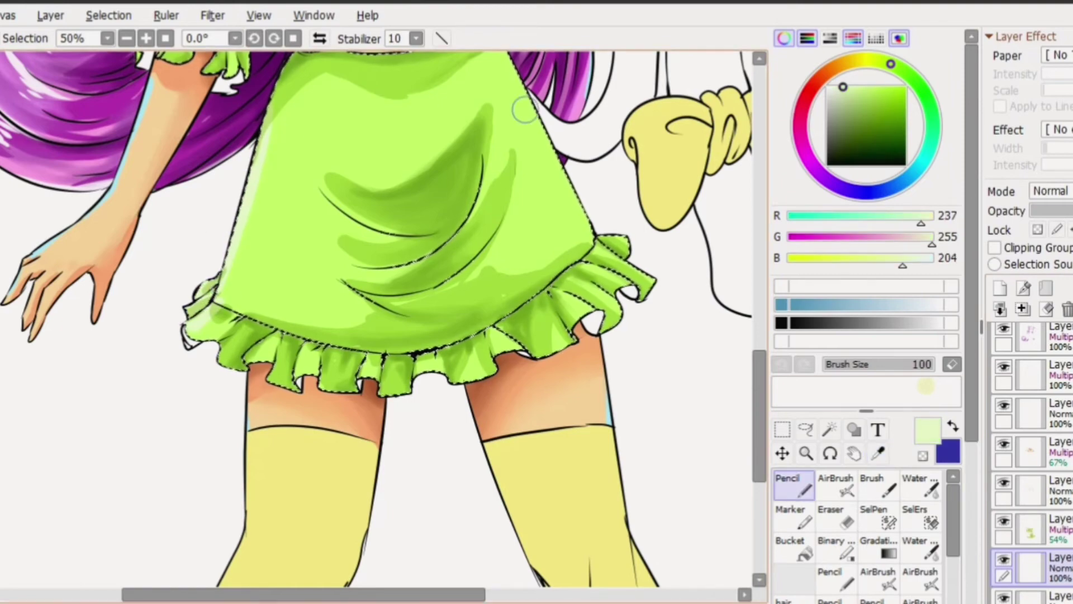
scroll(524, 109, "up", 4)
left_click(492, 128, "alt")
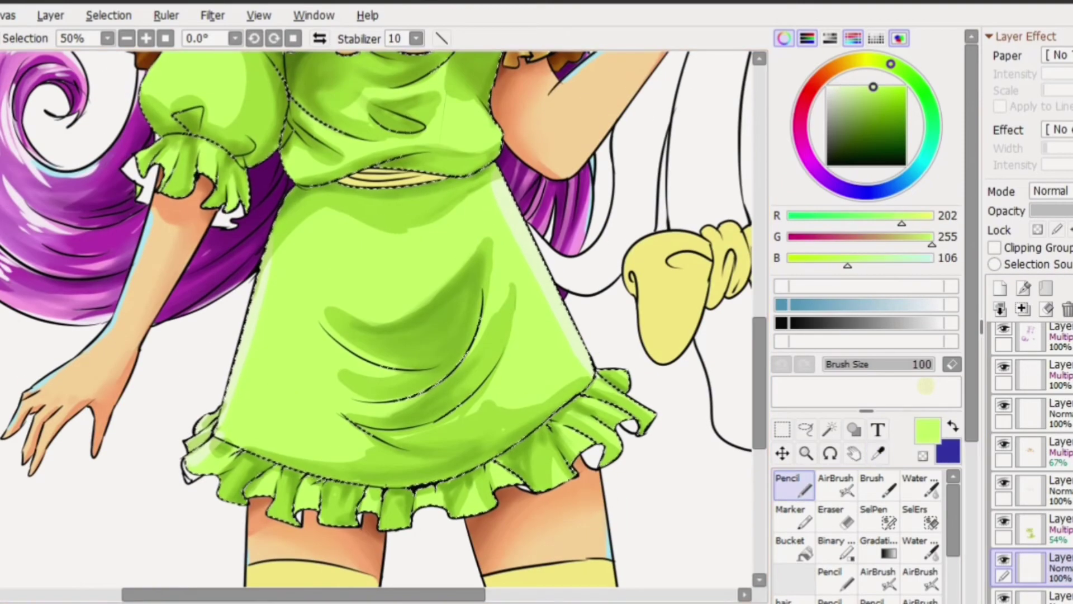
left_click(354, 282, "alt")
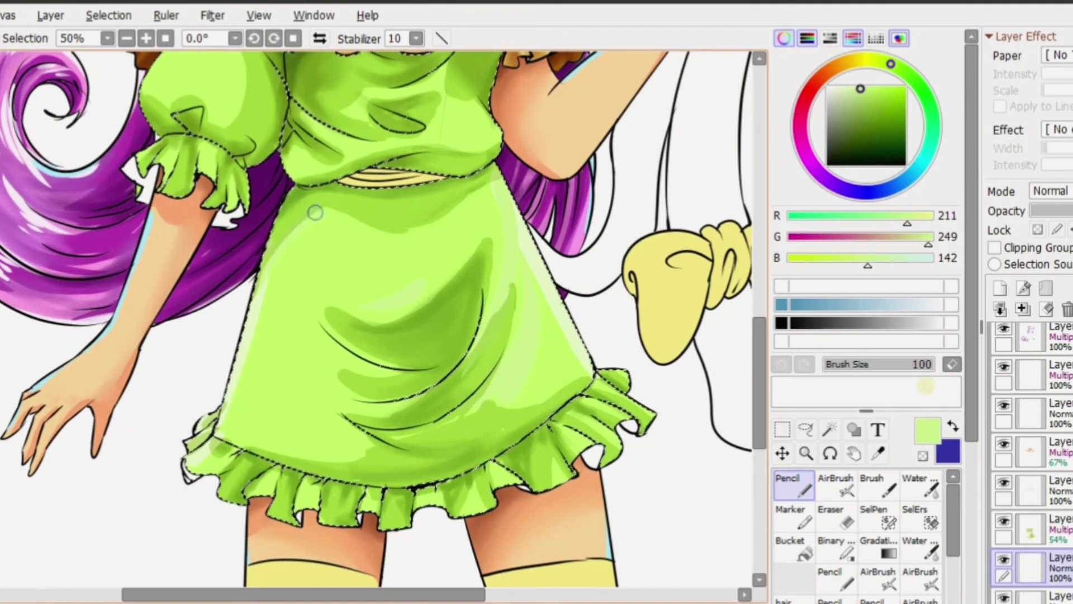
left_click(525, 343, "alt")
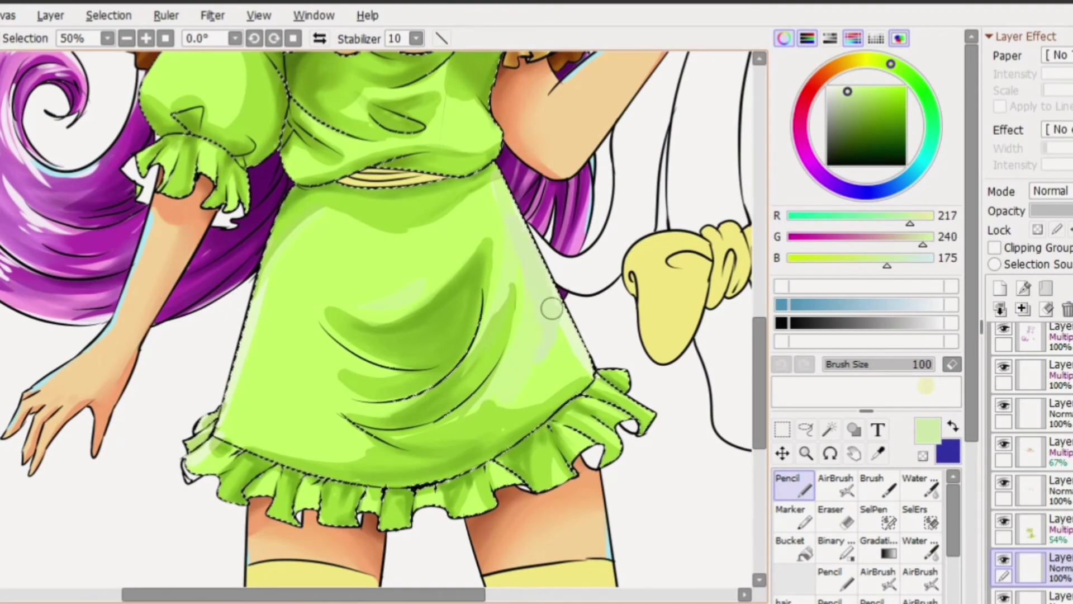
scroll(346, 413, "up", 5)
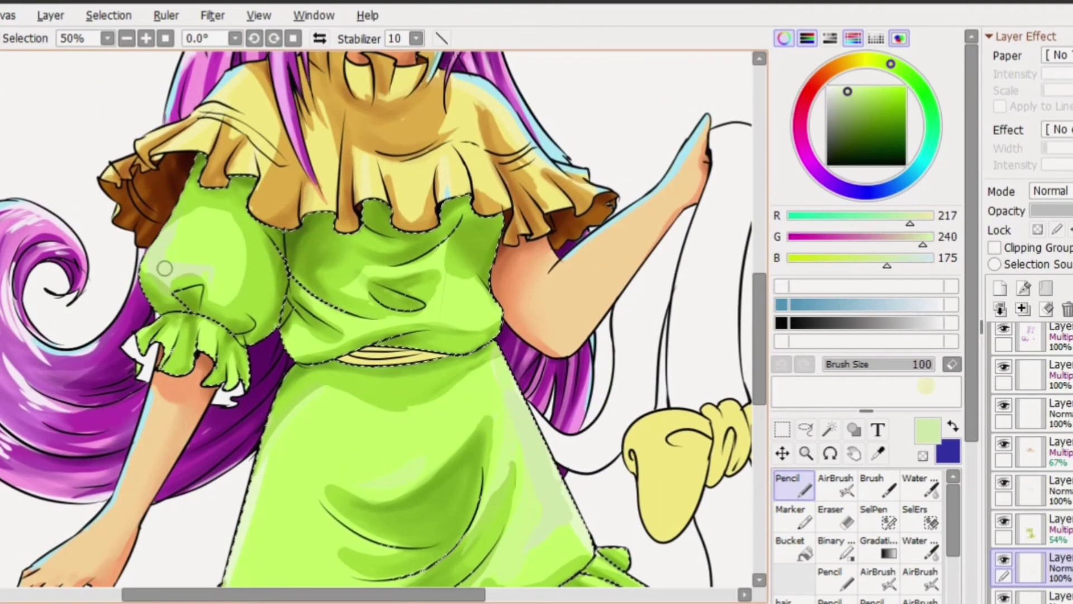
- On a new layer above the dress's Multiply shadows, draw light blue (RGB 177, 240, 255) rim light along the sleeve, skirt and ruffle edges
left_click(1029, 528)
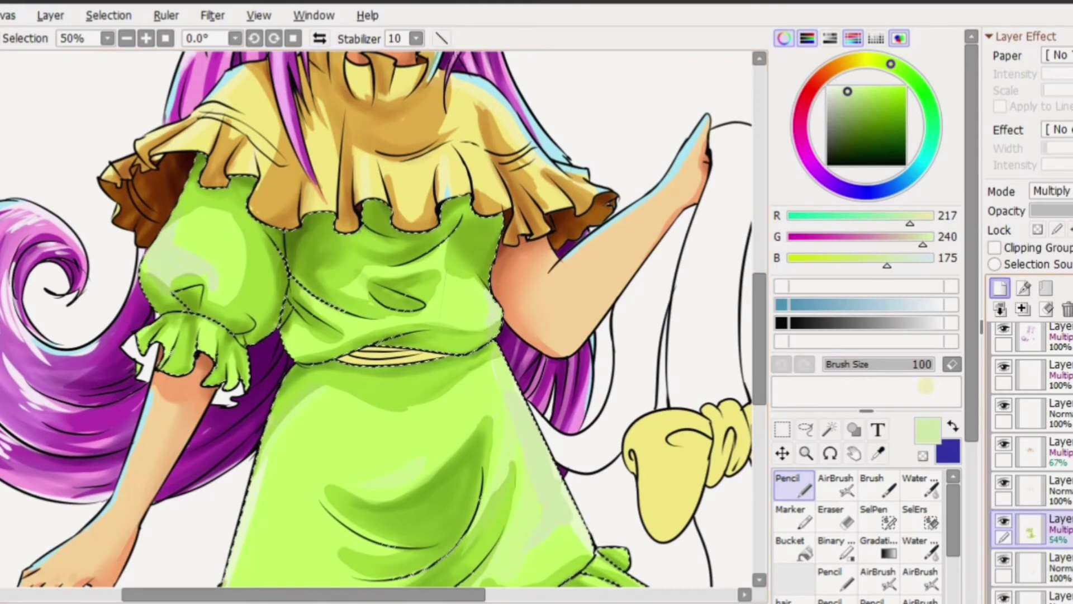
left_click(1000, 288)
left_click(498, 232, "alt")
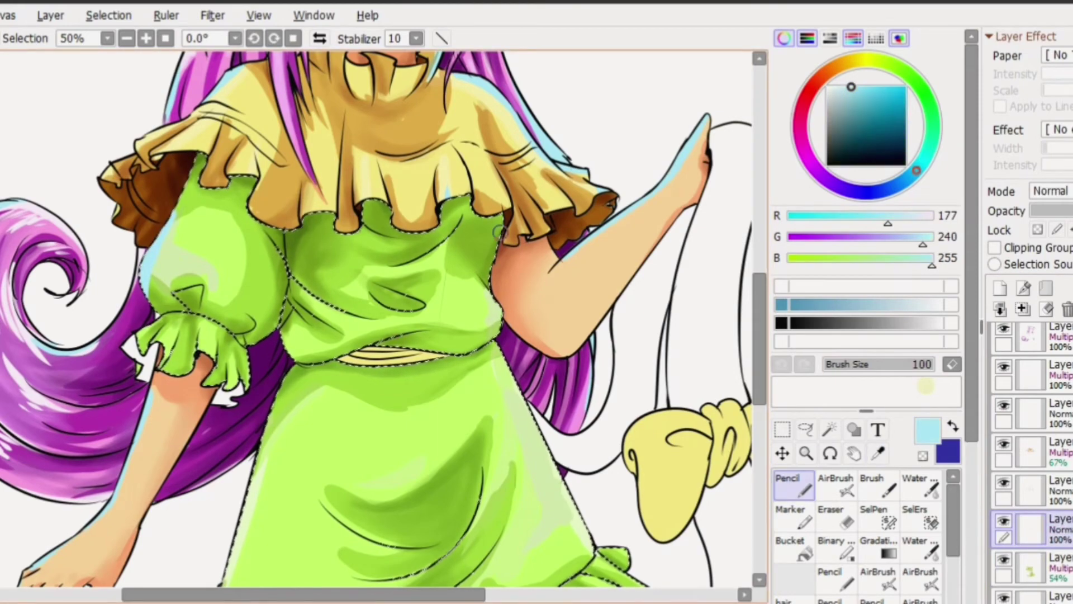
scroll(563, 241, "down", 8)
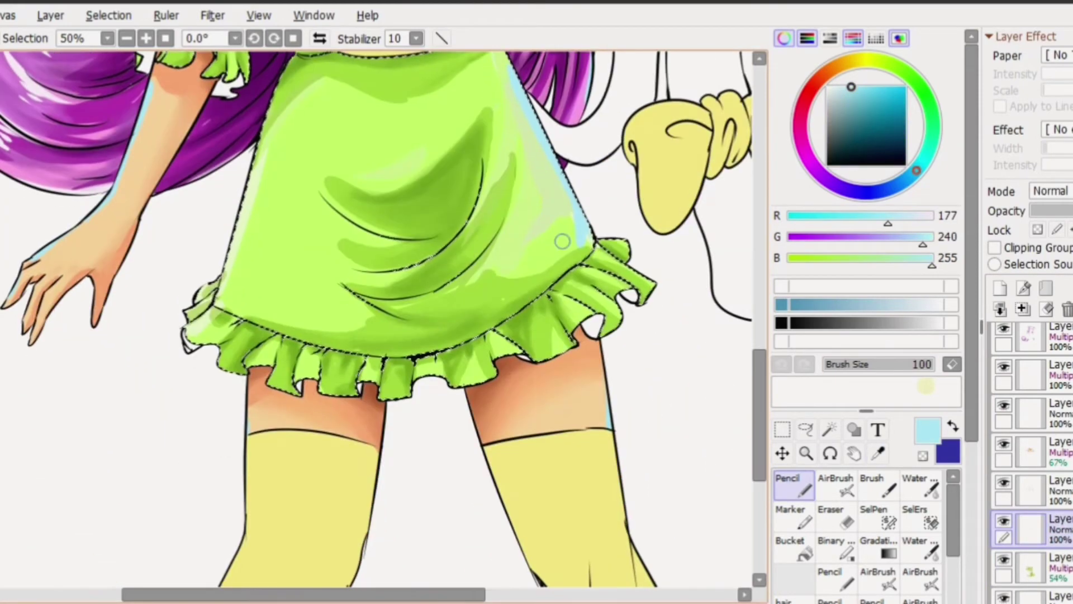
left_click_drag(598, 240, 651, 288)
left_click_drag(221, 282, 187, 341)
left_click_drag(249, 168, 218, 313)
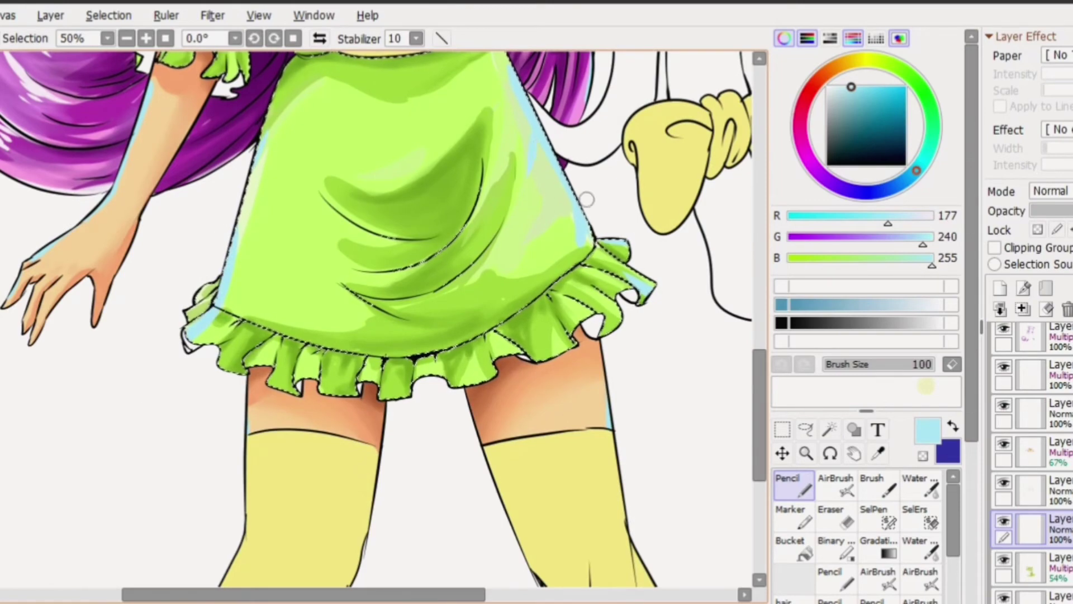
mouse_move(586, 199)
left_mouse_down()
mouse_move(534, 166)
mouse_move(564, 192)
mouse_move(585, 250)
left_mouse_up()
- Clear the selection and blend the shadows on the dress's Multiply layer with the Water tool
key("minus")
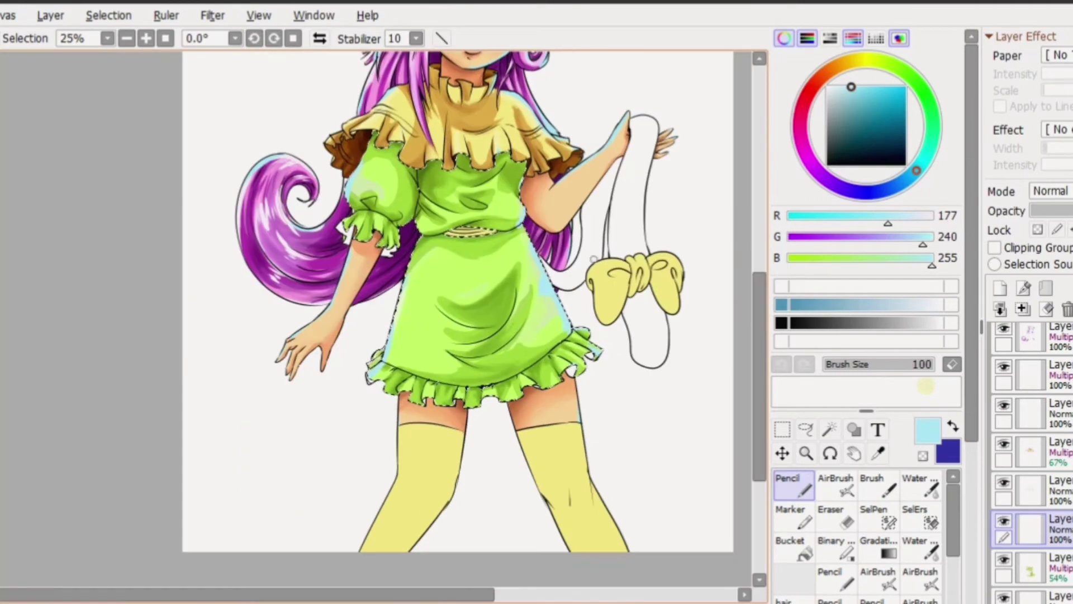
scroll(742, 317, "up", 3)
scroll(742, 317, "down", 3)
key("plus")
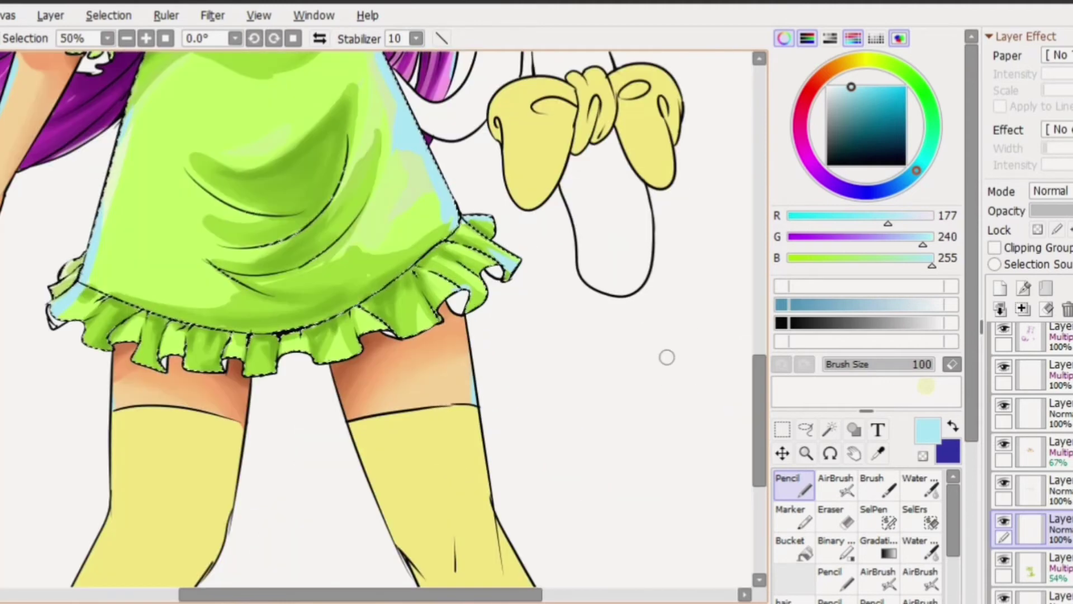
scroll(666, 355, "left", 2)
left_click(920, 486)
left_click(1017, 565)
scroll(1017, 559, "down", 2)
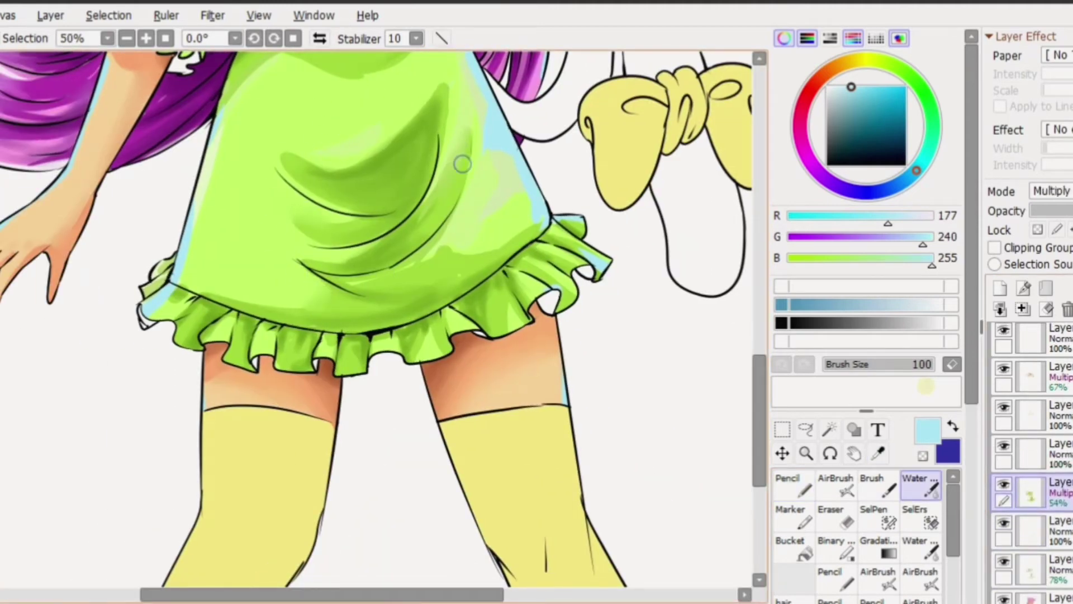
scroll(474, 241, "up", 5)
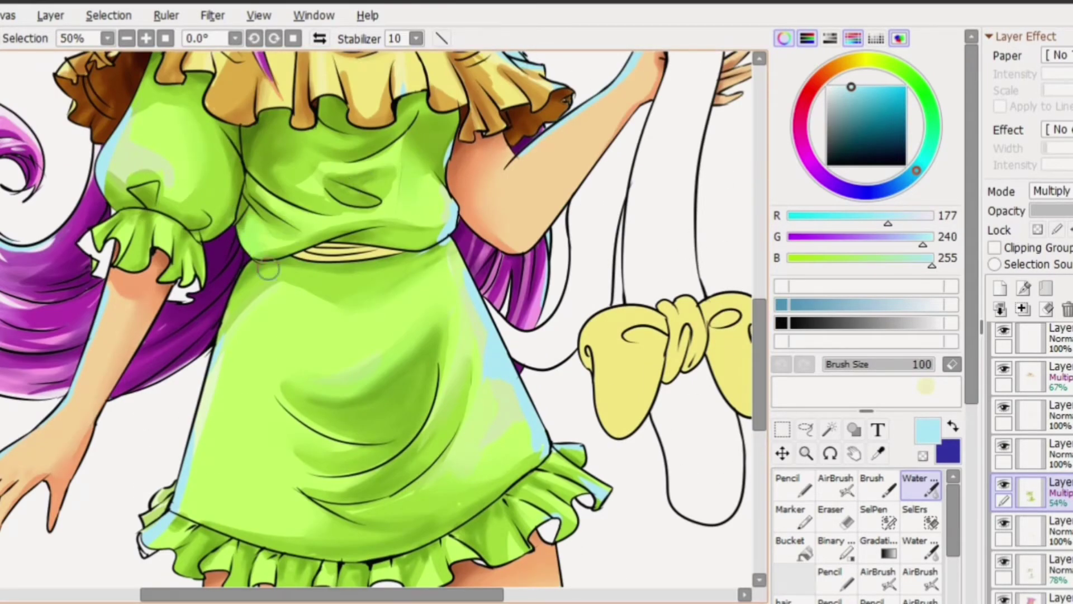
scroll(268, 270, "down", 4)
- Fill the inner sides of the cuff and hem ruffles with dark green (RGB 49, 97, 0) on the flat colour layer
left_click(829, 429)
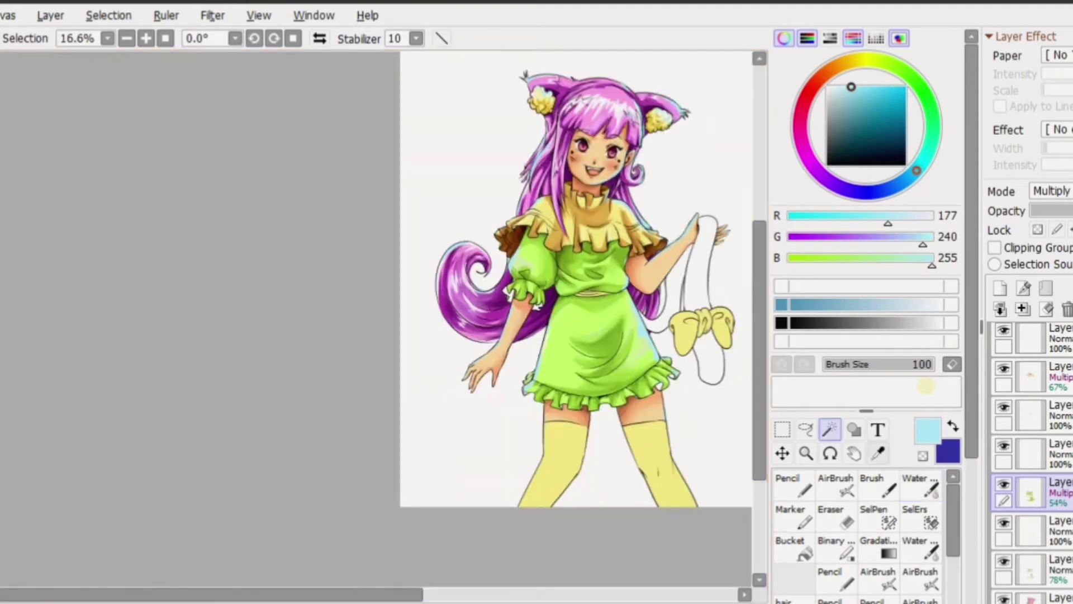
left_click(893, 65)
left_click(876, 135)
left_click(794, 545)
left_click(1031, 595)
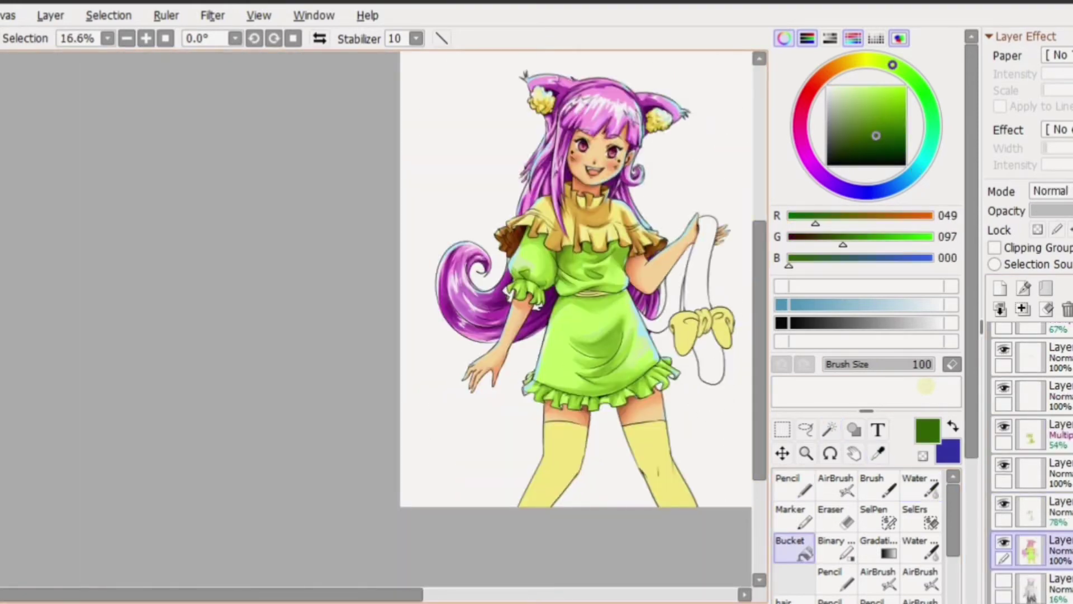
scroll(547, 291, "up", 2)
left_click(469, 300)
scroll(433, 325, "right", 3)
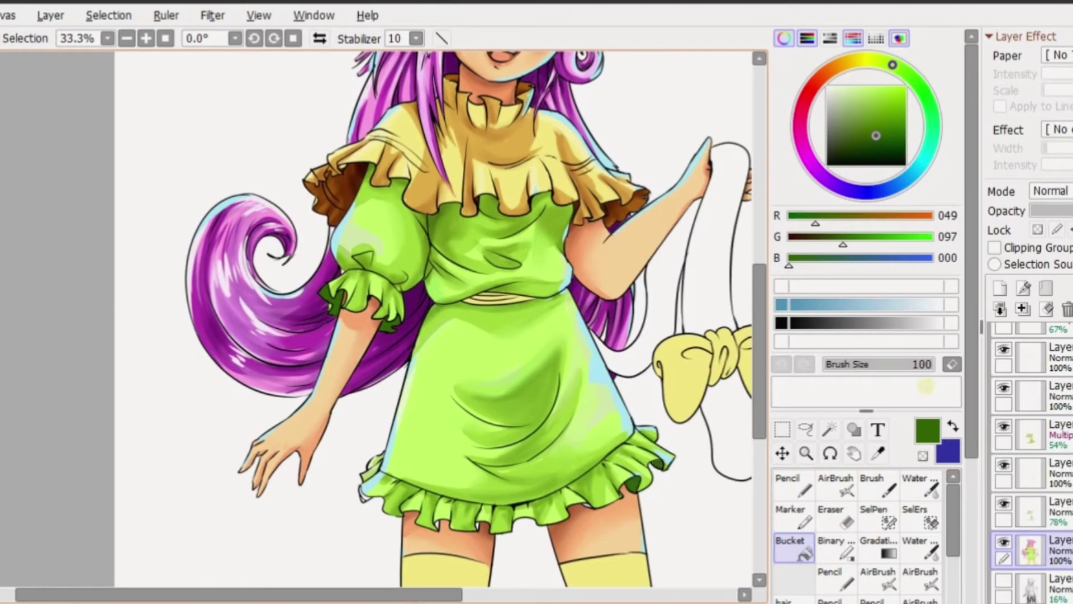
scroll(384, 319, "up", 1)
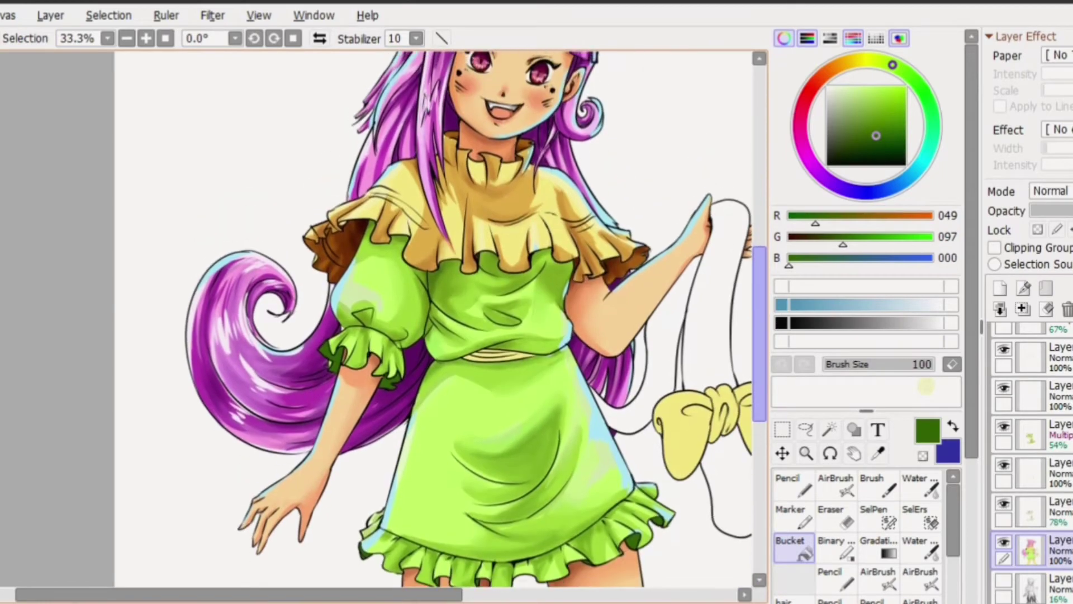
- Brush very dark green (RGB 0, 46, 0) shading onto the inner sides of the cuff and hem ruffles
key("b")
scroll(382, 425, "up", 3)
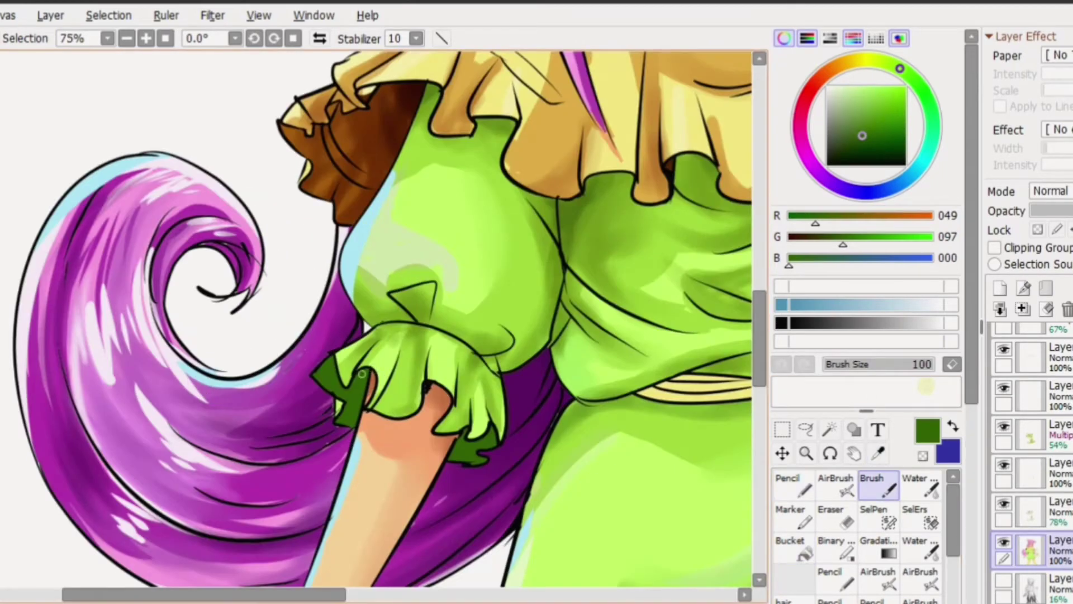
left_click(348, 394, "alt")
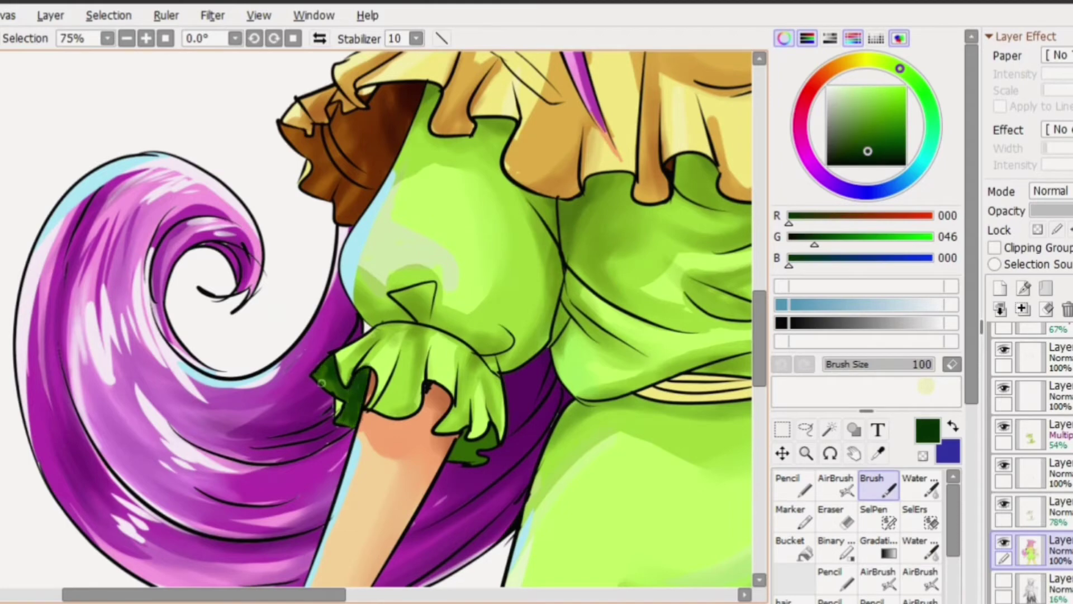
left_click(479, 442)
scroll(479, 441, "down", 10)
scroll(479, 441, "right", 5)
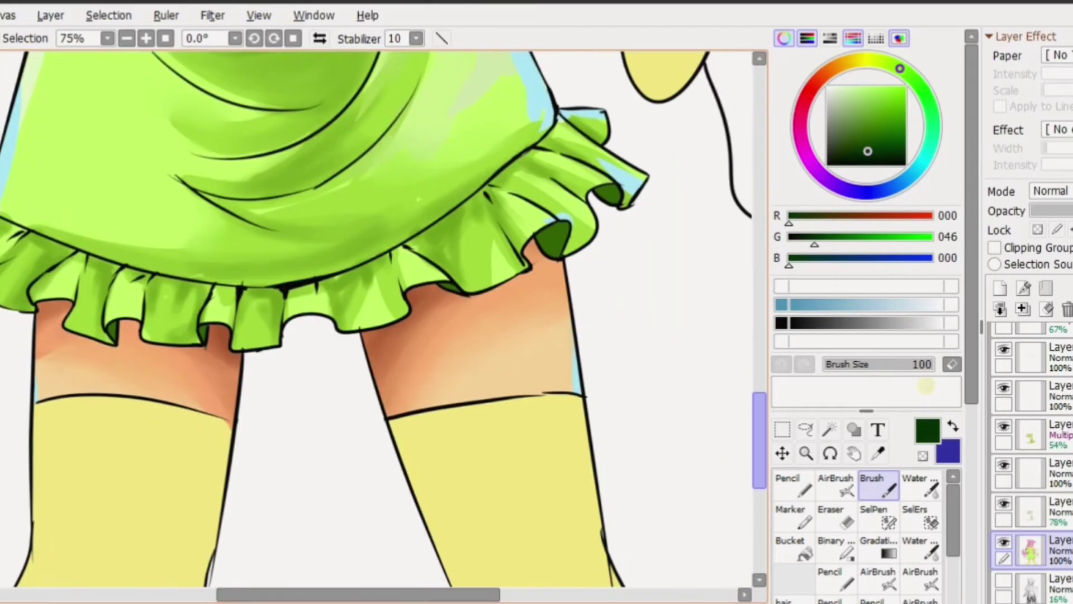
left_click_drag(548, 246, 594, 201)
- Select both yellow stockings with the magic wand and add a new layer in Multiply mode
scroll(380, 319, "down", 4)
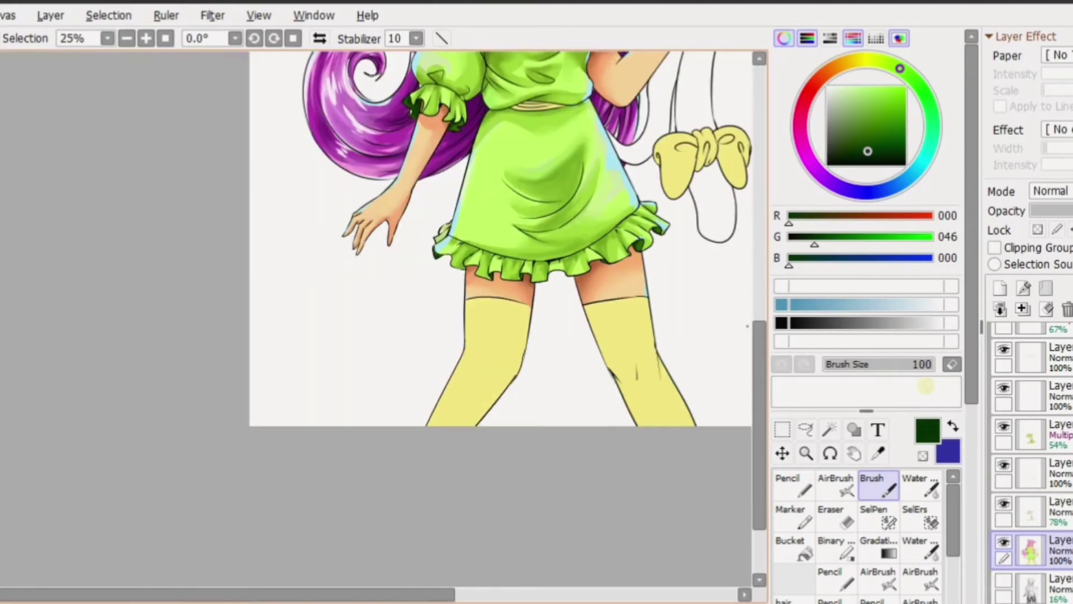
scroll(381, 318, "up", 3)
scroll(380, 319, "down", 4)
key("w")
left_click(492, 363)
left_click(626, 363, "shift")
left_click(1001, 288)
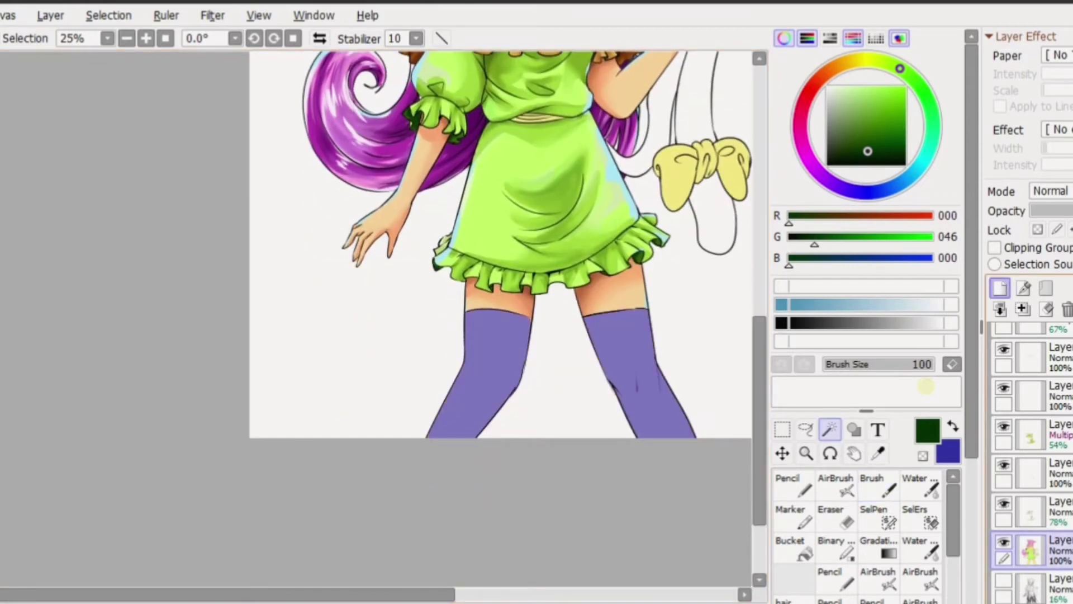
left_click(1051, 190)
left_click(1051, 233)
- Try shading the stockings with brown (RGB 188, 115, 40) sampled from the cape
key("alt")
scroll(503, 313, "up", 3)
left_click(419, 168, "alt")
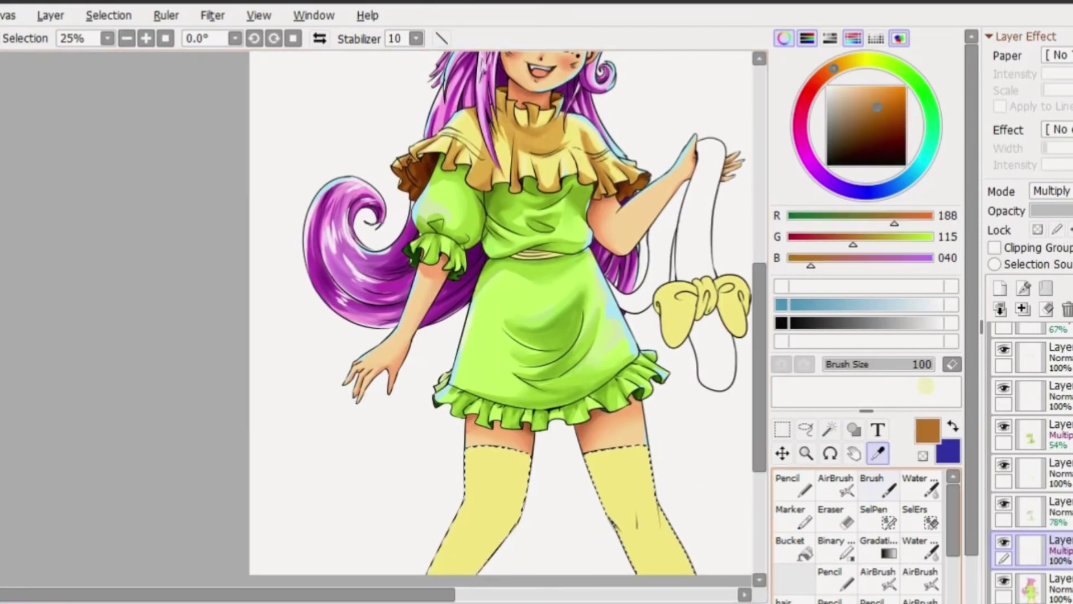
left_click(794, 482)
scroll(468, 370, "down", 2)
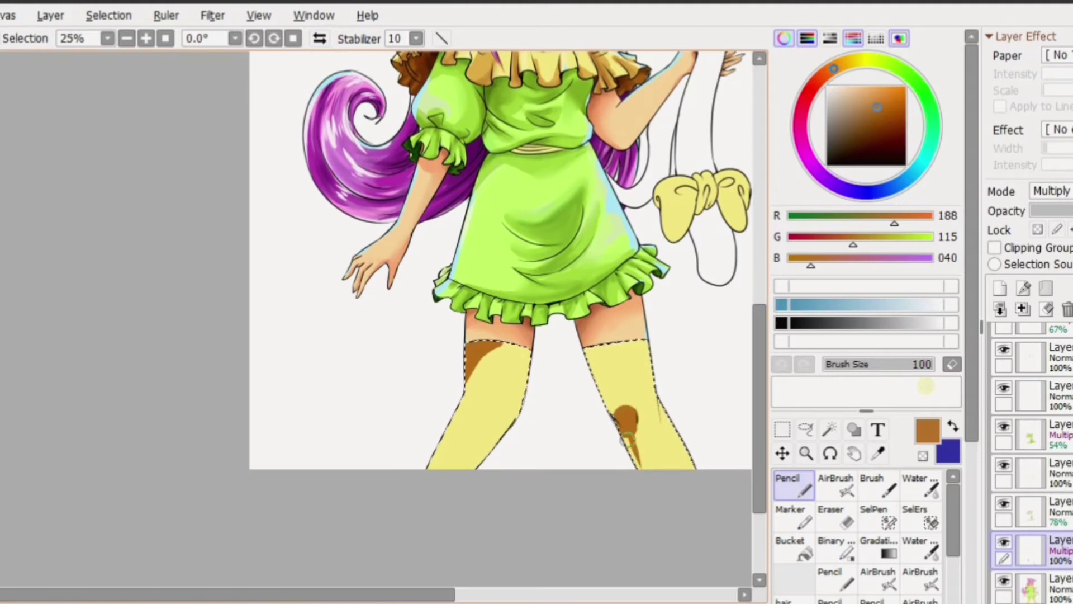
key("ctrl+z")
key("ctrl+z")
- Shade the sides and knees of both stockings in orange (RGB 237, 166, 94) and soften the edges with the Water tool
left_click(470, 366, "alt")
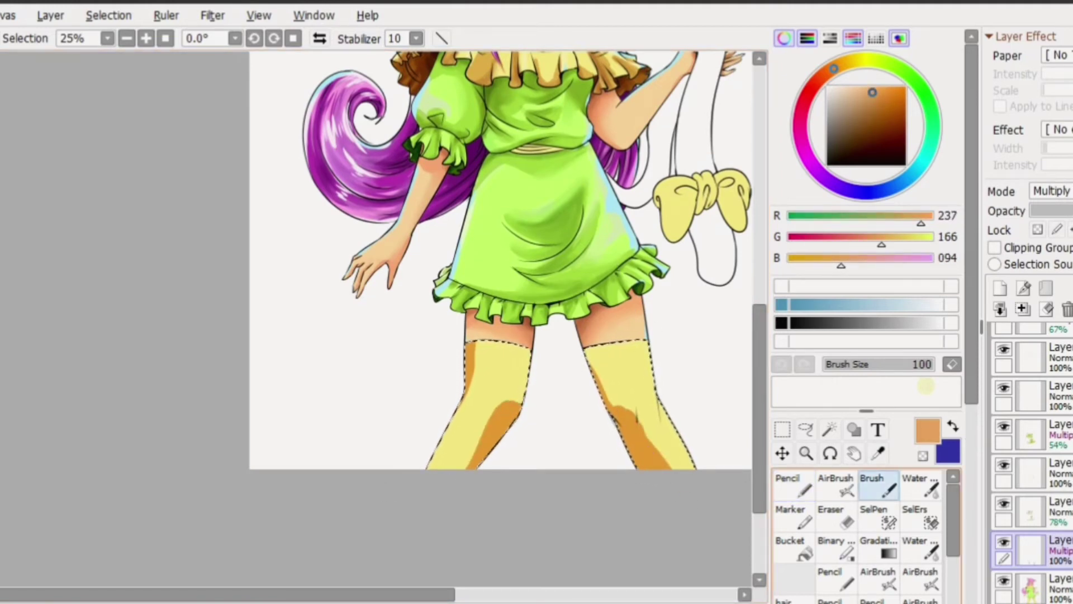
left_click(919, 483)
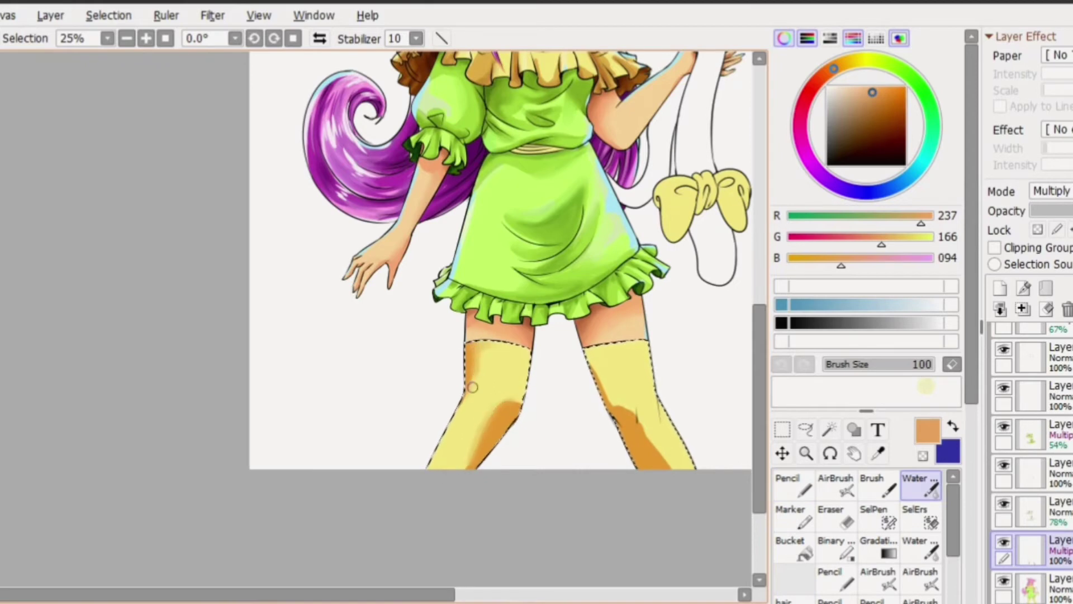
key("b")
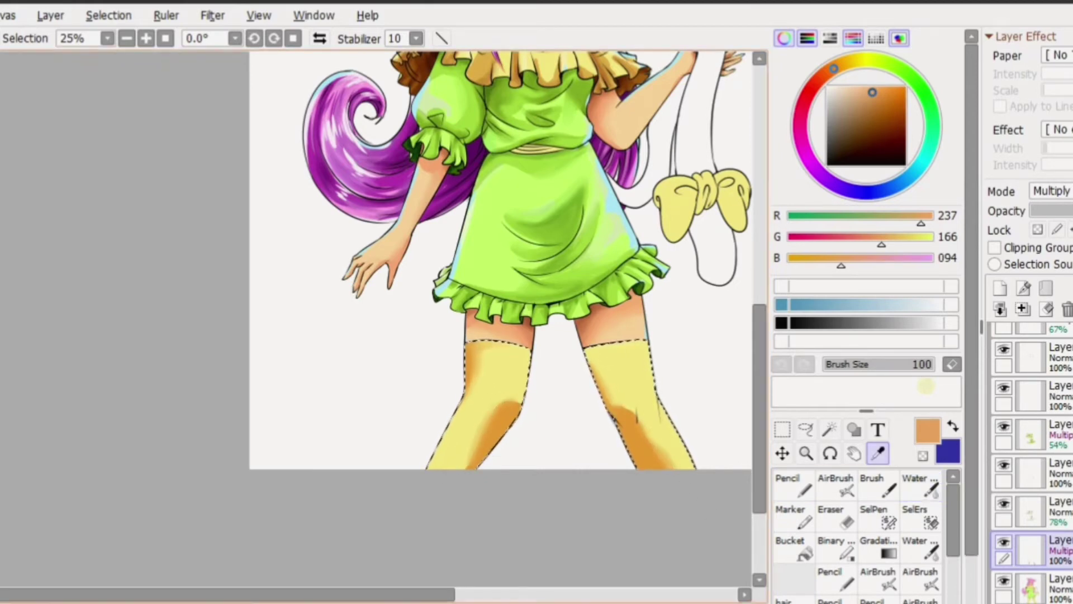
- Brush pale yellow (RGB 255, 250, 210) highlights onto the stockings on a new layer and set their Multiply shadow layer's opacity to 61%
left_click(601, 355, "alt")
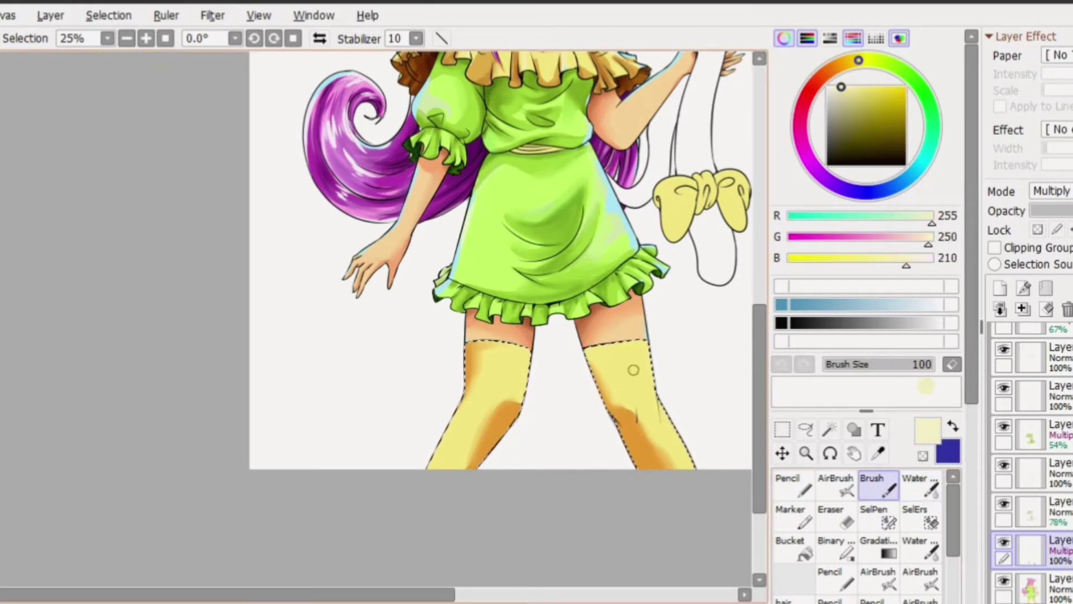
left_click(1022, 308)
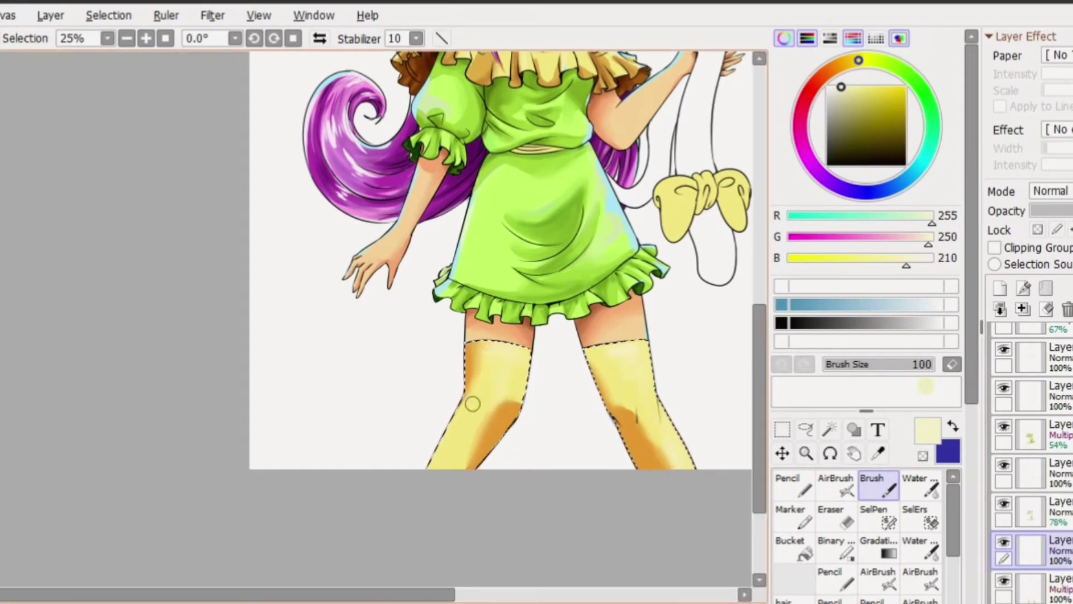
left_click(1032, 587)
left_click_drag(1071, 211, 1057, 210)
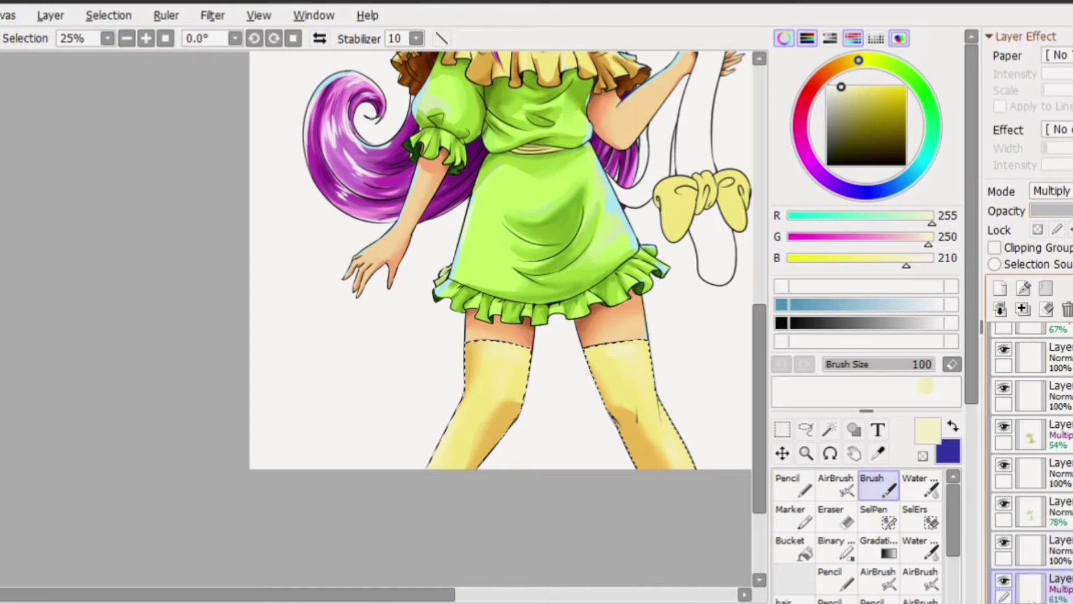
- Brush ochre and brown (RGB 207, 156, 56 and 169, 119, 22) into the stockings' knee creases on the Normal layer
left_click(1031, 551)
left_click(618, 418, "alt")
left_click(619, 419, "alt")
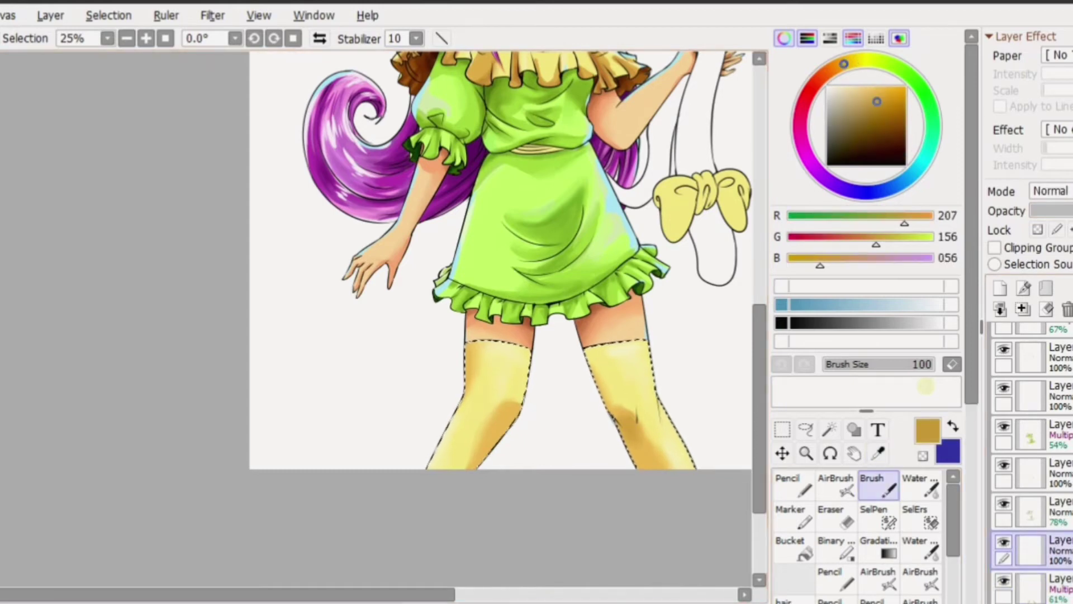
left_click(620, 416, "alt")
- Paint light blue (RGB 177, 240, 255) rim light along the outer edges of both stockings and clear the selection
scroll(553, 200, "up", 2)
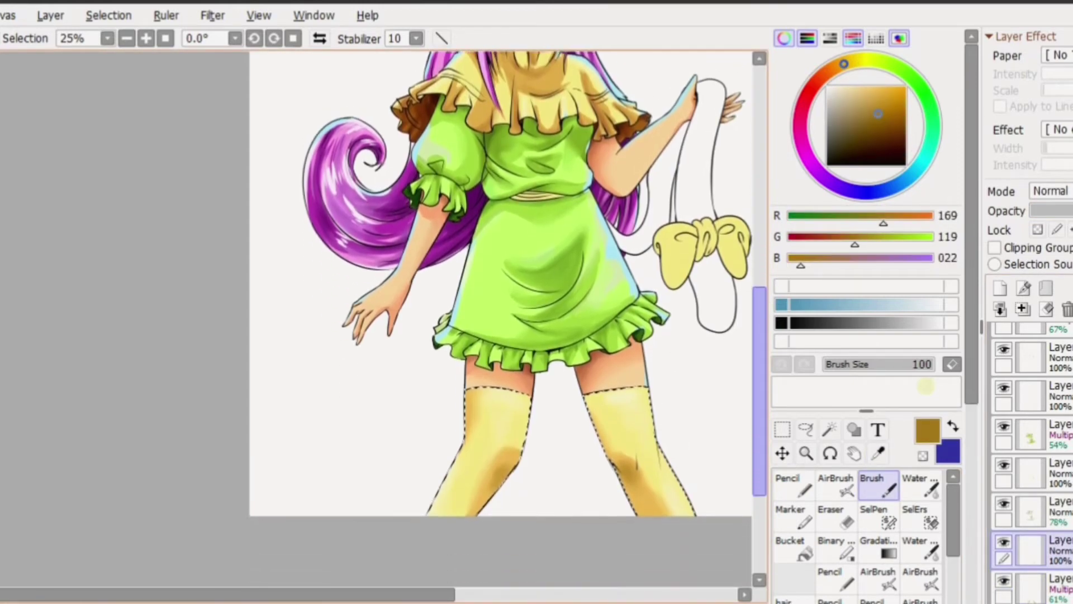
left_click(620, 249, "alt")
left_click_drag(646, 388, 665, 458)
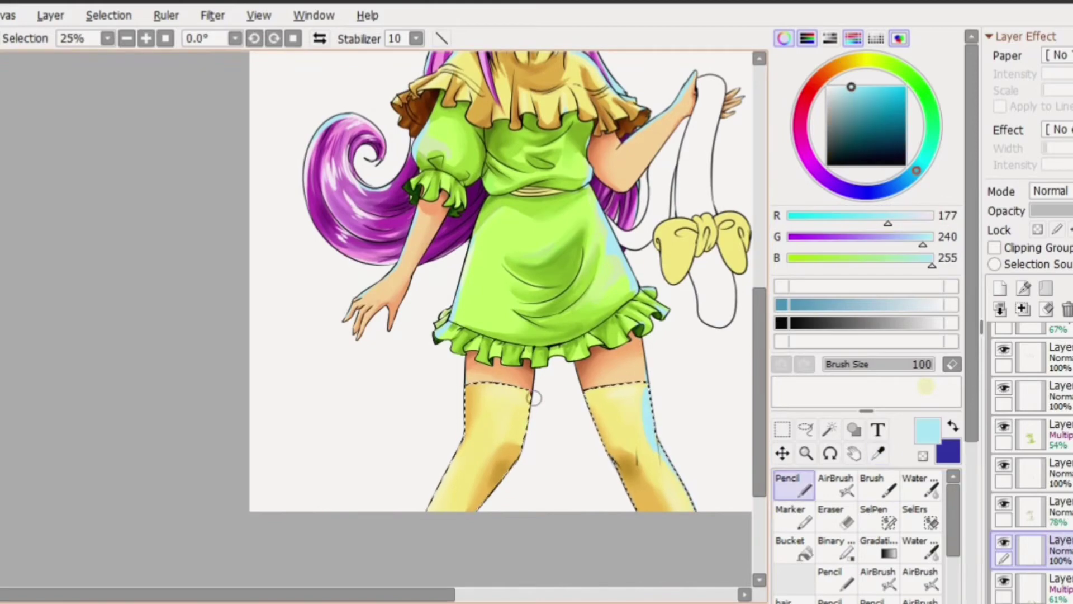
scroll(501, 279, "up", 1)
scroll(500, 280, "up", 3)
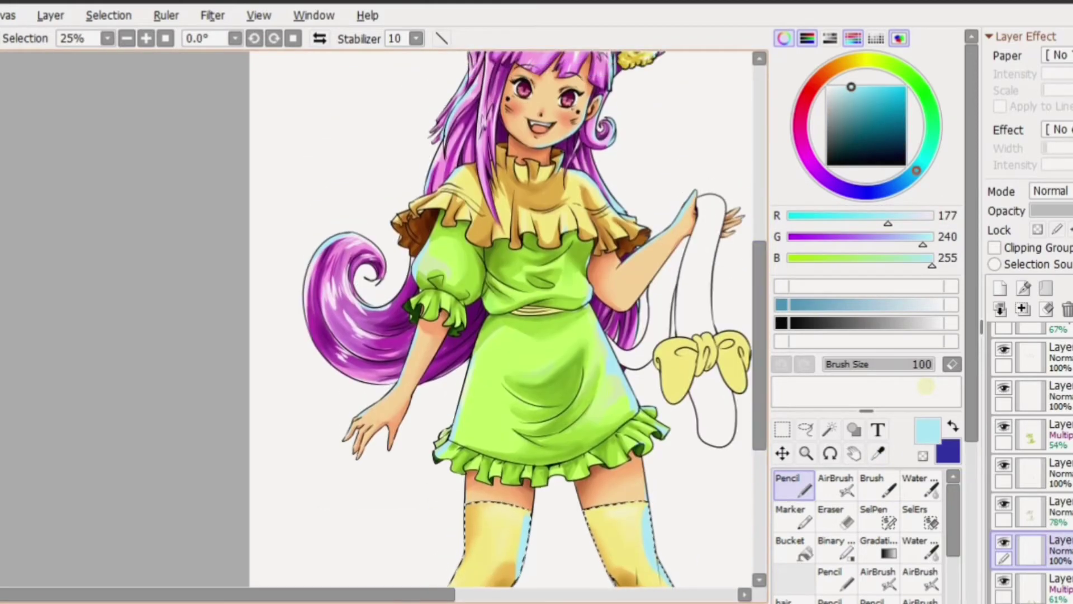
scroll(501, 280, "down", 4)
key("ctrl+d")
- Fill all sections of the raised tail with pink (RGB 255, 157, 230) on the base colour layer
scroll(500, 279, "up", 5)
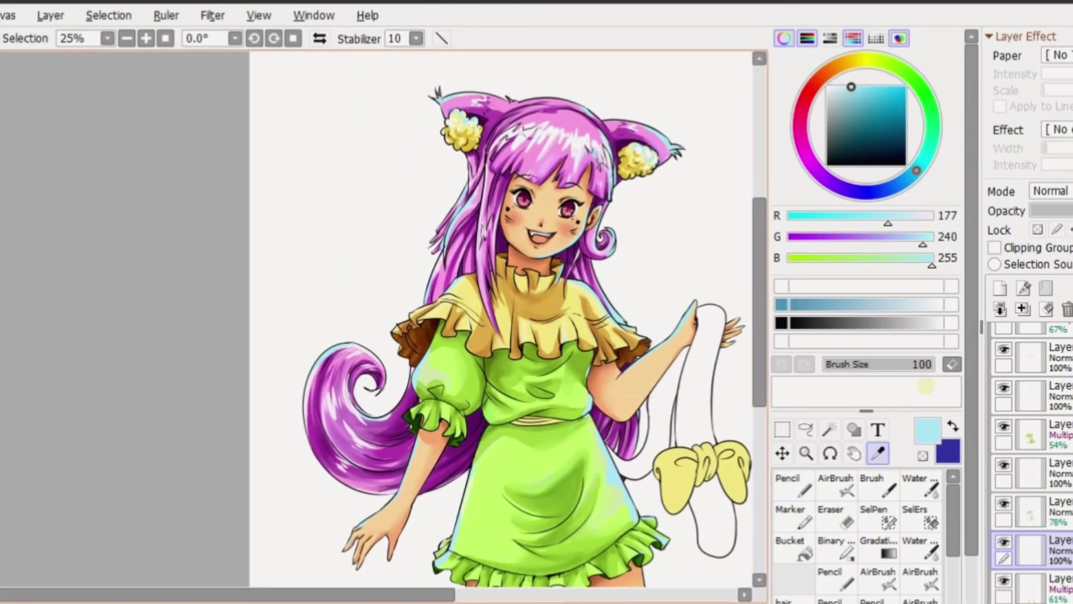
left_click(537, 140, "alt")
left_click(793, 545)
scroll(1031, 447, "down", 3)
left_click(1032, 513)
left_click(710, 363)
left_click(713, 525)
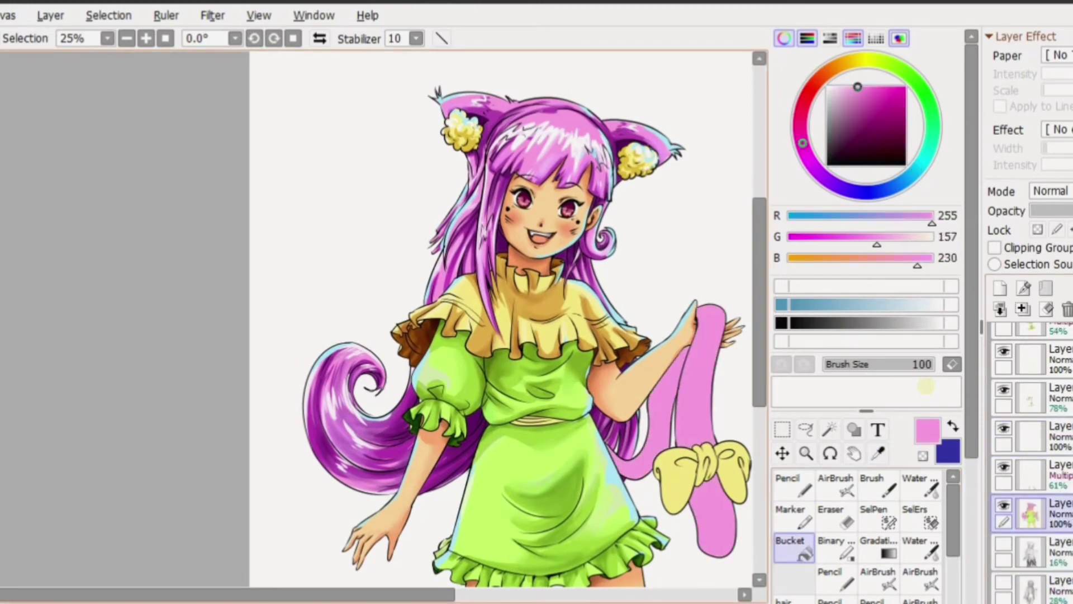
- Select the waist sash and all parts of the yellow tail bow with the Magic Wand
scroll(500, 279, "down", 5)
scroll(500, 280, "up", 3)
key("minus")
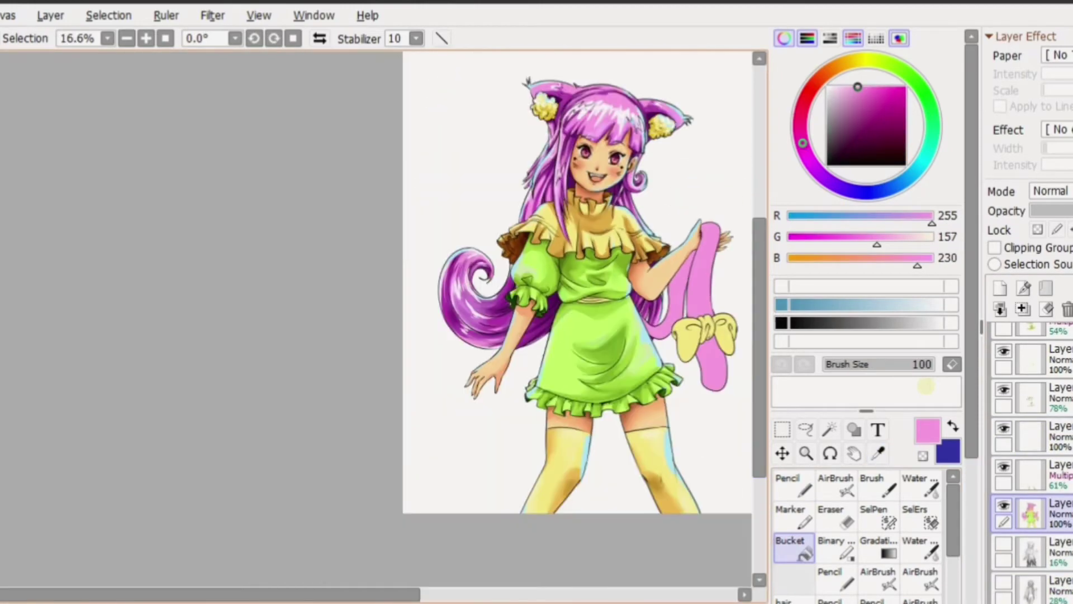
key("plus")
key("w")
left_click(537, 290)
left_click(668, 346)
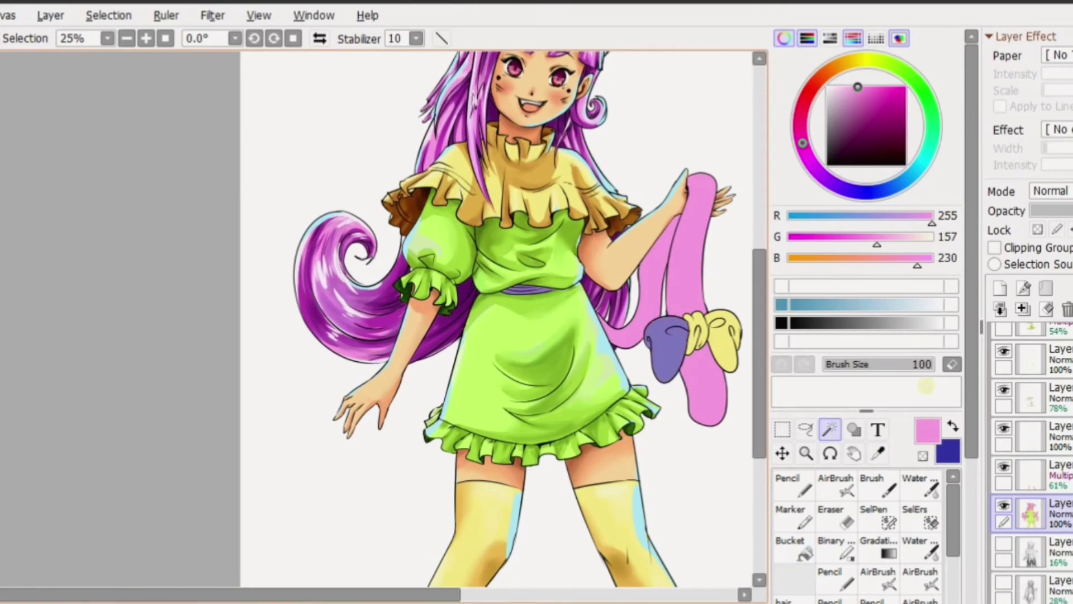
left_click(718, 336)
- Shade the folds of the bow and waist sash in ochre (RGB 228, 175, 72) on the stockings' Multiply layer
left_click(1031, 474)
left_click(581, 190, "alt")
left_click(794, 485)
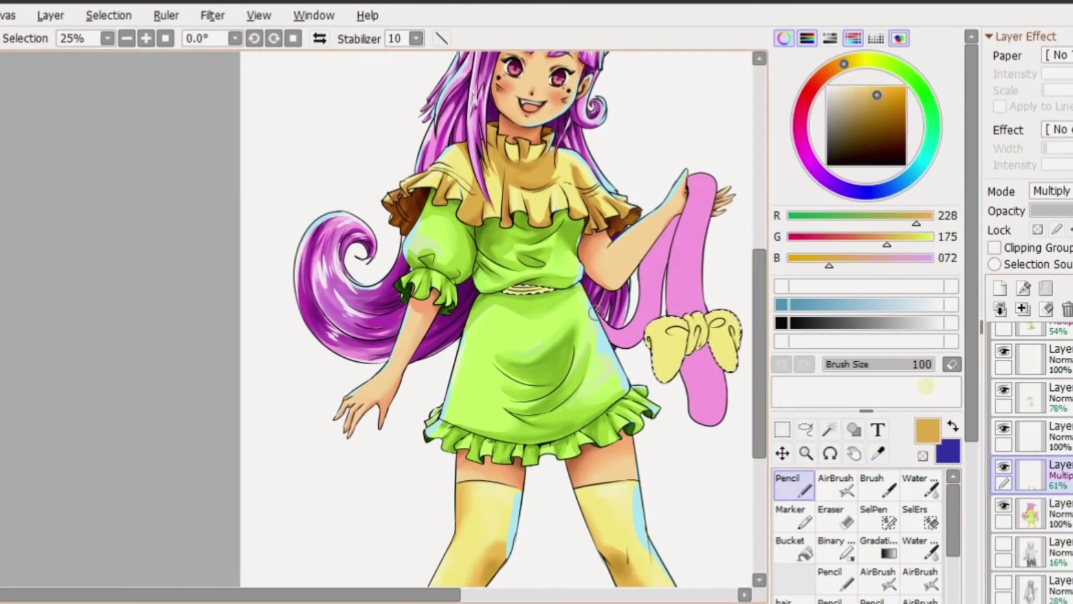
mouse_move(674, 324)
left_mouse_down()
mouse_move(721, 346)
mouse_move(726, 369)
left_mouse_up()
key("plus")
key("plus")
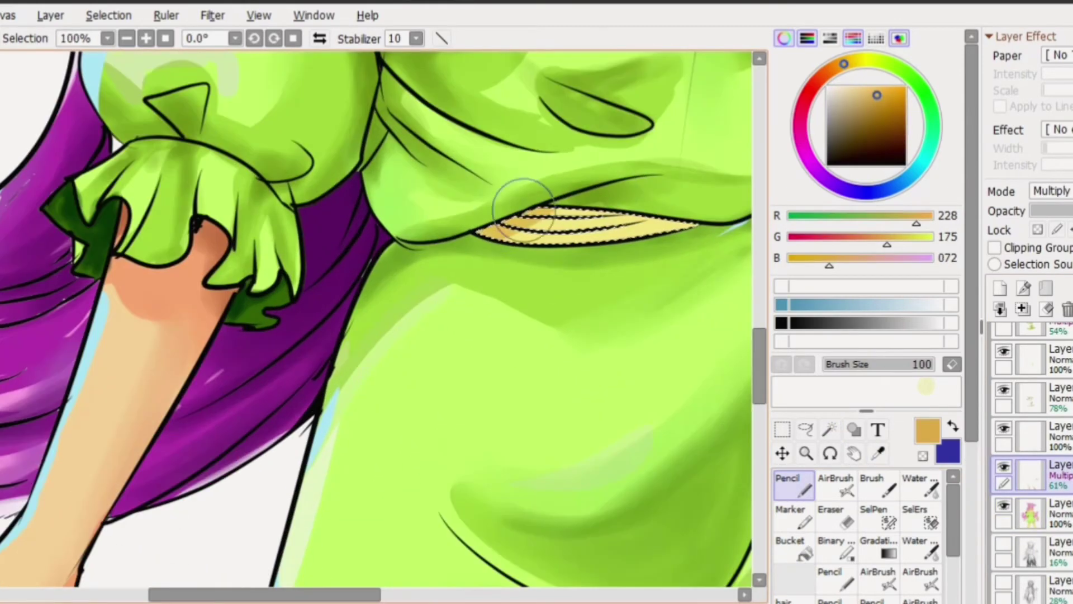
key("minus")
mouse_move(522, 187)
left_mouse_down()
mouse_move(590, 223)
mouse_move(358, 254)
left_mouse_up()
left_click_drag(592, 335, 582, 442)
mouse_move(615, 313)
left_mouse_down()
mouse_move(727, 391)
mouse_move(738, 414)
left_mouse_up()
- Brush brown (RGB 154, 105, 11) into the bow's folds and pale yellow (RGB 255, 247, 186) highlights onto its loops
key("b")
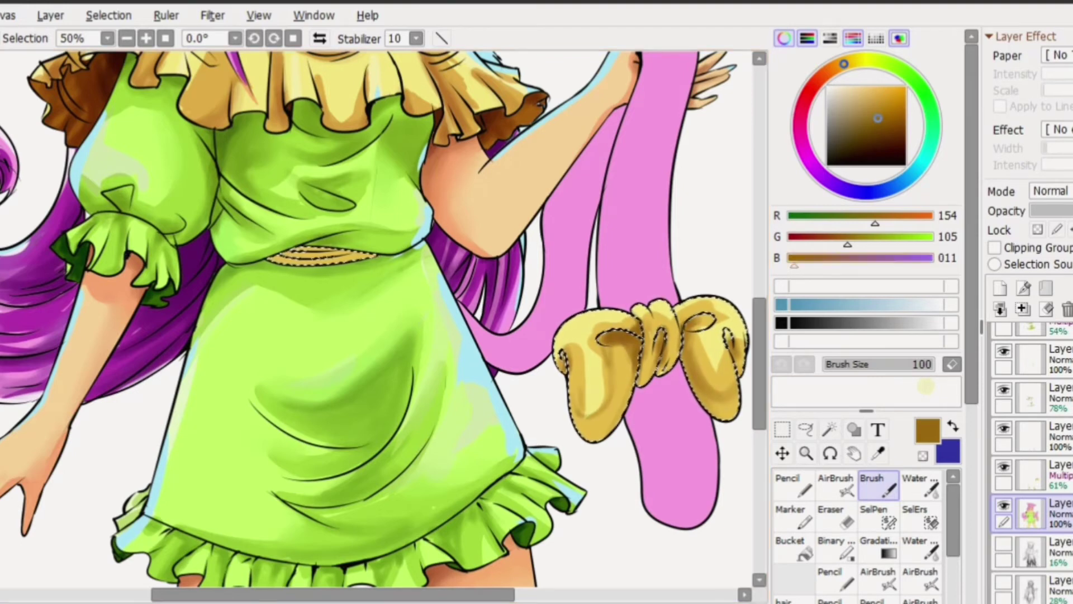
left_click(585, 350, "alt")
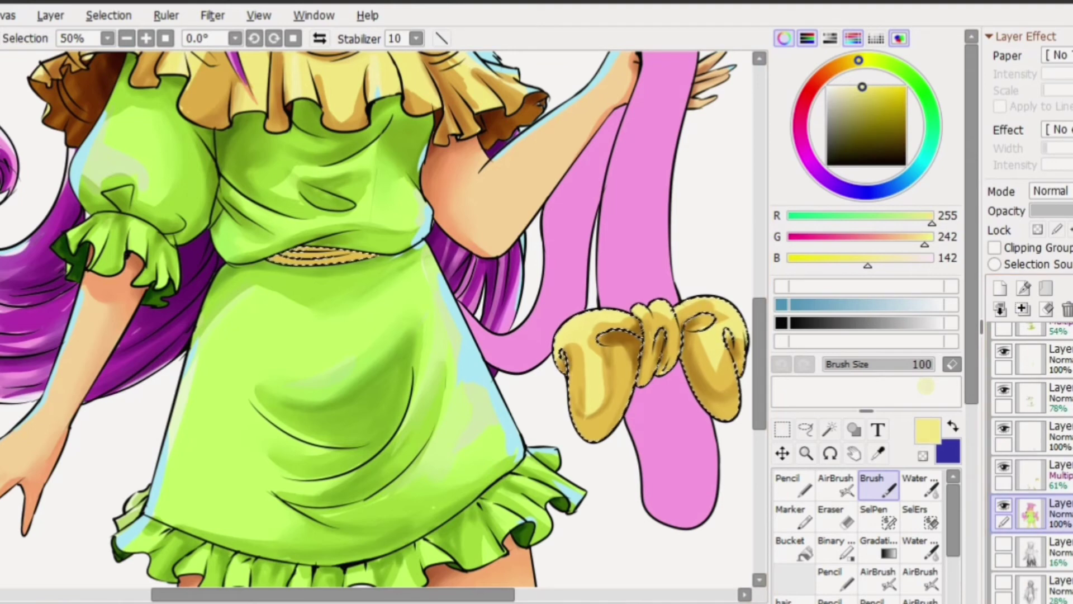
left_click(593, 313, "alt")
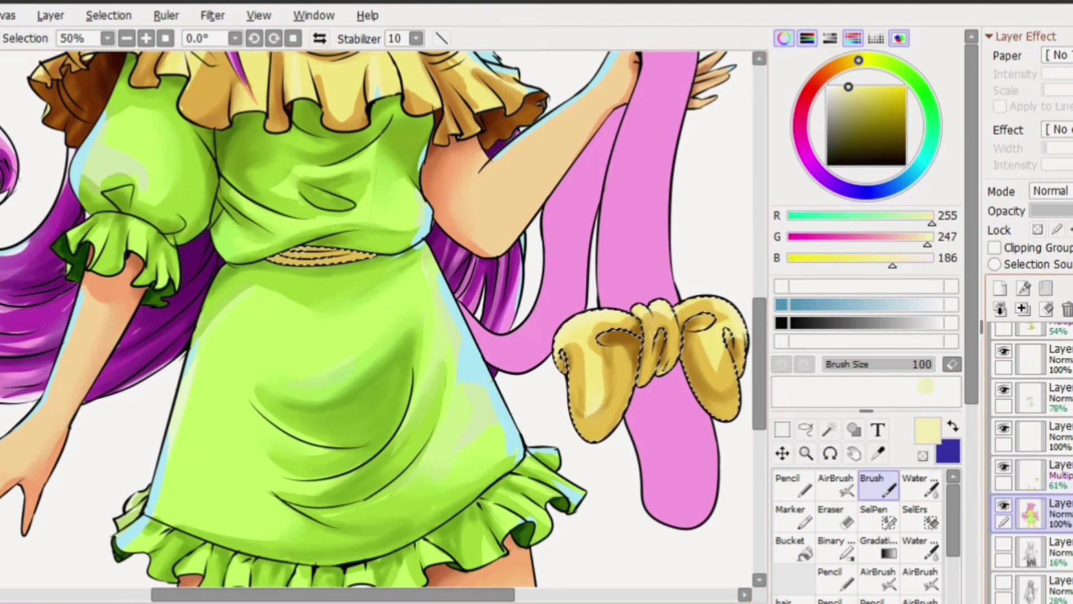
left_click_drag(588, 416, 610, 319)
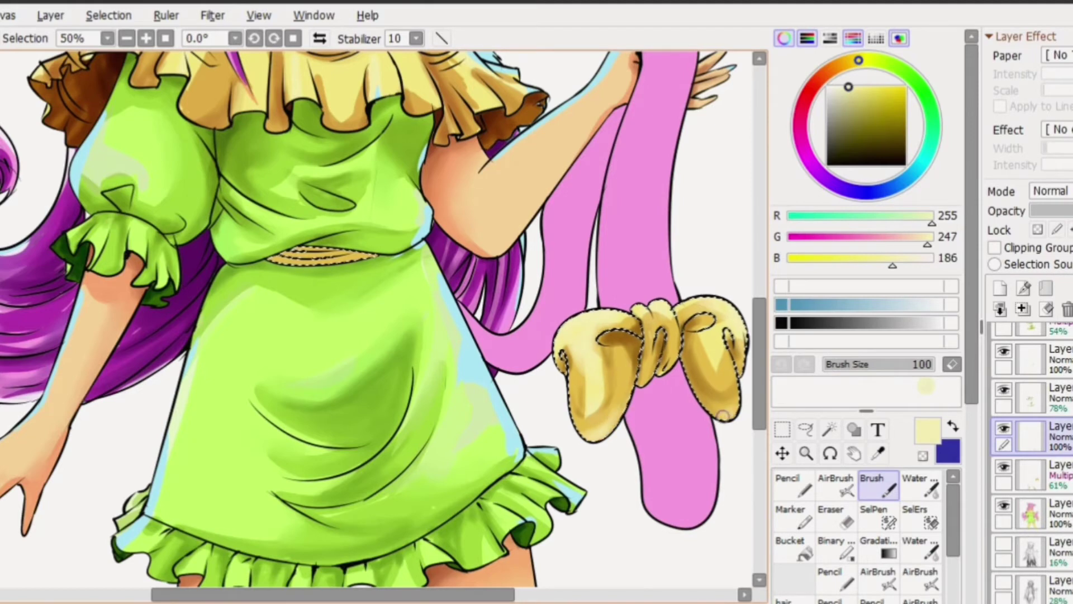
- Paint light blue (RGB 177, 240, 255) rim light around the bow and set the Multiply shadow layer's opacity to 65%
key("n")
left_click_drag(615, 412, 708, 372)
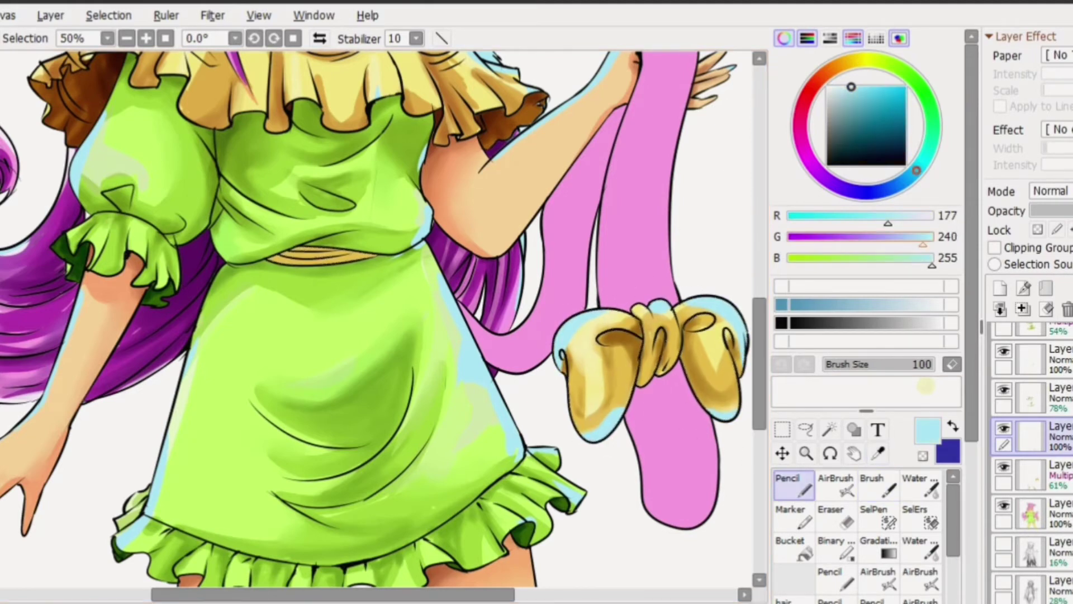
key("minus")
key("minus")
left_click(1032, 475)
scroll(309, 319, "down", 3)
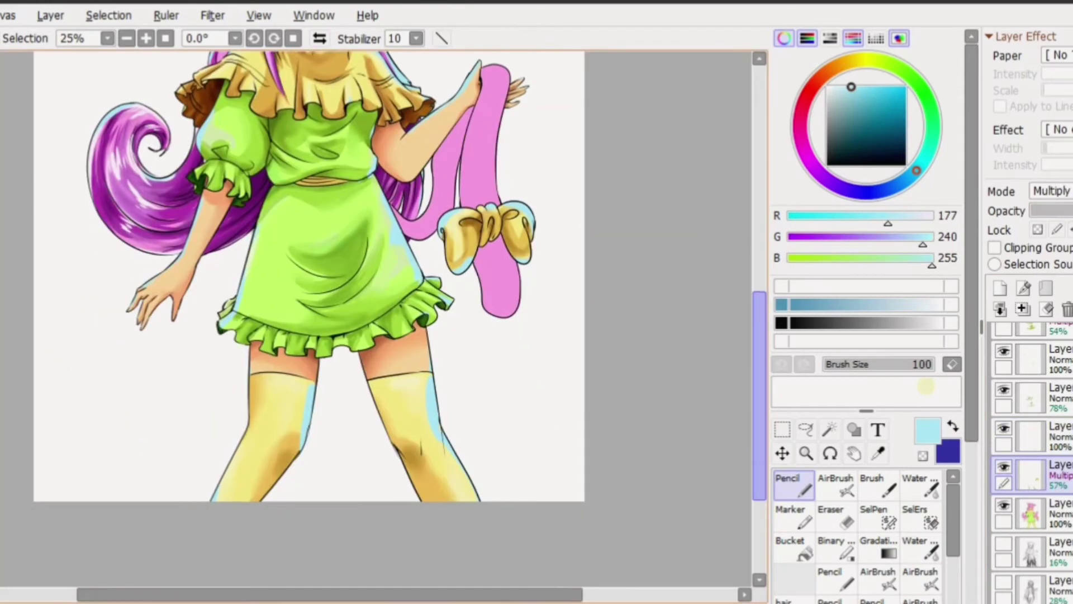
scroll(309, 319, "up", 1)
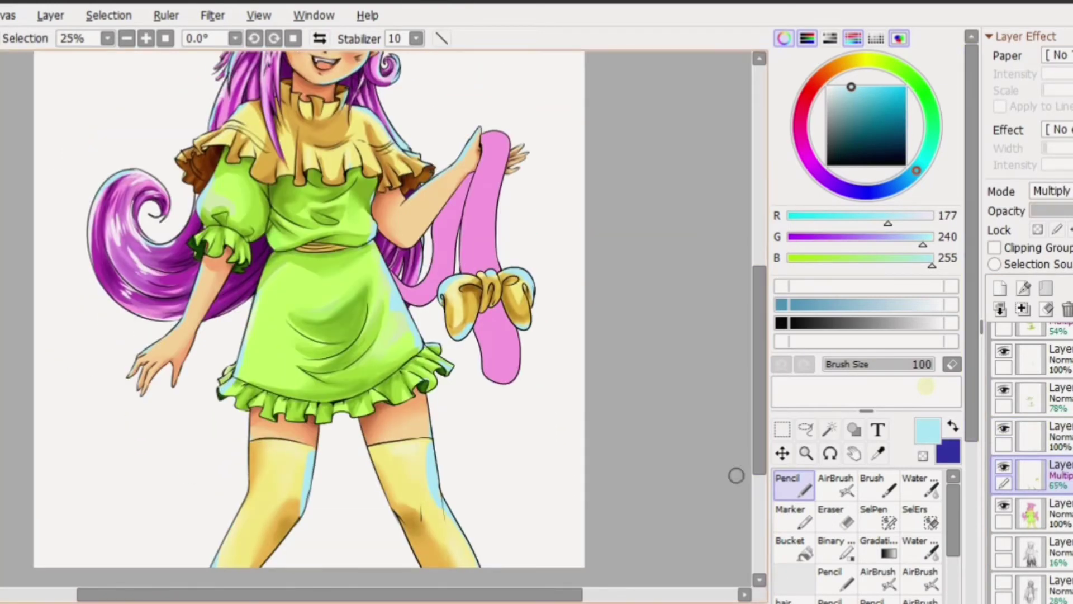
left_click(878, 452)
left_click(134, 235)
left_click(794, 545)
left_click(1031, 513)
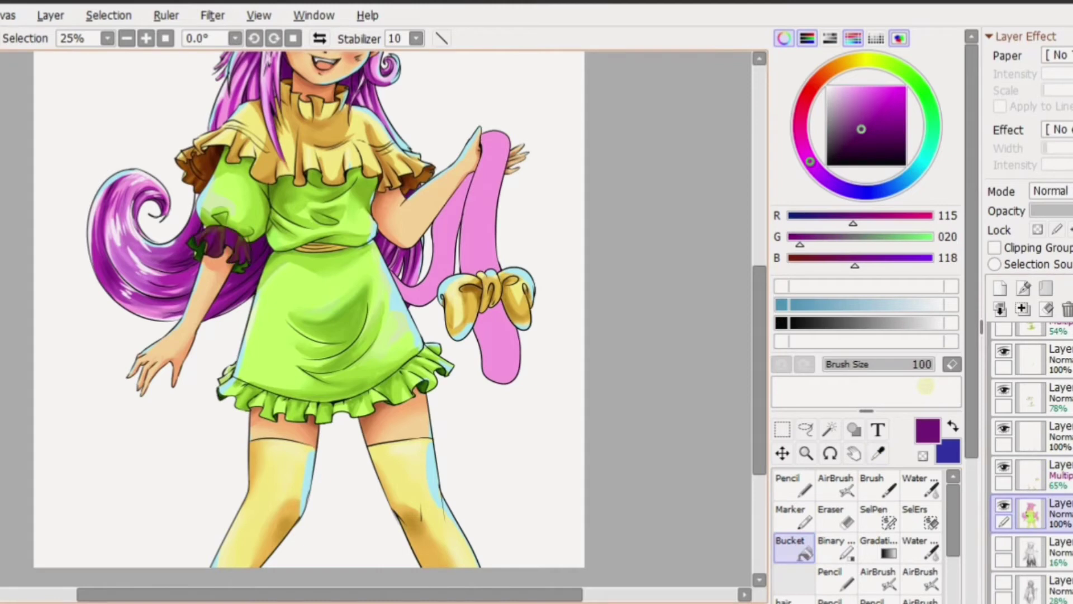
left_click(878, 453)
left_click(492, 223)
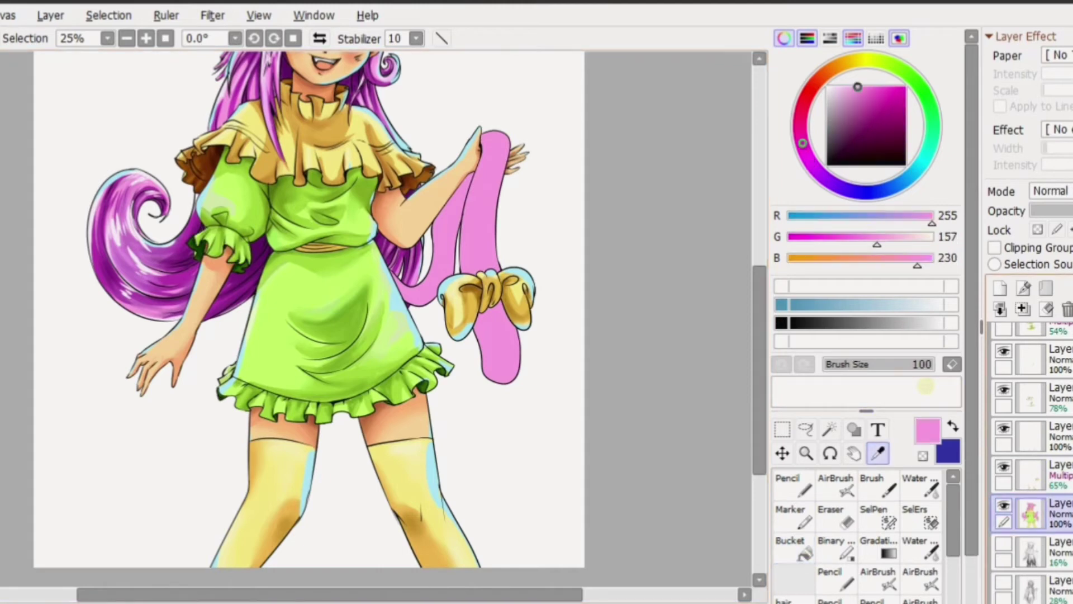
- Select the pink tail with the Magic Wand and add a Multiply layer above the base colours
left_click(830, 429)
left_click(486, 196)
left_click(1000, 288)
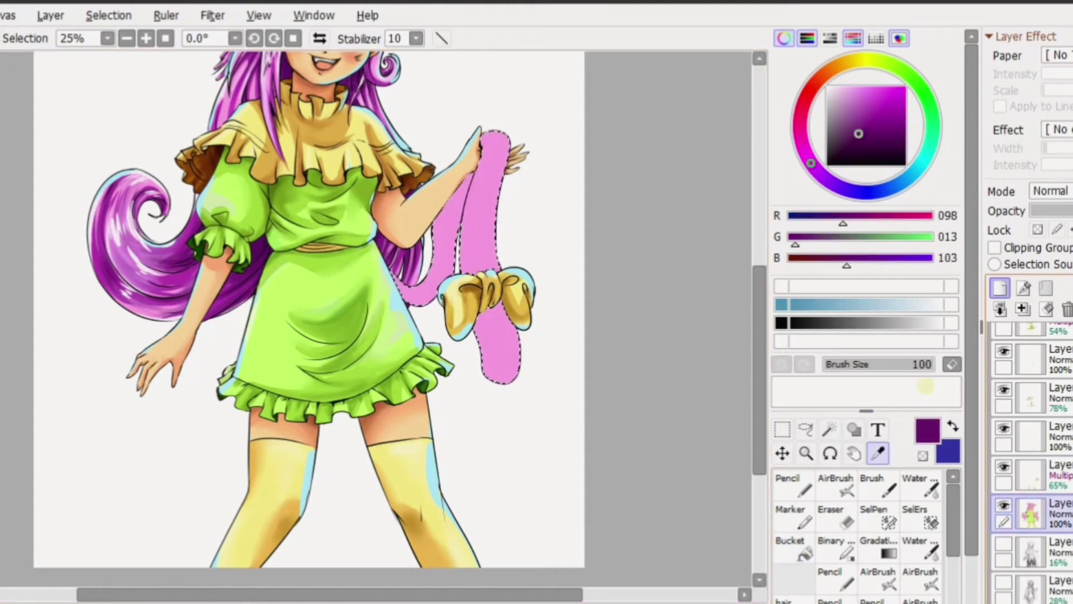
scroll(1051, 191, "down", 1)
left_click(794, 485)
scroll(402, 285, "up", 1)
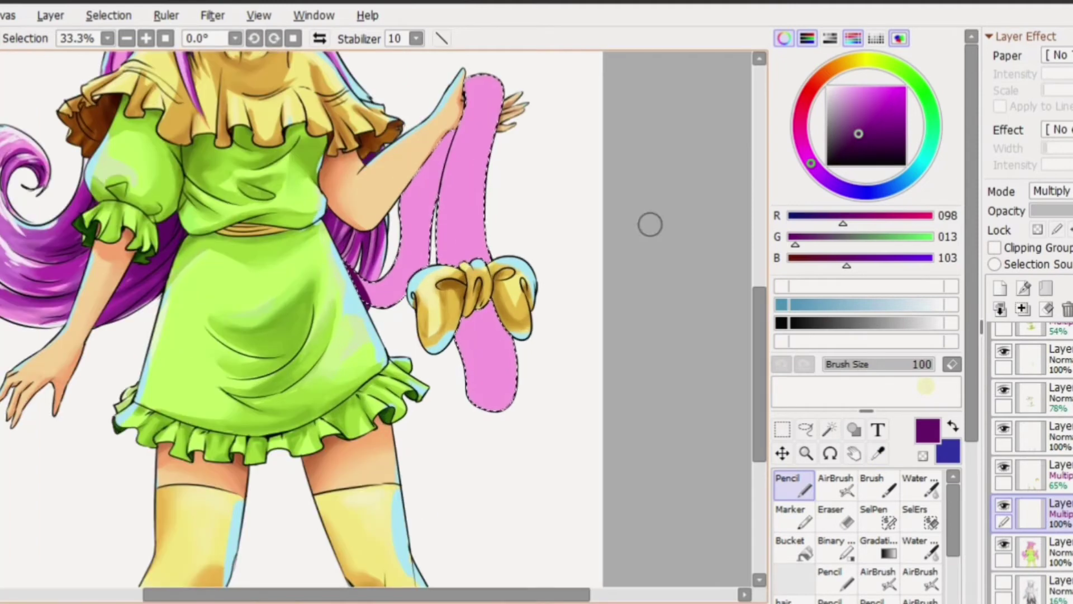
- Paint purple (RGB 182, 59, 189) shadows along the tail's inner side, its tip and its rear section
left_click(870, 106)
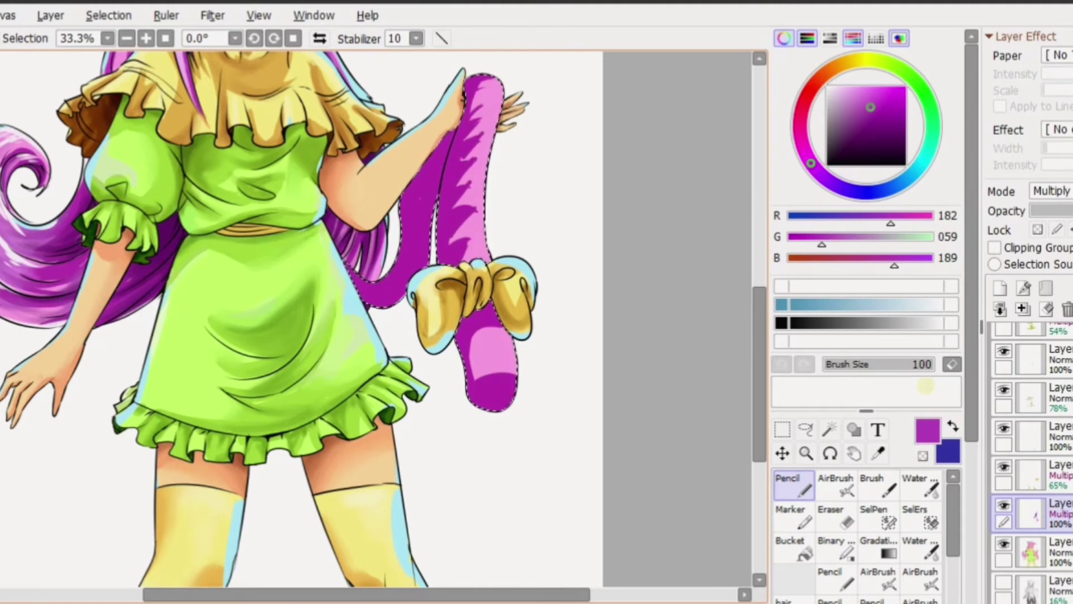
scroll(356, 311, "up", 3)
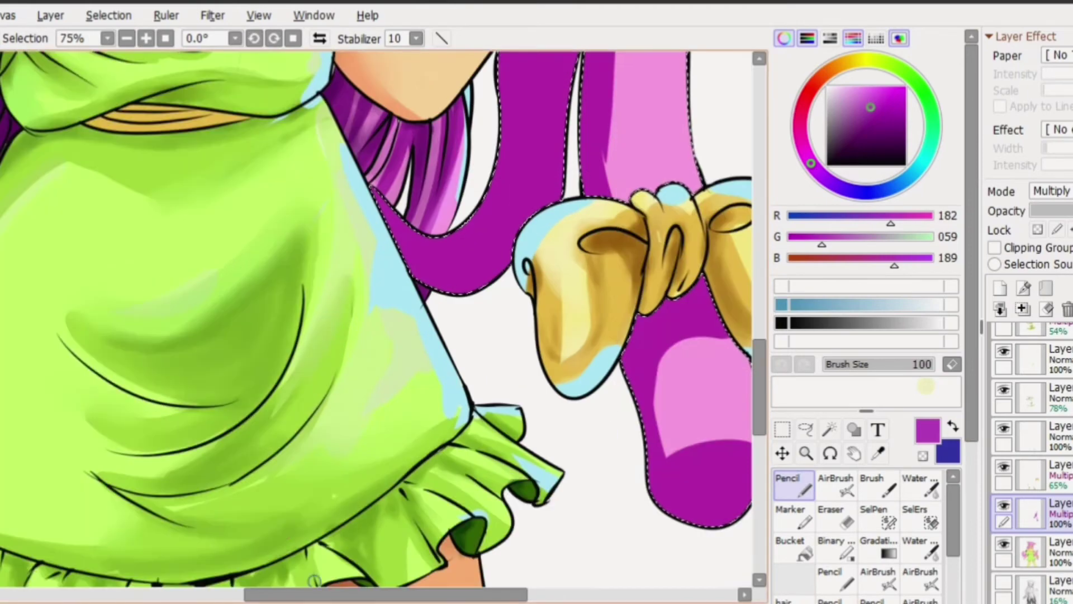
left_click_drag(394, 369, 447, 551)
left_click_drag(413, 506, 444, 554)
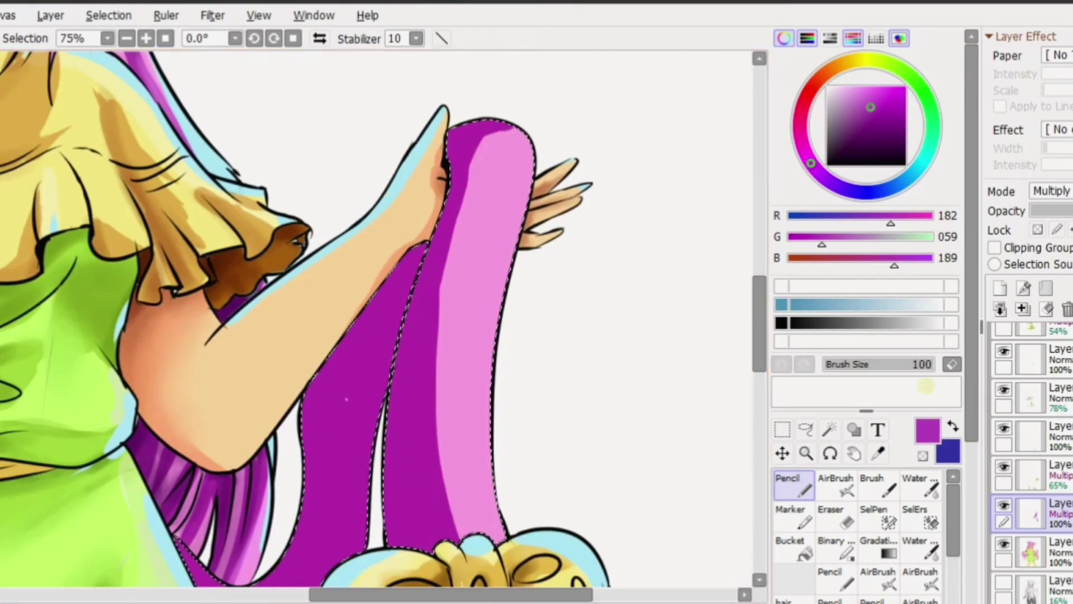
- Darken the rear section of the tail behind the arm with deep purple (RGB 120, 0, 127)
scroll(226, 400, "down", 4)
left_click_drag(226, 400, 310, 450)
left_click_drag(240, 419, 313, 455)
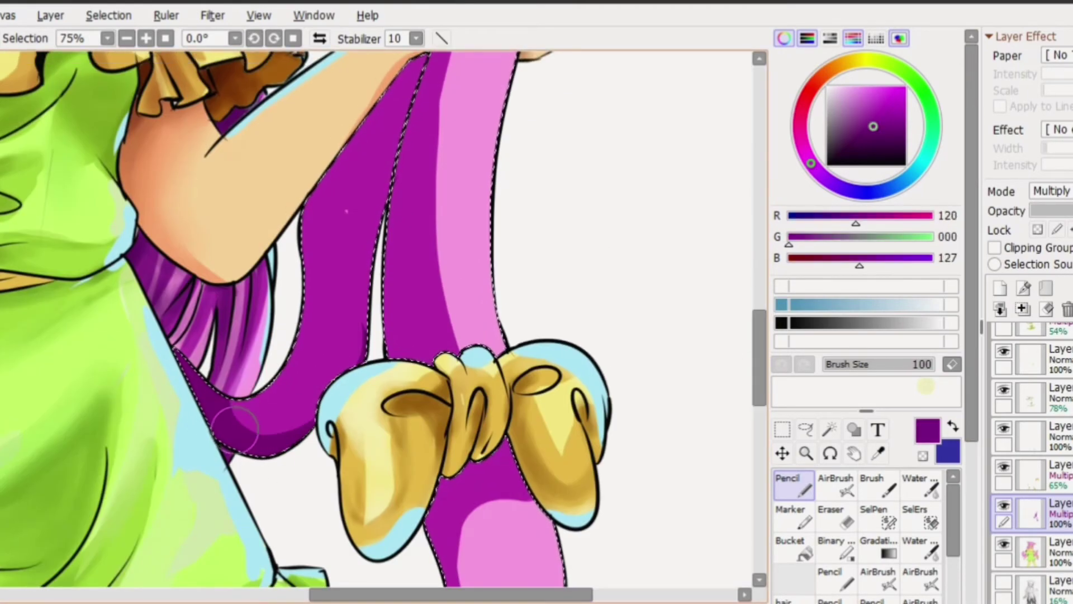
left_click_drag(229, 441, 391, 246)
scroll(336, 313, "up", 3)
mouse_move(346, 346)
left_mouse_down()
mouse_move(299, 503)
mouse_move(407, 251)
mouse_move(307, 510)
left_mouse_up()
key("ctrl+z")
scroll(621, 289, "down", 3)
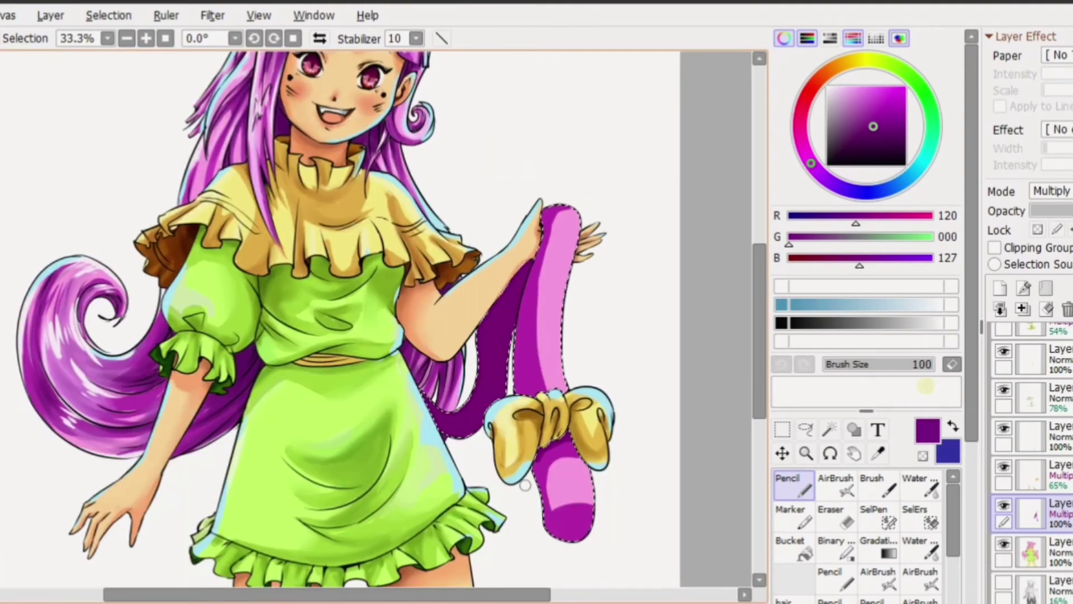
- Soften the tail's shadow edges with the Water tool and set its Multiply layer's opacity to 61%
left_click(920, 547)
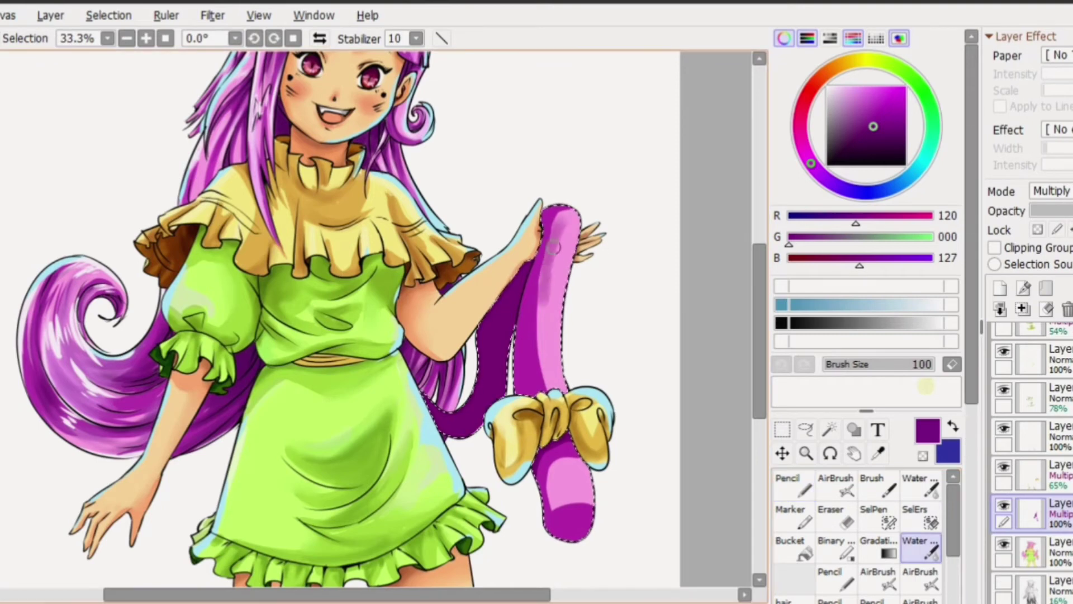
left_click(872, 483)
left_click(920, 484)
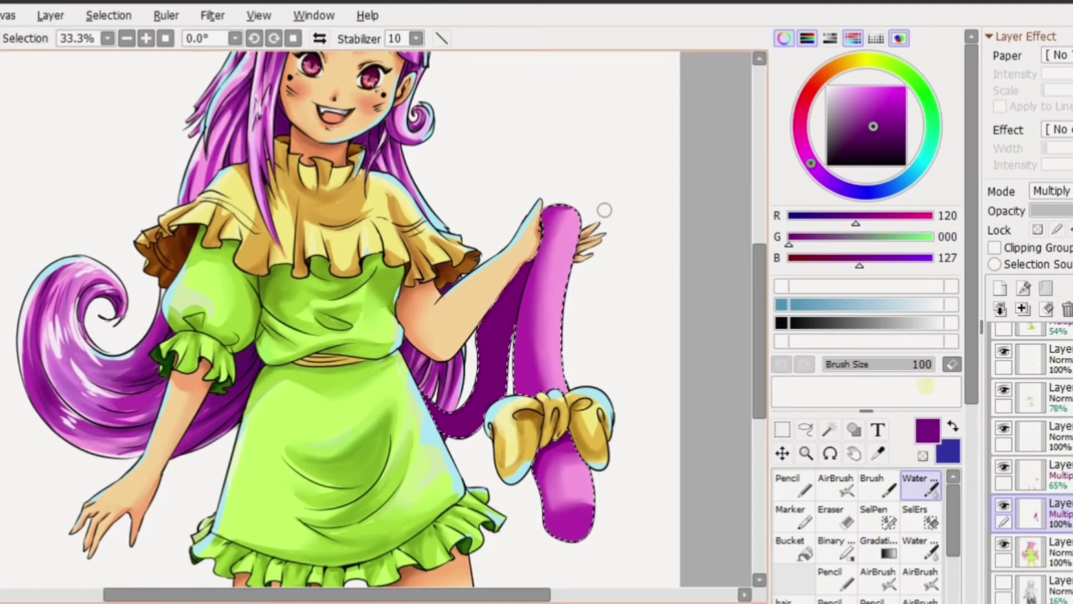
left_click(878, 484)
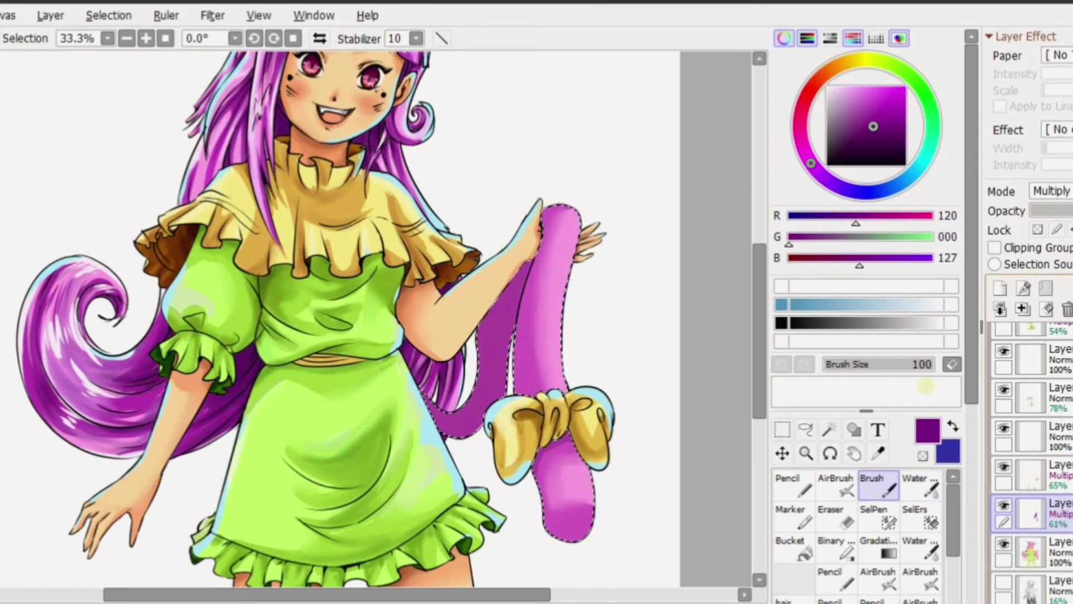
- On a new Normal layer, brush dark purple (RGB 120, 0, 127) into the tail's rear section and add white highlight strokes
left_click(1000, 288)
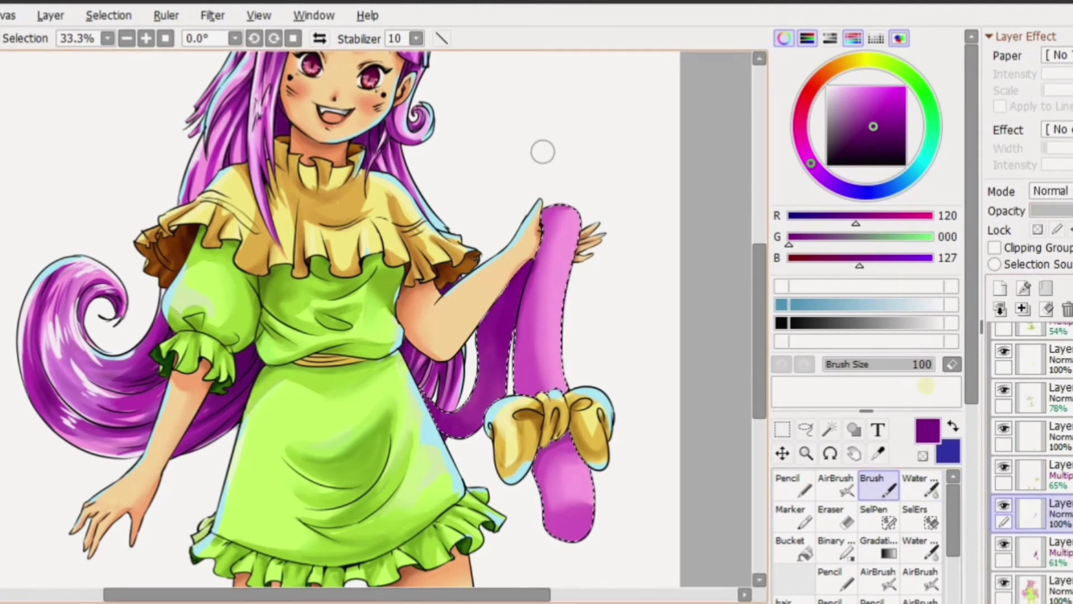
key("n")
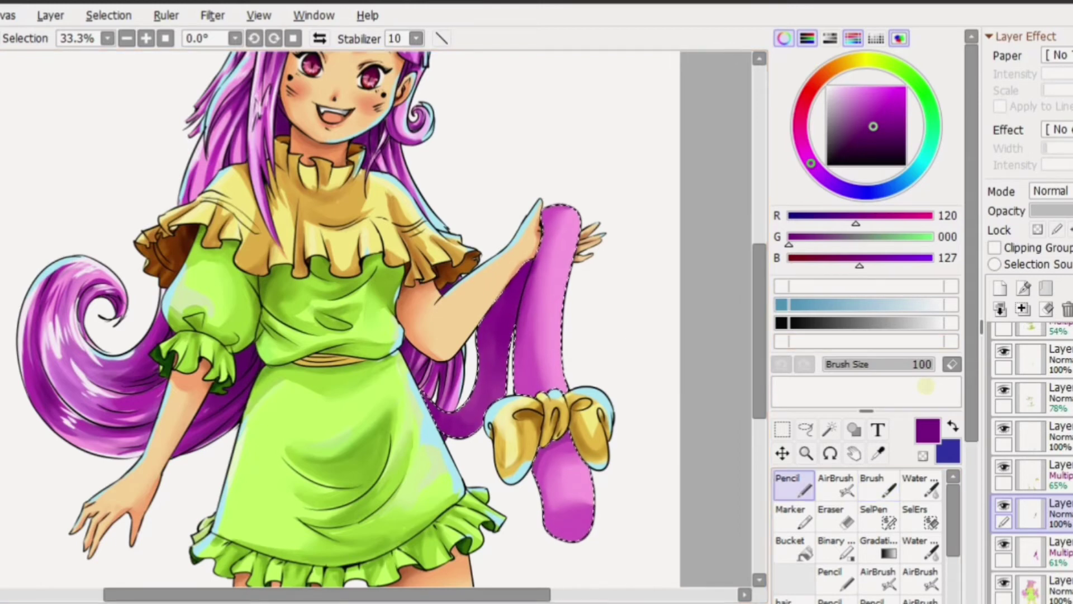
left_click(569, 337, "alt")
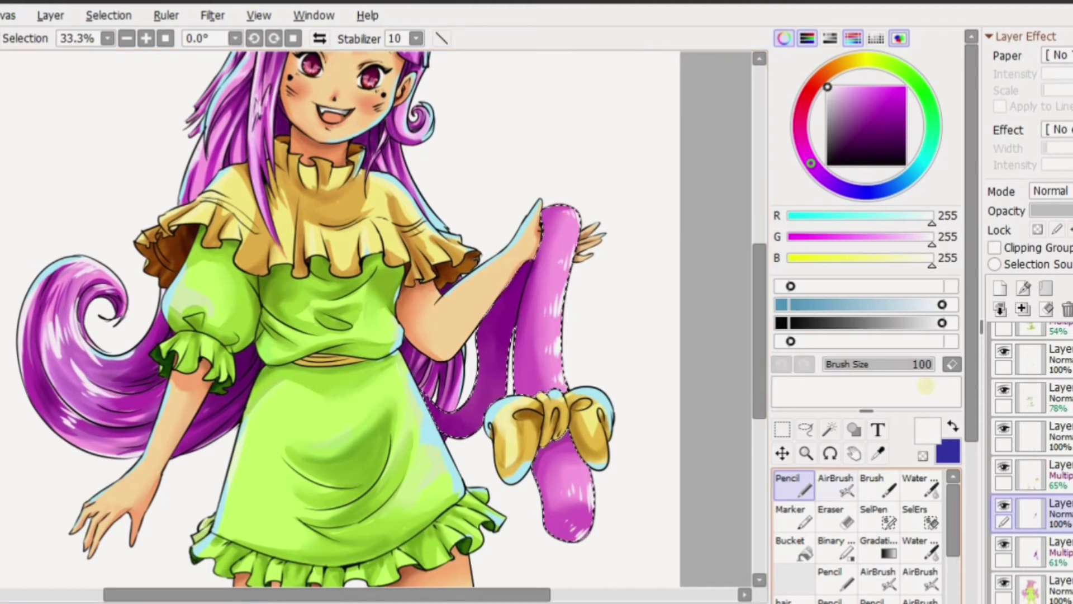
- Add short purple fur strokes (RGB 131, 14, 134 and RGB 165, 41, 169) along the shaded side of the held tail
left_click(569, 529, "alt")
left_click(520, 374, "alt")
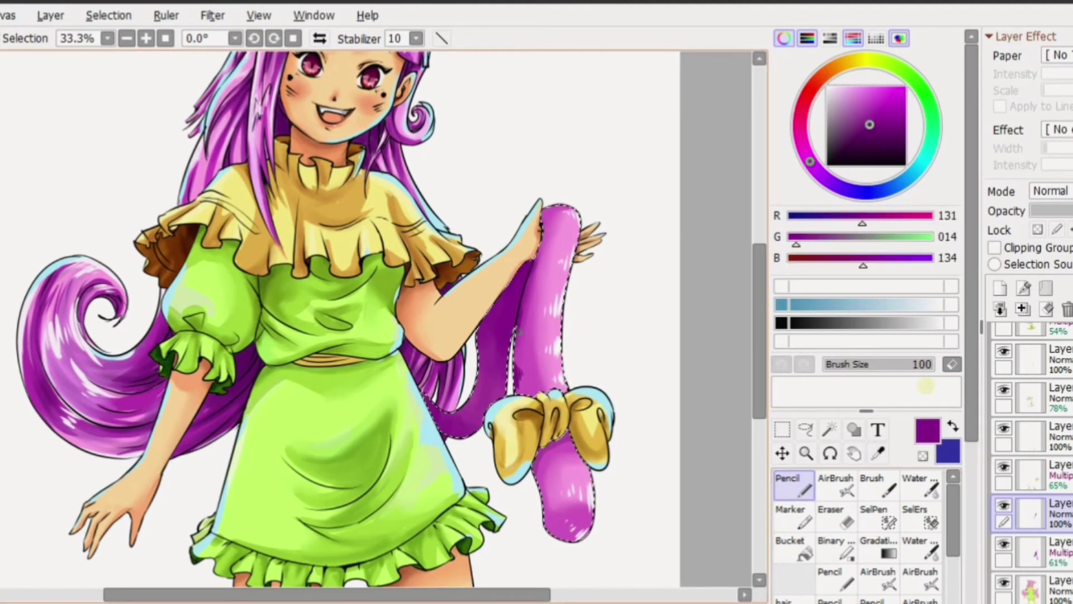
left_click(557, 512, "alt")
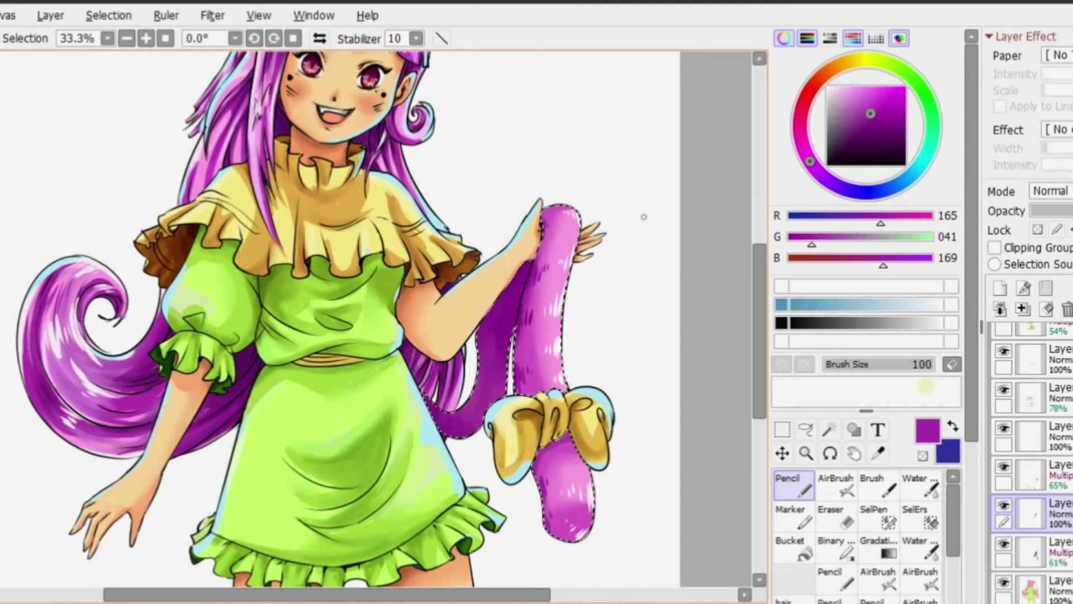
- Paint light blue rim light (RGB 177, 240, 255) along the outer edge of the held tail and its tip
left_click(789, 323)
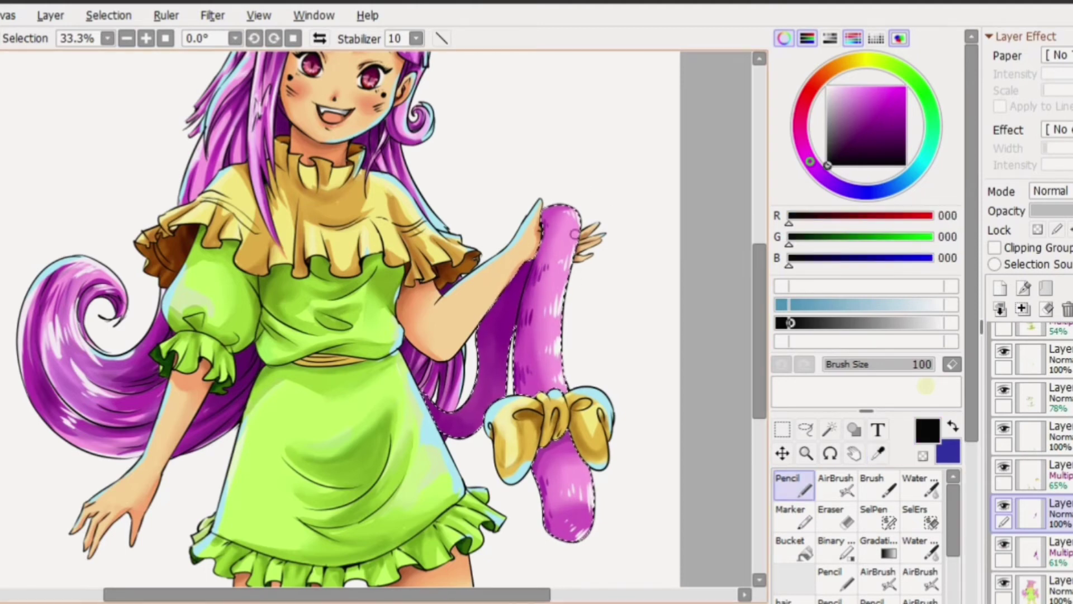
left_click(575, 202, "alt")
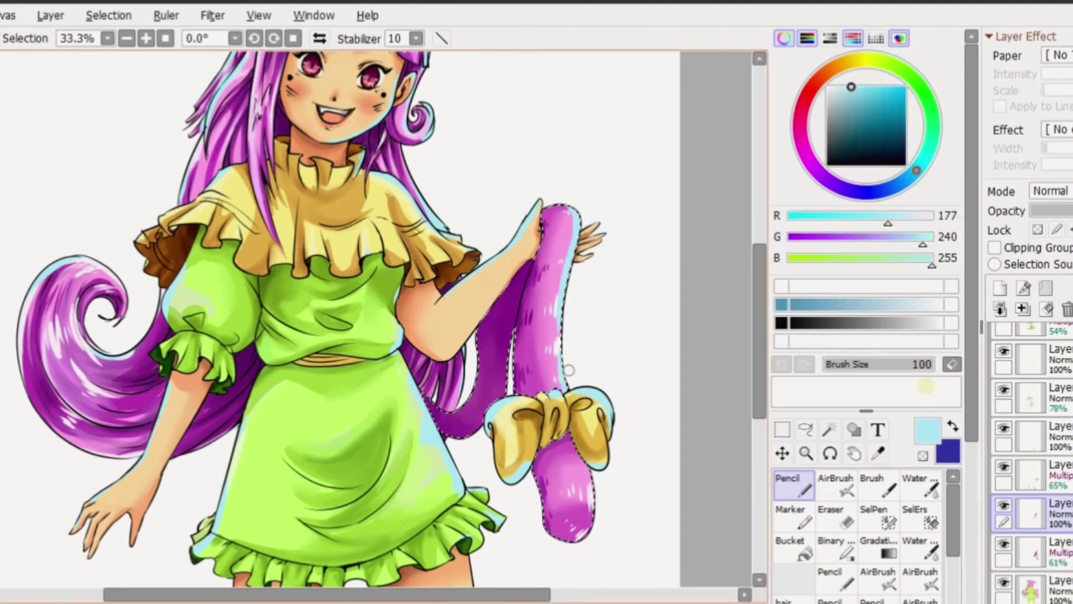
scroll(499, 236, "down", 3)
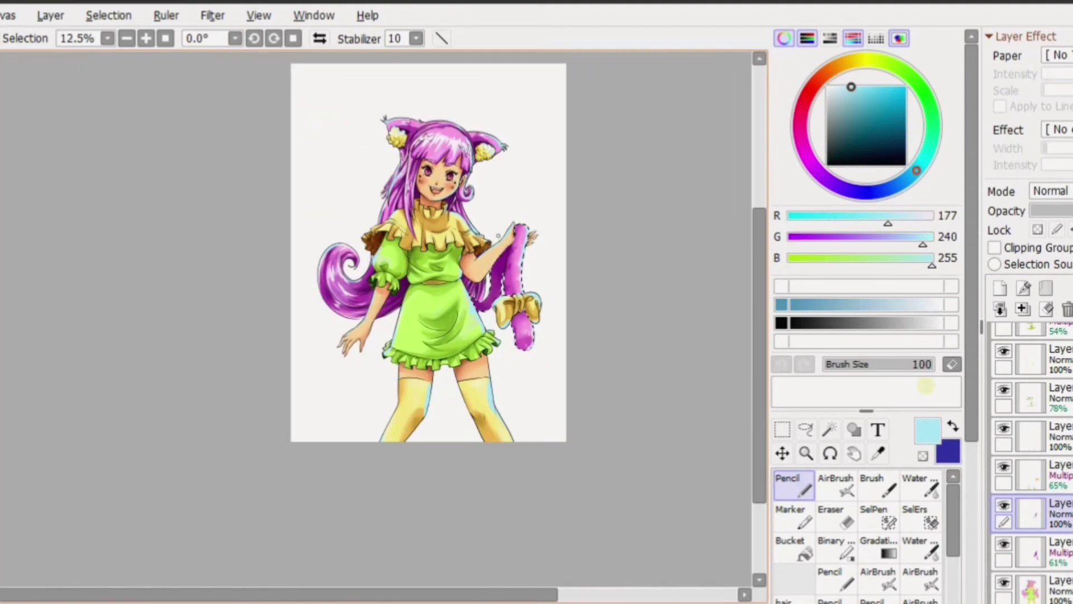
scroll(498, 236, "up", 2)
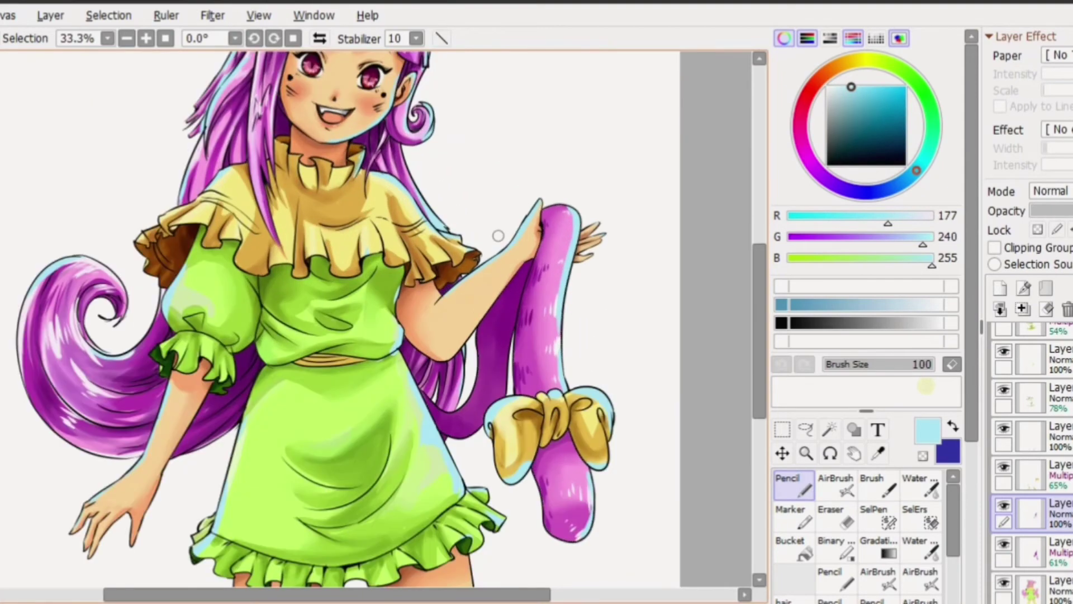
- Brush very dark purple (RGB 78, 0, 79) into the tail's rear section and just below the bow
left_click(497, 357, "alt")
left_click(790, 483)
left_click(877, 484)
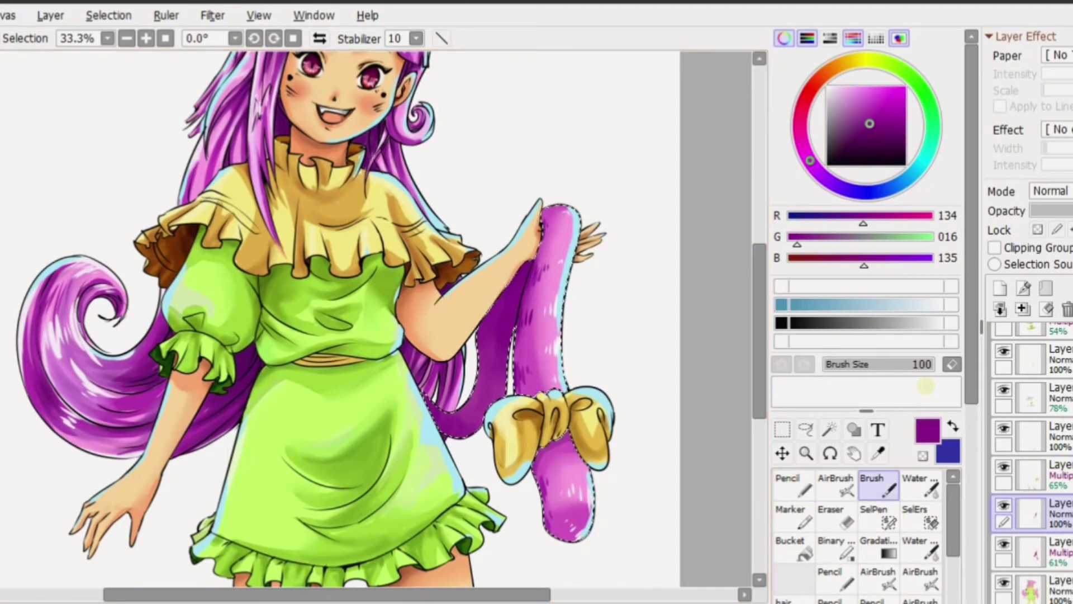
left_click(876, 141)
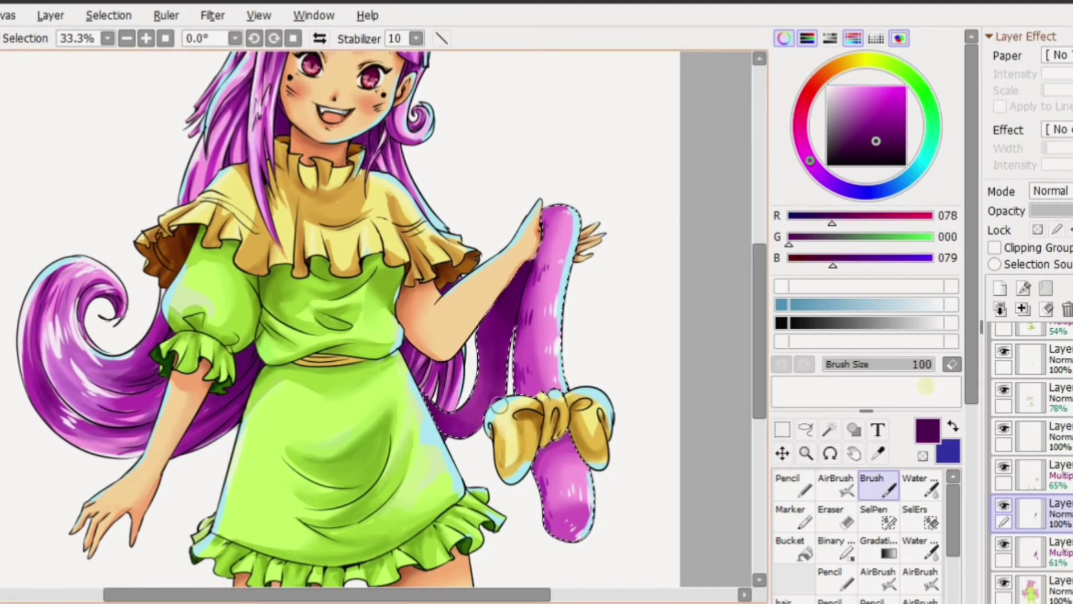
mouse_move(547, 458)
left_mouse_down()
mouse_move(540, 467)
mouse_move(556, 441)
left_mouse_up()
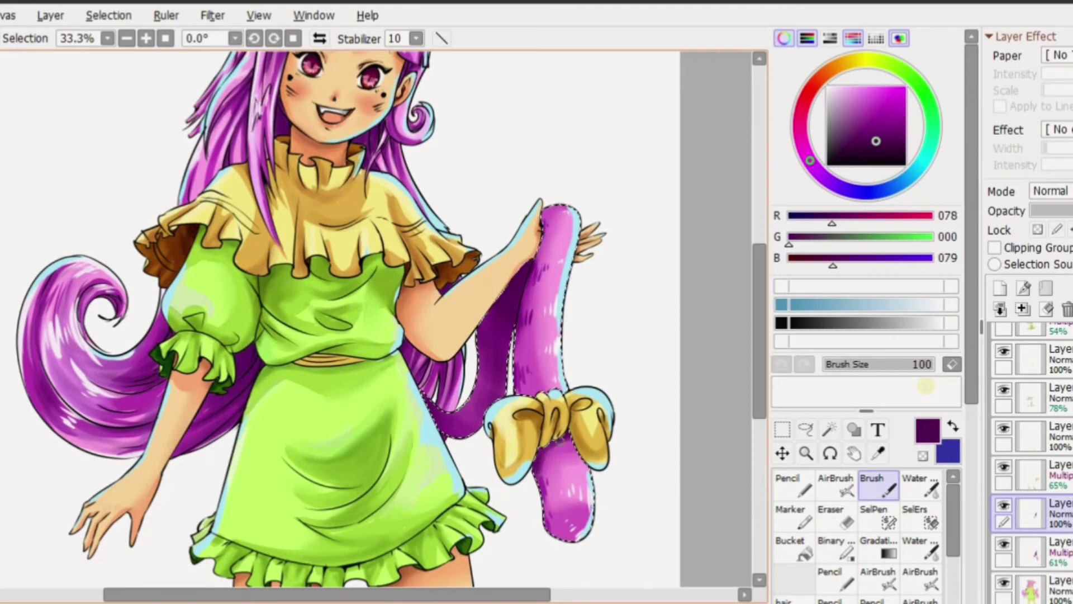
- Save the canvas and clear the tail selection
key("minus")
key("ctrl+s")
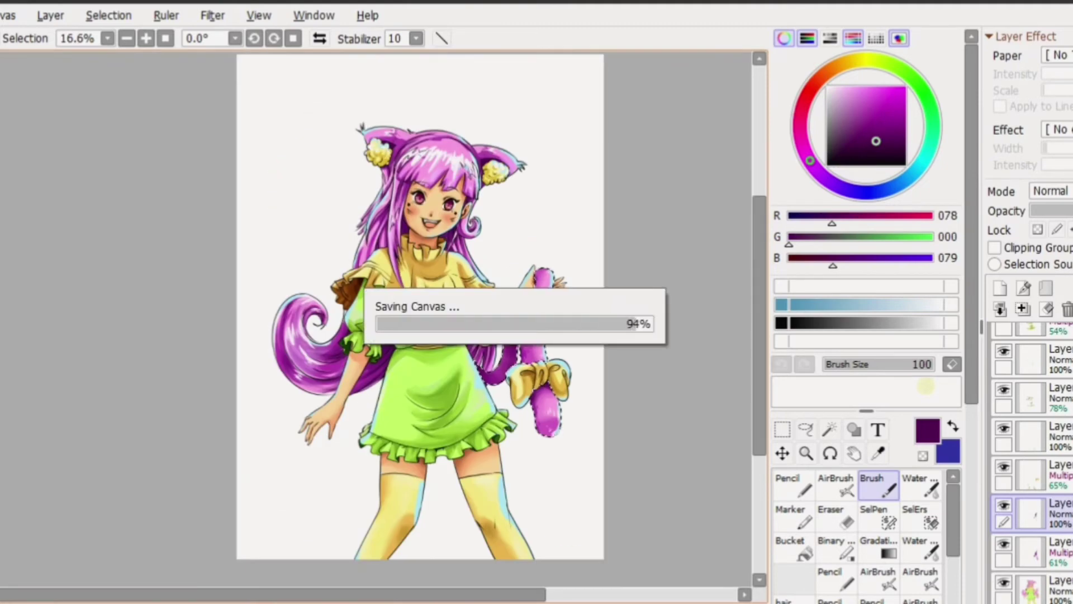
key("ctrl+d")
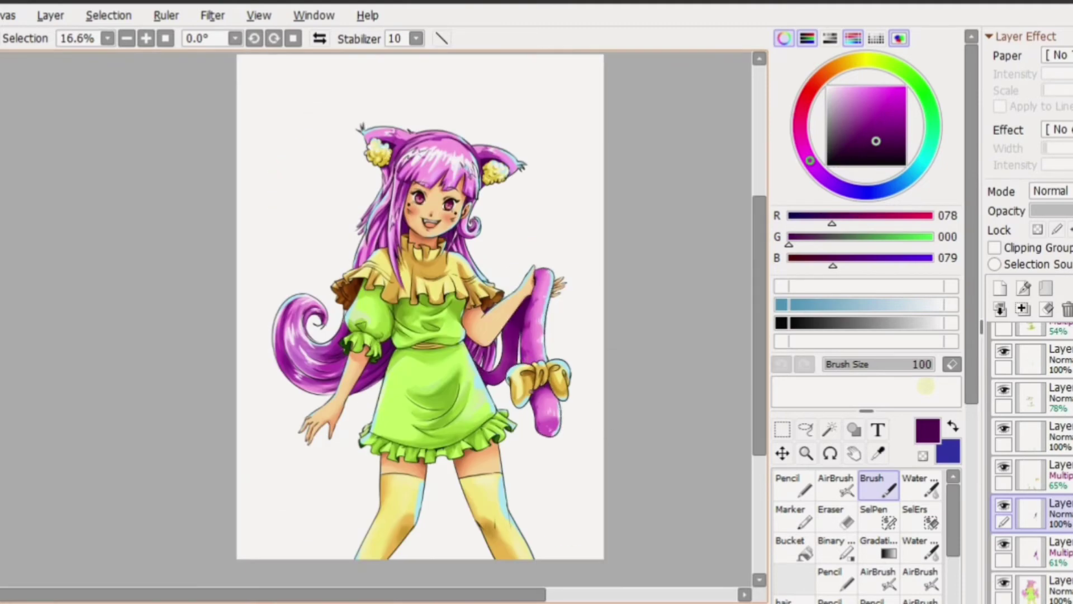
- Add a new layer at the top of the stack, set it to Multiply and choose dark green (RGB 49, 97, 0) for the Pencil
left_click(599, 380, "alt")
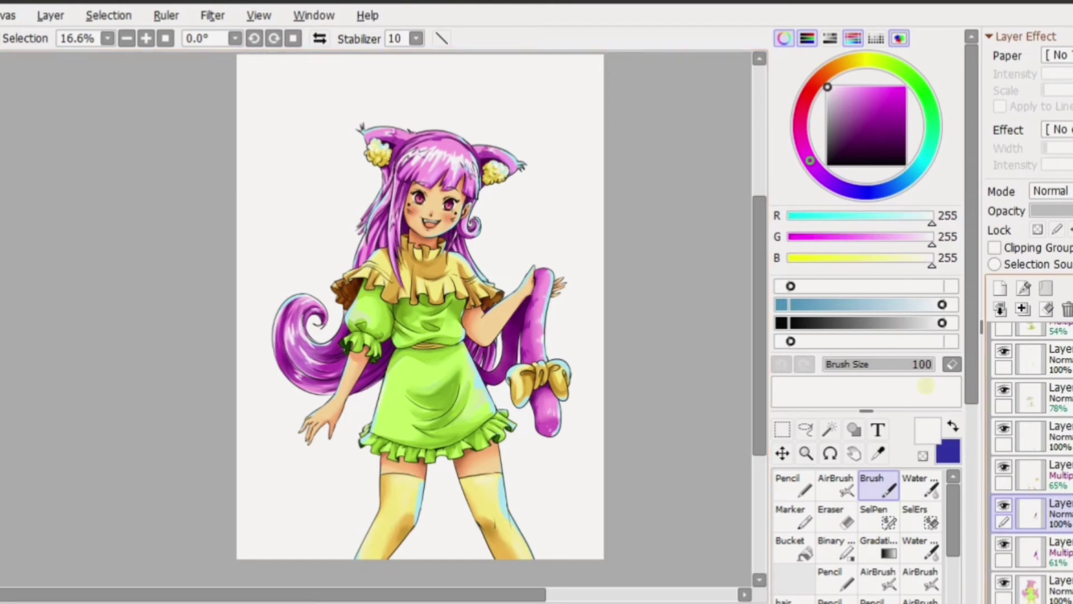
scroll(599, 380, "up", 1)
left_click(893, 64)
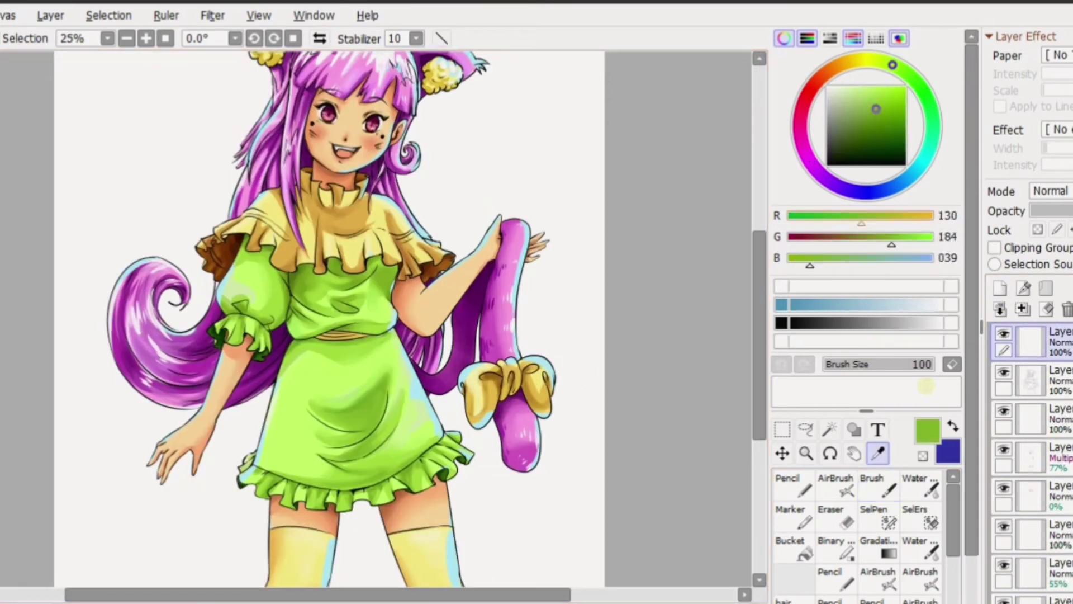
left_click(876, 136)
left_click(793, 485)
left_click(1050, 191)
left_click(1051, 206)
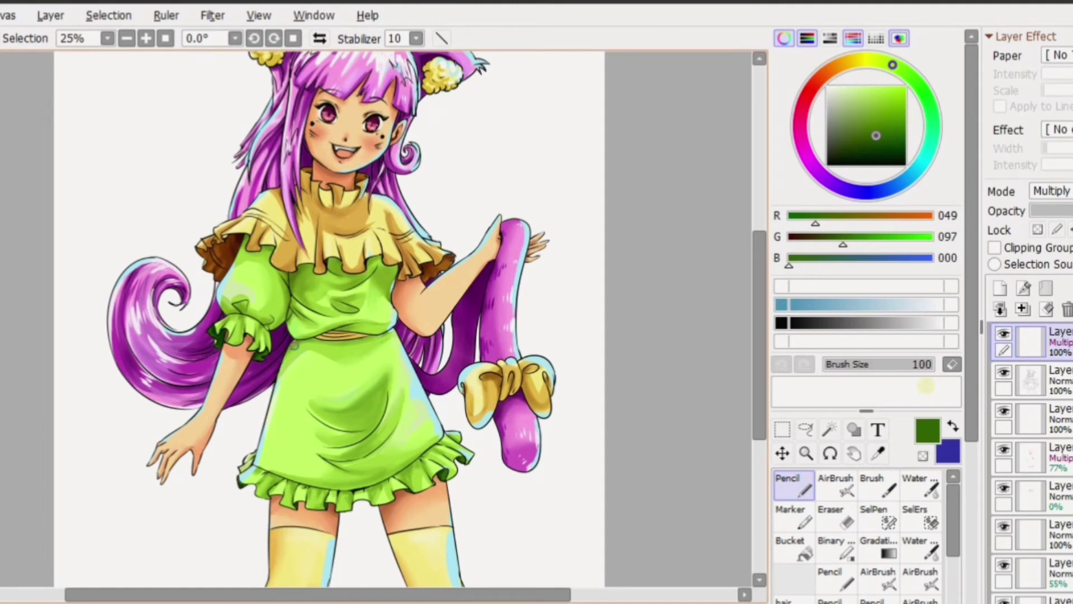
- Try painting dark green Multiply shadows across the upper part of the skirt, and undo the strokes
key("ctrl+z")
left_click_drag(282, 363, 392, 355)
key("ctrl+z")
key("ctrl+z")
key("ctrl+z")
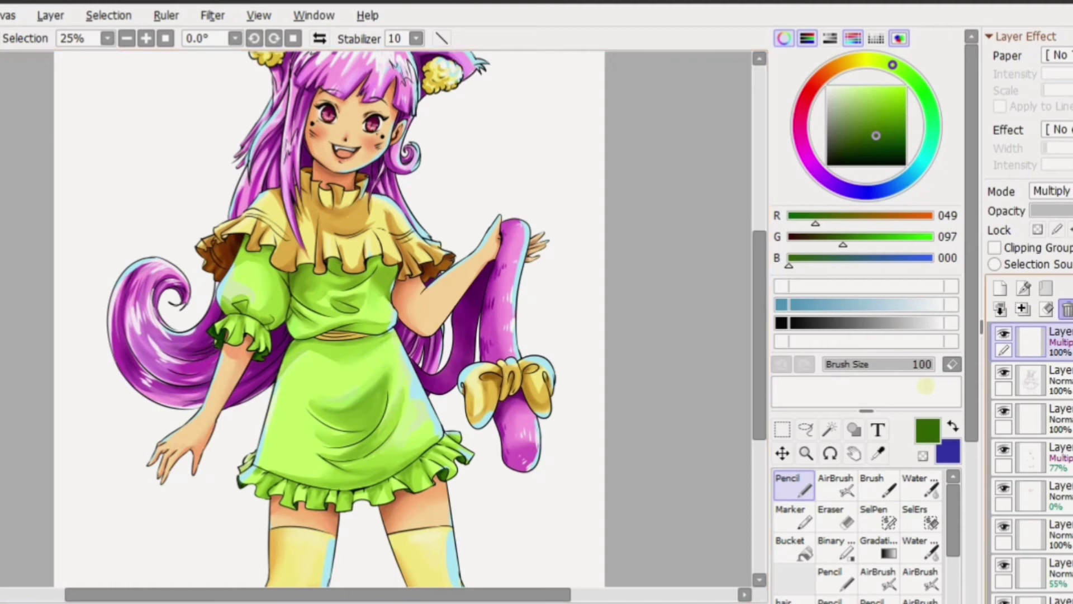
- Try painting strokes across the skirt with the layer in Overlay mode, using picked green and white, and undo them
left_click(1051, 190)
left_click(1040, 266)
left_click(307, 410, "alt")
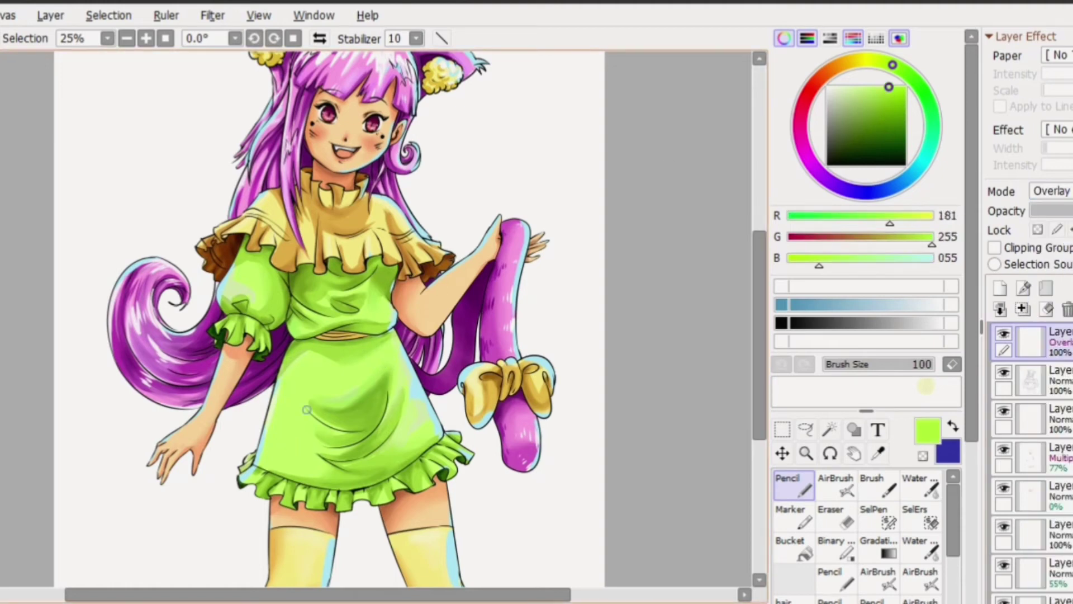
left_click(285, 396, "alt")
mouse_move(307, 381)
left_mouse_down()
mouse_move(352, 370)
mouse_move(393, 394)
left_mouse_up()
key("ctrl+z")
mouse_move(291, 380)
left_mouse_down()
mouse_move(296, 402)
mouse_move(369, 352)
mouse_move(414, 403)
left_mouse_up()
key("ctrl+z")
left_click(304, 379, "alt")
key("ctrl+z")
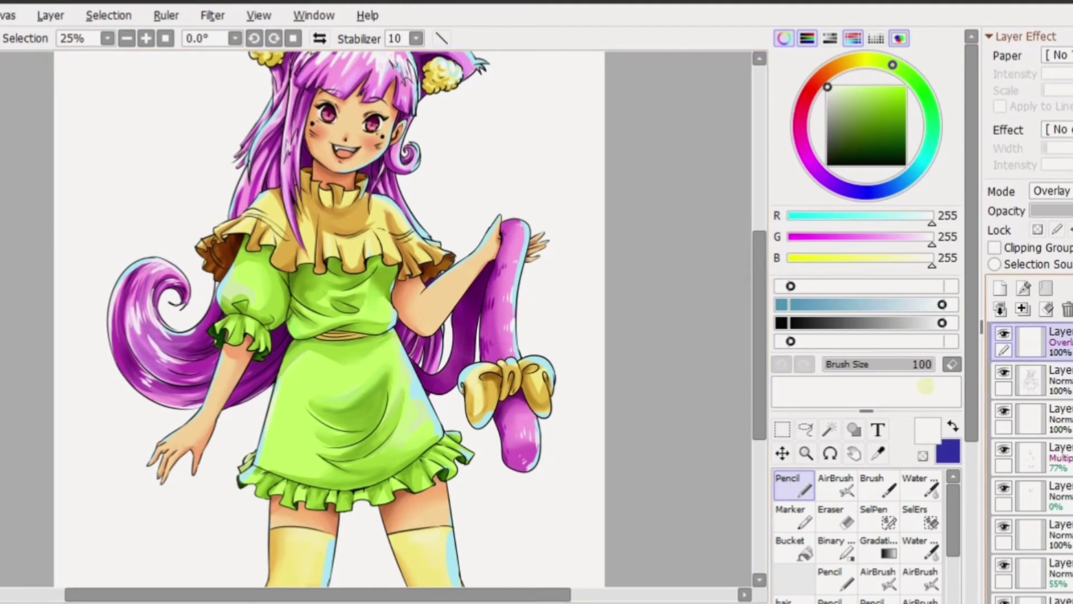
- Try the Burn, Burn/Dodge and Normal blending modes on the top layer, returning to Burn
left_click(1051, 190)
left_click(1046, 350)
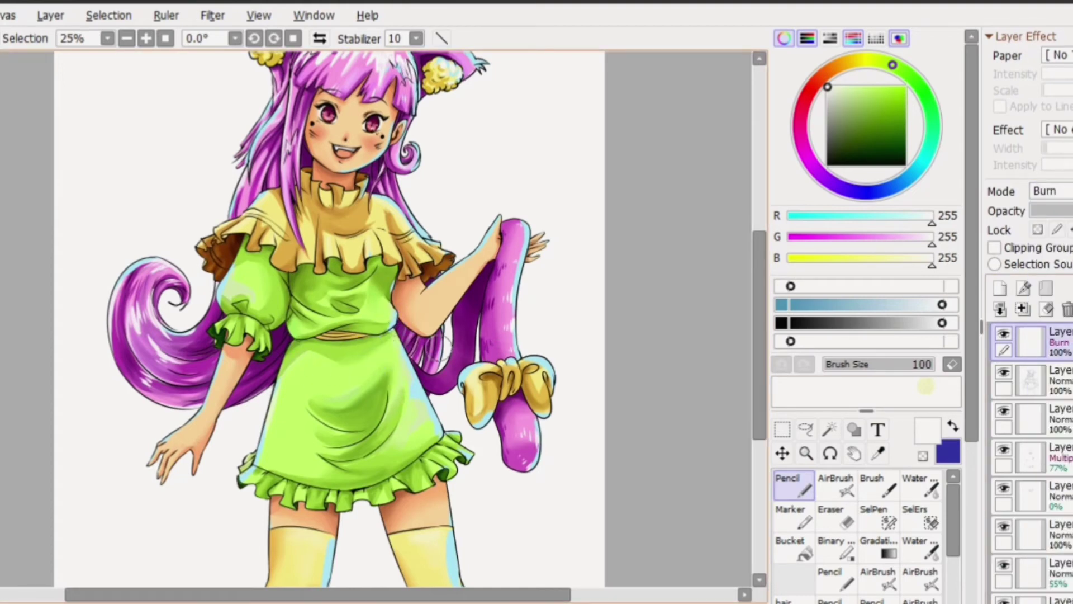
left_click(1051, 191)
left_click(1051, 385)
left_click(1051, 191)
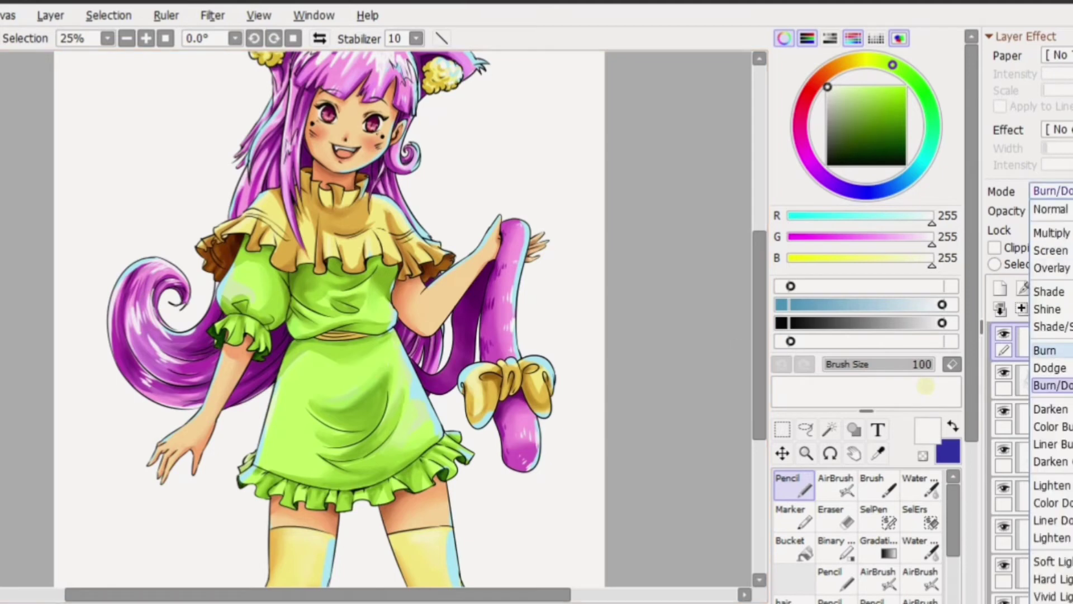
left_click(1046, 350)
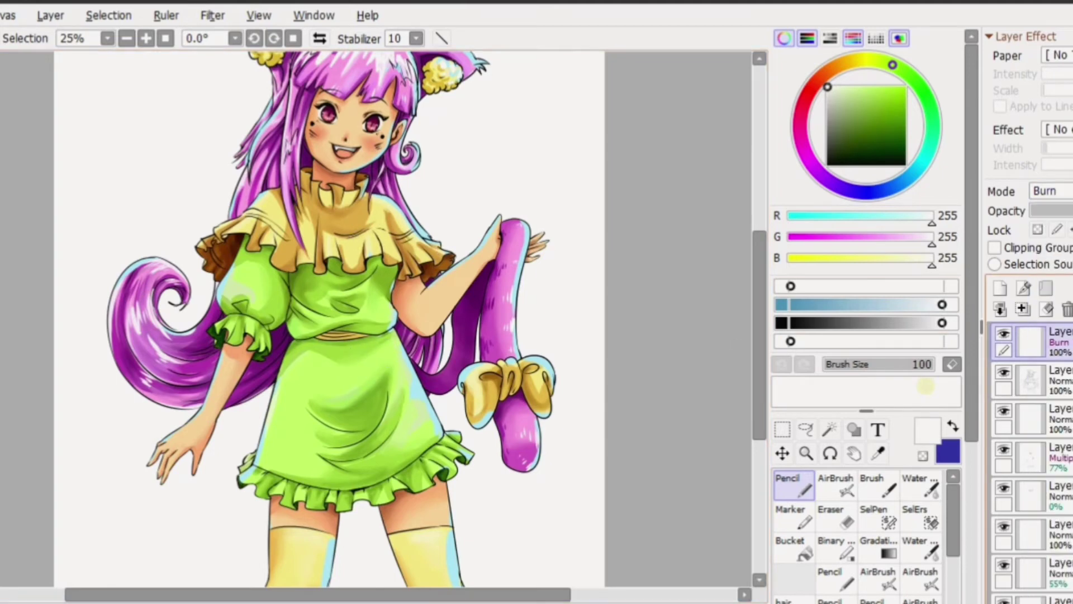
left_click(1051, 191)
left_click(1045, 209)
left_click(1051, 191)
left_click(1046, 350)
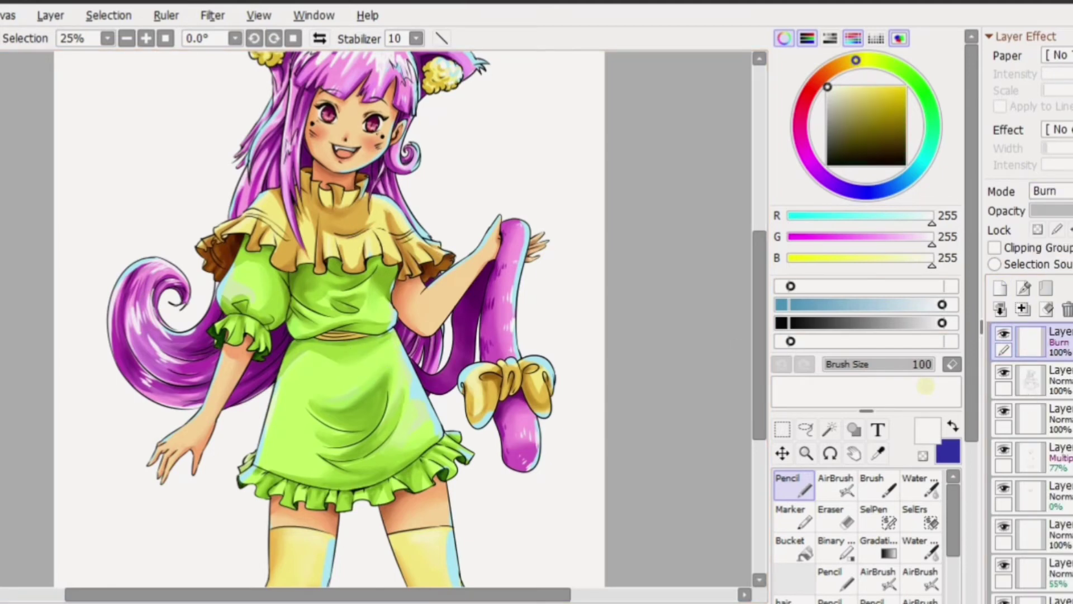
- Try bright green (RGB 122, 255, 0) and white Brush dabs on the dress in Burn and Screen modes
left_click(327, 330, "alt")
key("b")
left_click(357, 355, "alt")
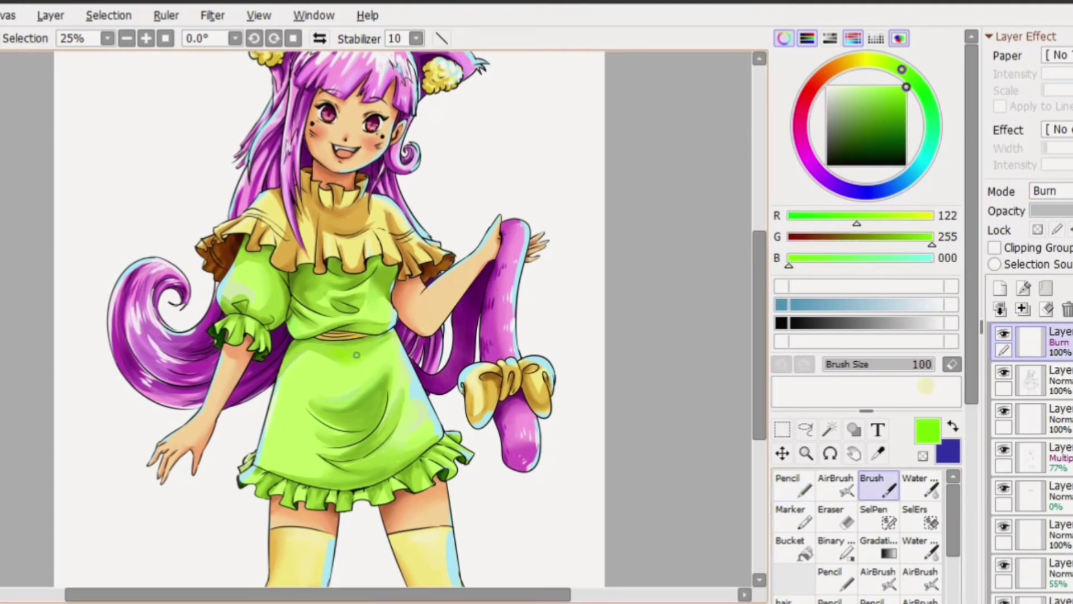
left_click(573, 96, "alt")
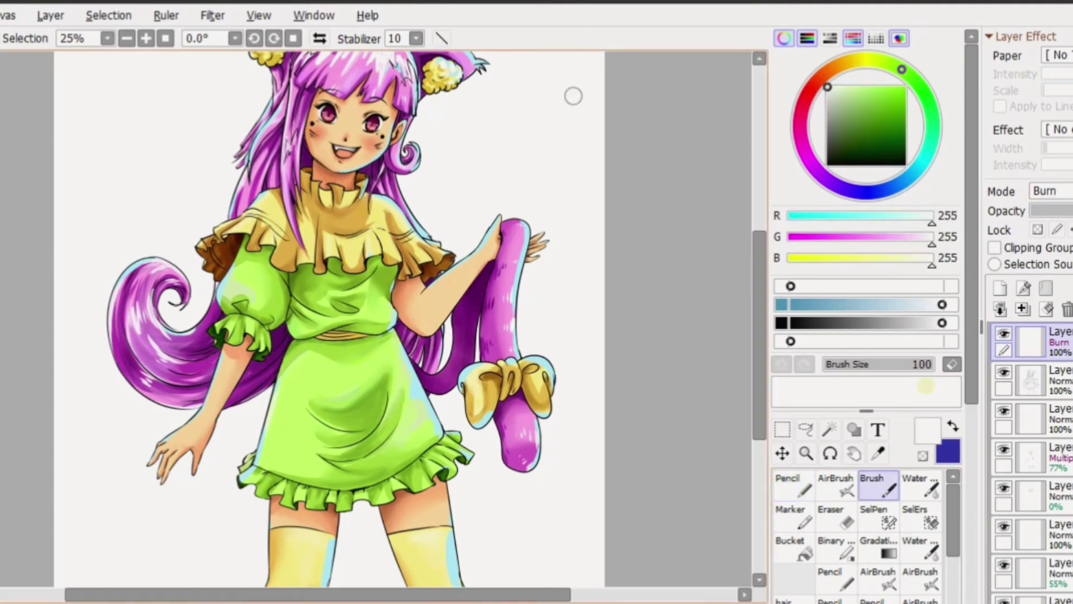
scroll(1051, 190, "up", 5)
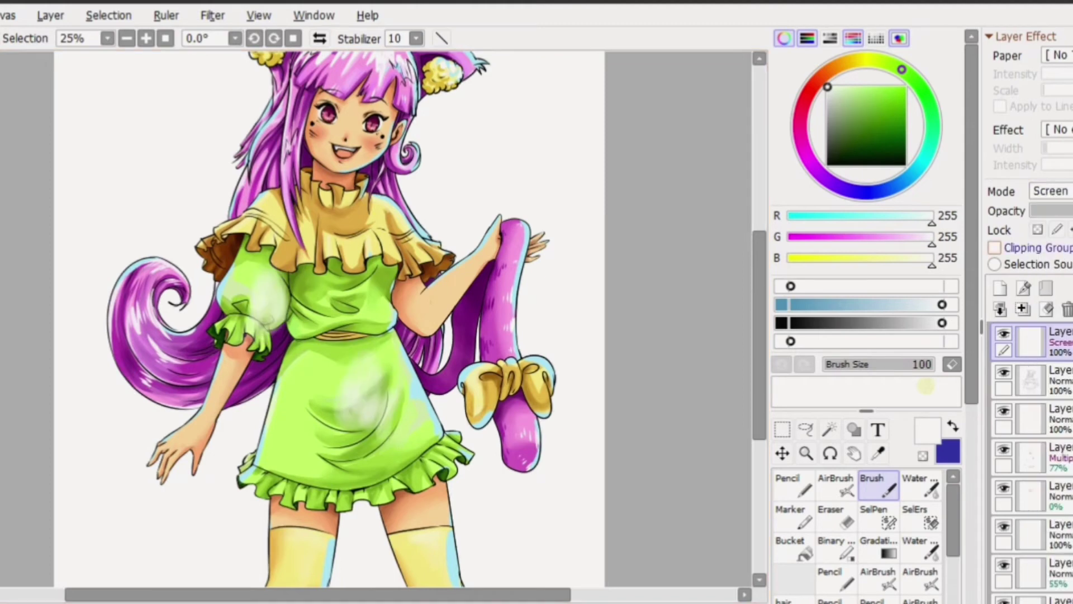
- Cycle the top layer through further blending modes, including Burn and Normal, to compare their effect on the dress
left_click(1051, 191)
left_click(1054, 383)
scroll(1051, 190, "up", 7)
scroll(1051, 190, "down", 3)
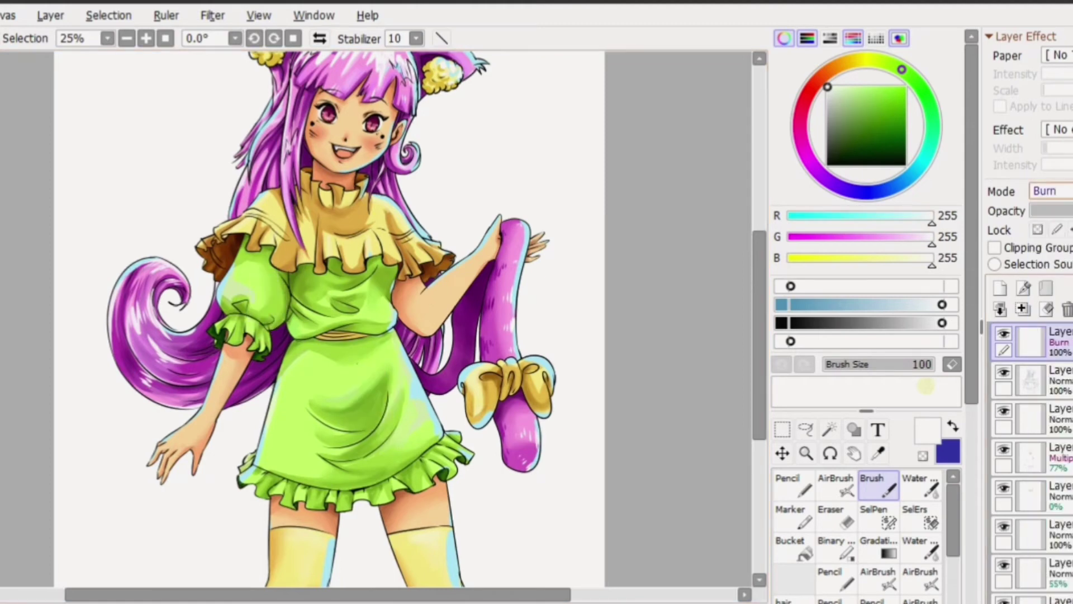
scroll(1051, 191, "down", 1)
scroll(1051, 191, "up", 1)
key("ctrl+e")
key("ctrl+z")
left_click(1051, 191)
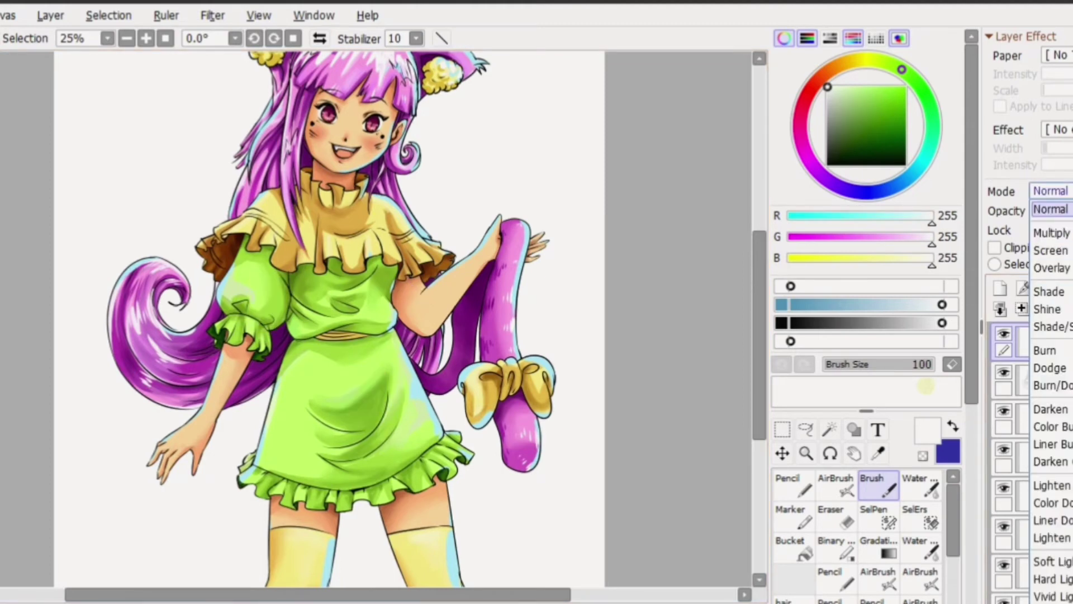
left_click(1051, 409)
scroll(1051, 190, "up", 10)
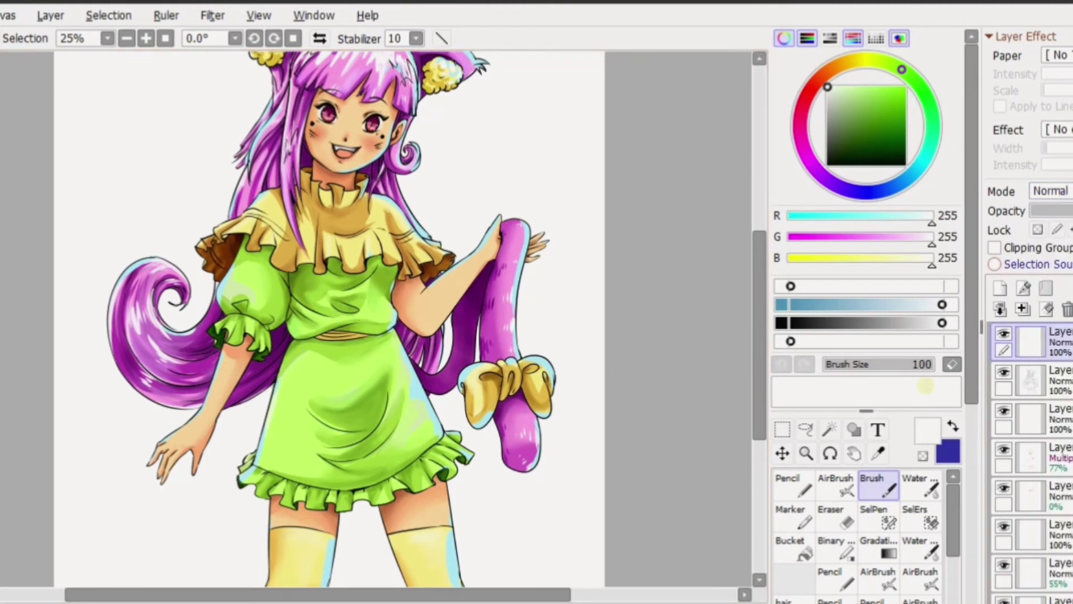
- Set the top layer to Dodge and brush a cyan glow (RGB 0, 255, 231) over the bow, skirt, hair curl and thigh
left_click(1050, 190)
left_click(1054, 364)
left_click(257, 296, "alt")
left_click(906, 87)
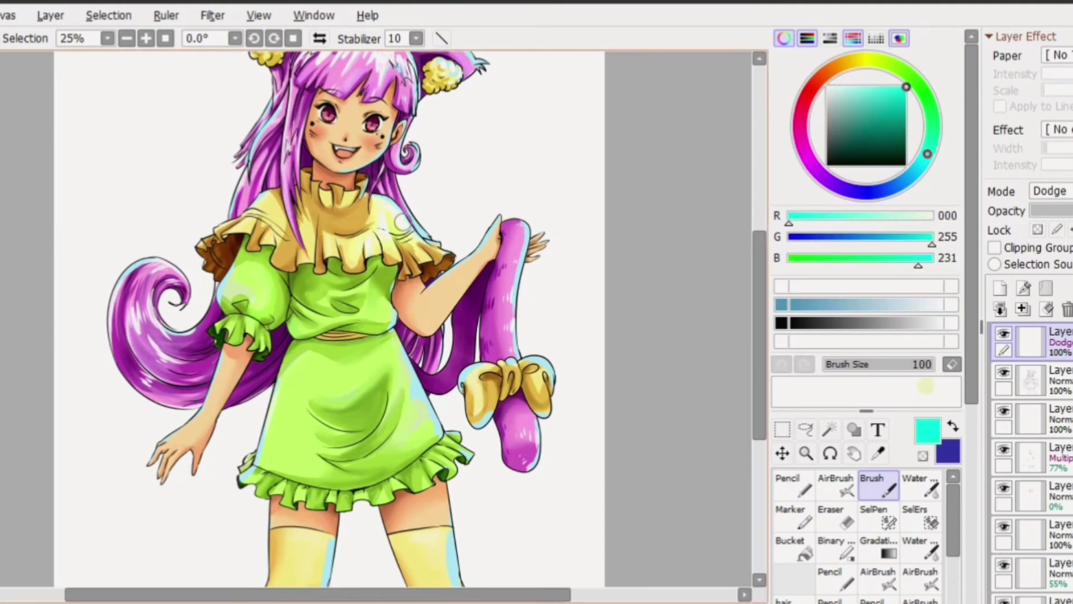
mouse_move(492, 377)
left_mouse_down()
mouse_move(496, 238)
mouse_move(519, 233)
mouse_move(510, 333)
left_mouse_up()
mouse_move(163, 319)
left_mouse_down()
mouse_move(139, 358)
mouse_move(146, 349)
left_mouse_up()
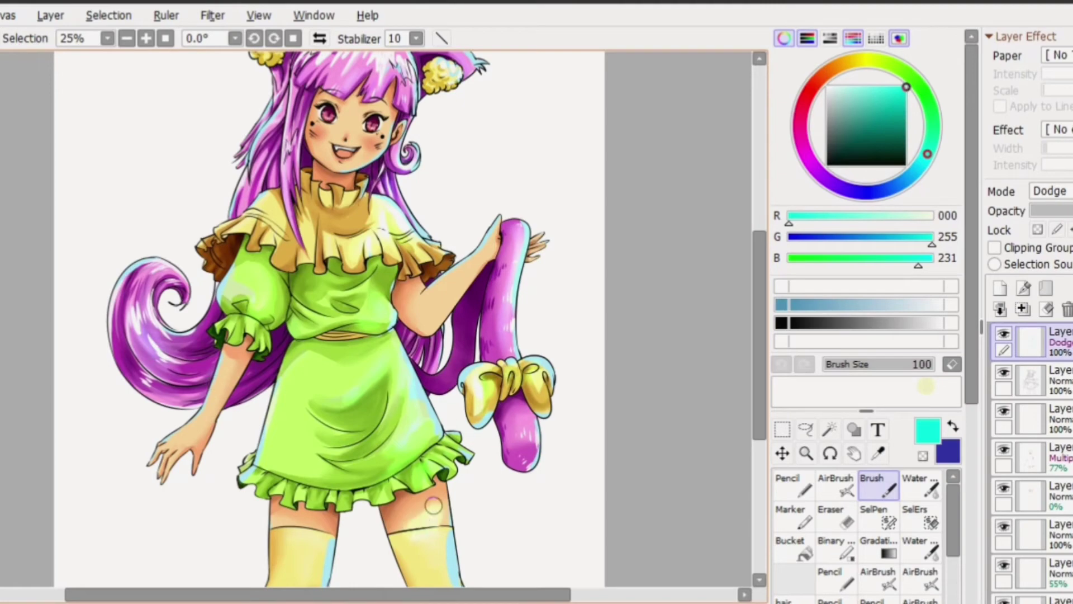
left_click_drag(442, 497, 411, 529)
- Brush the cyan Dodge glow onto the stockings and along the raised forearm
scroll(304, 411, "down", 3)
scroll(510, 264, "down", 1)
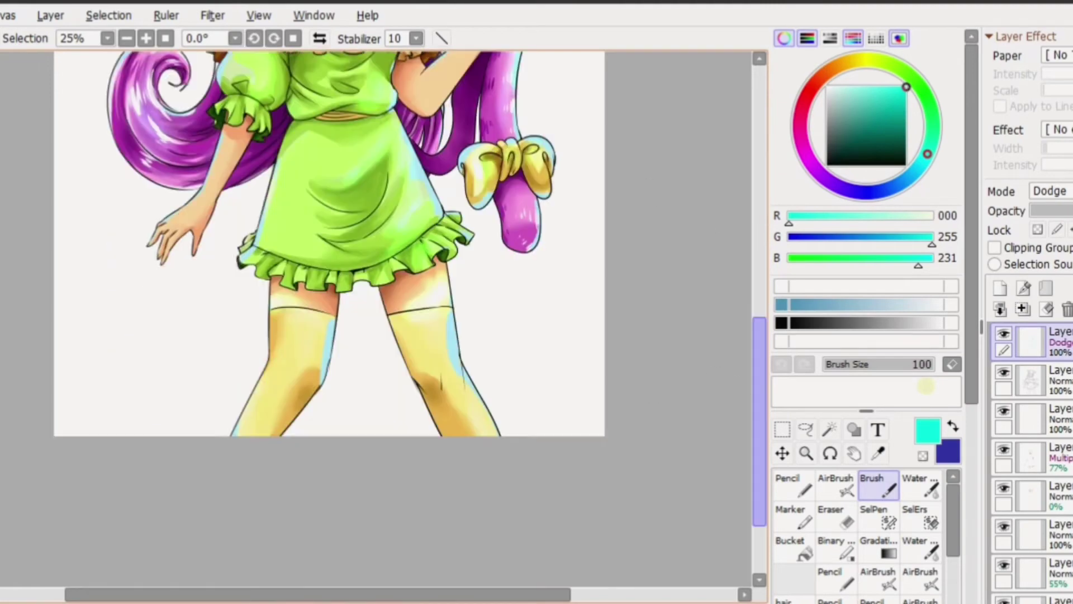
scroll(337, 384, "up", 4)
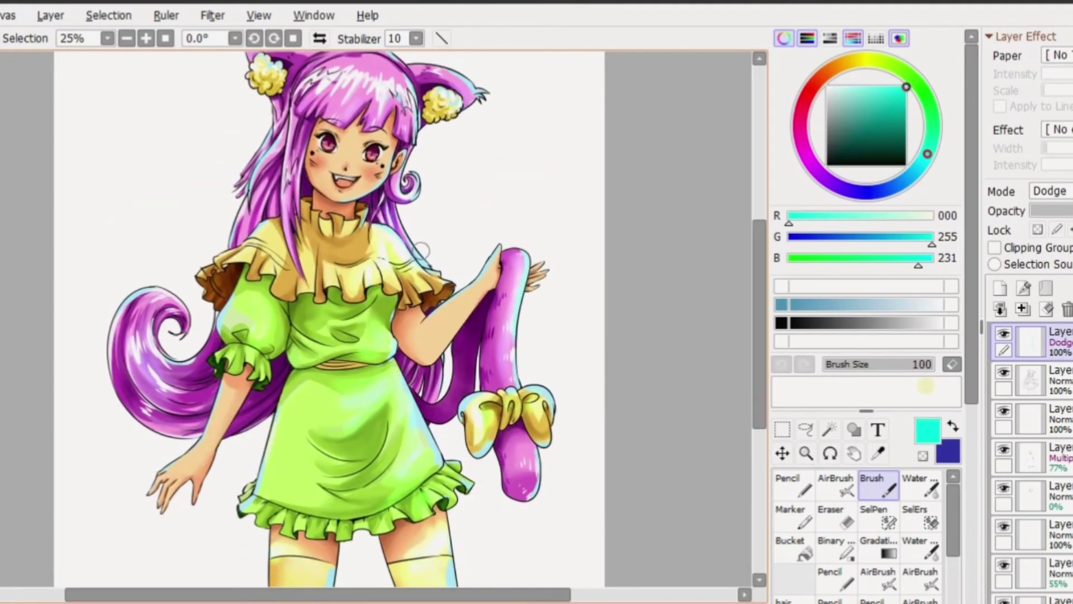
left_click_drag(484, 278, 416, 344)
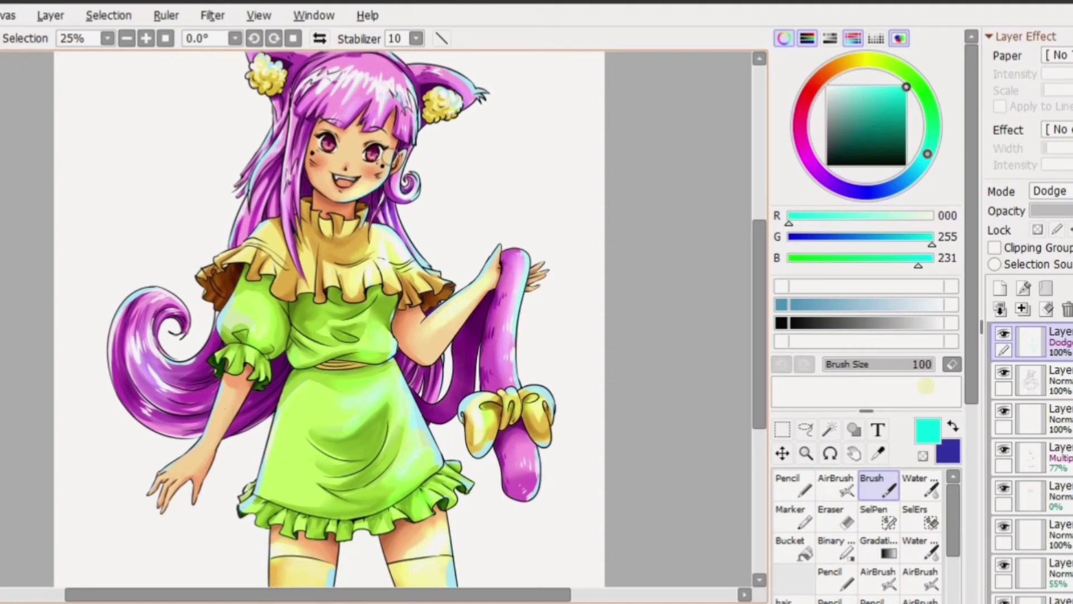
- Extend the cyan Dodge glow along the character's jawline and the edges of the face and ears
scroll(426, 134, "up", 1)
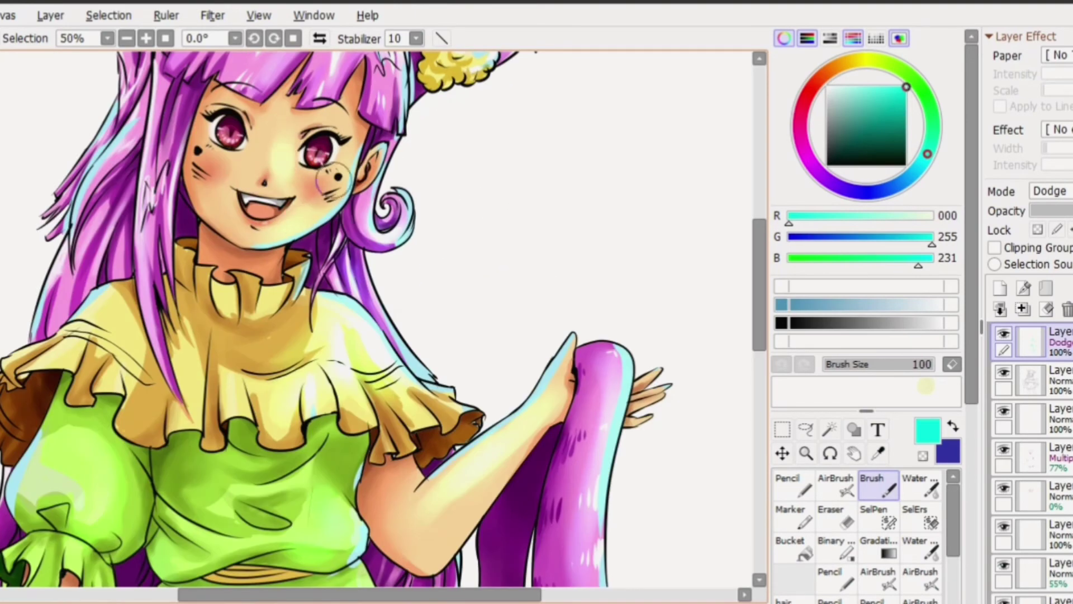
scroll(333, 179, "up", 3)
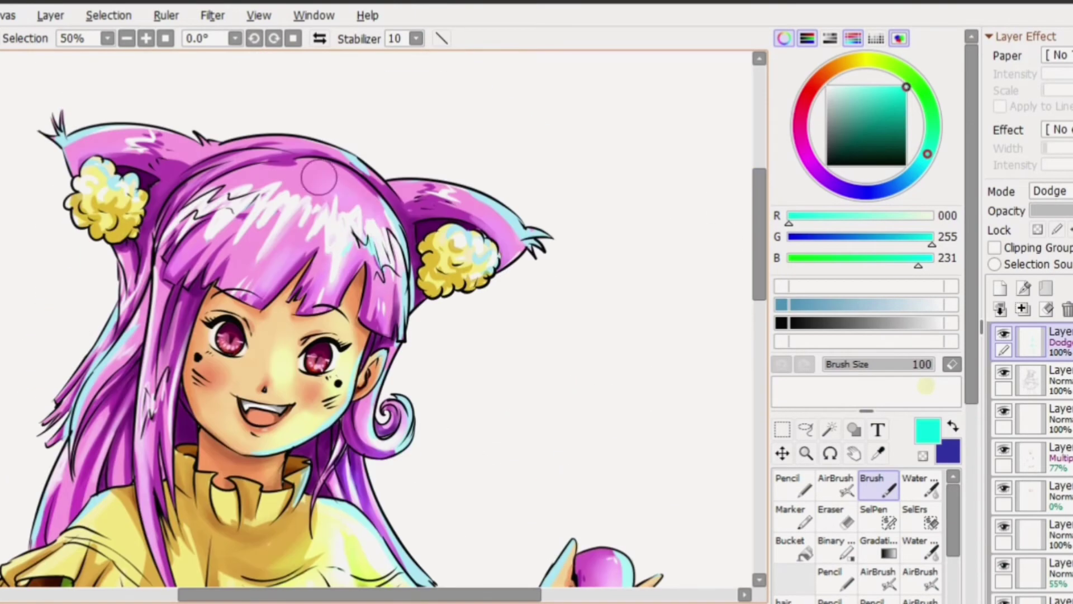
scroll(715, 283, "down", 3)
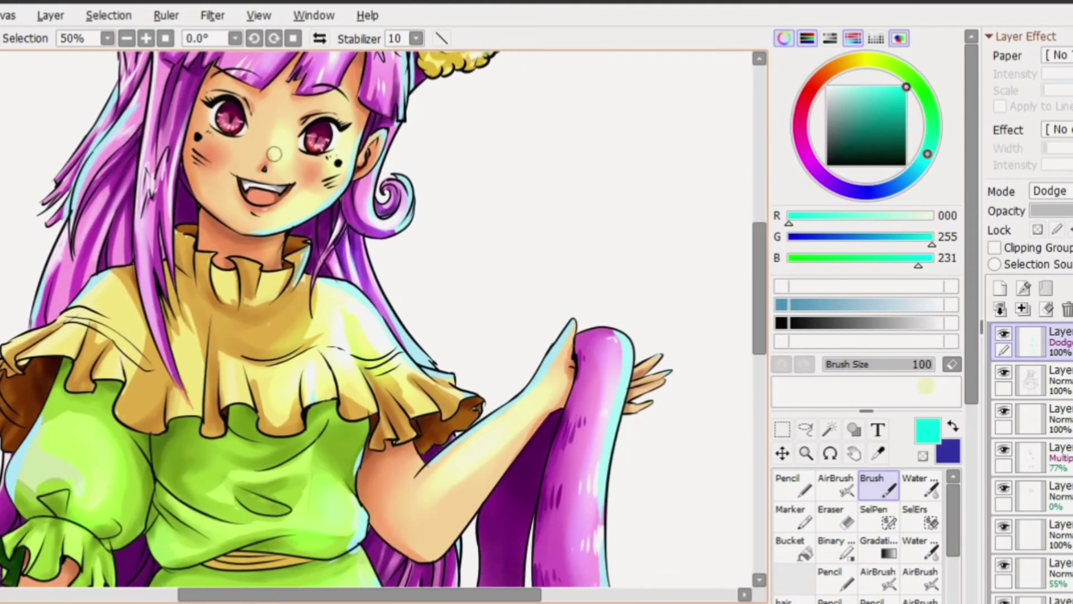
scroll(415, 142, "down", 1)
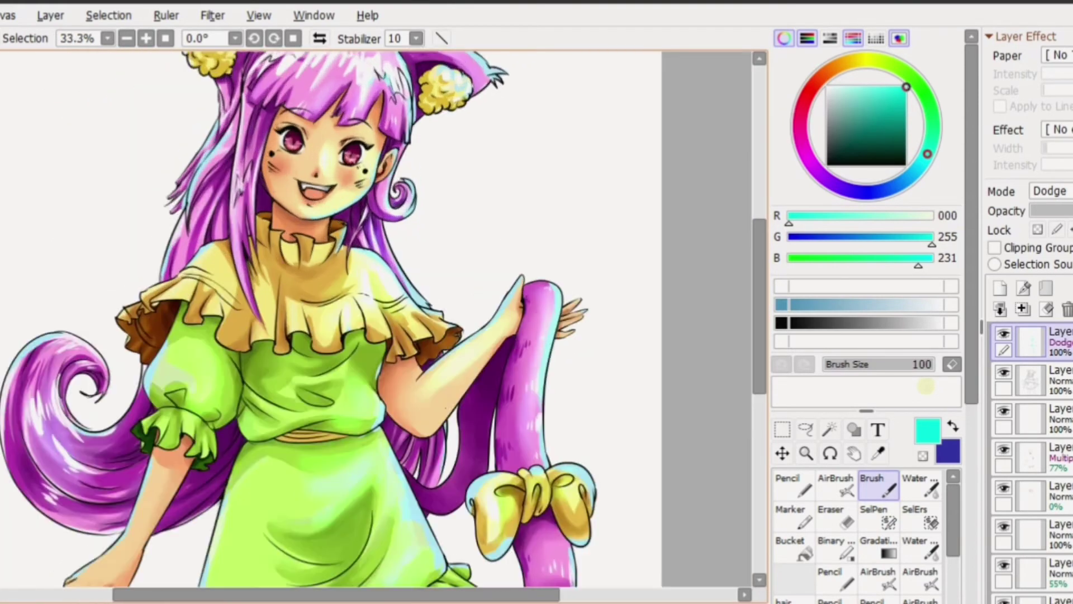
- Add a new Shine layer and brush red highlights (RGB 255, 73, 82) into both irises
scroll(348, 109, "up", 1)
key("ctrl+shift+n")
left_click(1051, 191)
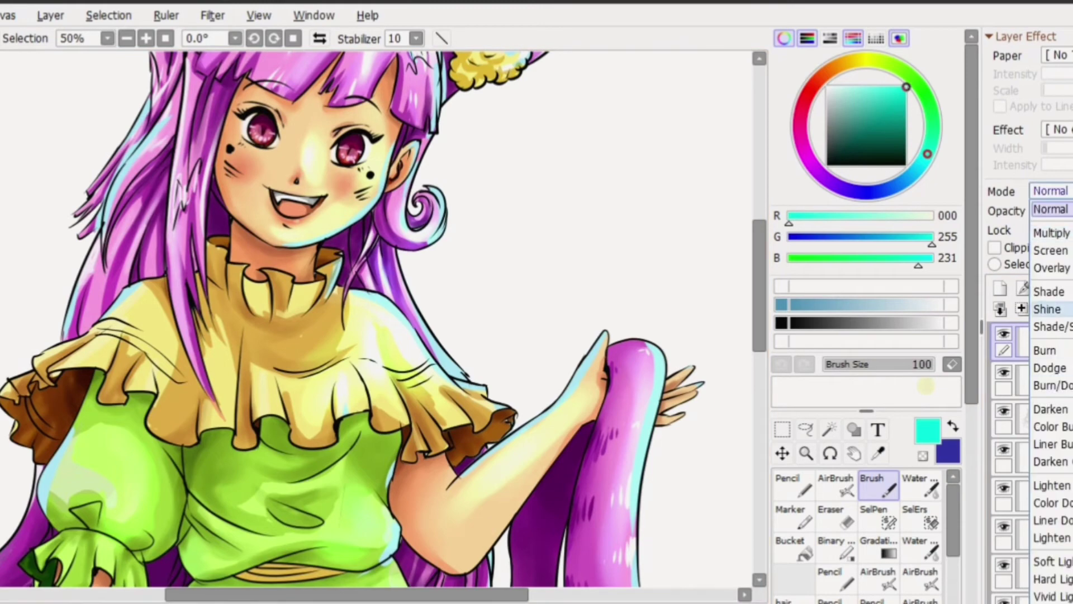
left_click(1051, 304)
left_click(261, 129, "alt")
left_click(279, 109, "alt")
scroll(269, 120, "up", 2)
left_click_drag(235, 185, 257, 179)
mouse_move(45, 143)
left_mouse_down()
mouse_move(78, 162)
mouse_move(62, 174)
left_mouse_up()
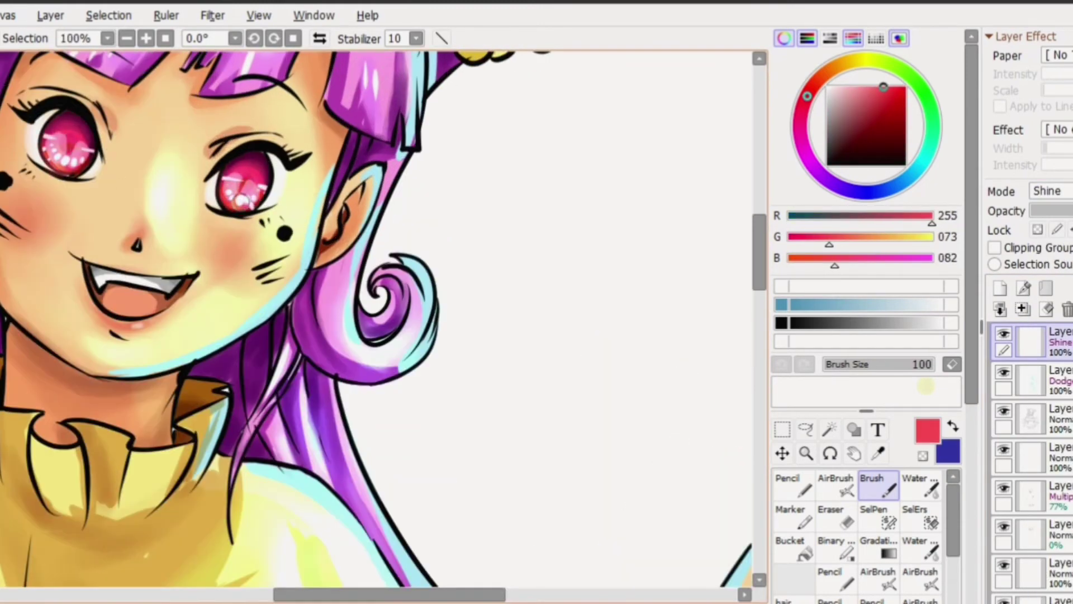
- Add a second Shine layer and pick white (RGB 255, 255, 255) for the eye sparkles
left_click(1000, 289)
left_click(1051, 190)
left_click(1051, 305)
left_click(56, 152, "alt")
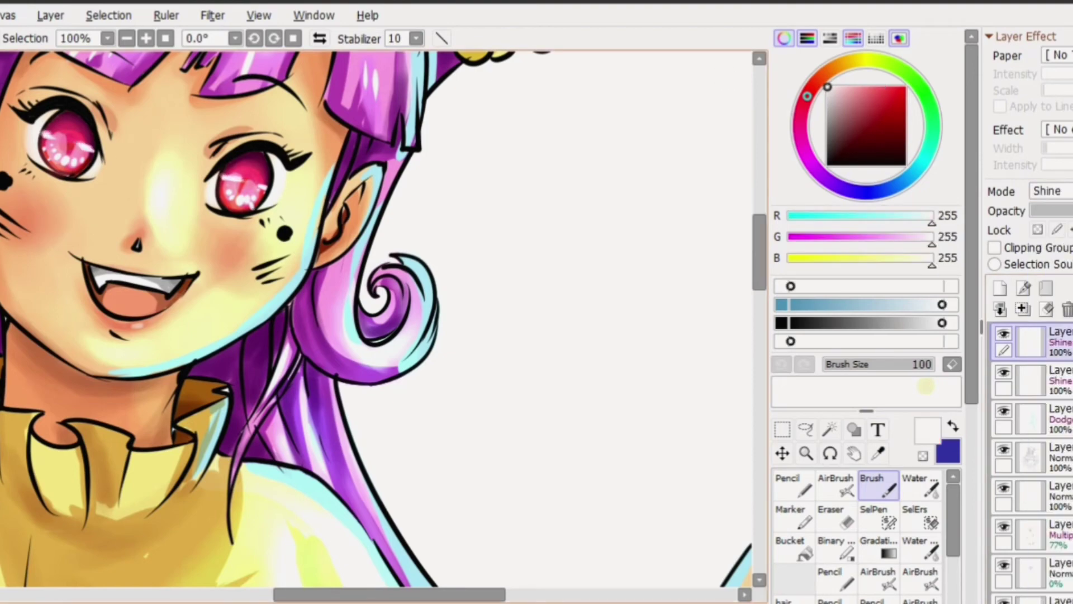
scroll(375, 318, "down", 2)
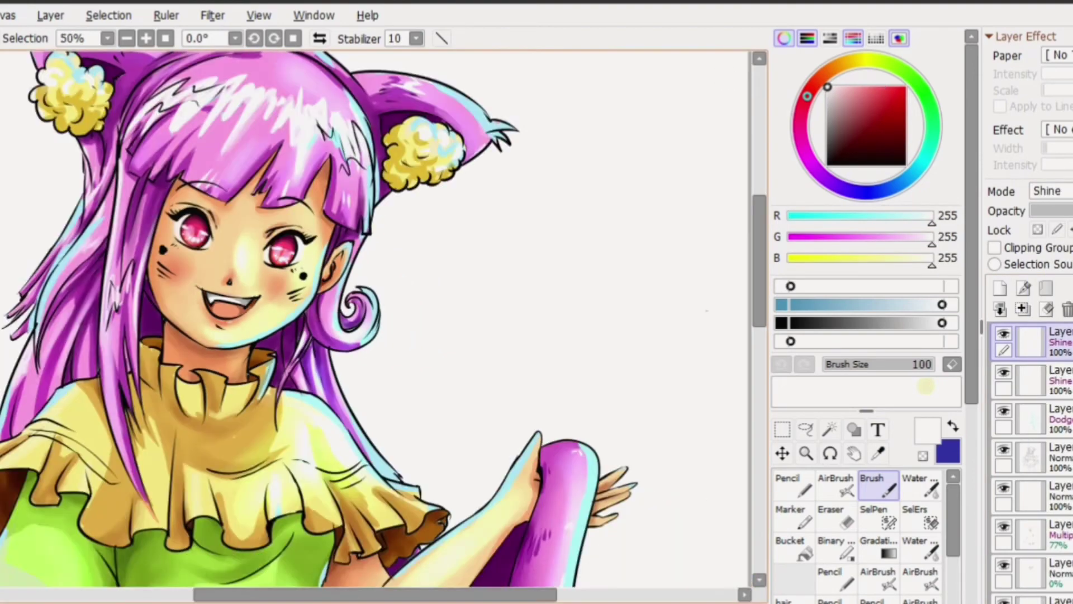
- Add a new Multiply layer on top and set the Brush color to dark teal (RGB 12, 94, 121)
scroll(458, 319, "down", 1)
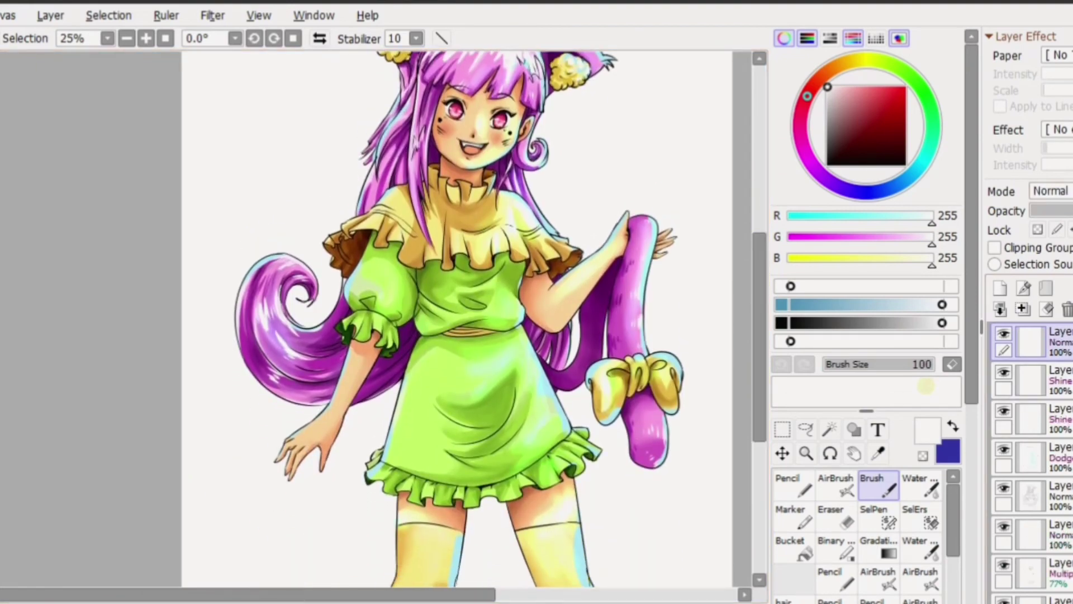
left_click(1051, 191)
left_click(1054, 229)
left_click(867, 97)
left_click_drag(808, 96, 914, 173)
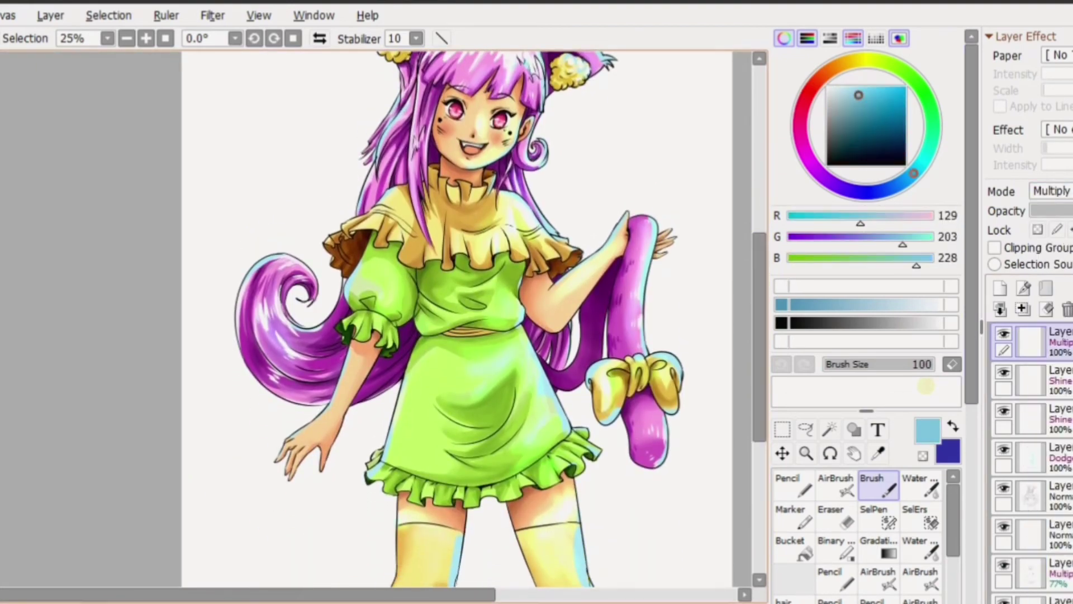
left_click(891, 123)
left_click(898, 130)
- Brush the teal Multiply tint over the whole figure from ears to stockings and lower the layer's opacity to 70%
mouse_move(447, 338)
left_mouse_down()
mouse_move(449, 535)
mouse_move(689, 453)
mouse_move(542, 328)
mouse_move(575, 315)
mouse_move(356, 441)
mouse_move(688, 301)
left_mouse_up()
scroll(495, 532, "down", 5)
scroll(687, 301, "up", 7)
mouse_move(359, 48)
left_mouse_down()
mouse_move(643, 313)
mouse_move(673, 456)
mouse_move(228, 372)
mouse_move(392, 140)
mouse_move(579, 162)
left_mouse_up()
scroll(578, 162, "down", 4)
scroll(384, 228, "down", 4)
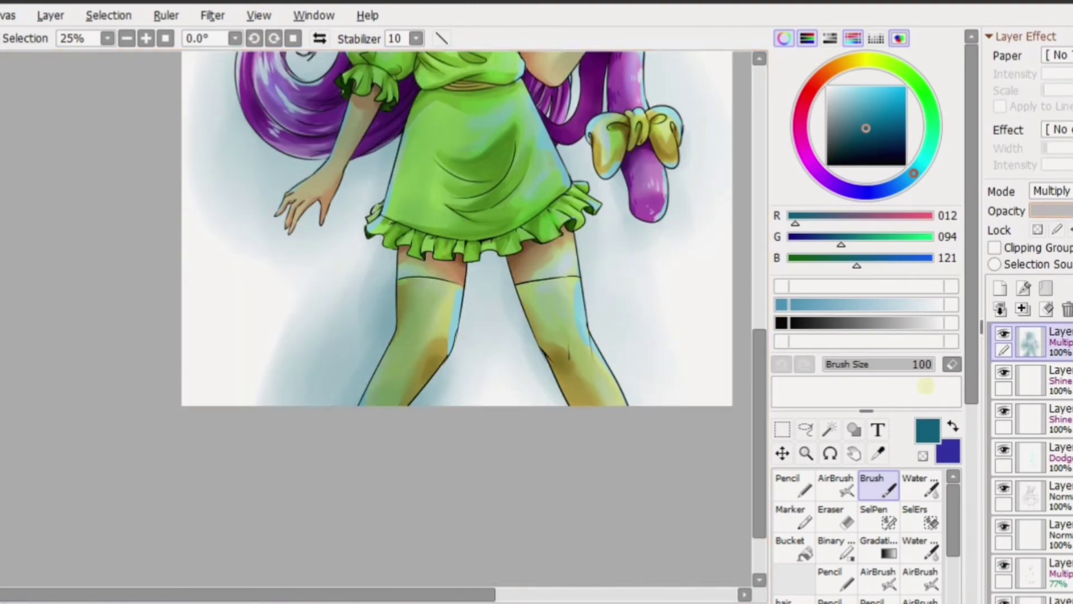
mouse_move(1064, 211)
left_mouse_down()
mouse_move(1051, 211)
mouse_move(1060, 210)
left_mouse_up()
scroll(456, 318, "up", 9)
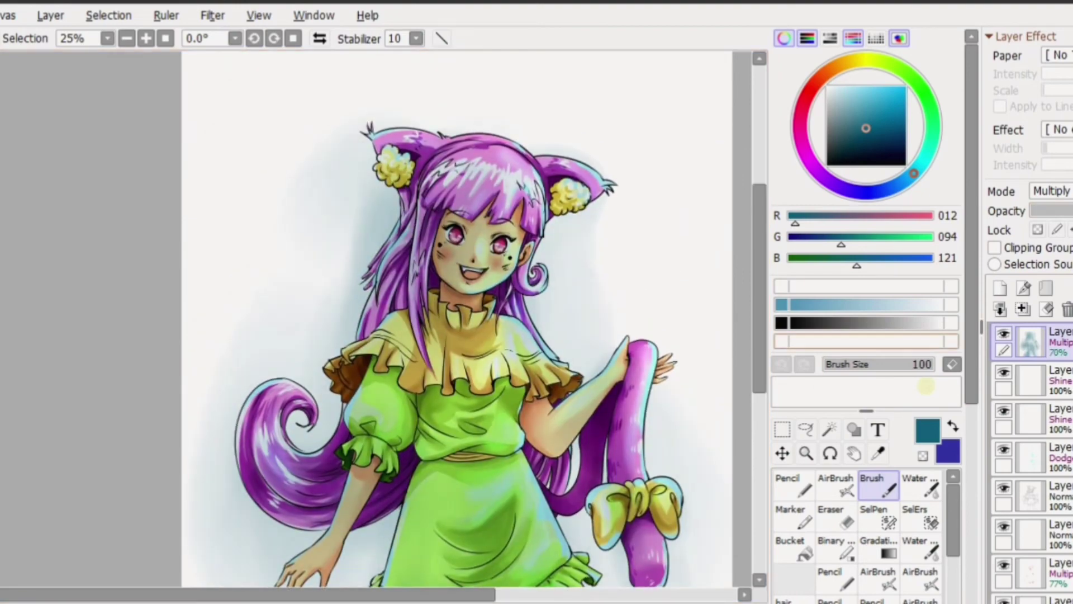
- Erase the teal tint from the background around the head and hair with a size 200 Eraser
key("e")
scroll(867, 391, "down", 4)
scroll(866, 392, "down", 1)
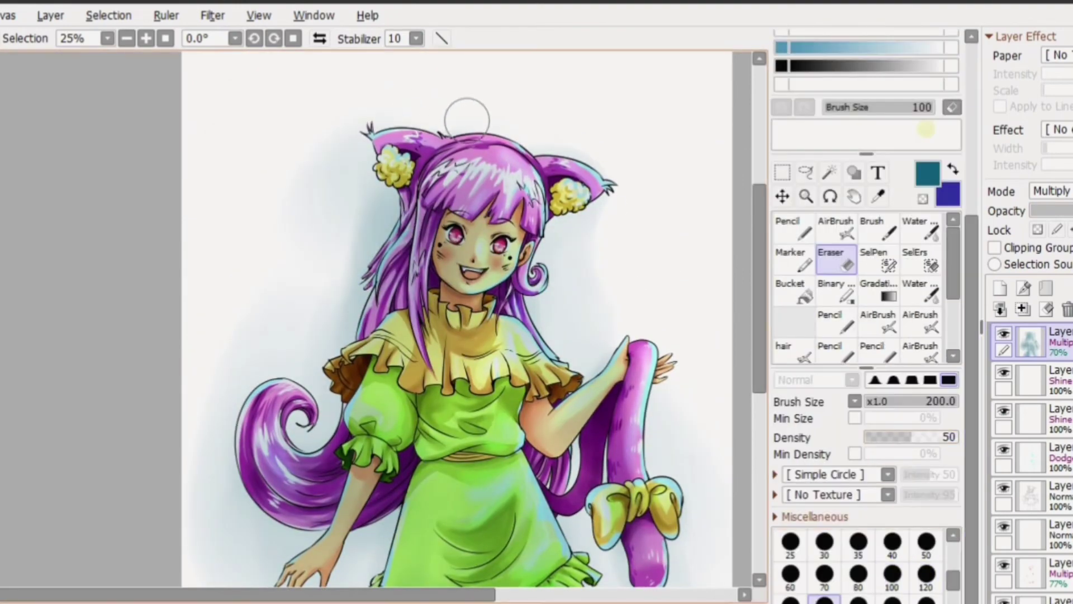
key("Page_Up")
left_click_drag(344, 195, 237, 115)
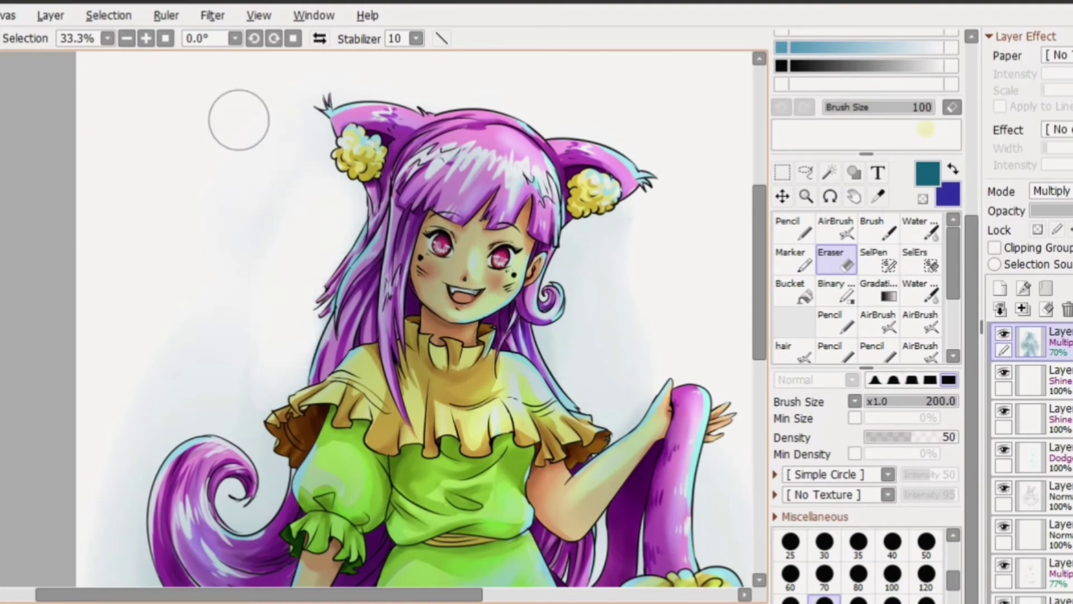
- Reduce the Eraser to size 100 and clear the tint from the background around the tail and legs
key("bracketleft")
key("bracketleft")
key("bracketleft")
scroll(598, 369, "down", 5)
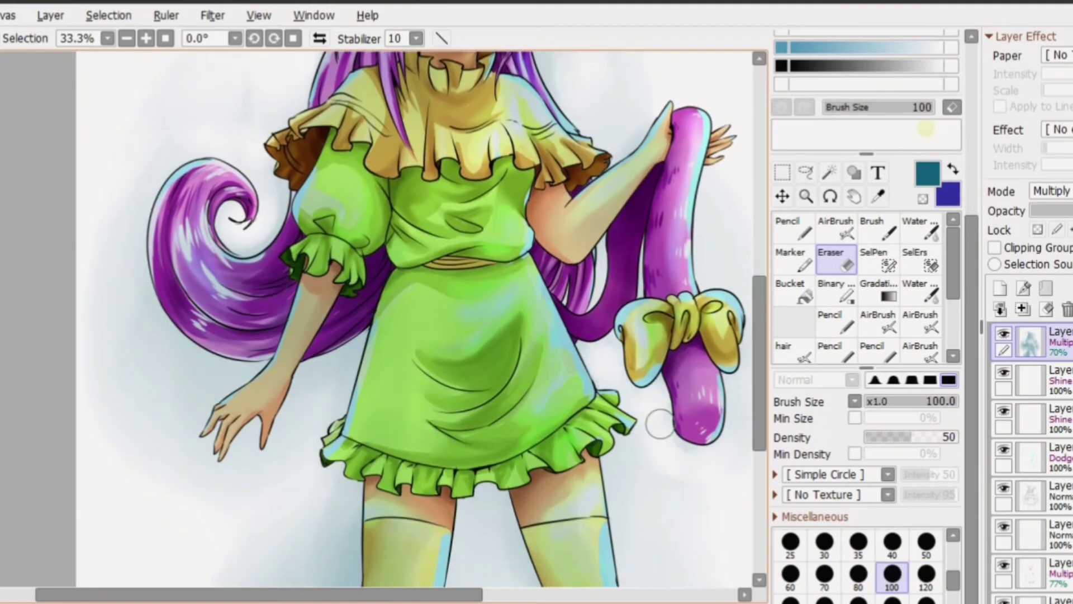
scroll(594, 504, "down", 3)
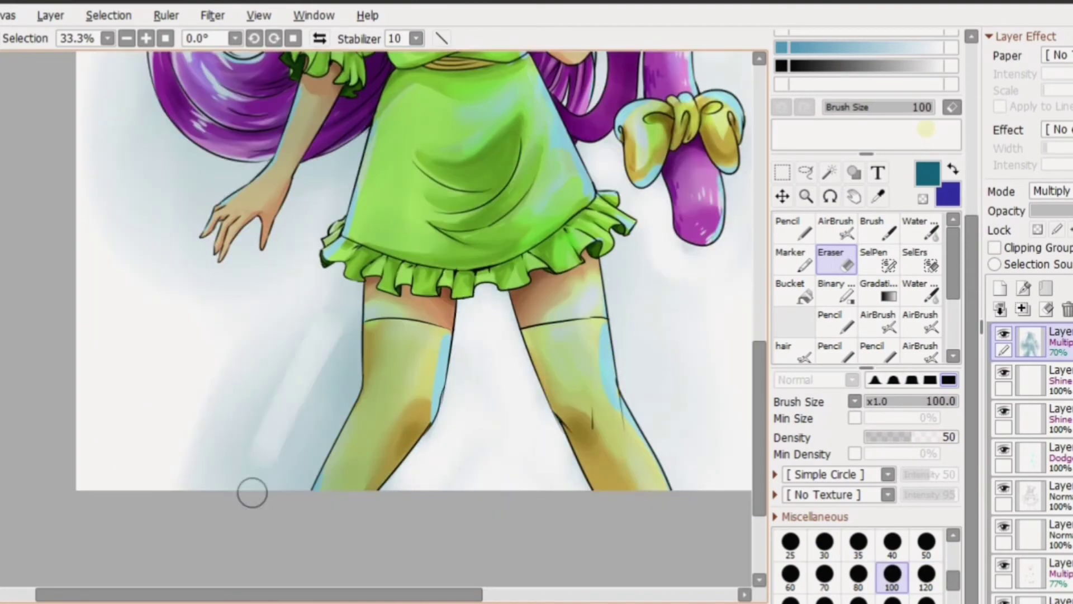
- Erase the remaining background tint beside the stockings, skirt and lowered hand, varying the Eraser between sizes 80 and 160
key("bracketright")
key("bracketright")
mouse_move(290, 477)
left_mouse_down()
mouse_move(334, 345)
mouse_move(333, 200)
mouse_move(311, 177)
left_mouse_up()
key("bracketleft")
key("bracketleft")
key("bracketleft")
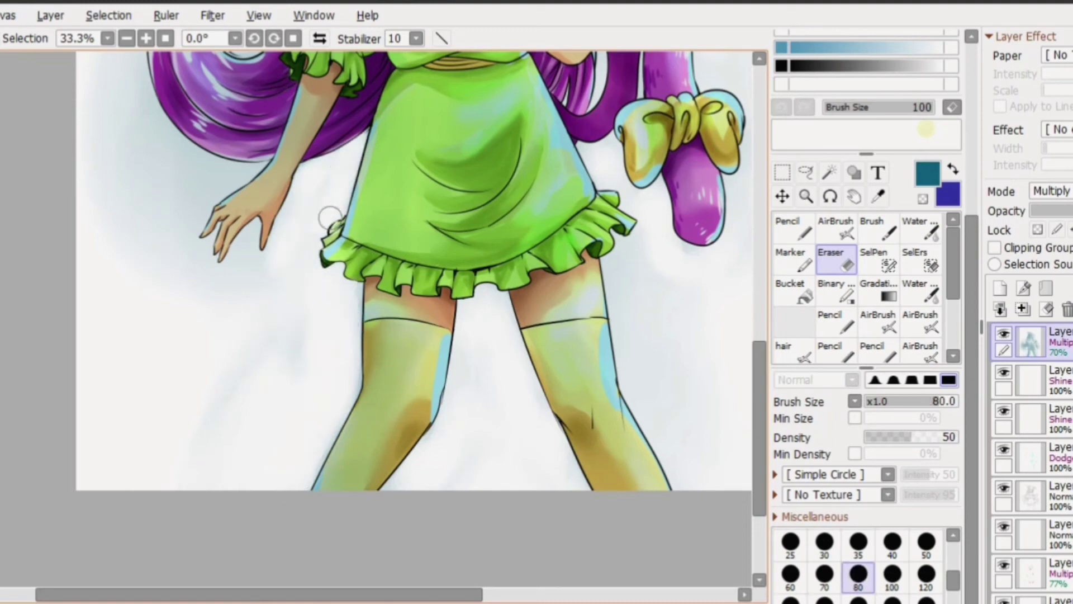
key("bracketright")
key("bracketright")
key("bracketright")
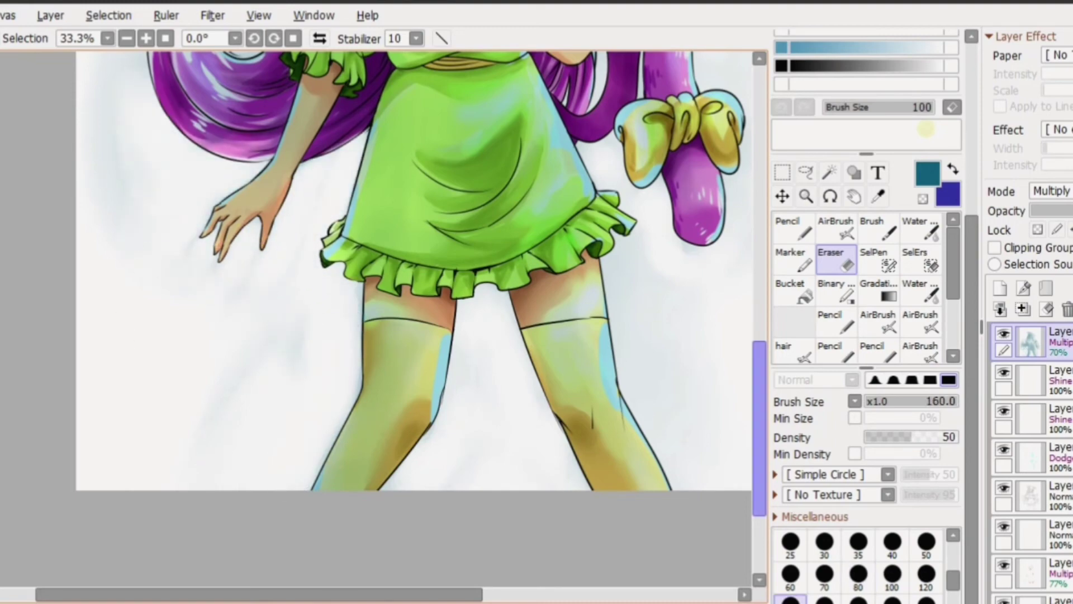
- Erase the tint from the lit parts of the face and hair with a size 35 Eraser
left_click_drag(759, 425, 759, 274)
key("bracketleft")
key("bracketleft")
key("bracketleft")
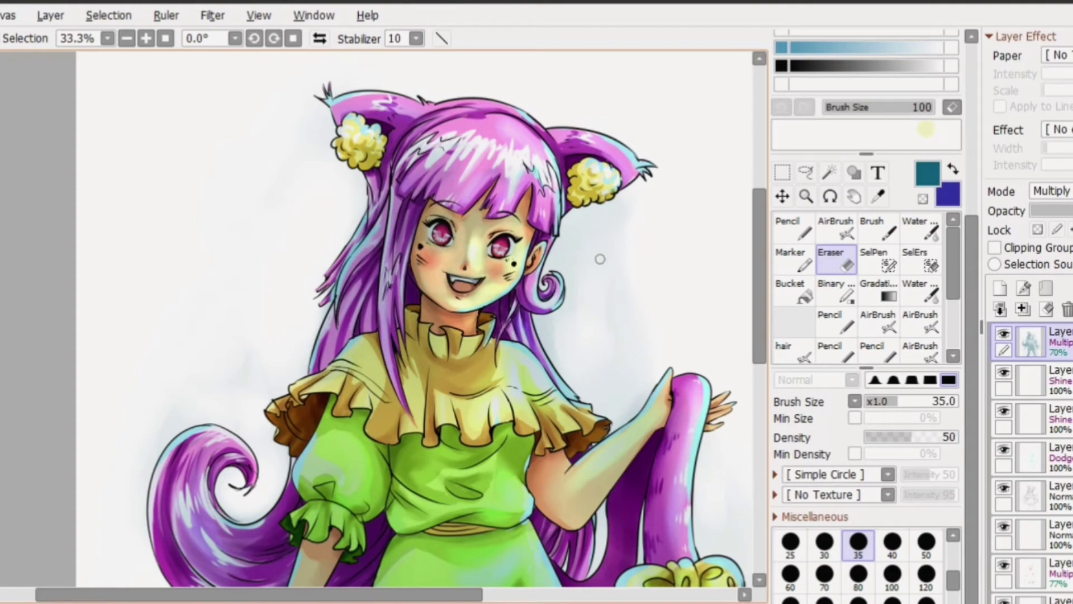
- Erase the tint from the lit areas of the forearms, thighs and stockings, enlarging the Eraser to size 80
left_click_drag(759, 274, 759, 316)
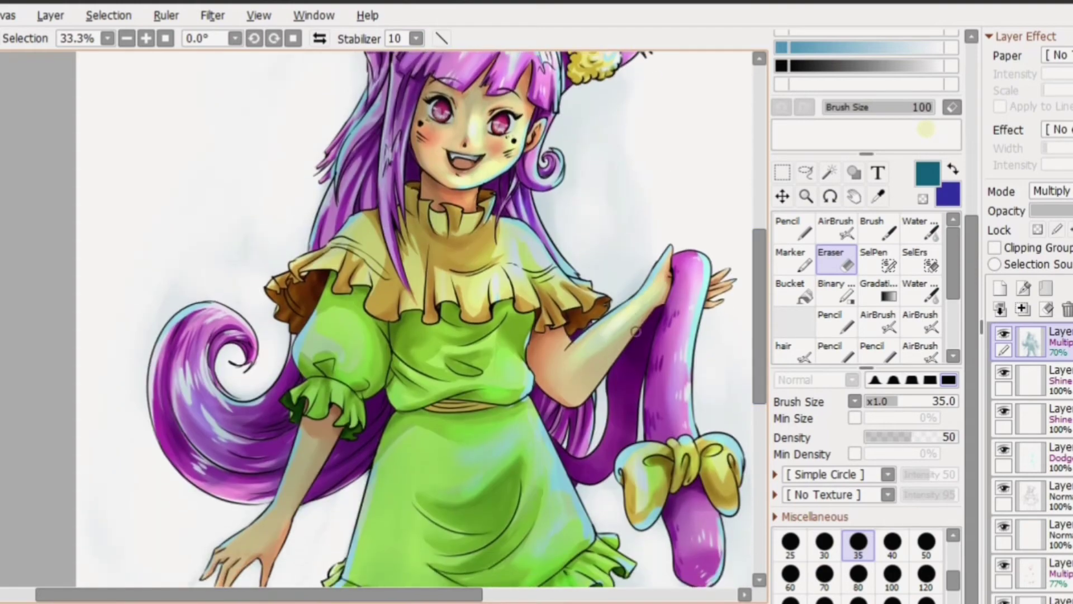
scroll(734, 342, "down", 3)
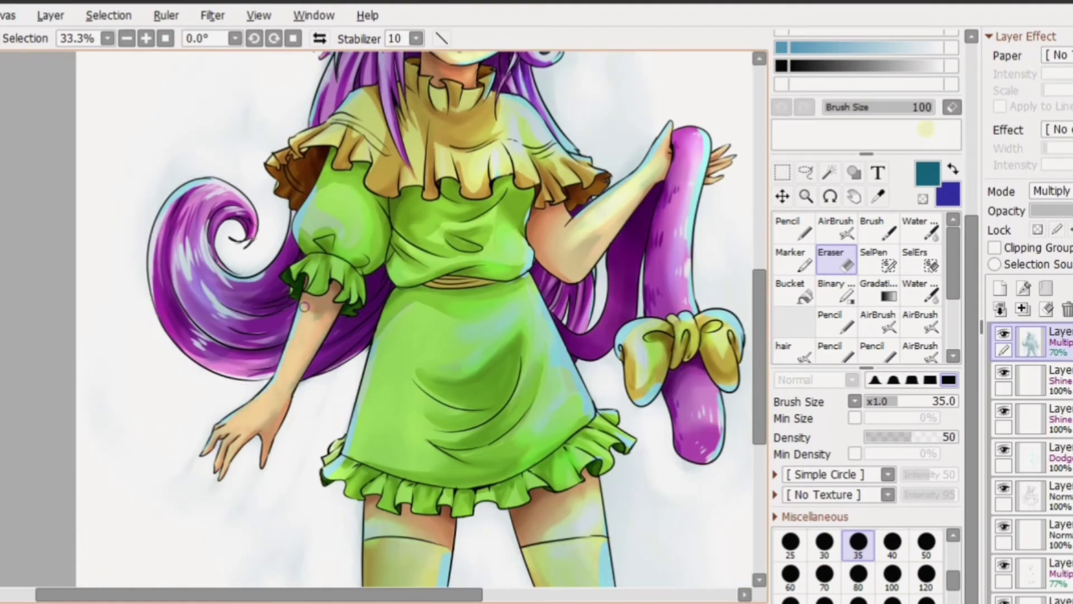
scroll(459, 262, "down", 5)
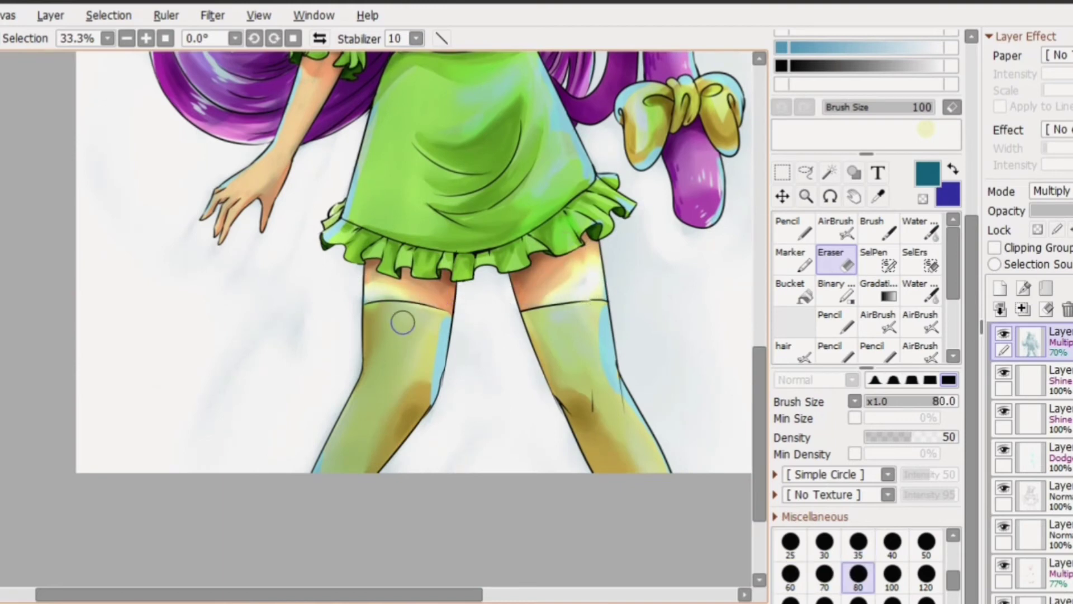
mouse_move(345, 434)
left_mouse_down()
mouse_move(398, 363)
mouse_move(442, 371)
mouse_move(348, 444)
mouse_move(426, 377)
mouse_move(577, 313)
mouse_move(583, 357)
mouse_move(573, 376)
mouse_move(654, 457)
left_mouse_up()
scroll(513, 306, "up", 4)
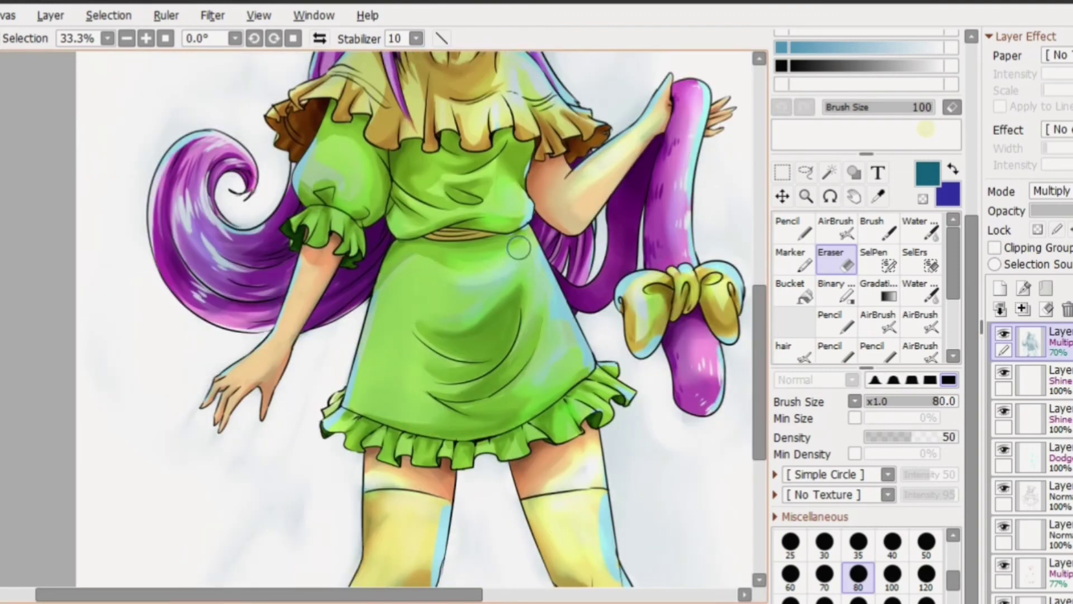
- Erase the tint from the skirt's lit areas with the size 80 Eraser, undoing two unwanted strokes
mouse_move(461, 454)
left_mouse_down()
mouse_move(565, 341)
mouse_move(424, 358)
mouse_move(391, 328)
mouse_move(413, 313)
left_mouse_up()
key("ctrl+z")
key("ctrl+z")
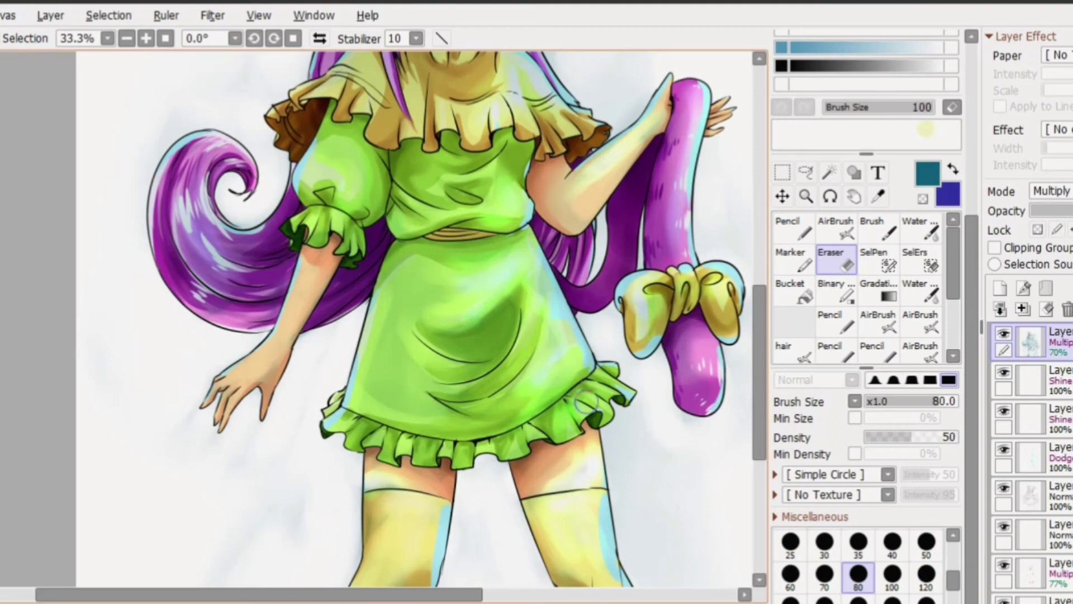
- Erase more tint from the cape, sleeve and background with an Eraser up to size 160, and lower the Multiply layer to 43% opacity
scroll(523, 289, "up", 4)
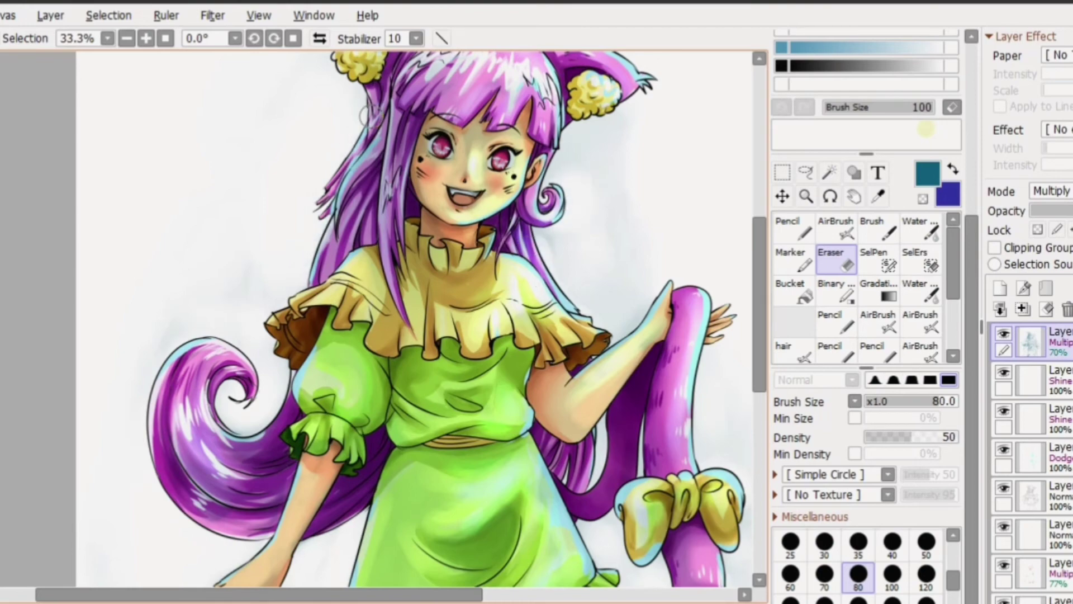
scroll(416, 235, "up", 3)
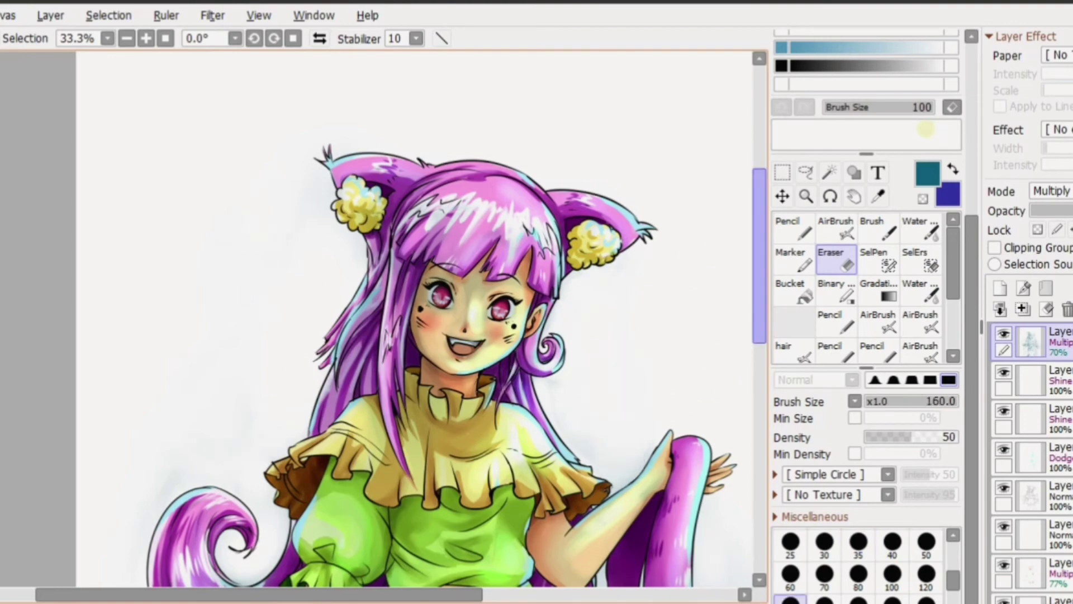
scroll(643, 324, "down", 10)
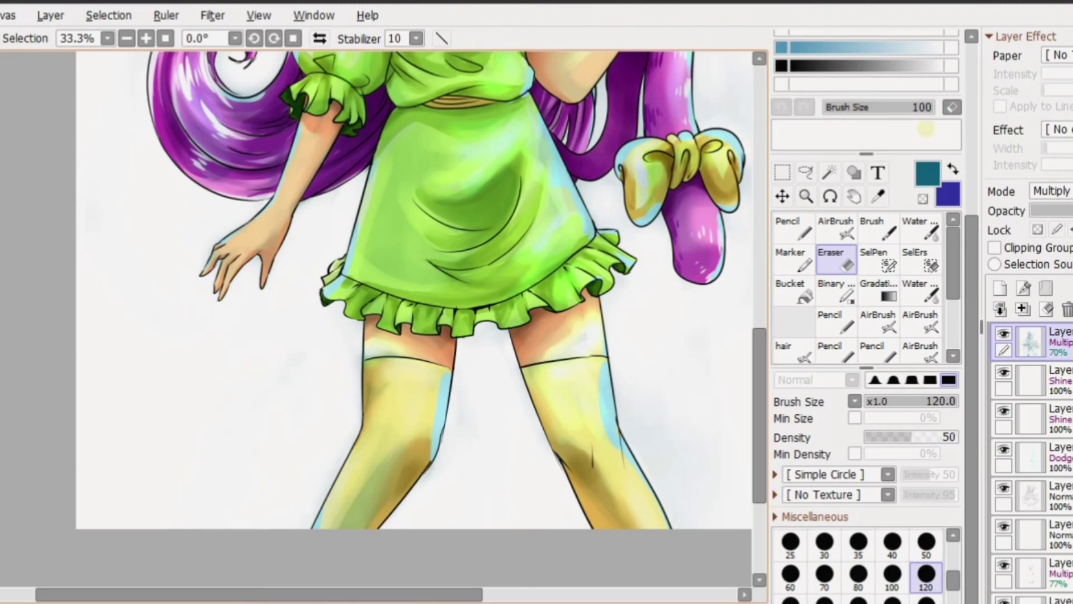
key("minus")
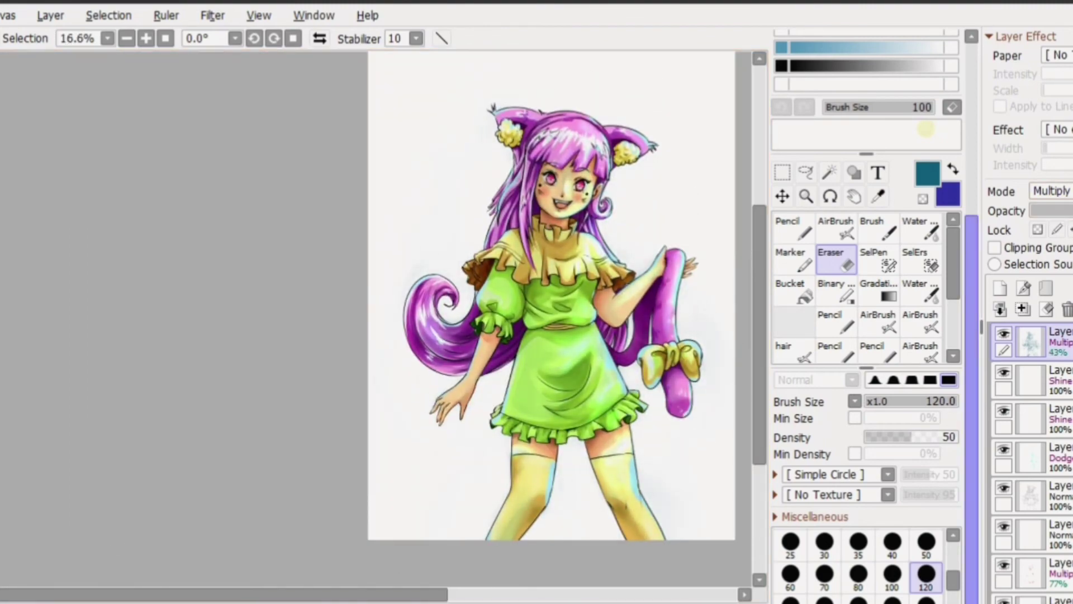
- Reduce the Eraser to size 35 and touch up the tint on the face and hair
key("plus")
key("plus")
key("plus")
scroll(381, 325, "up", 10)
key("[")
key("[")
key("[")
key("[")
key("[")
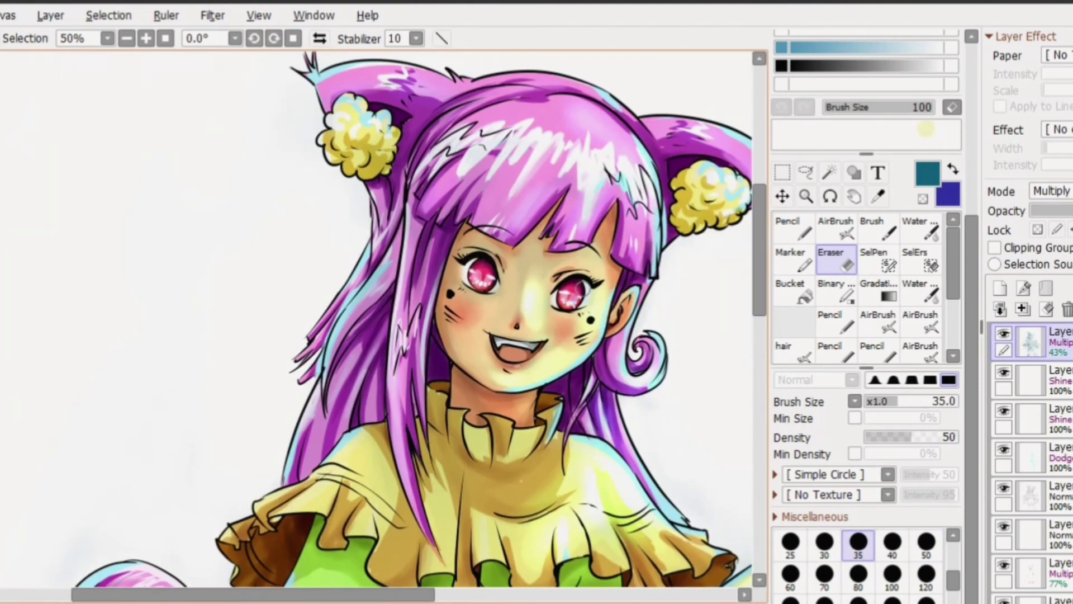
key("minus")
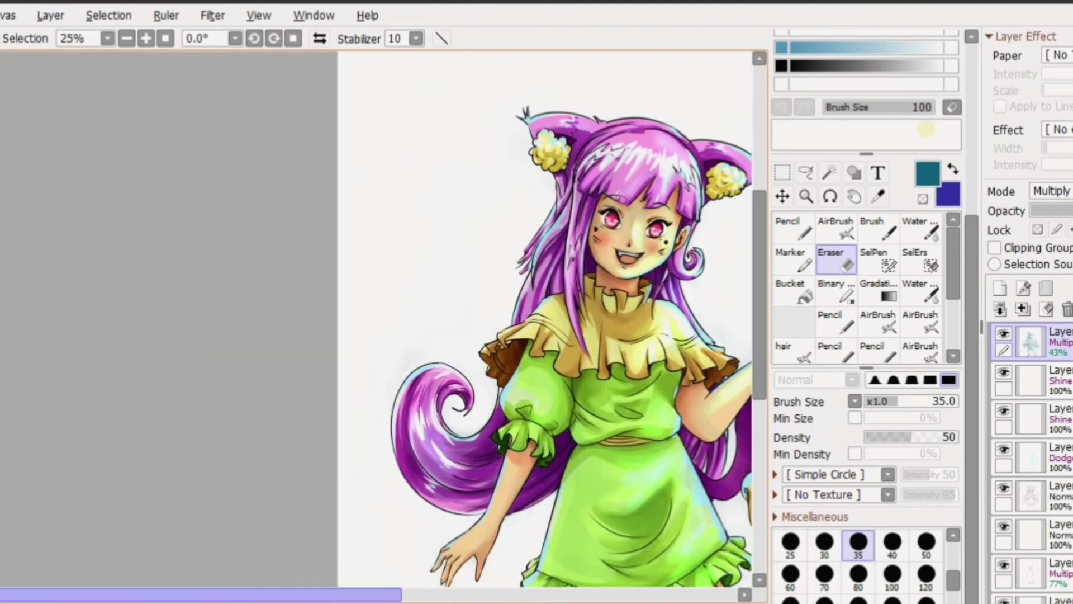
- Toggle the flat color layer off and back on, select the Normal layer below the Dodge layer and lock its opacity
scroll(1032, 464, "up", 10)
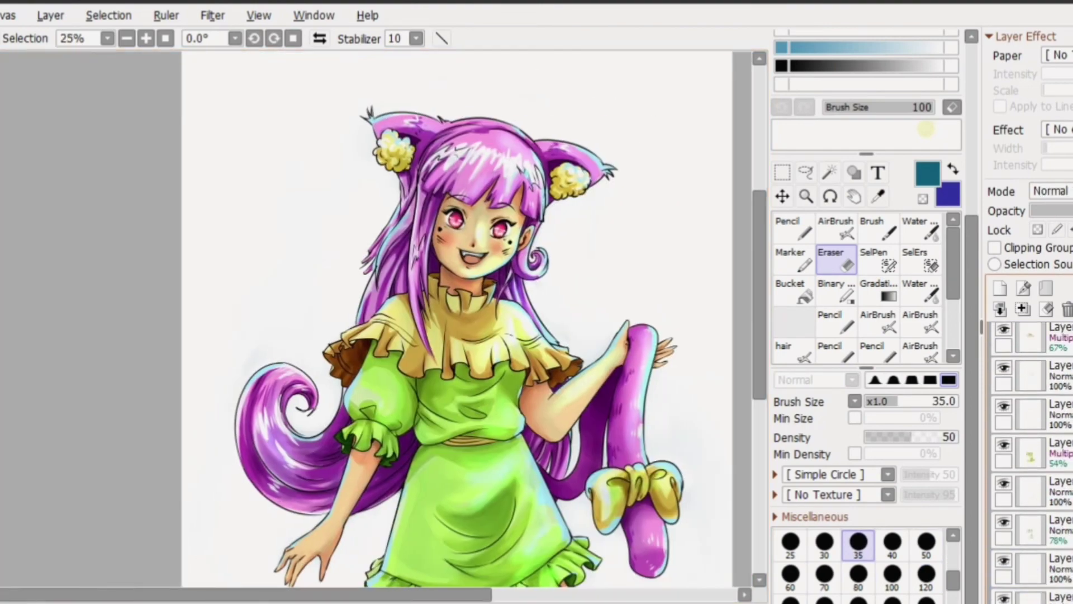
scroll(1032, 464, "down", 5)
left_click(1003, 505)
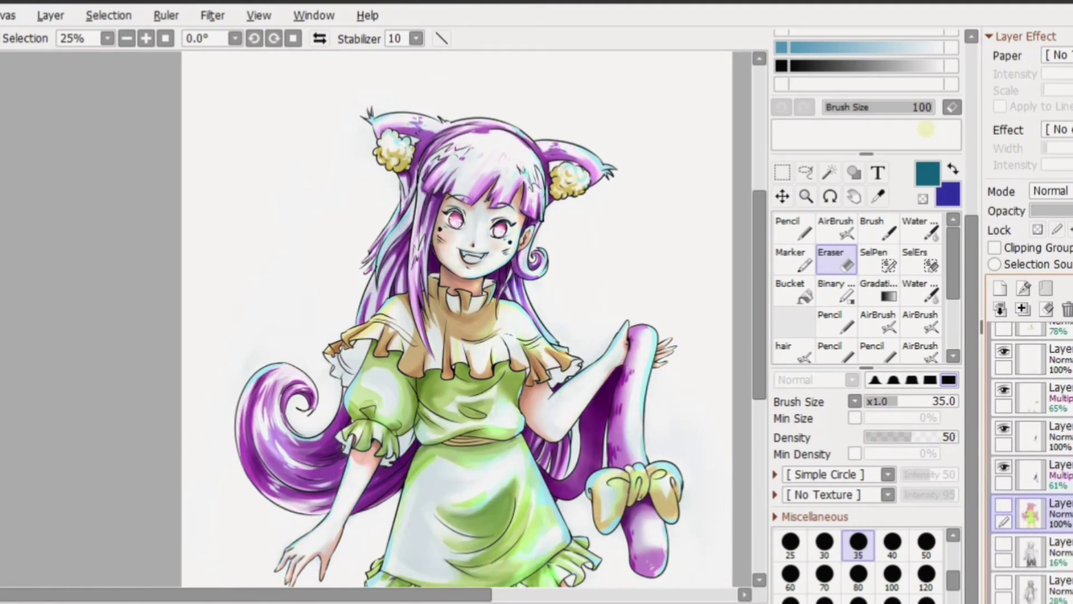
scroll(1031, 464, "up", 5)
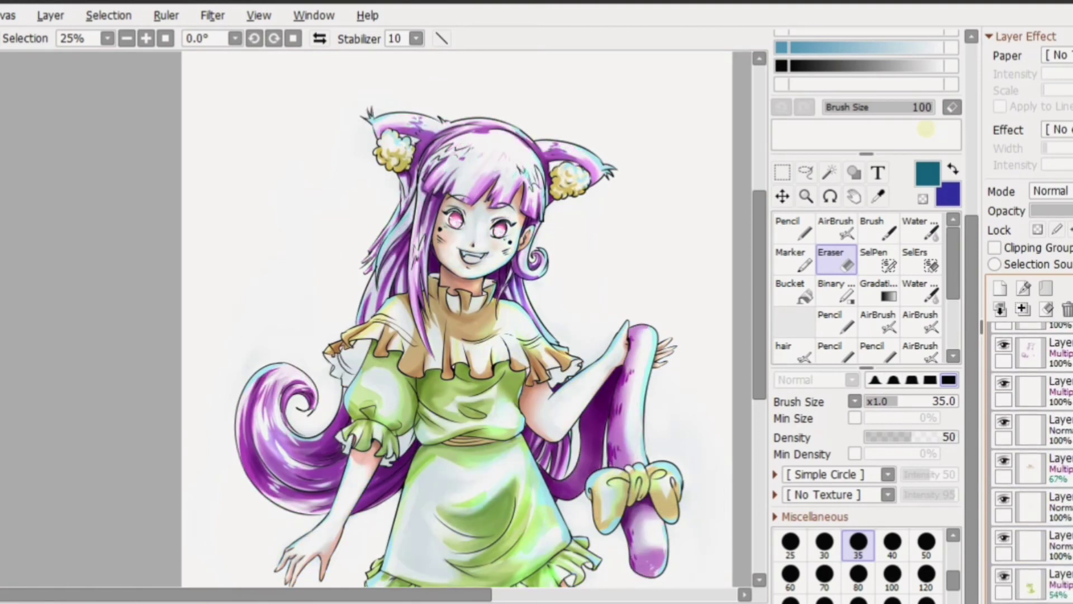
scroll(1032, 464, "up", 5)
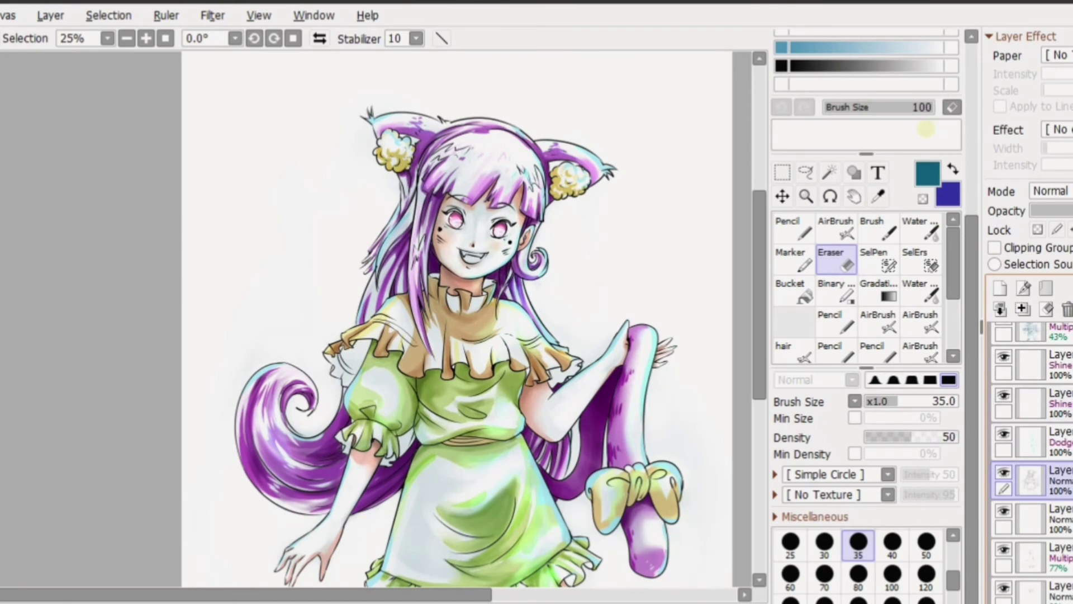
left_click(1004, 383)
scroll(1031, 464, "up", 3)
scroll(866, 313, "up", 5)
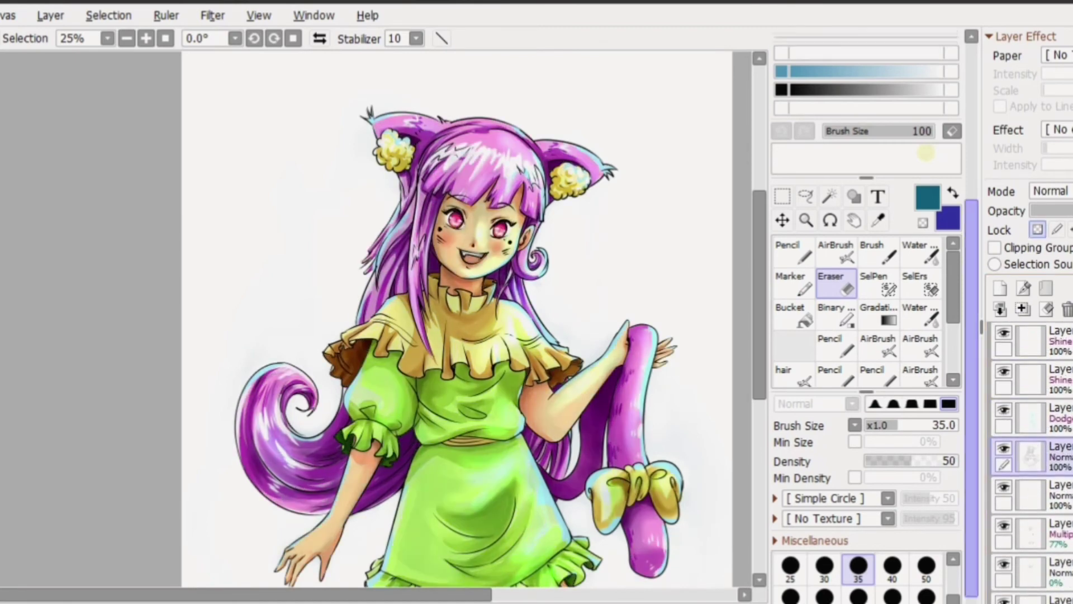
- Recolor the opacity-locked line art reddish brown with a large Pencil, ending on RGB 121, 37, 0
key("n")
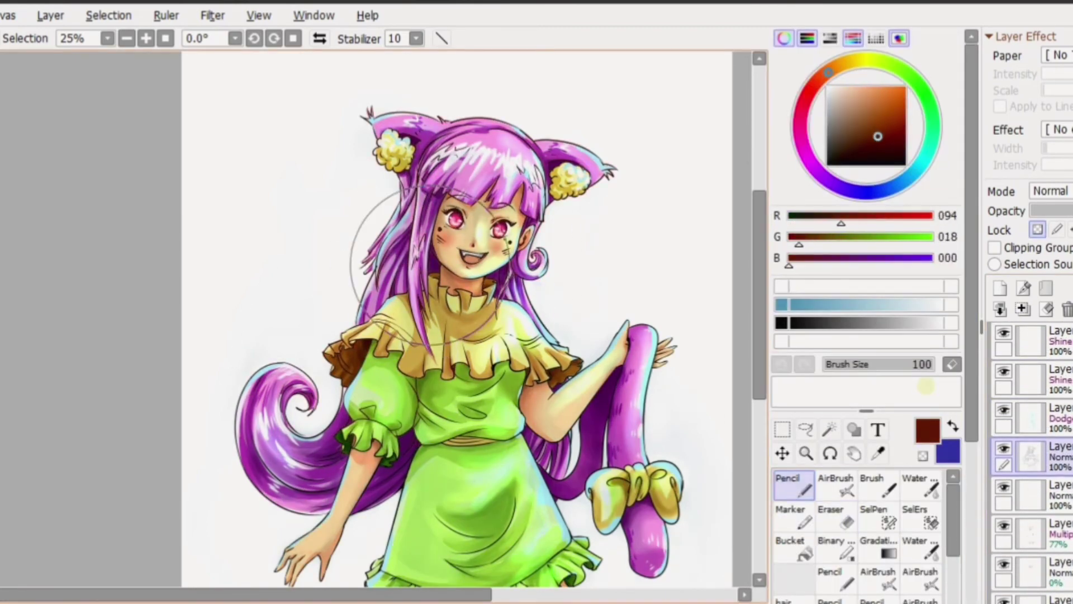
scroll(654, 372, "down", 5)
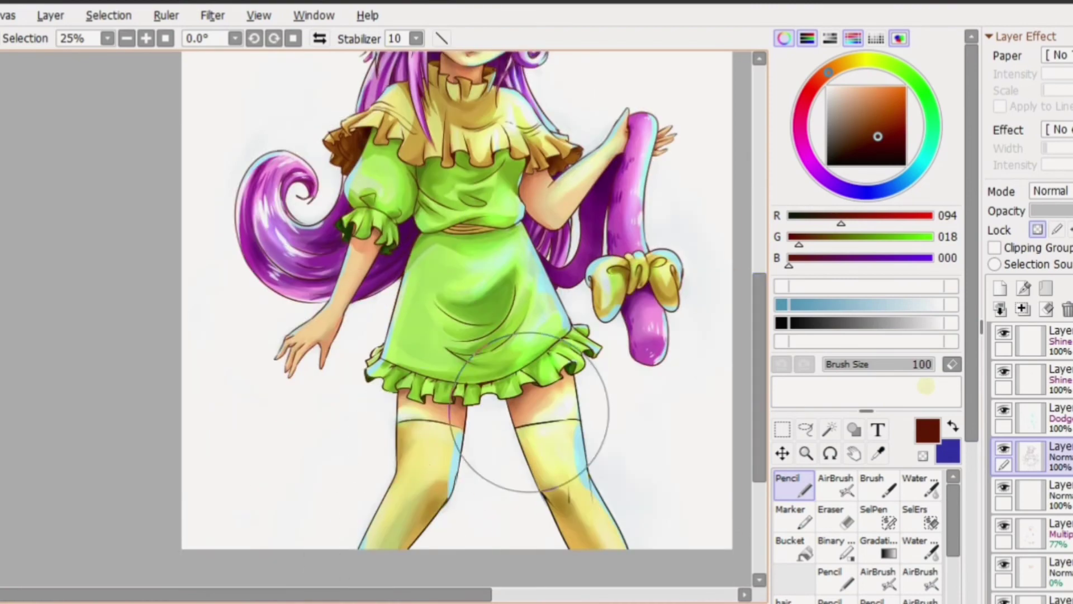
scroll(488, 411, "up", 4)
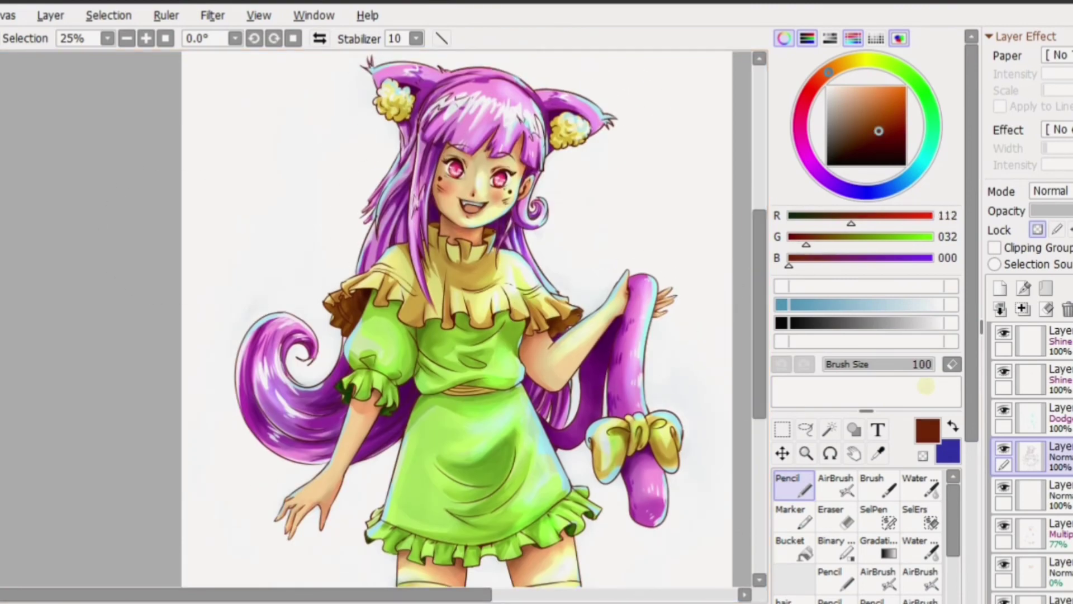
scroll(618, 464, "down", 5)
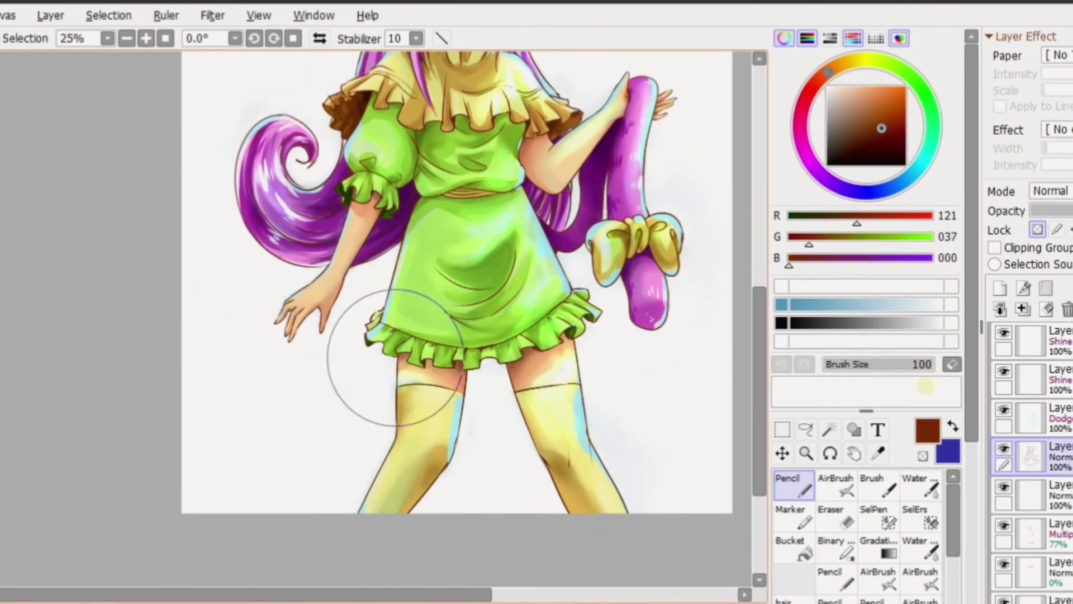
scroll(383, 395, "up", 5)
scroll(455, 552, "down", 1)
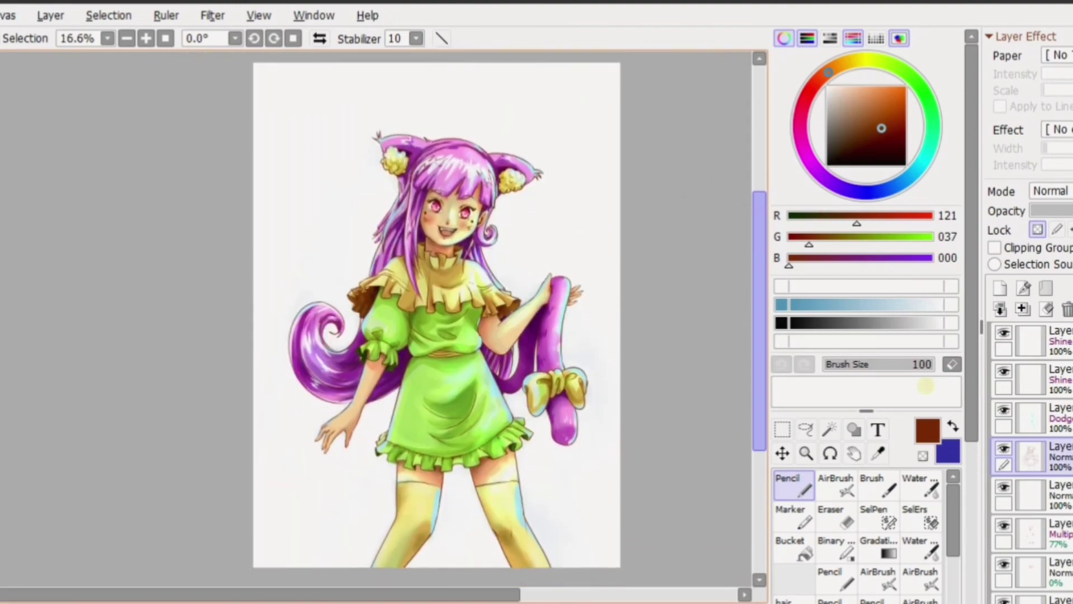
- Examine the recolored line art on the face, hair, outfit and legs up close and in full view
scroll(305, 459, "up", 2)
left_click_drag(304, 459, 120, 601)
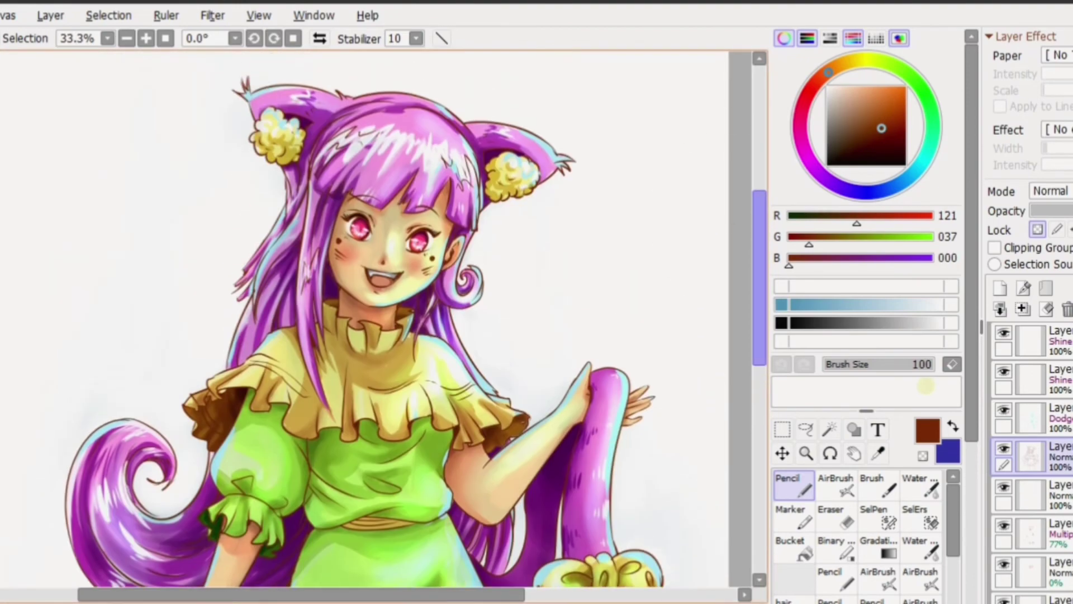
scroll(385, 326, "up", 1)
scroll(384, 326, "left", 2)
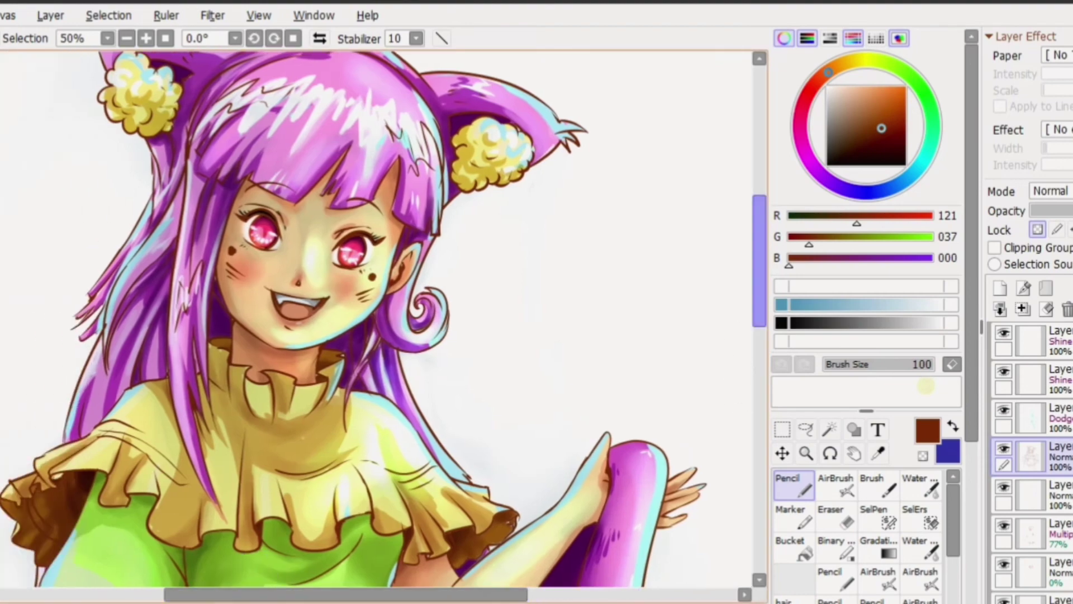
scroll(384, 326, "up", 2)
scroll(384, 326, "left", 3)
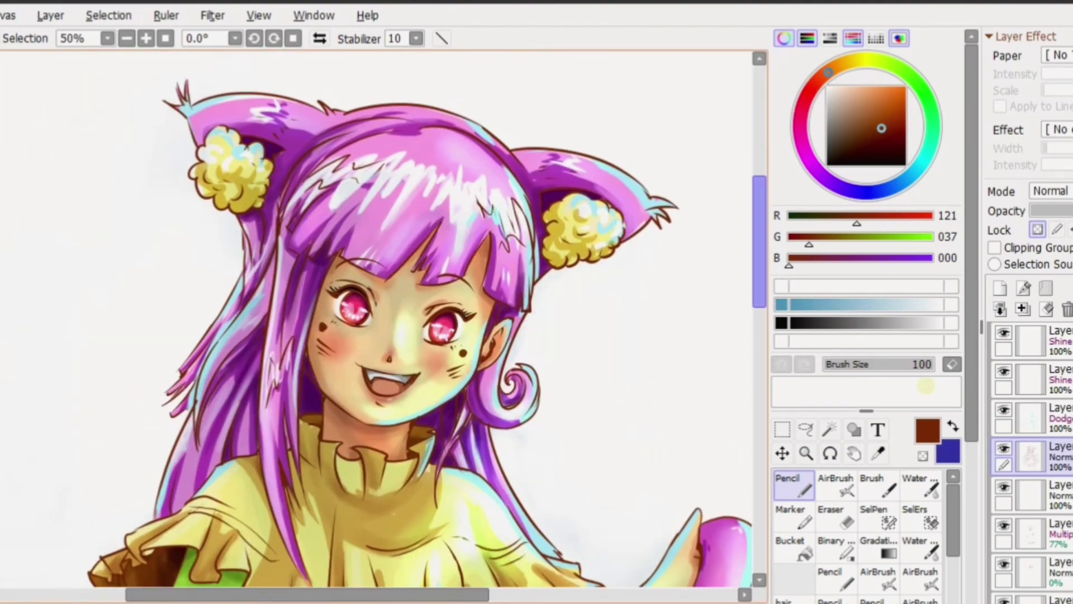
scroll(376, 318, "down", 10)
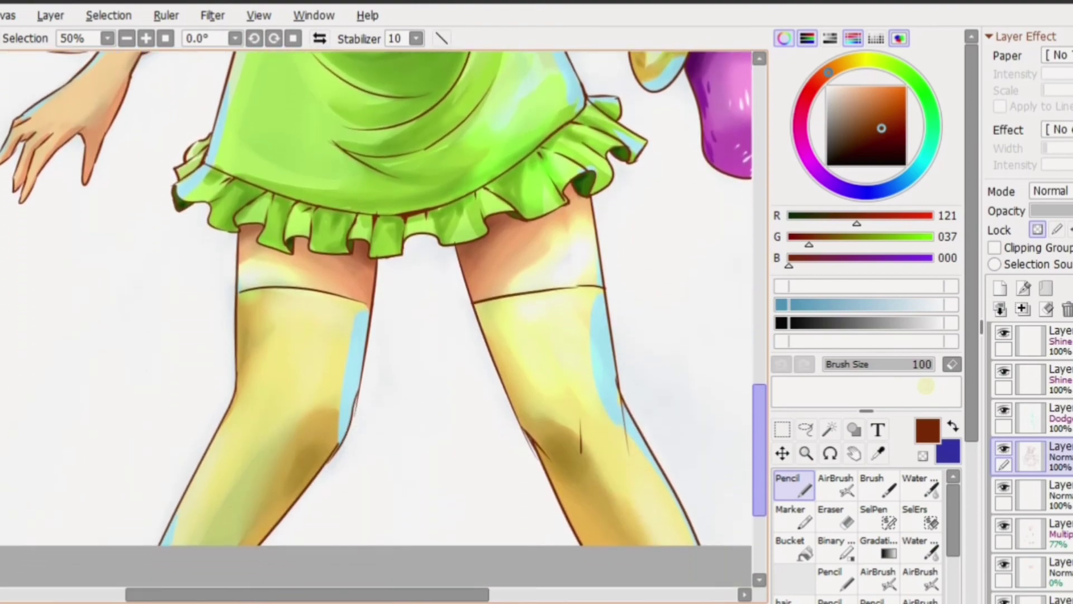
scroll(389, 281, "down", 1)
scroll(498, 553, "down", 2)
scroll(498, 553, "left", 3)
scroll(498, 553, "up", 3)
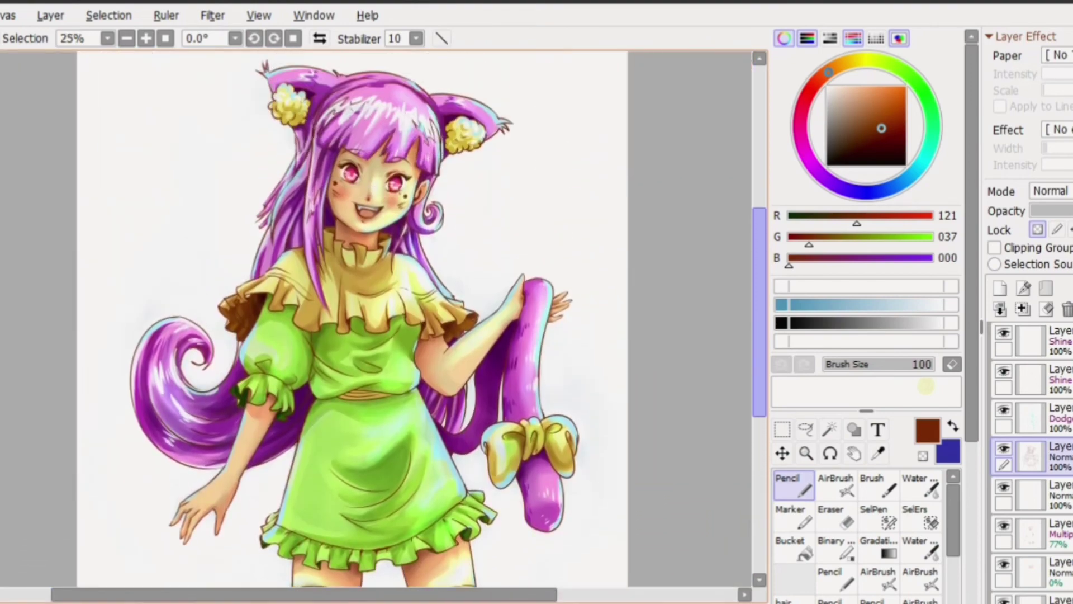
scroll(384, 319, "up", 1)
scroll(353, 319, "down", 5)
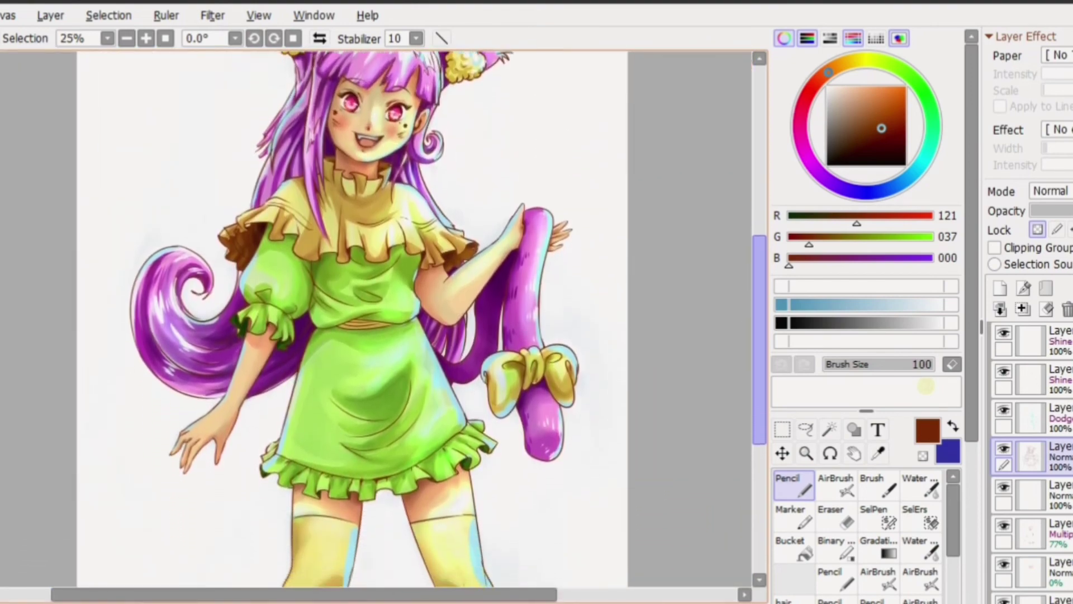
scroll(353, 319, "up", 4)
scroll(352, 318, "down", 1)
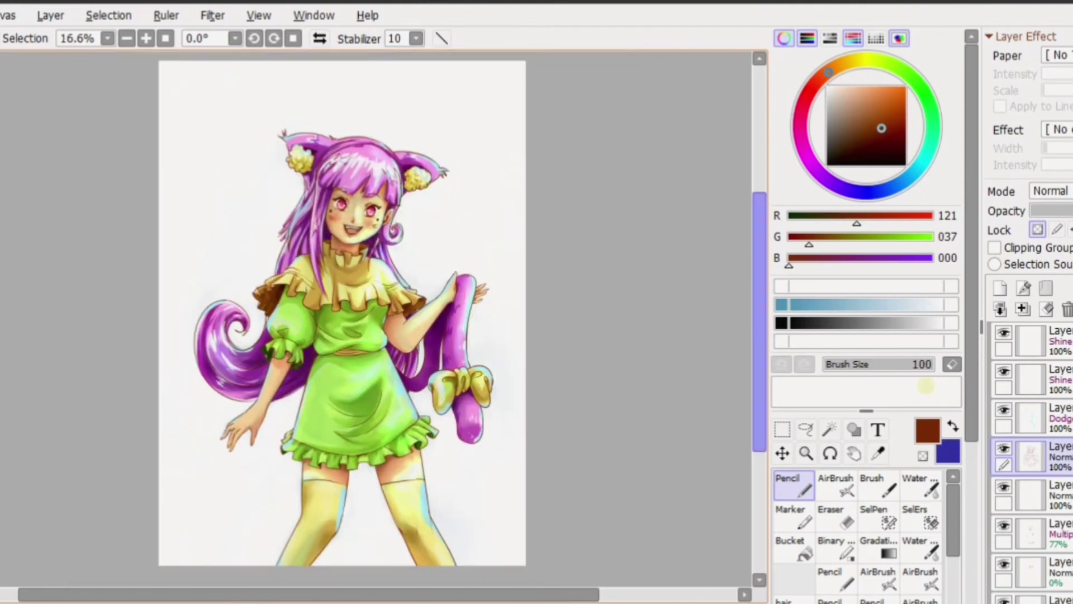
- Fill the empty layer directly beneath the character's flat color layer with pink, RGB 255, 180, 177, using the Bucket
scroll(1032, 447, "down", 3)
left_click(1031, 550)
left_click(794, 545)
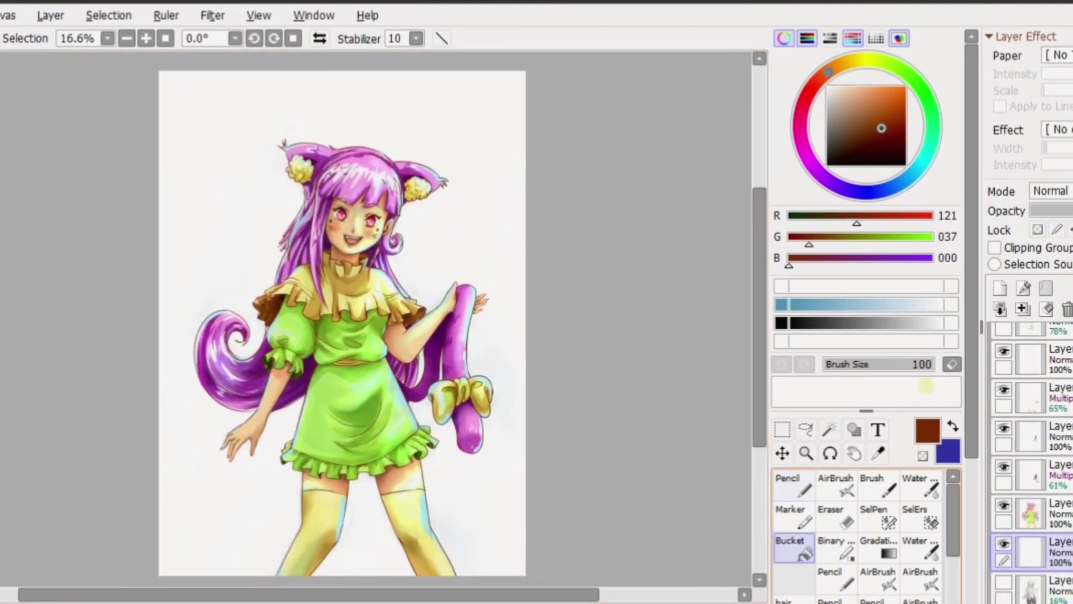
left_click(851, 88)
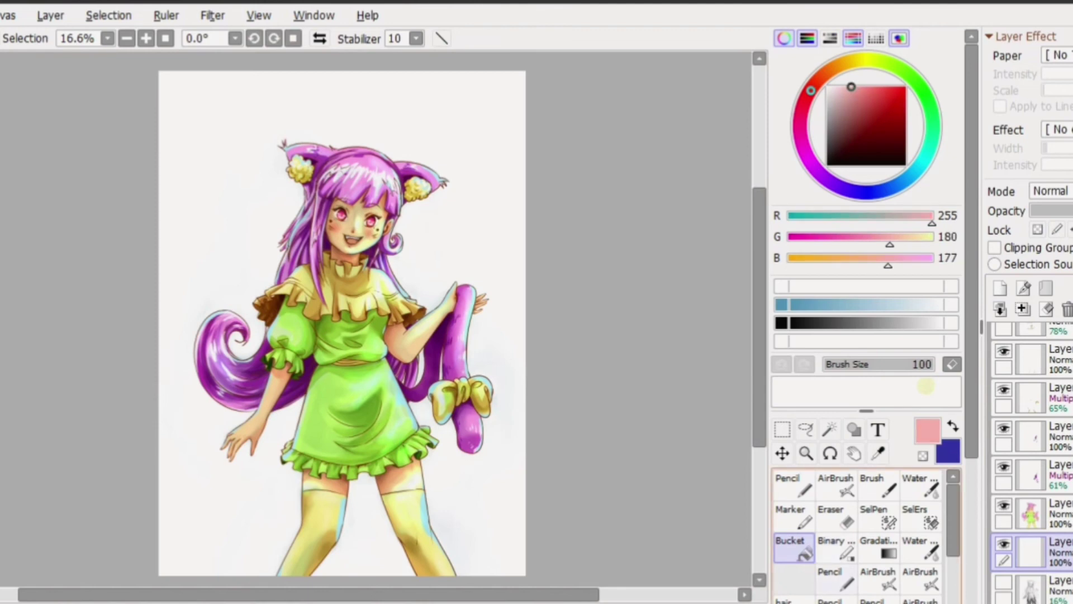
left_click(184, 112)
scroll(343, 324, "down", 1)
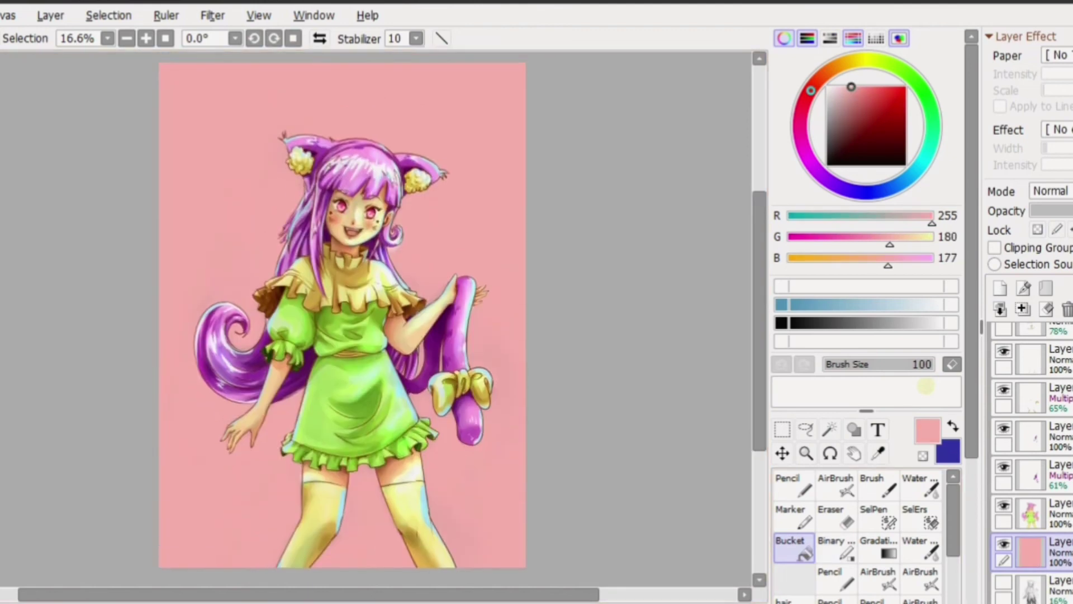
- Try a slightly darker pink background fill, RGB 240, 169, 166
left_click(858, 100)
left_click(851, 91)
scroll(342, 313, "down", 5)
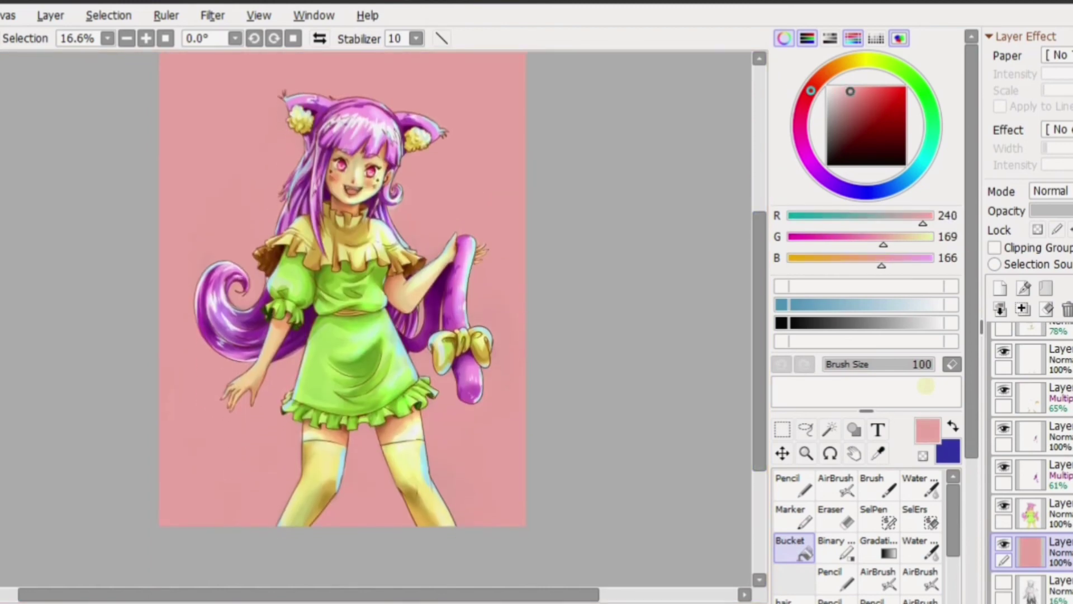
- Switch to the Pencil, give it the Leaves texture and pick white as the drawing color
scroll(866, 313, "down", 3)
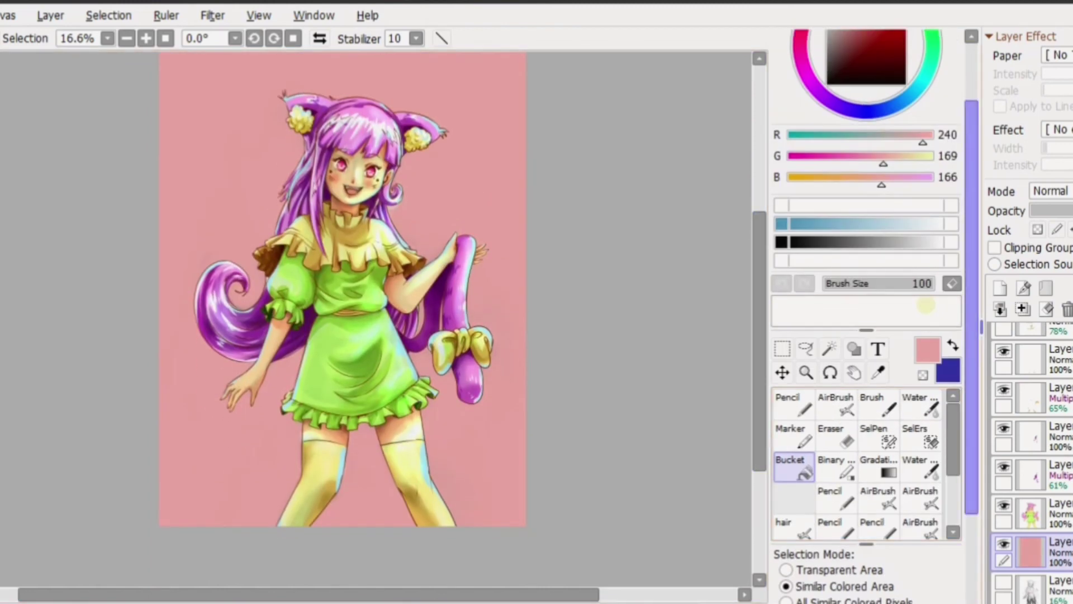
left_click(792, 402)
scroll(866, 313, "down", 4)
scroll(888, 494, "down", 3)
left_click(888, 494)
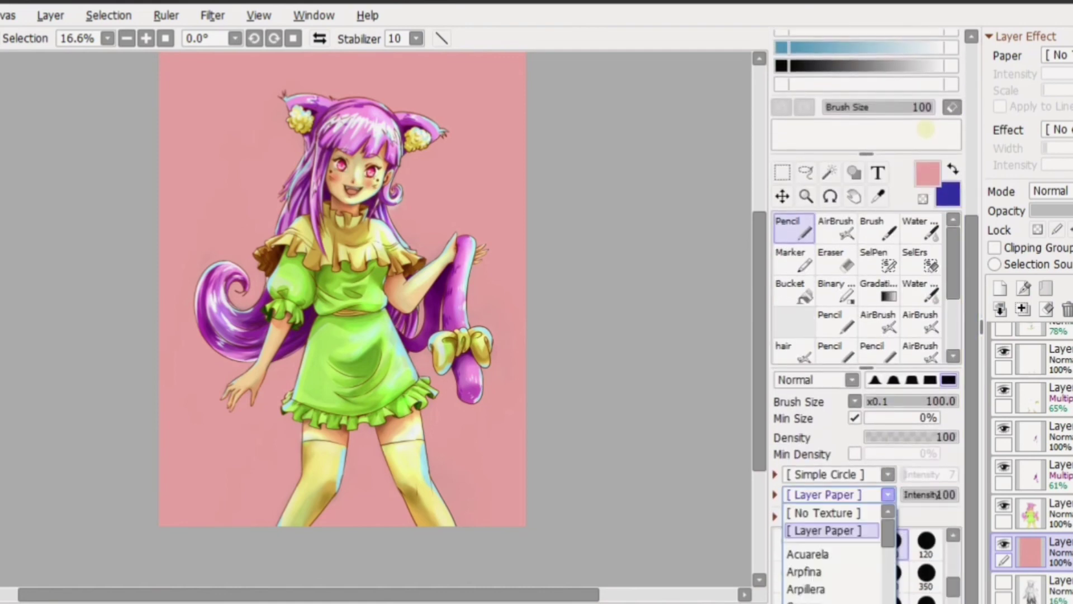
scroll(838, 554, "down", 1)
scroll(836, 554, "down", 6)
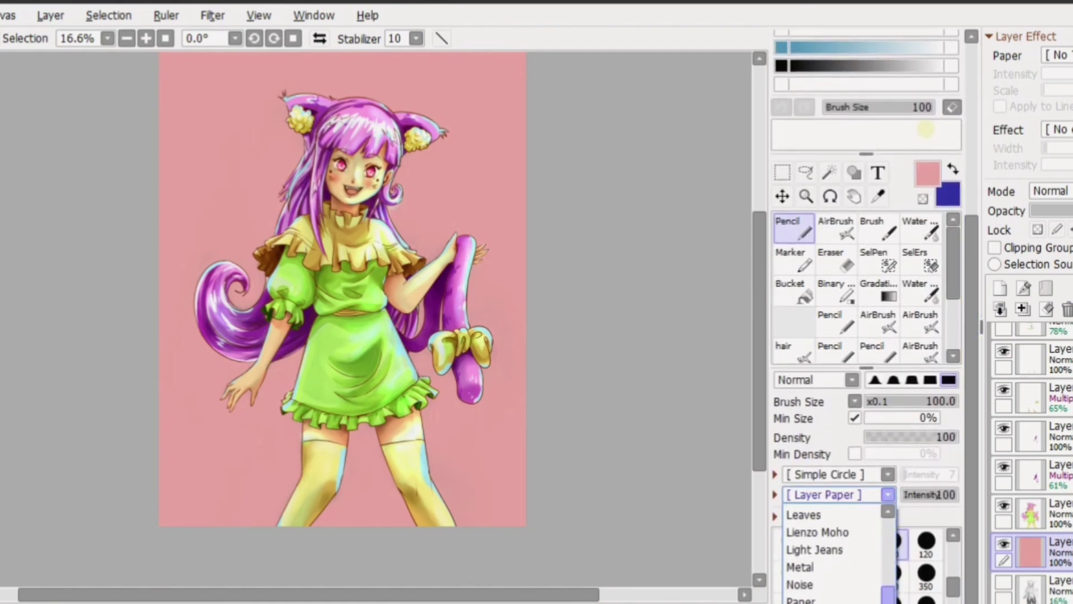
scroll(835, 554, "up", 4)
left_click(816, 582)
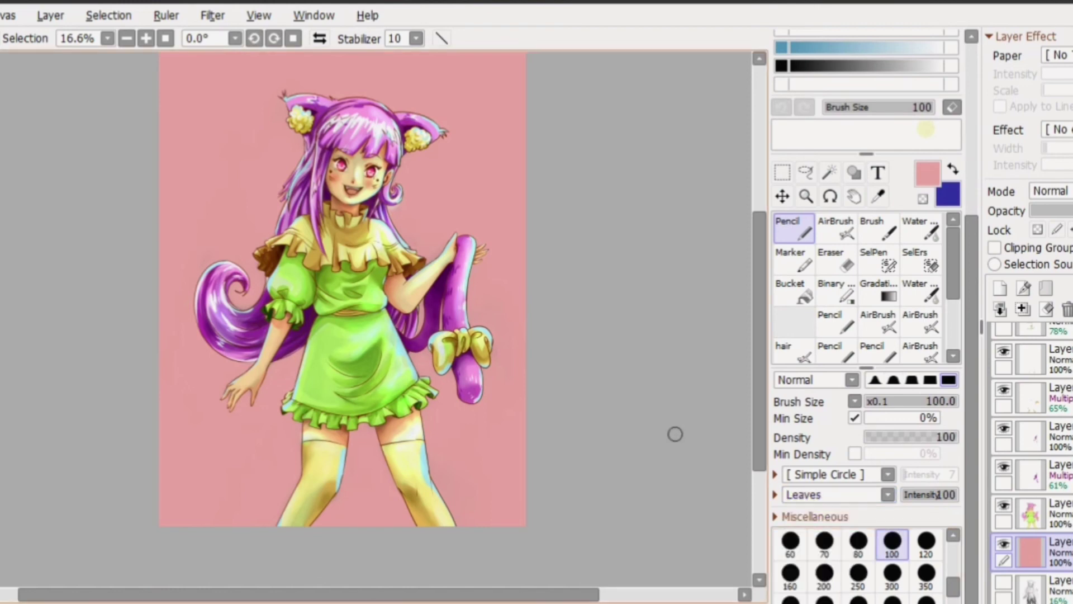
scroll(866, 280, "up", 5)
left_click(828, 88)
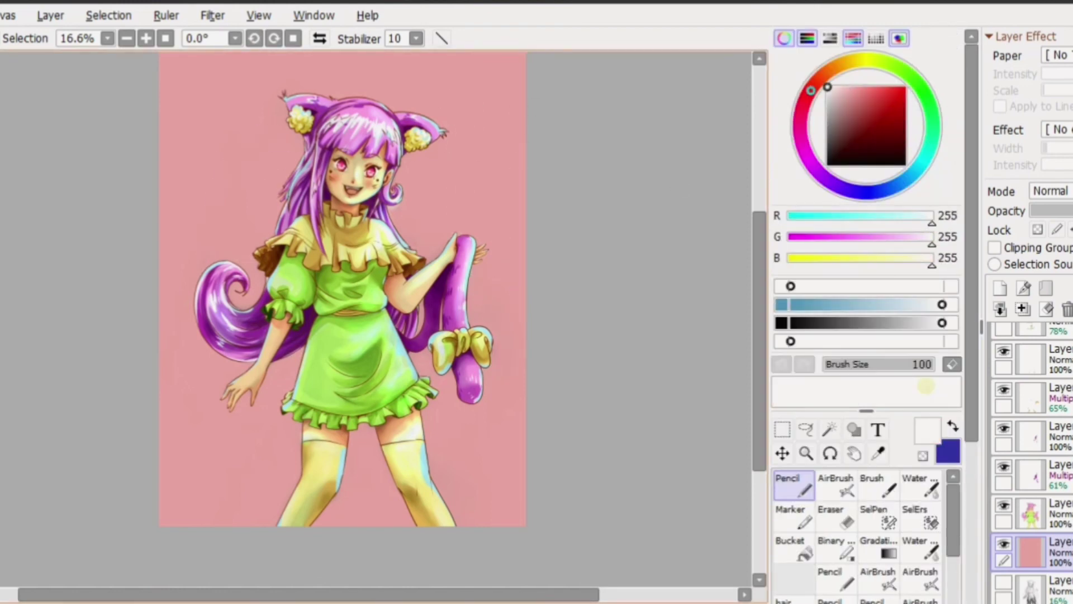
- Try white Leaves-textured strokes on the background and undo them together with the darker pink fill
left_click_drag(201, 210, 508, 258)
key("ctrl+z")
key("ctrl+z")
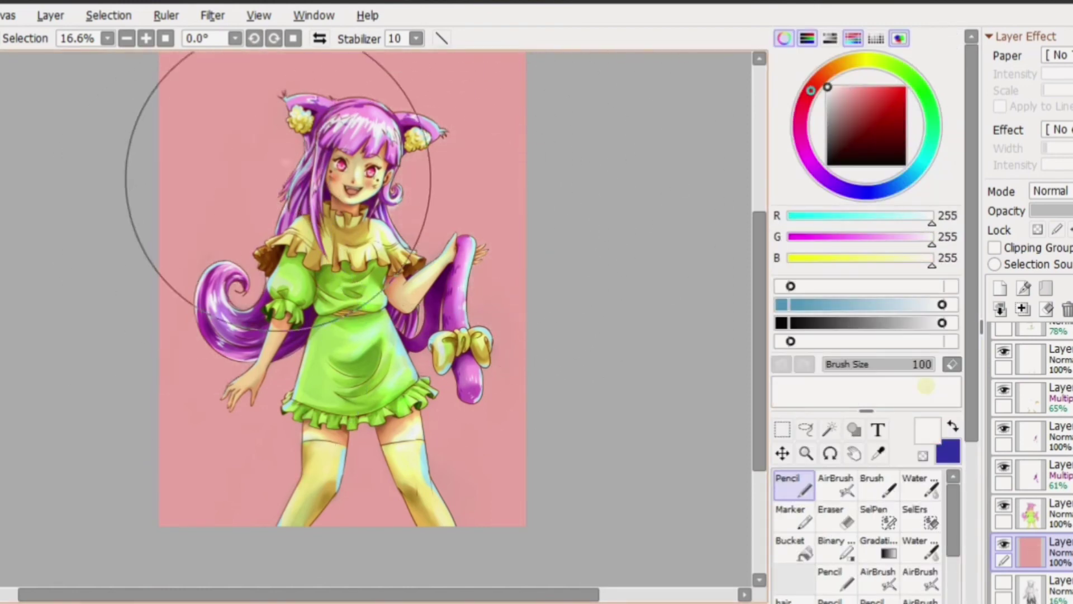
left_click_drag(278, 204, 286, 170)
key("ctrl+z")
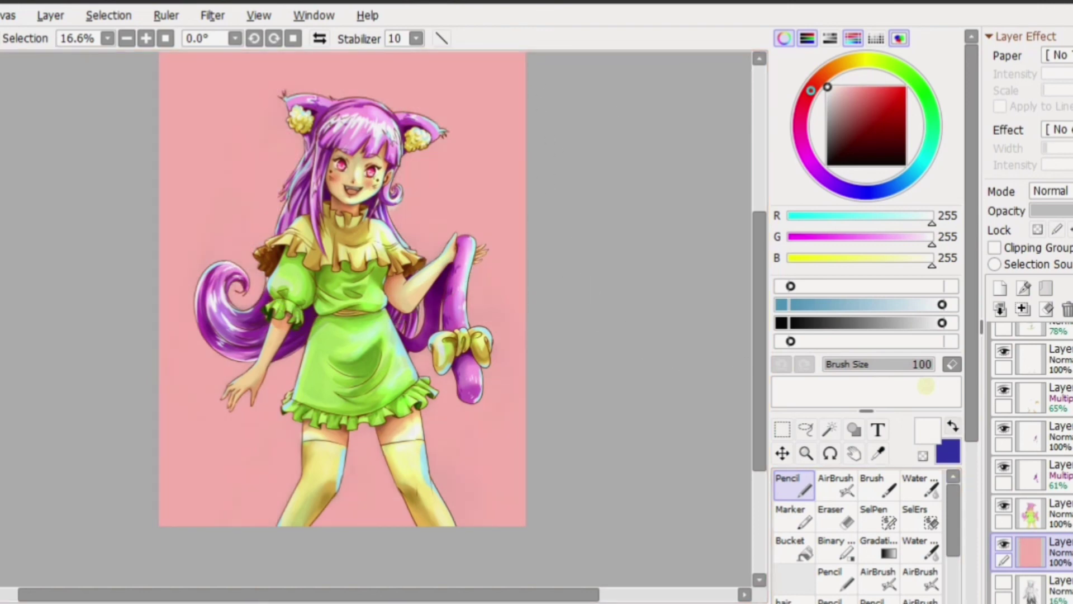
- Lower the Leaves texture intensity to 44, test a stroke on the background beside the character and undo it
scroll(867, 280, "down", 5)
left_click(888, 494)
left_click_drag(945, 494, 928, 494)
left_click_drag(559, 287, 503, 392)
key("ctrl+z")
- Try other Pencil textures, including Fabric and Carpet, and raise the texture intensity to 100
left_click(888, 494)
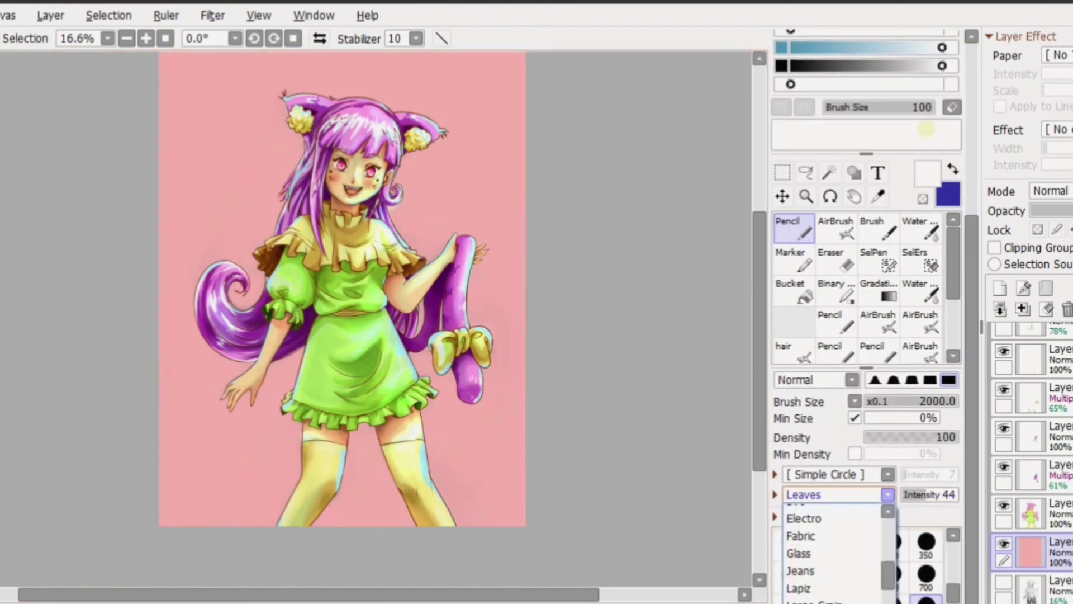
left_click(803, 534)
key("ctrl+y")
key("ctrl+z")
left_click(889, 494)
left_click(799, 518)
left_click(888, 494)
left_click(888, 494)
left_click_drag(928, 495, 957, 494)
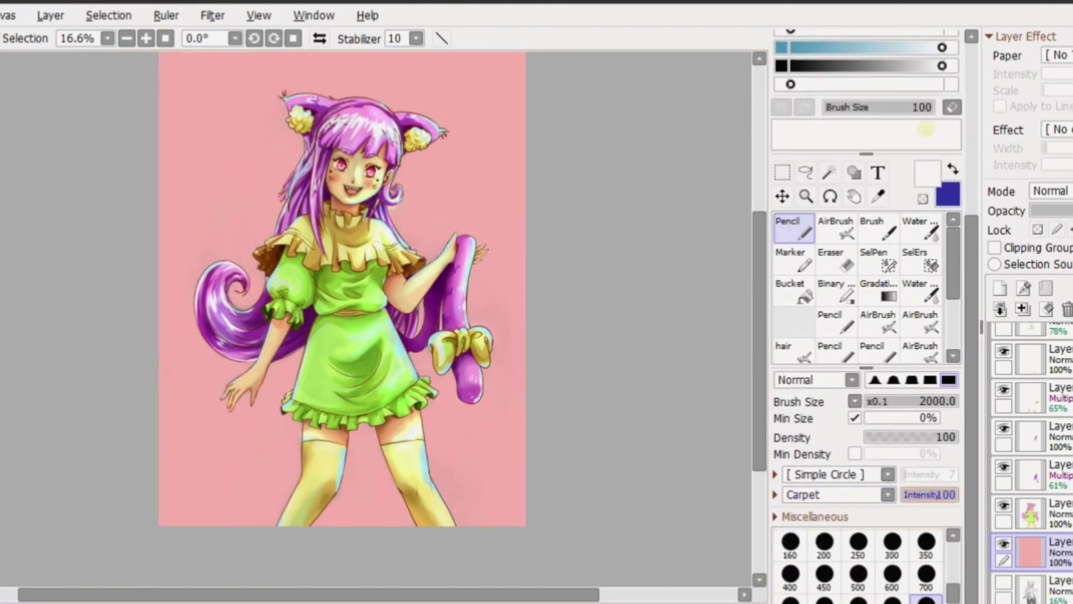
- Try the Water and Cloud textures, test Cloud strokes on the background at up to size 5000 and undo them
left_click(888, 495)
left_click(803, 601)
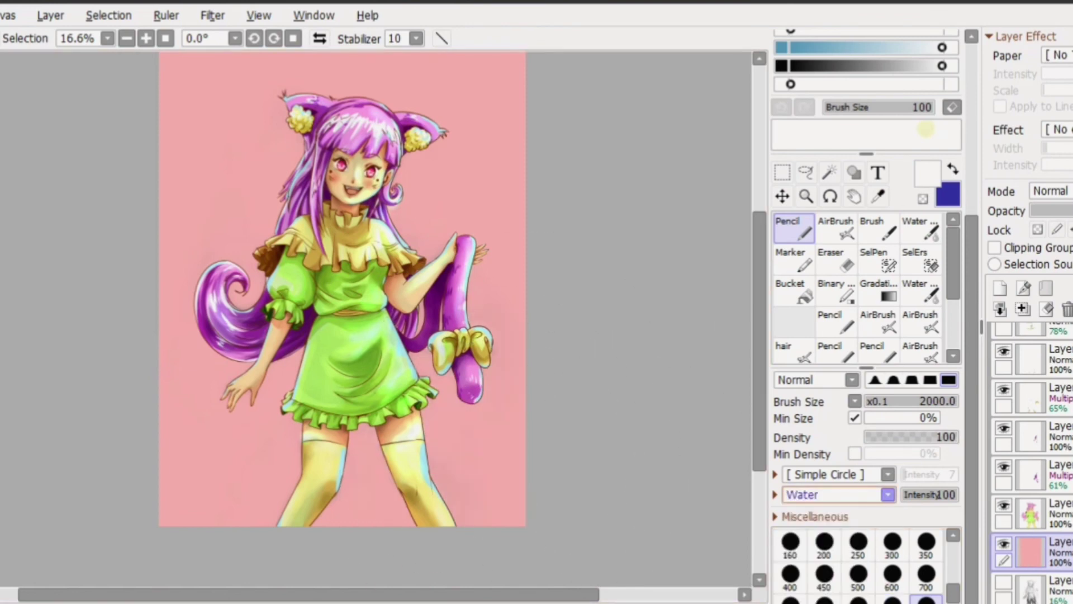
left_click(889, 494)
left_click(800, 516)
left_click_drag(492, 364, 514, 447)
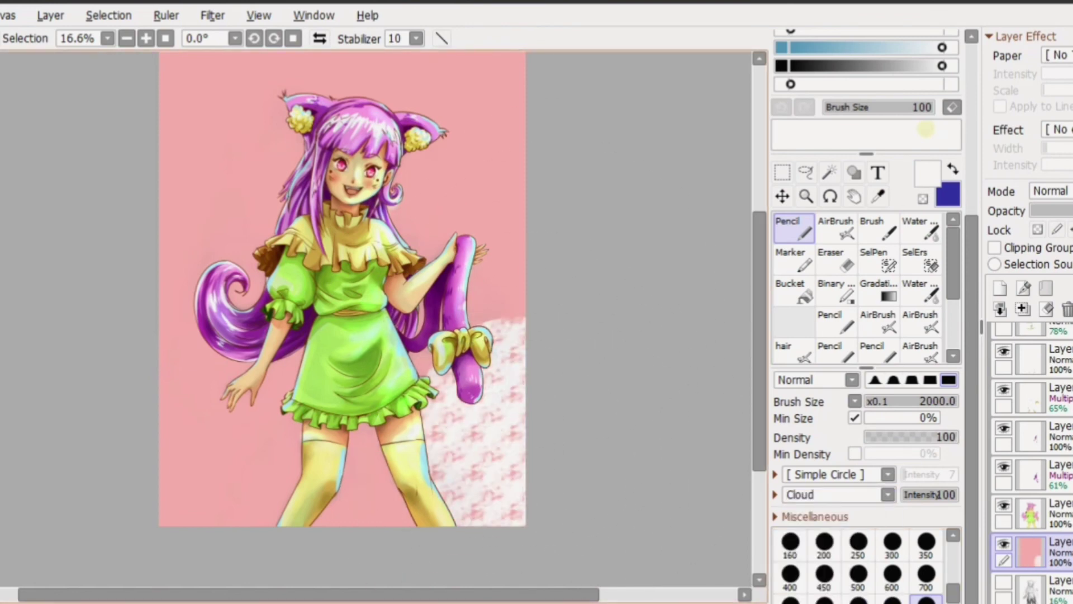
left_click_drag(917, 401, 956, 401)
left_click_drag(503, 224, 335, 251)
key("ctrl+z")
- Choose the Large Grain texture, reduce the Pencil to size 3500 and stamp large white circles behind the character's upper body
left_click(888, 494)
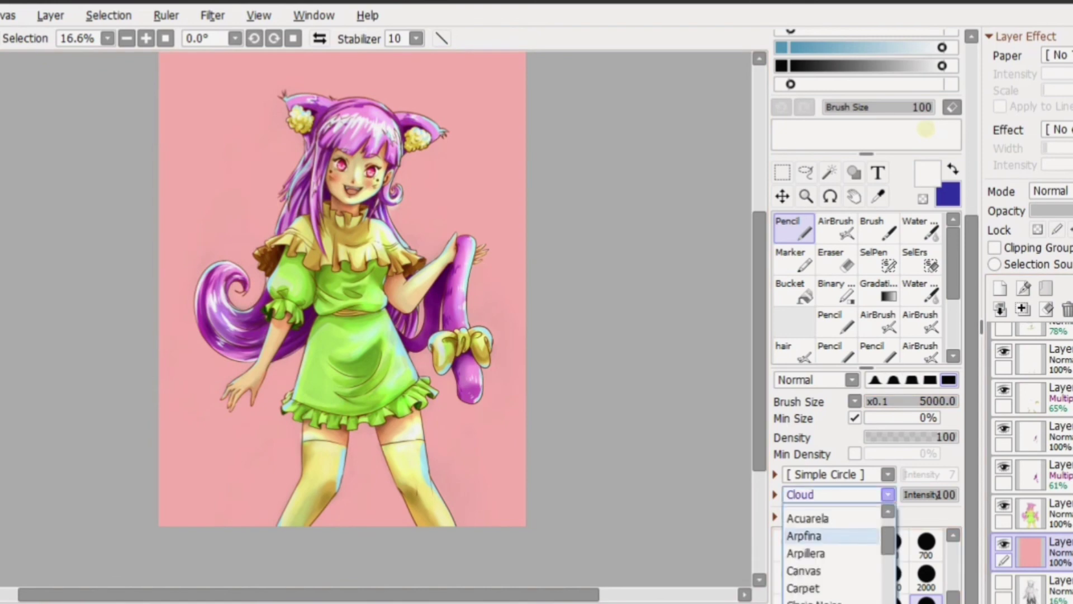
scroll(827, 537, "down", 10)
scroll(828, 534, "up", 5)
left_click(814, 515)
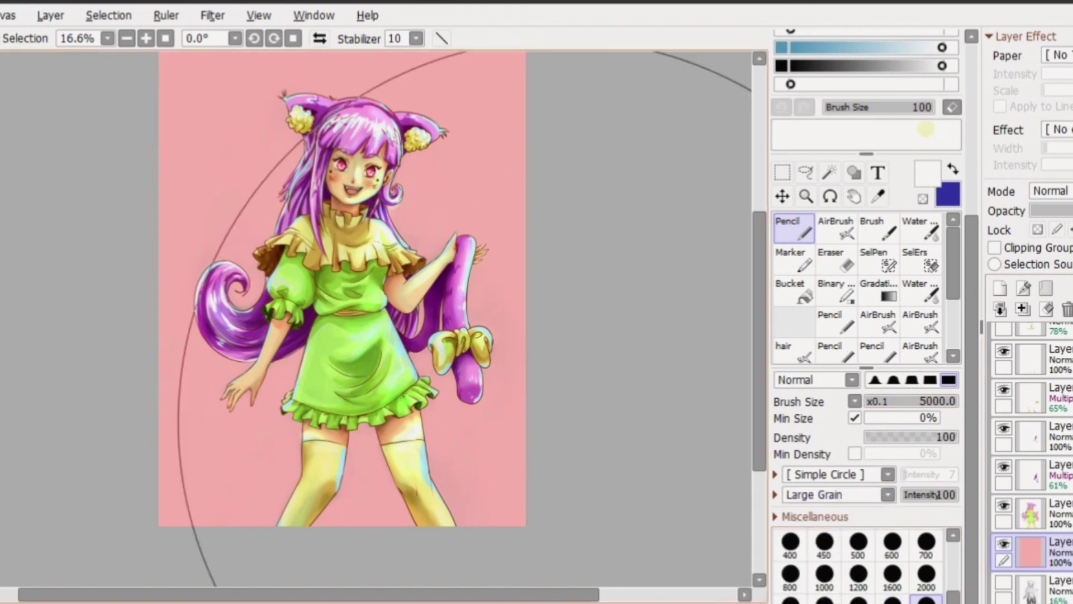
key("bracketleft")
key("bracketleft")
left_click(455, 311)
key("ctrl+z")
left_click(459, 314)
scroll(458, 313, "up", 3)
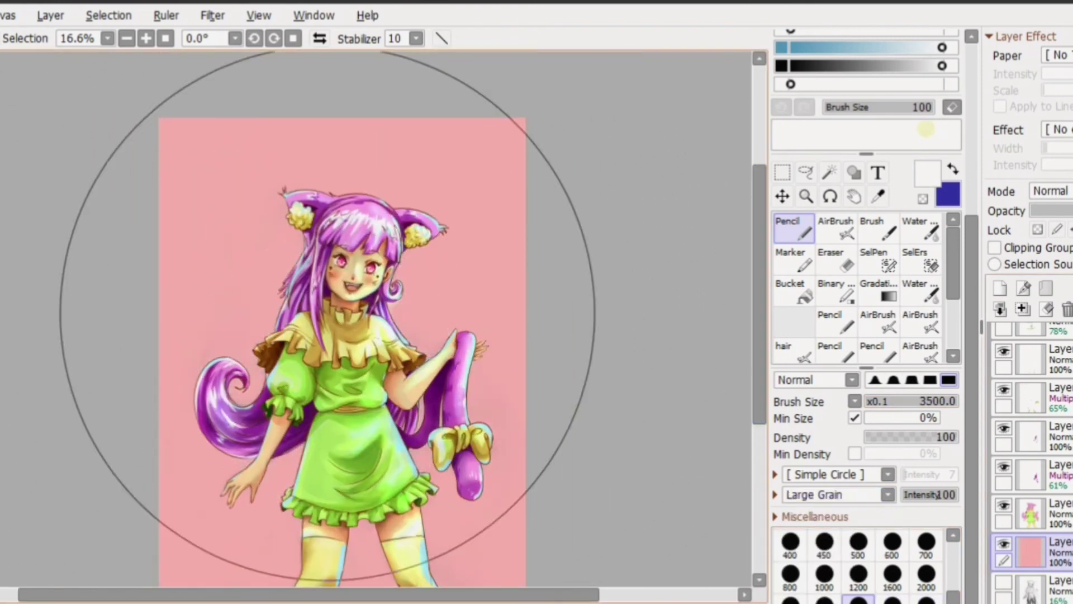
left_click(223, 234)
- Reduce the Pencil to size 600 and stamp small white textured circles near the character's right-hand ear
key("bracketleft")
key("bracketleft")
key("bracketleft")
key("bracketleft")
key("bracketleft")
key("bracketleft")
key("bracketleft")
key("bracketleft")
key("bracketleft")
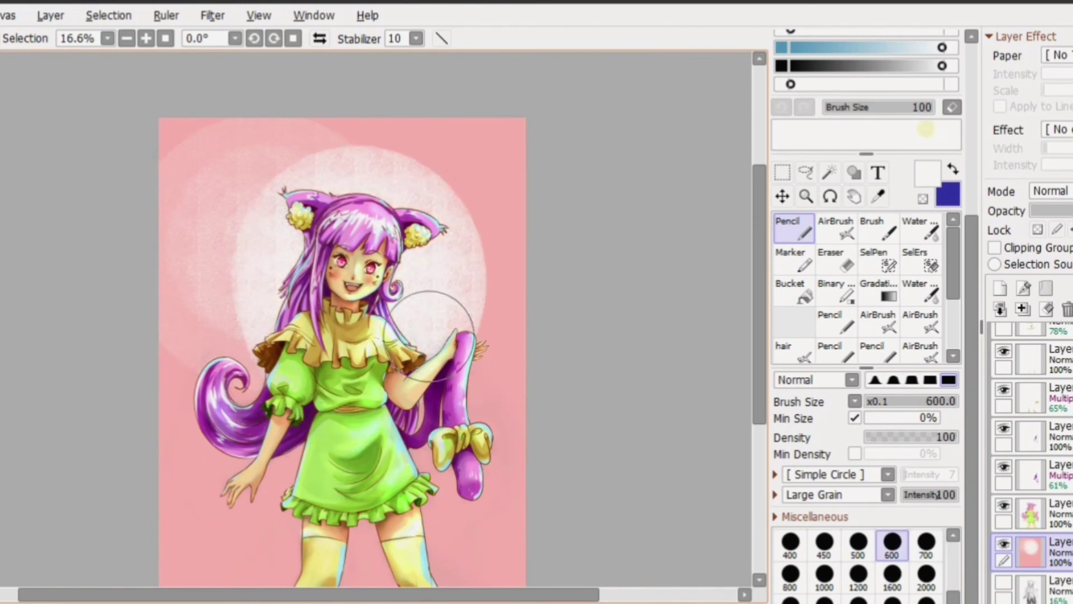
left_click(468, 258)
- Try small white circles in the artwork's lower-left corner, then undo them and the circles near the ear
scroll(584, 263, "down", 3)
left_click(198, 436)
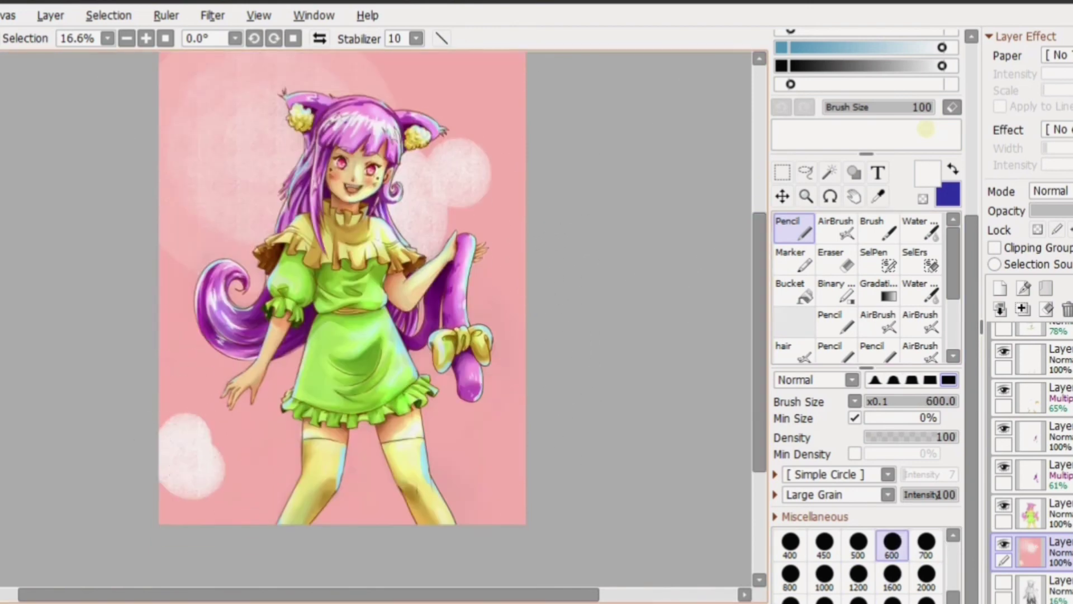
key("ctrl+z")
left_click(210, 442)
key("ctrl+z")
left_click(212, 438)
key("ctrl+z")
key("ctrl+z")
- Enlarge the Pencil to size 4000 and stamp a huge faint white circle behind the whole figure
key("bracketright")
key("bracketright")
key("bracketright")
key("bracketright")
key("bracketright")
key("bracketright")
key("bracketright")
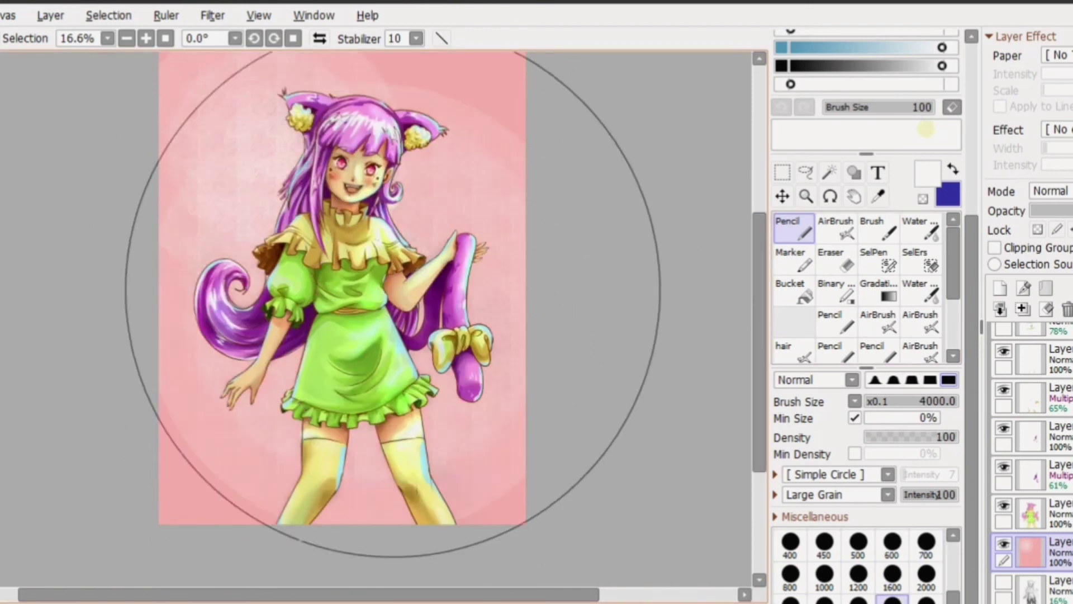
- Reduce the Pencil size and stamp medium white textured circles behind the raised hand and beside the lowered hand
key("bracketleft")
key("bracketleft")
key("bracketleft")
key("bracketleft")
key("bracketleft")
left_click(454, 245)
left_click(277, 411)
- Reduce the Pencil further, through size 500, and stamp small white circles around the character's legs
key("bracketleft")
key("bracketleft")
key("bracketleft")
left_click(460, 452)
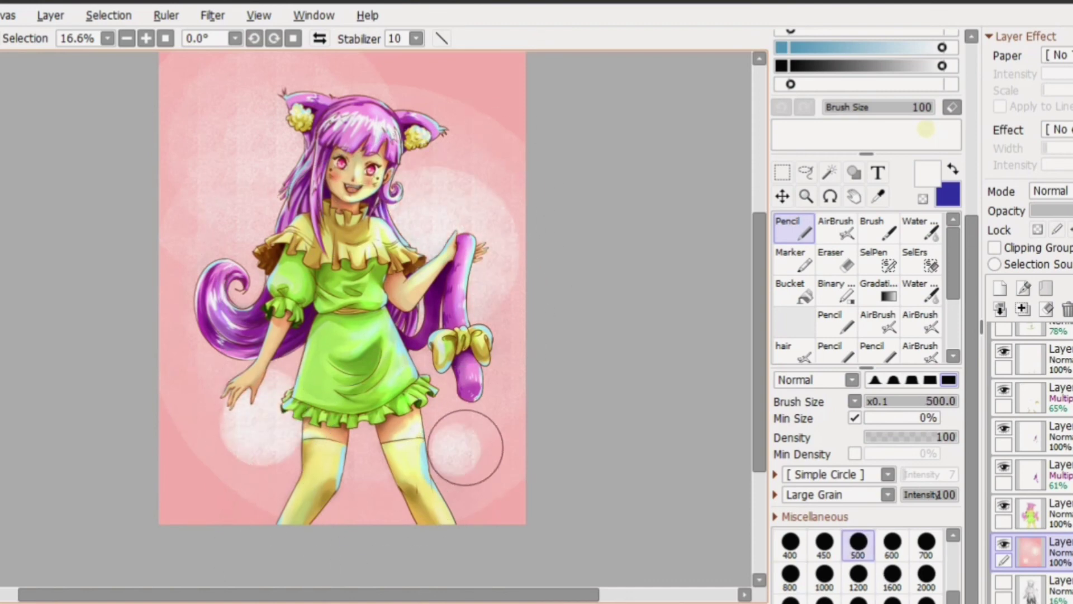
key("bracketleft")
key("bracketleft")
key("bracketleft")
- Enlarge the Pencil to size 600 and stamp white textured circles beside the character's left-hand ear
scroll(719, 232, "up", 3)
key("bracketright")
key("bracketright")
key("bracketright")
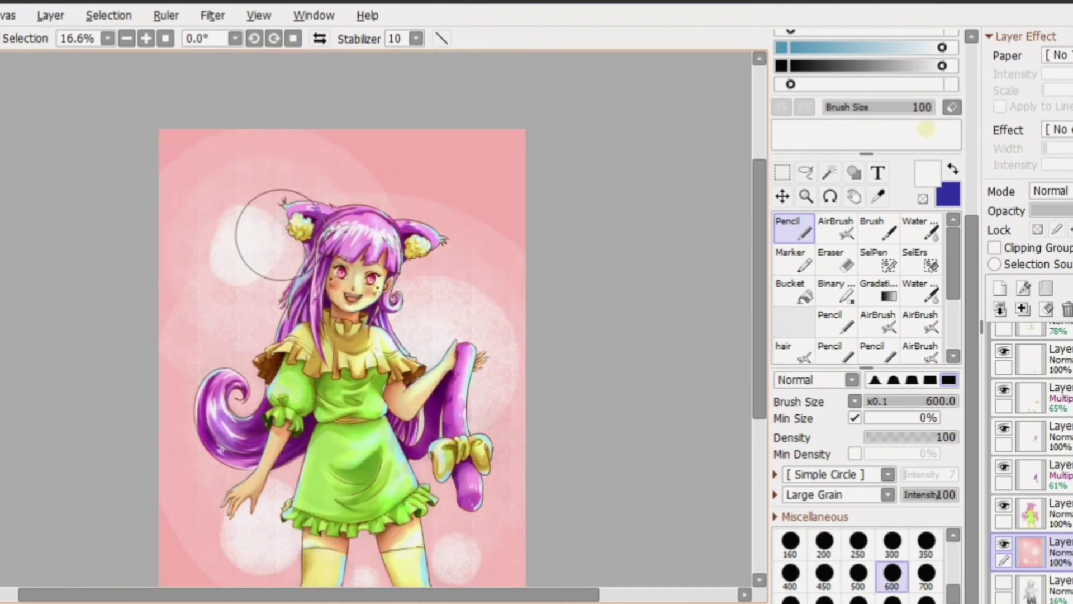
- Redo the white textured circle beside the character's left-hand ear and try a size 1000 circle behind the lowered hand
key("ctrl+z")
left_click(250, 236)
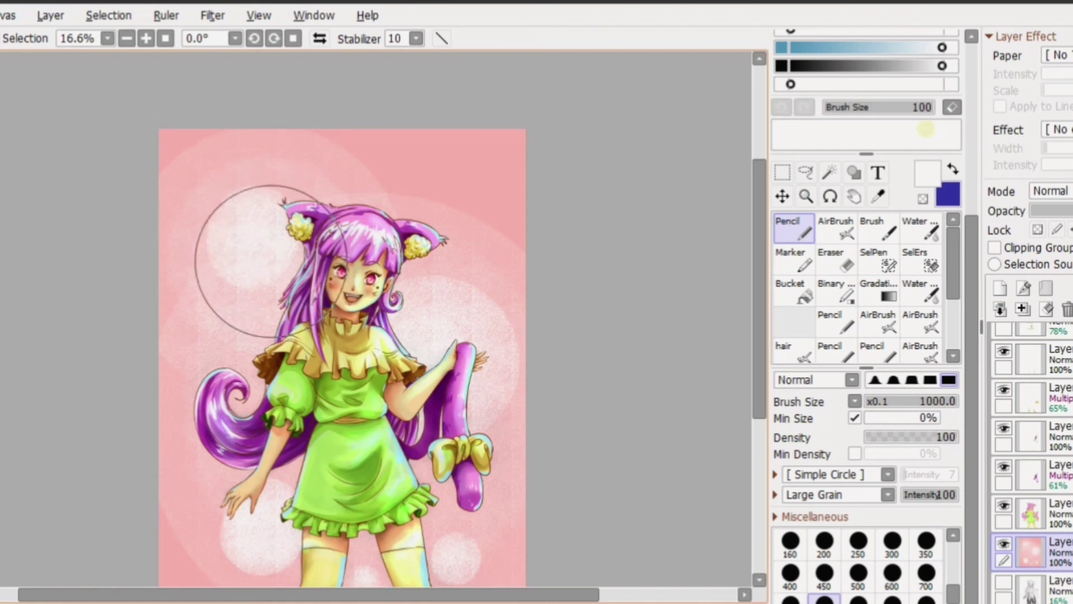
scroll(489, 212, "down", 3)
key("bracketright")
key("bracketright")
key("bracketright")
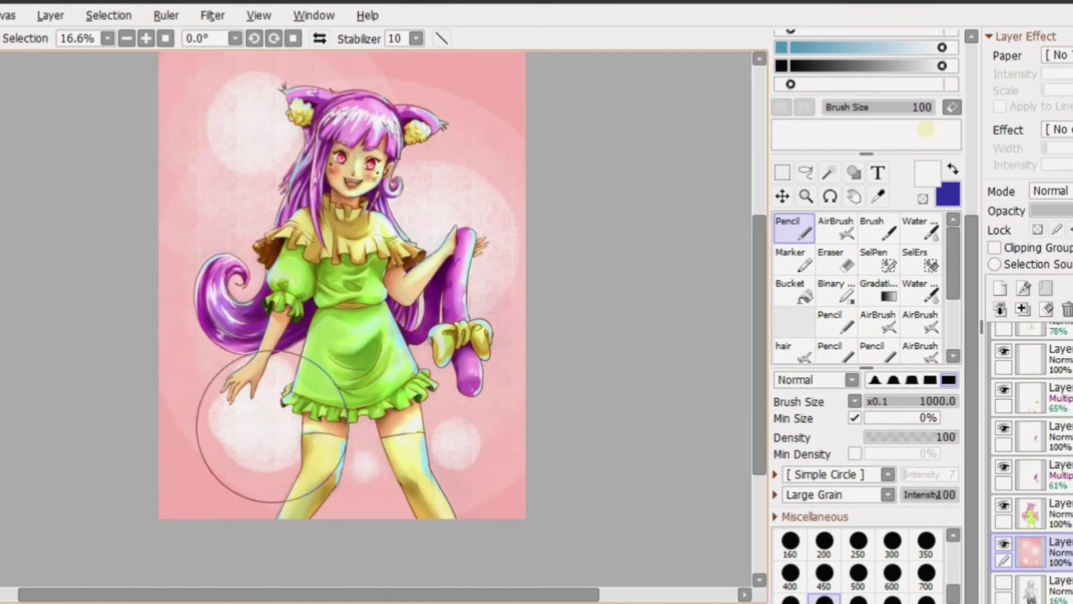
left_click(243, 418)
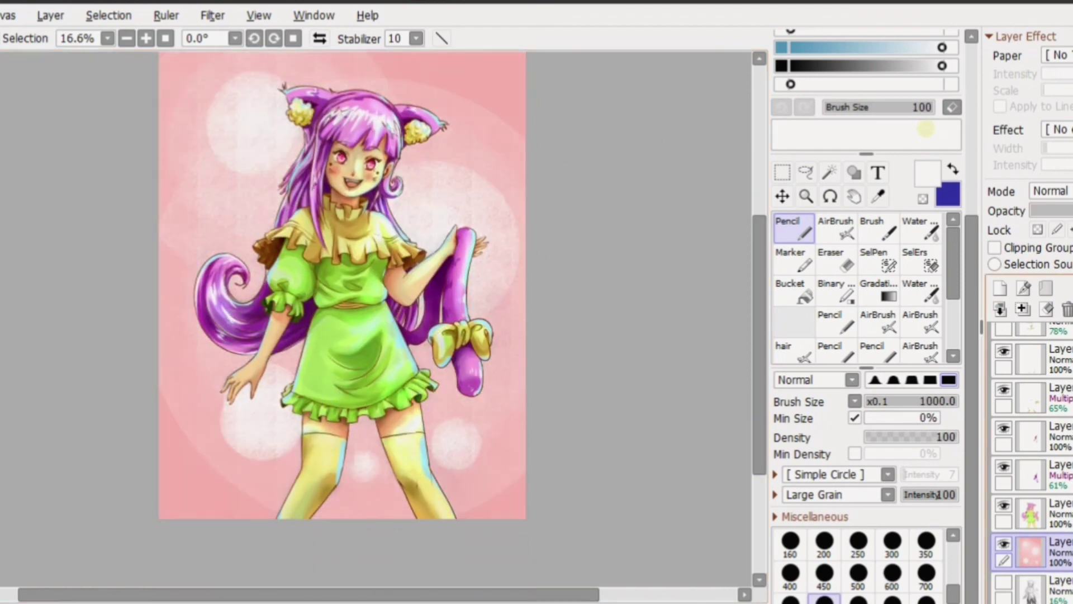
key("ctrl+minus")
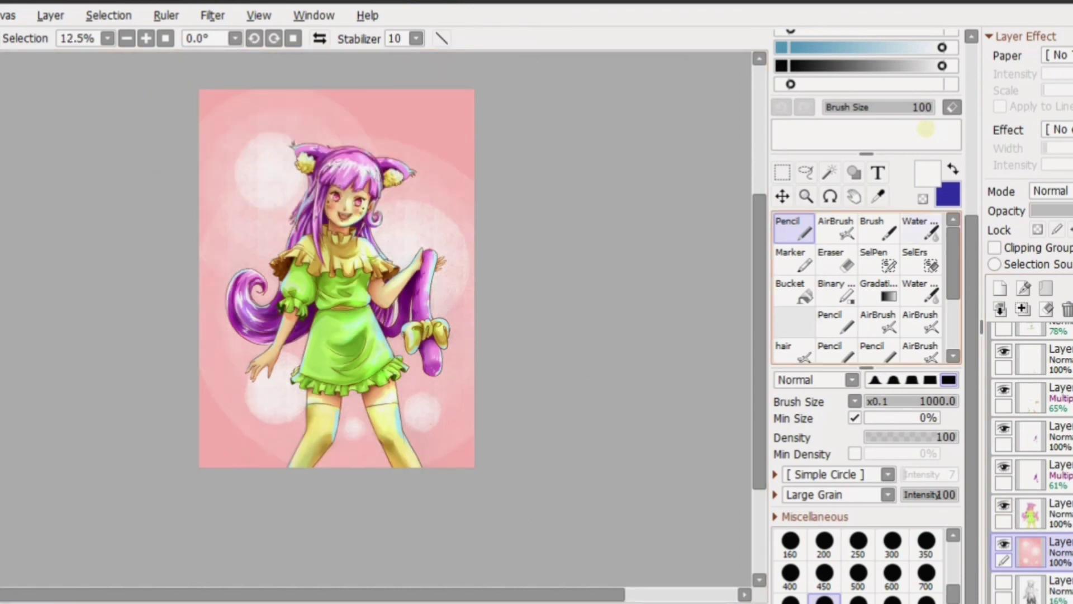
- Hide the circle background layer and fill a new layer above it with light pink (RGB 252, 186, 184)
left_click(1004, 543)
scroll(867, 335, "up", 5)
left_click(849, 88)
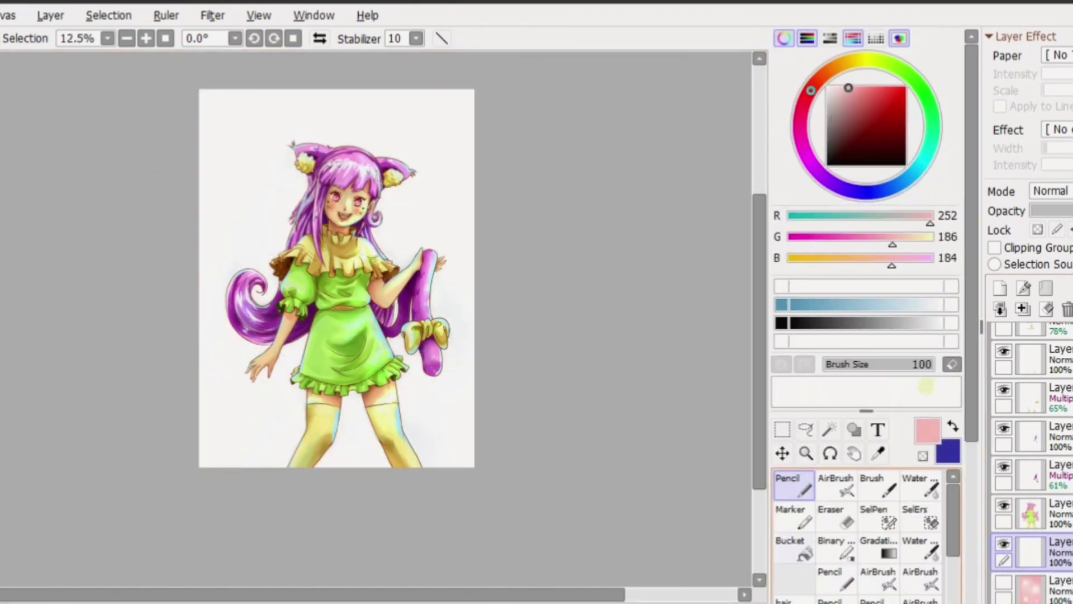
left_click(794, 545)
left_click(235, 168)
- Shade the background's edges and corners on a new layer with the Brush in dark red (RGB 160, 50, 46)
left_click(878, 483)
left_click(866, 116)
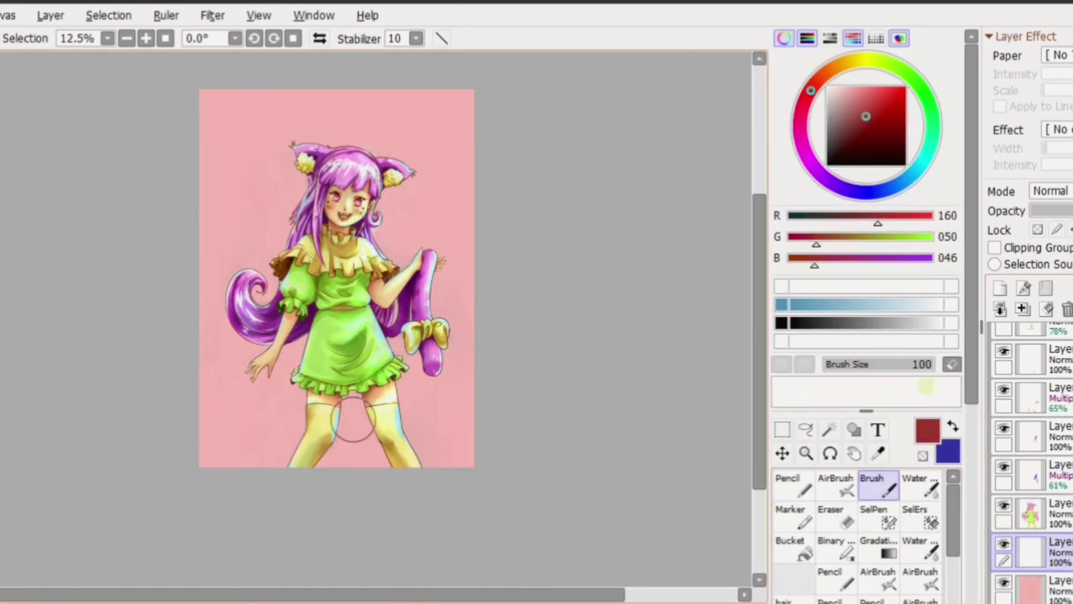
mouse_move(355, 427)
left_mouse_down()
mouse_move(278, 351)
mouse_move(287, 276)
mouse_move(171, 124)
mouse_move(437, 156)
mouse_move(484, 306)
mouse_move(404, 442)
mouse_move(492, 431)
left_mouse_up()
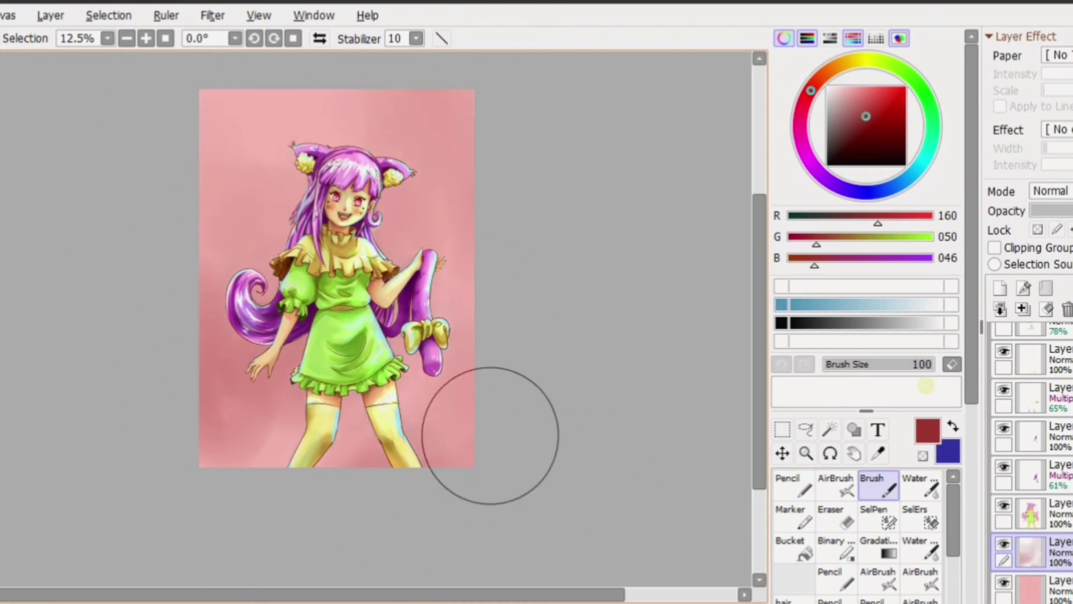
- Switch to the Pencil with pale pink (RGB 255, 223, 222) at brush size 2000
left_click(836, 87)
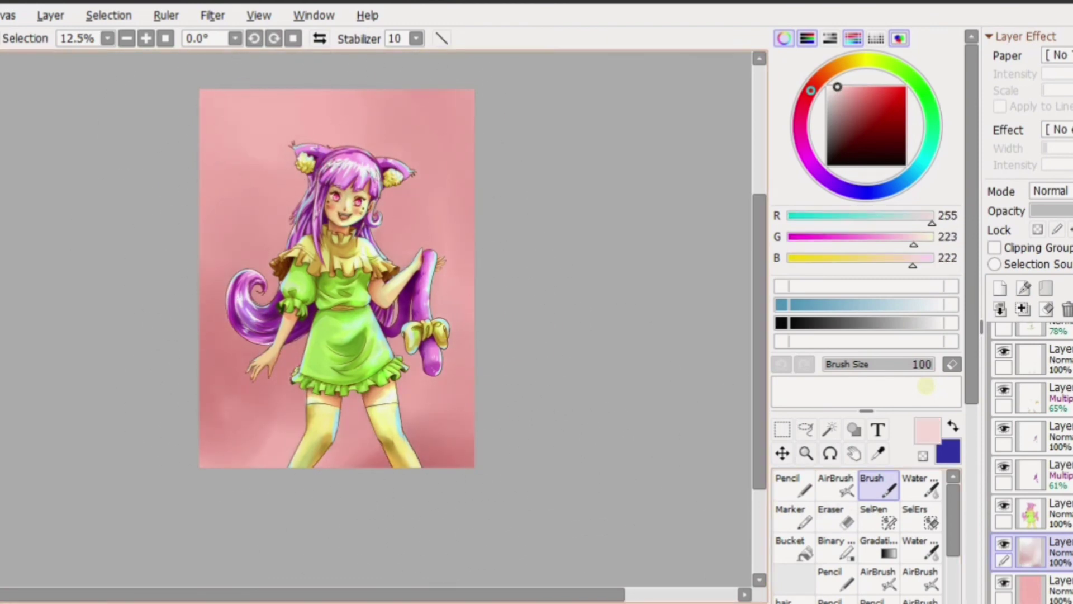
left_click(794, 484)
scroll(867, 392, "down", 5)
scroll(866, 391, "up", 2)
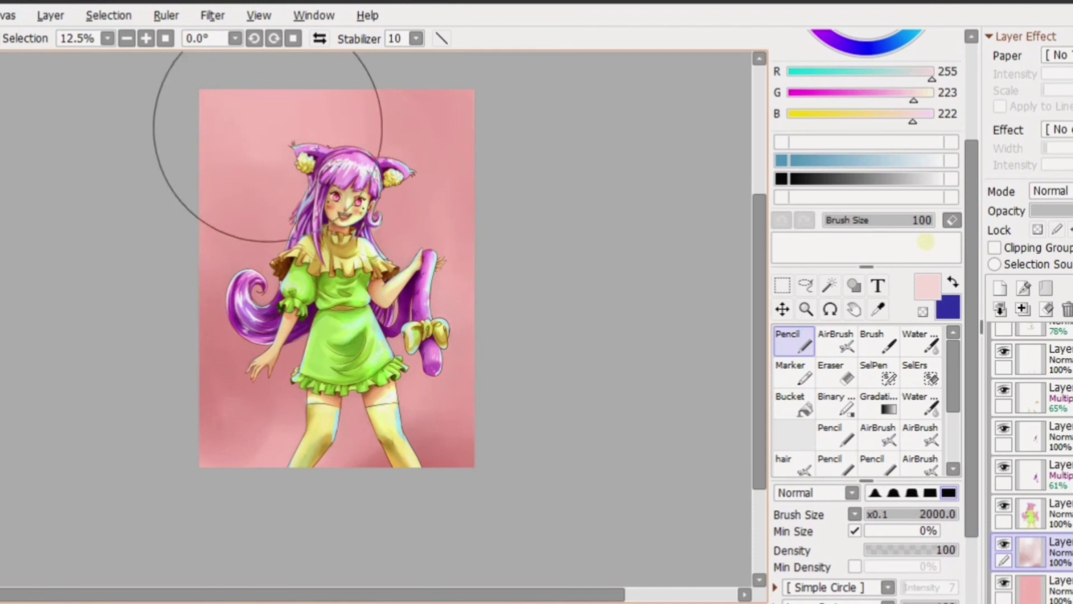
- Try large pale pink circles with the Pencil on the background shading layer, reducing the size to 800, and undo them
left_click(268, 128)
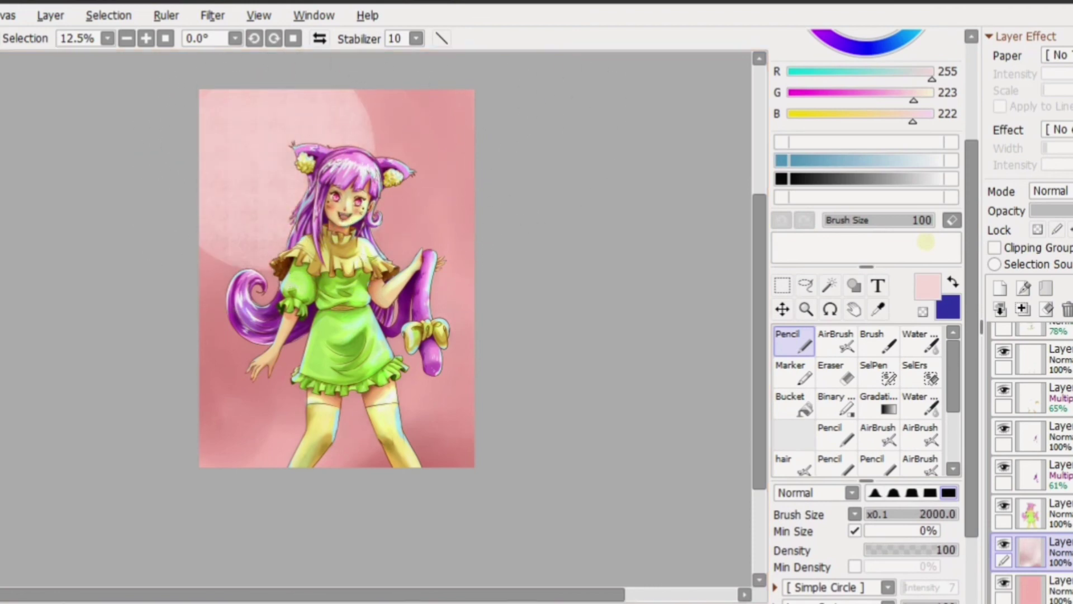
left_click(491, 264)
key("bracketleft")
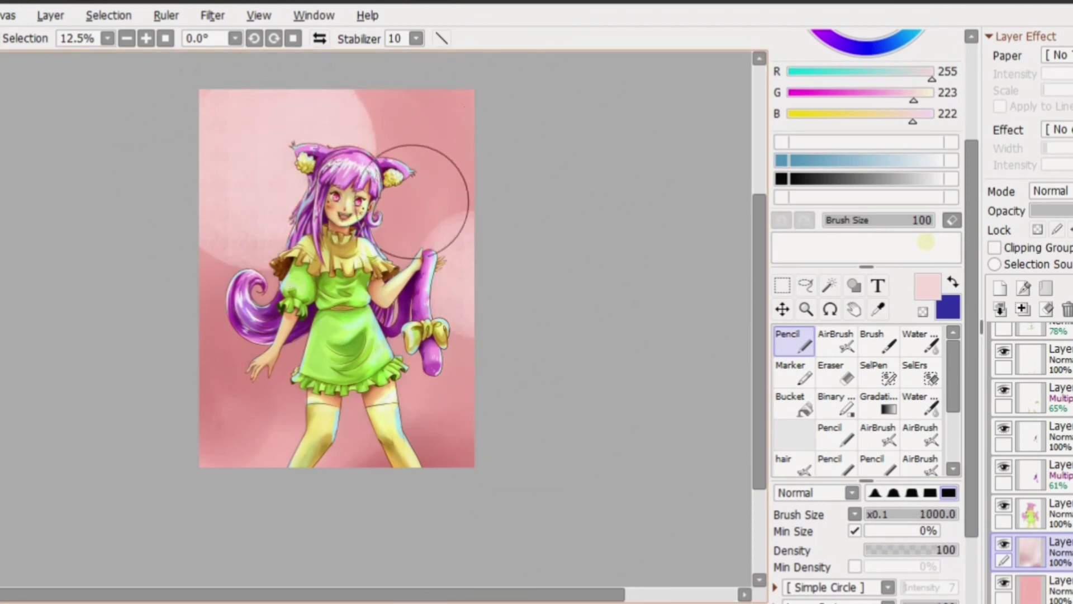
key("bracketleft")
left_click(221, 392)
key("ctrl+z")
key("ctrl+z")
key("ctrl+z")
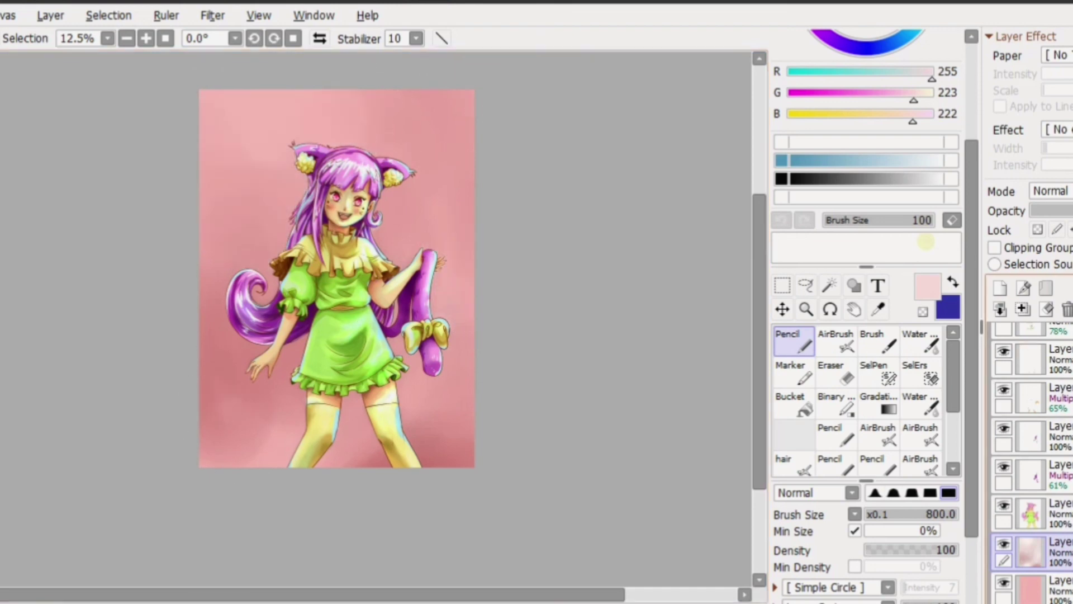
- Stamp pale pink textured circles around the head on a new layer and set it to Shine mode at 29% opacity
left_click(390, 199)
key("bracketright")
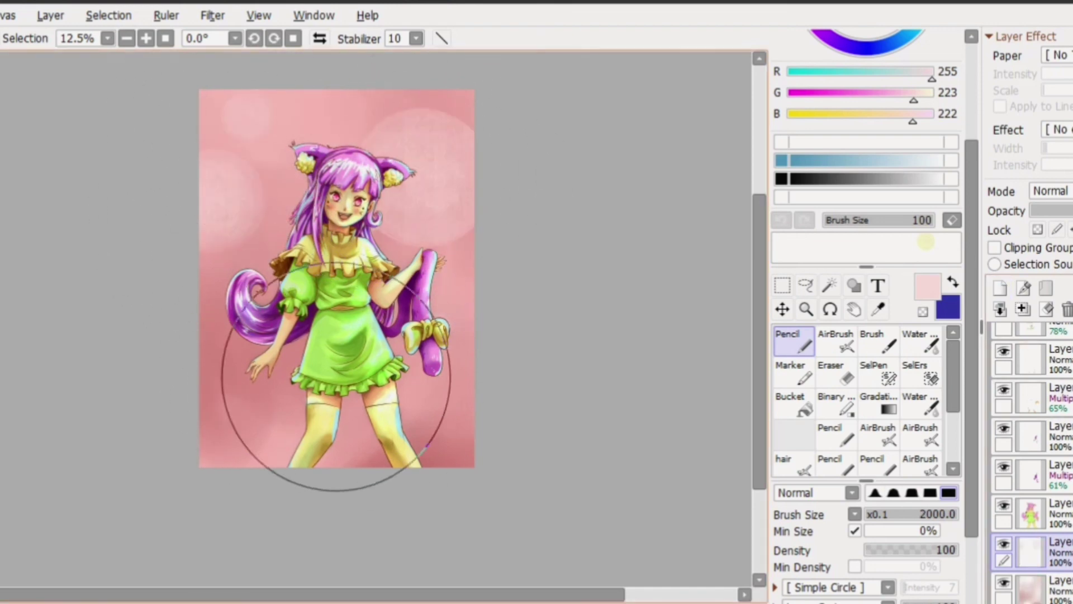
left_click(240, 171)
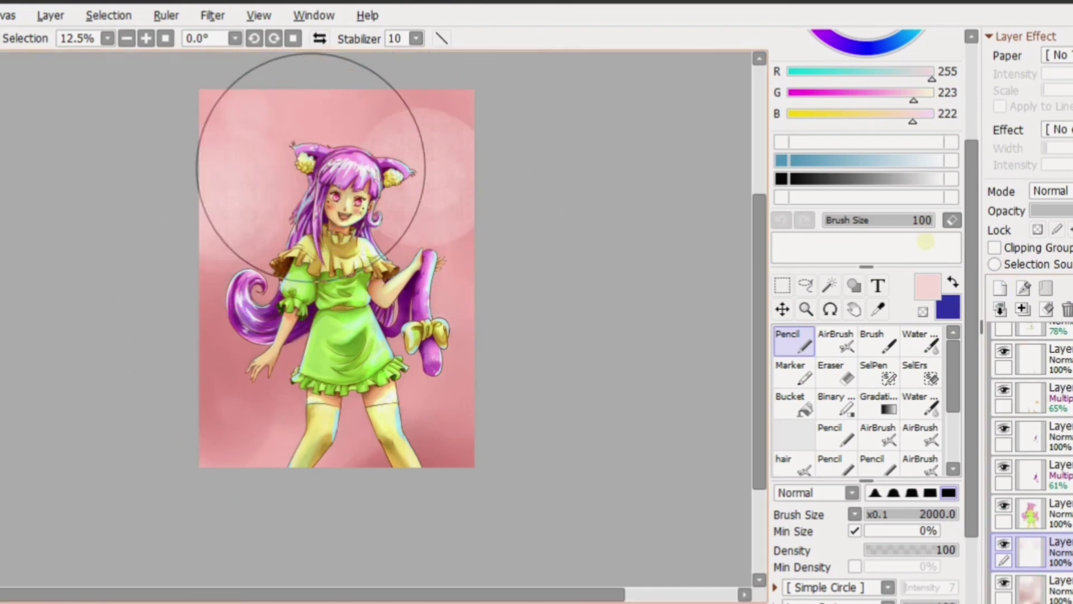
key("bracketleft")
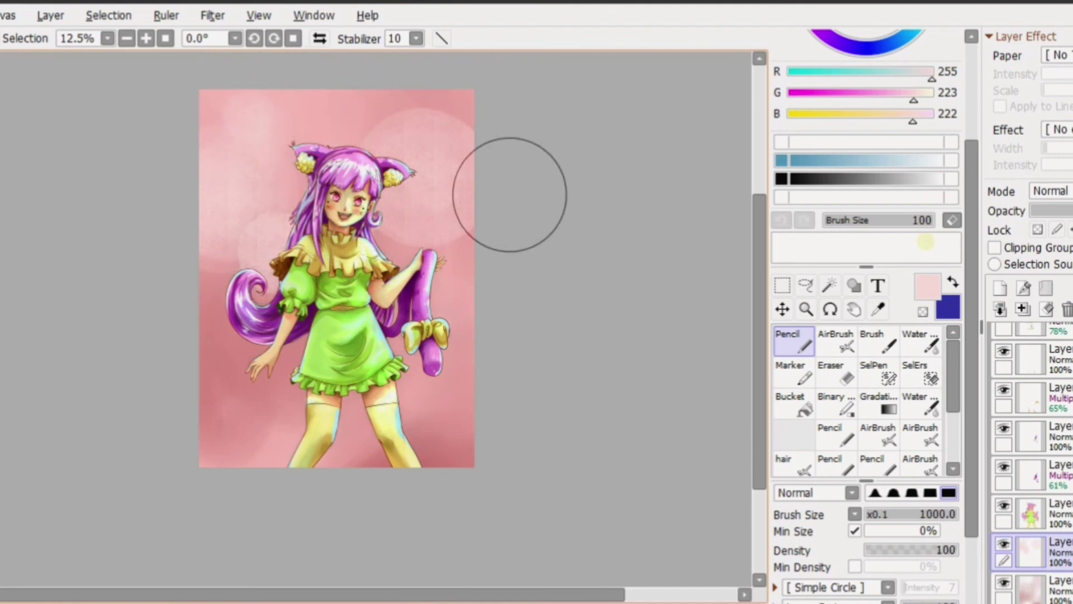
left_click(1051, 191)
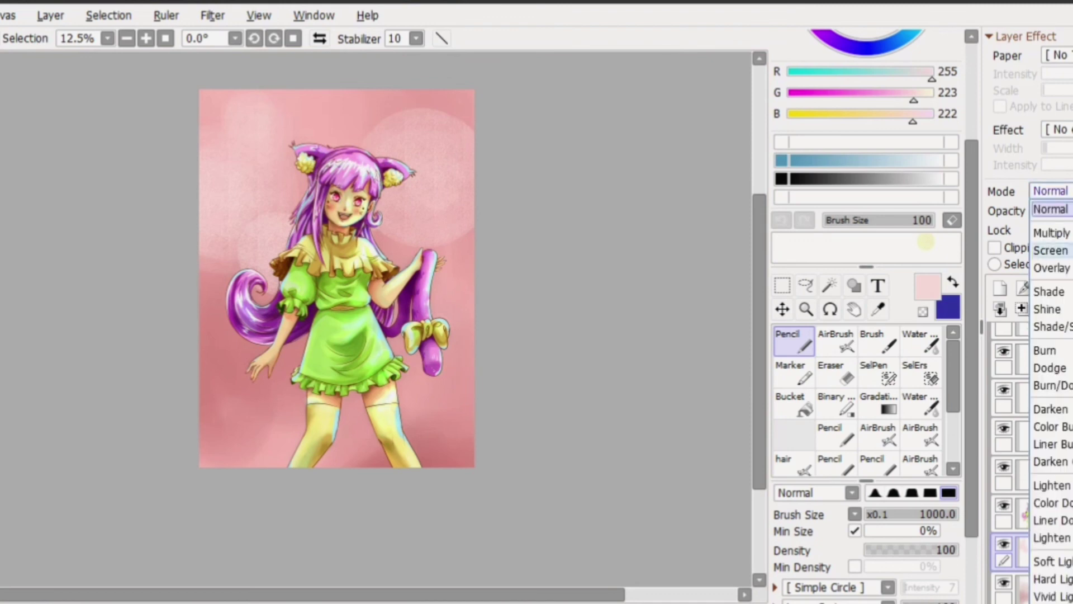
left_click(1049, 308)
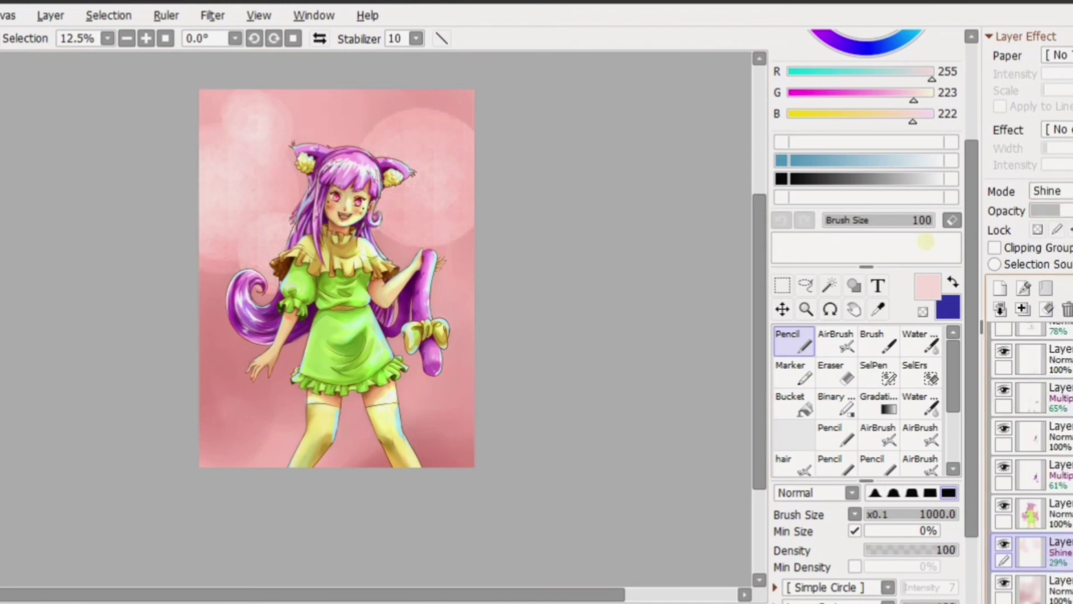
- Lower the opacity of the red shading layer to 78% and of the flat pink fill layer to 84%
scroll(1029, 447, "down", 3)
left_click(1028, 476)
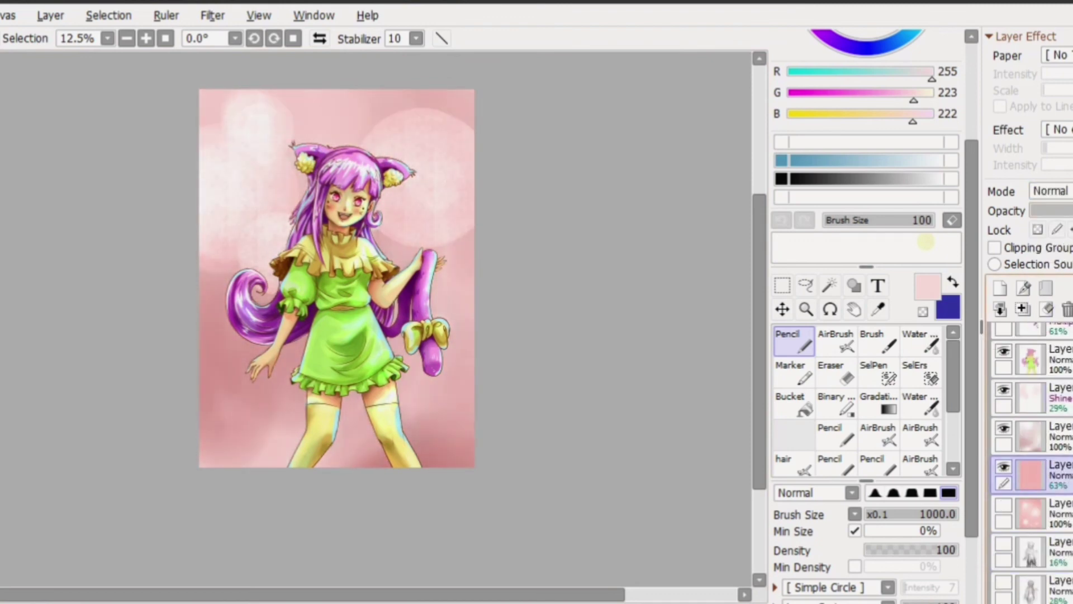
left_click(1028, 436)
left_click(1029, 475)
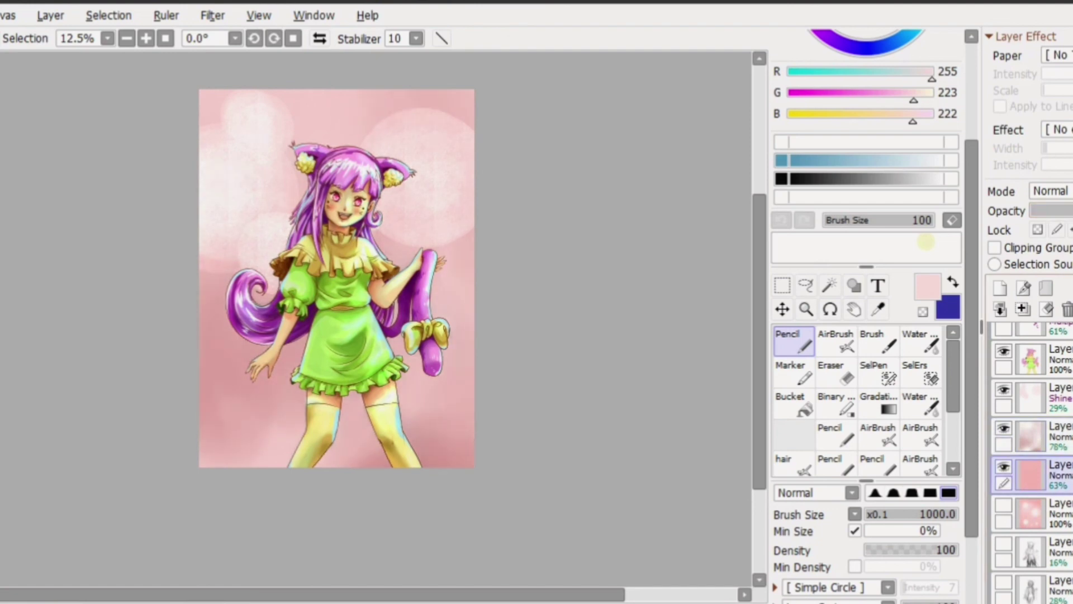
- Set the Pencil to black at size 16 and try a signature in the illustration's lower-right corner
scroll(318, 308, "up", 1)
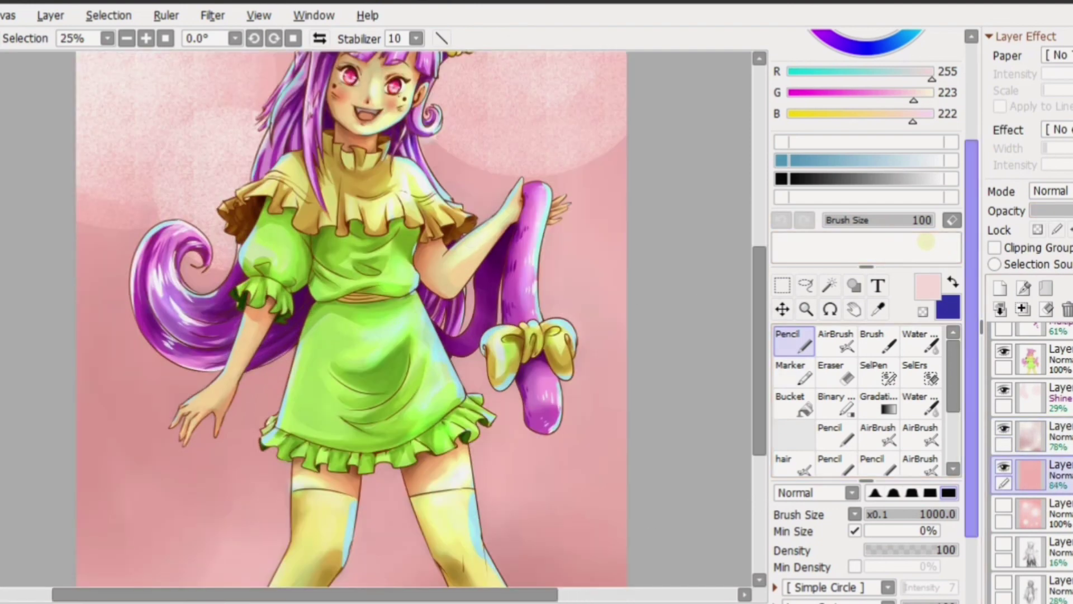
scroll(866, 314, "up", 3)
scroll(352, 319, "up", 3)
scroll(867, 168, "down", 1)
left_click(827, 74)
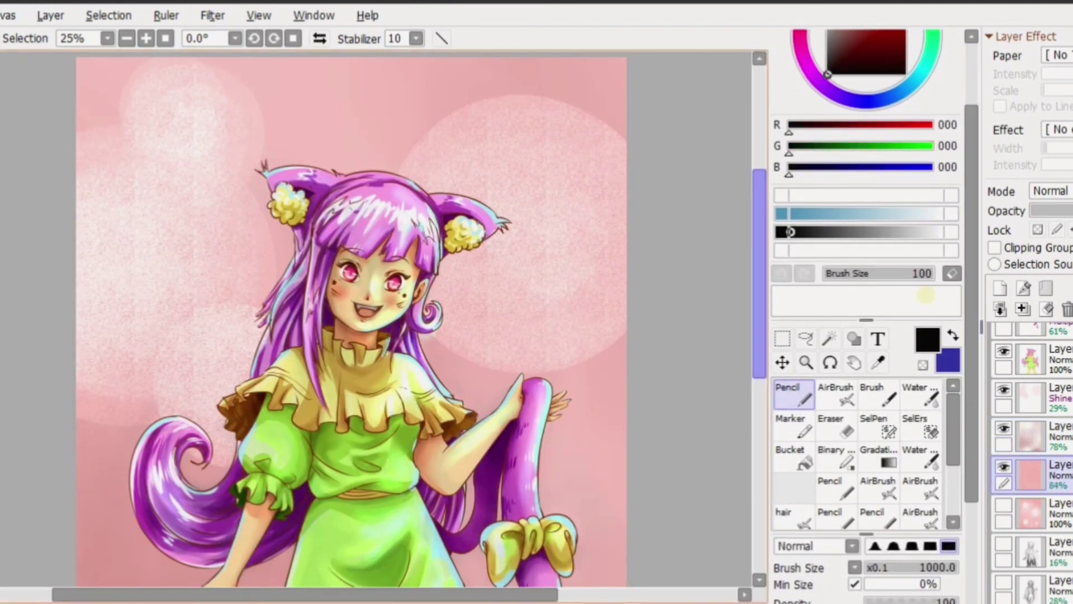
scroll(579, 485, "down", 4)
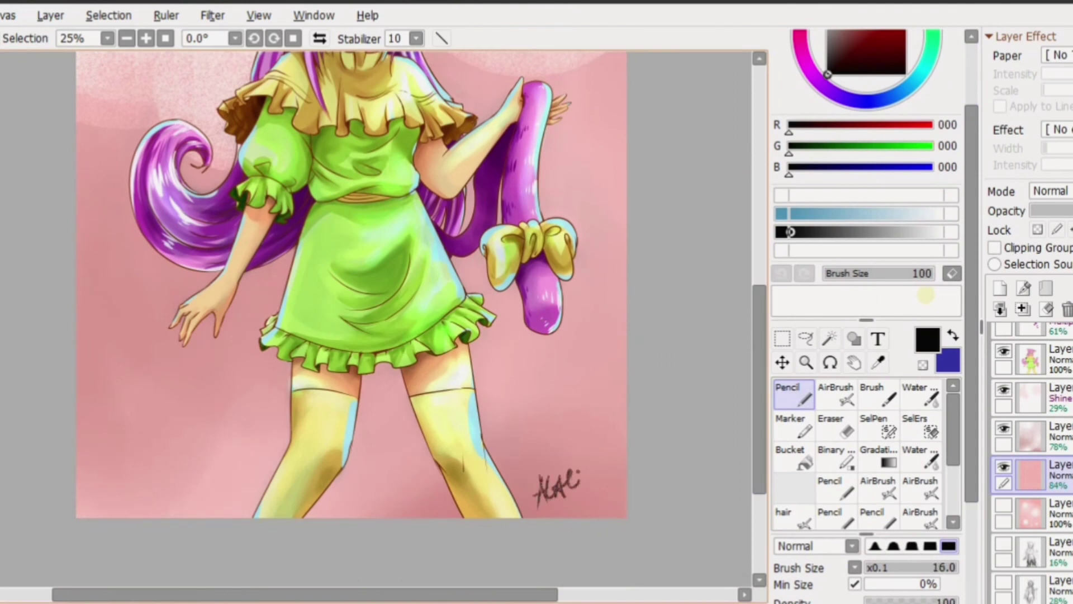
- Change the Pencil texture to [Layer Paper] and sign the illustration's lower-right corner with the artist's name and the year
scroll(867, 363, "down", 6)
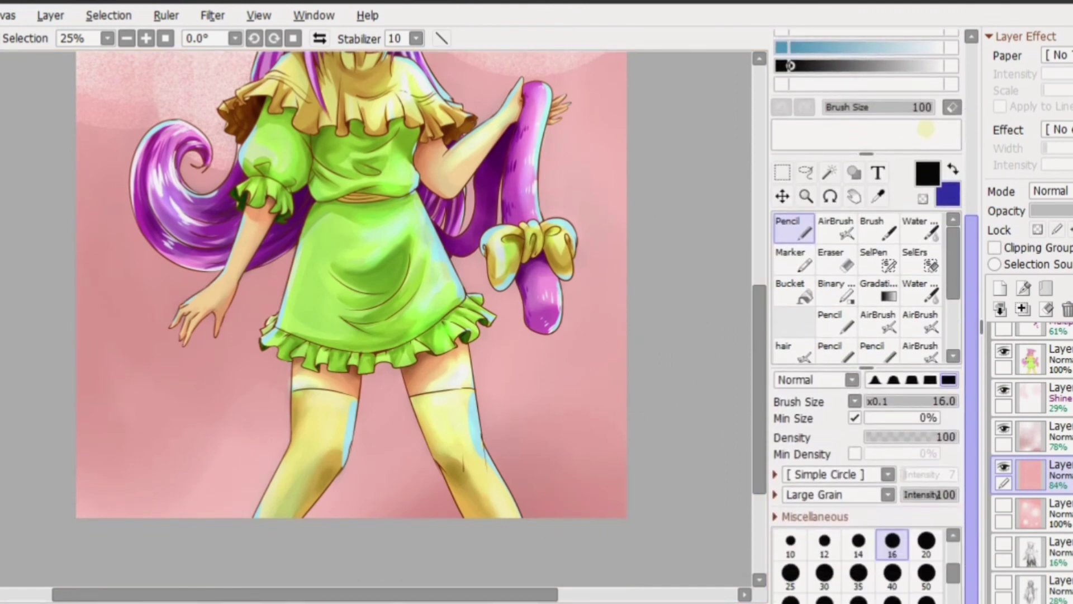
left_click(888, 494)
scroll(833, 553, "up", 5)
left_click(822, 528)
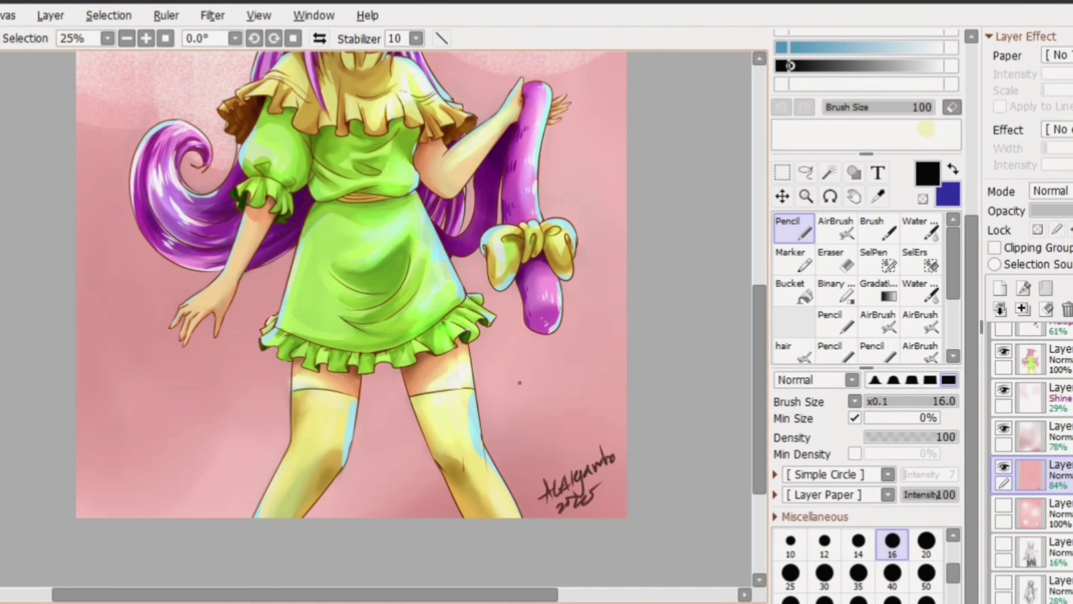
- Add a new layer and place it between the character layer and the Shine circle layer
scroll(519, 383, "up", 4)
key("minus")
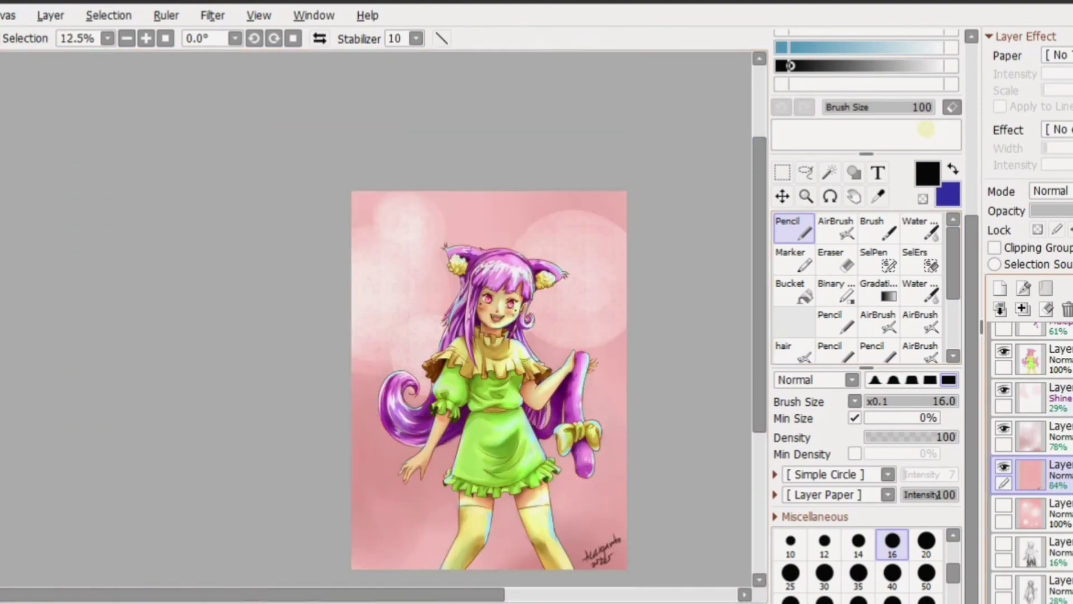
left_click(1000, 288)
left_click_drag(1030, 476, 1030, 397)
- Draw a white rectangular frame just inside the canvas edges with straight Pencil lines
scroll(867, 336, "up", 5)
left_click(828, 88)
left_click(441, 39)
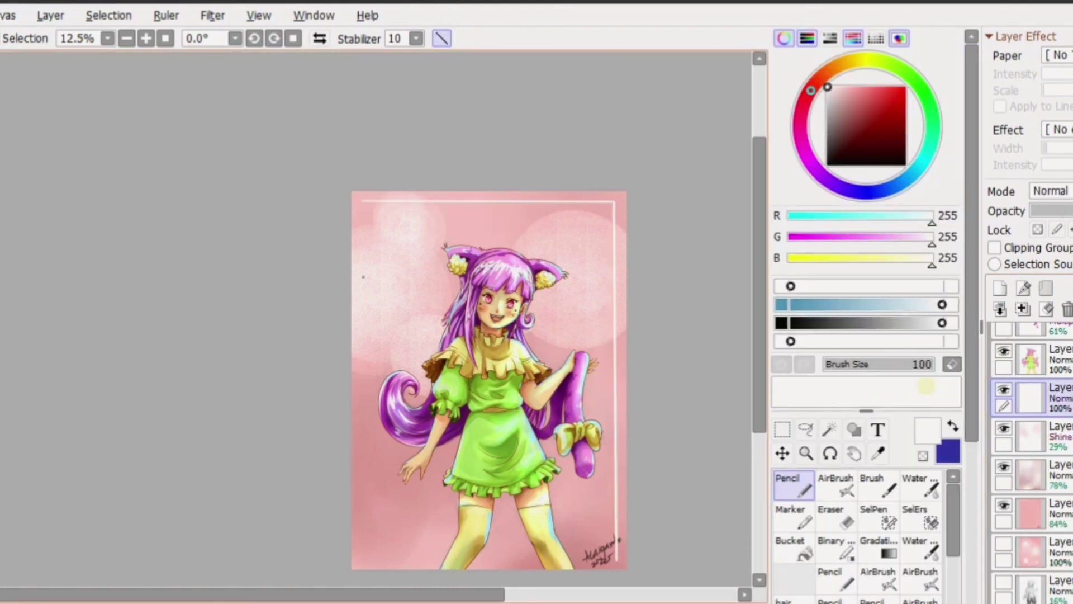
left_click_drag(374, 537, 364, 563)
key("plus")
scroll(444, 318, "down", 2)
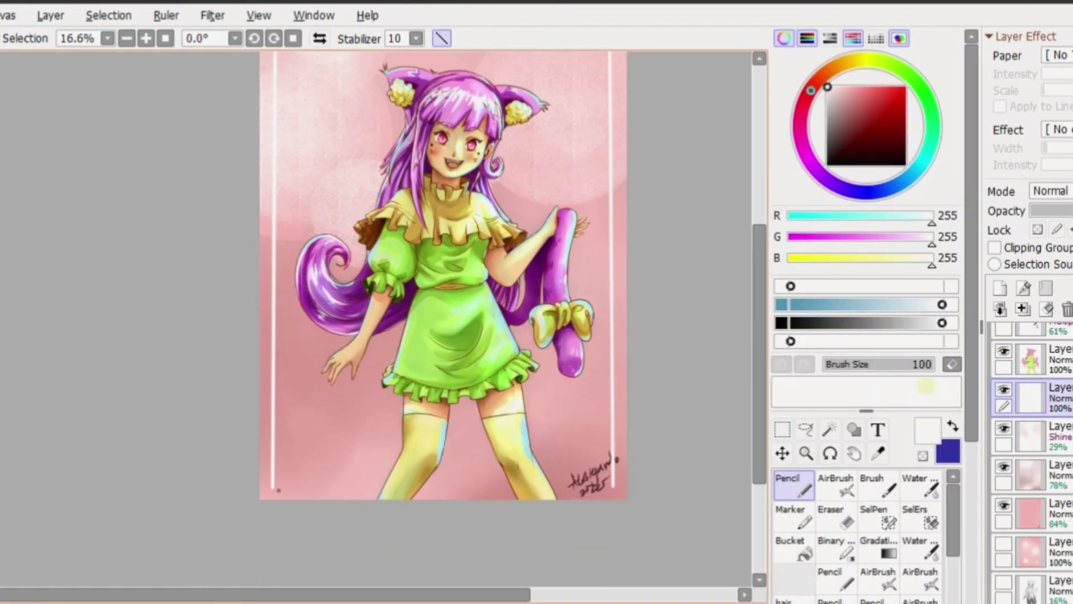
left_click_drag(613, 487, 615, 487)
- Try white wavy lines and flower doodles across the upper background, and remove them while keeping the frame
scroll(443, 319, "up", 2)
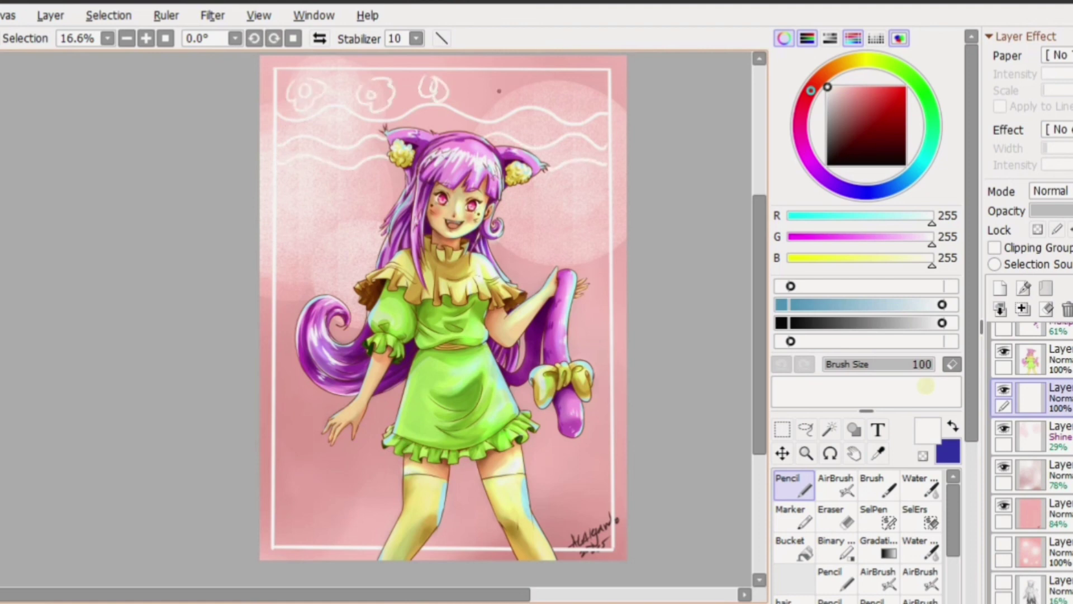
key("Delete")
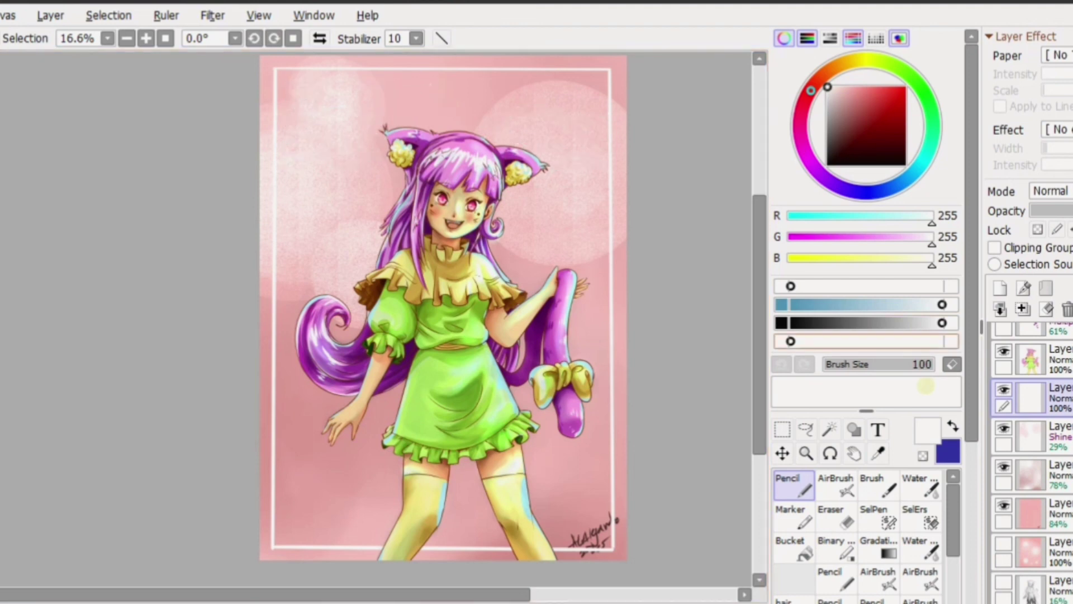
key("ctrl+plus")
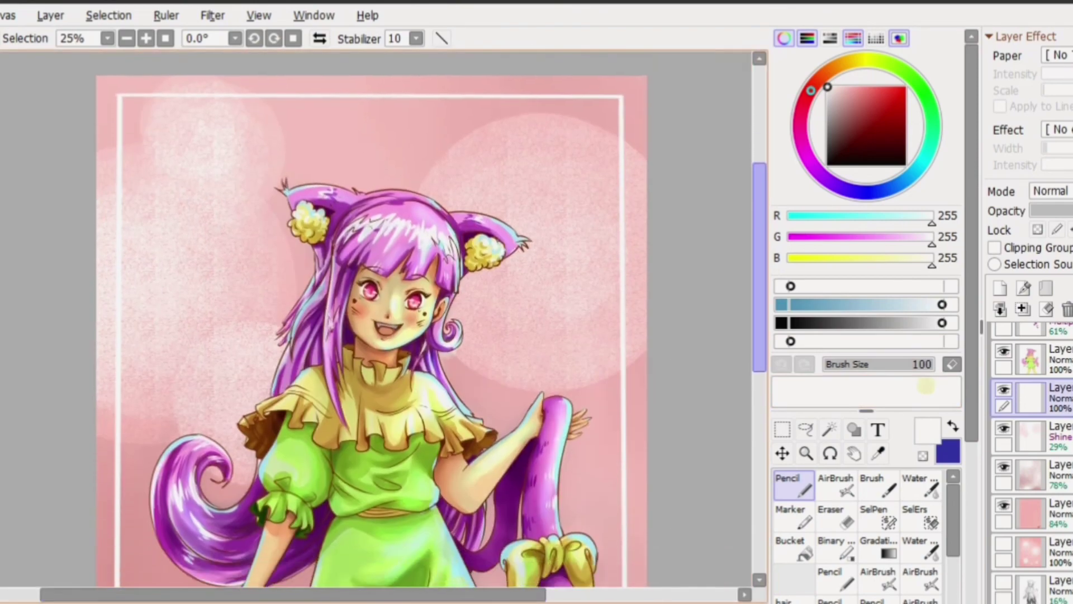